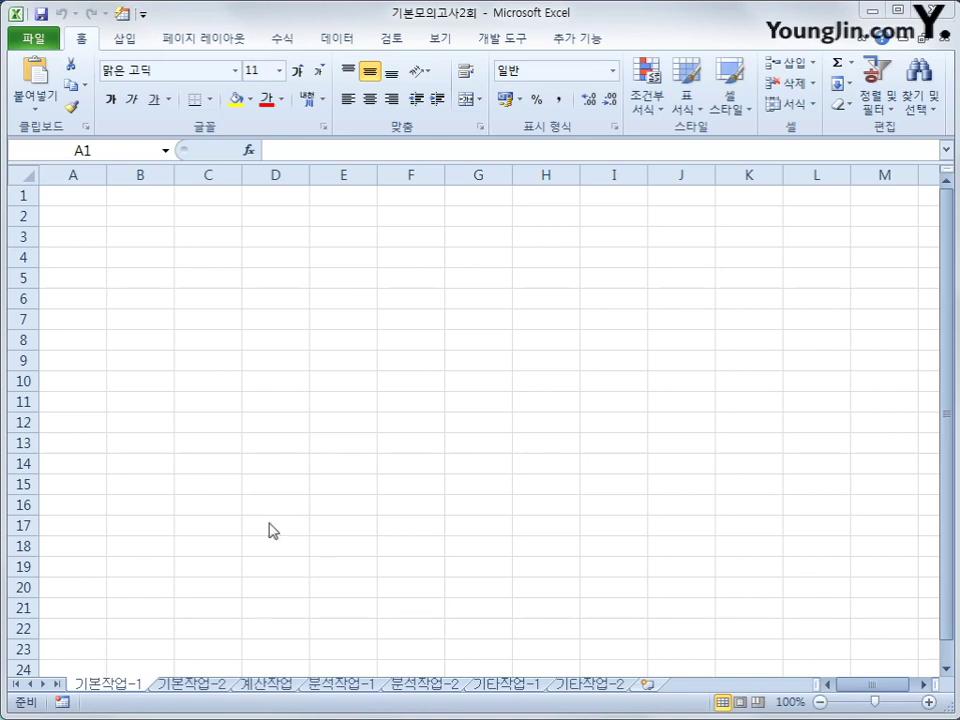
# With cell A2 selected, start a From Microsoft Query import from other data sources
pyautogui.click(70, 194)
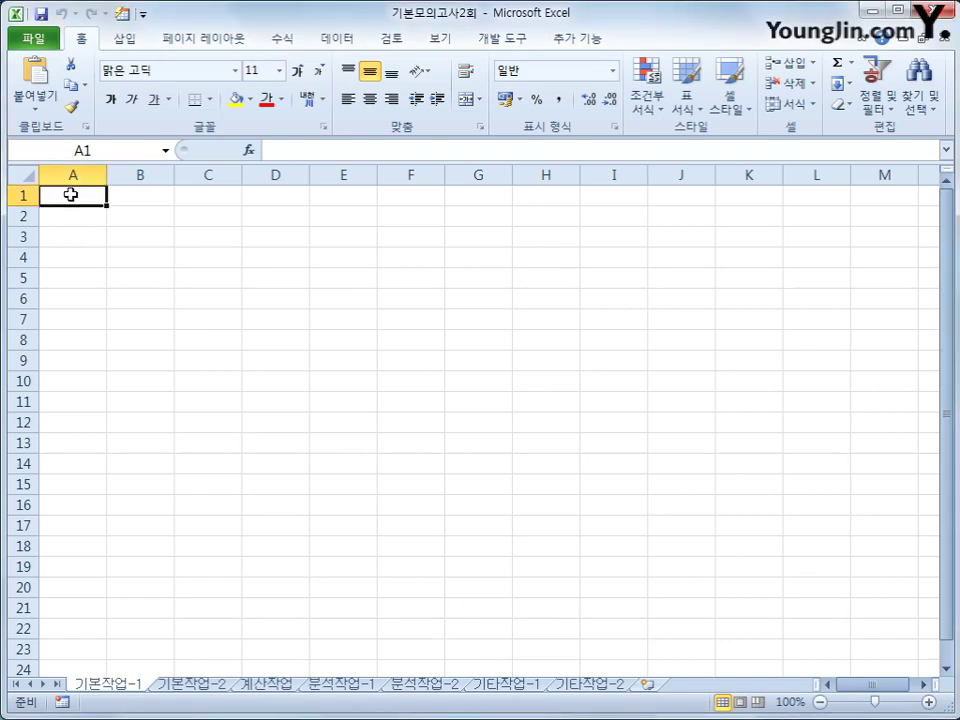
pyautogui.click(80, 220)
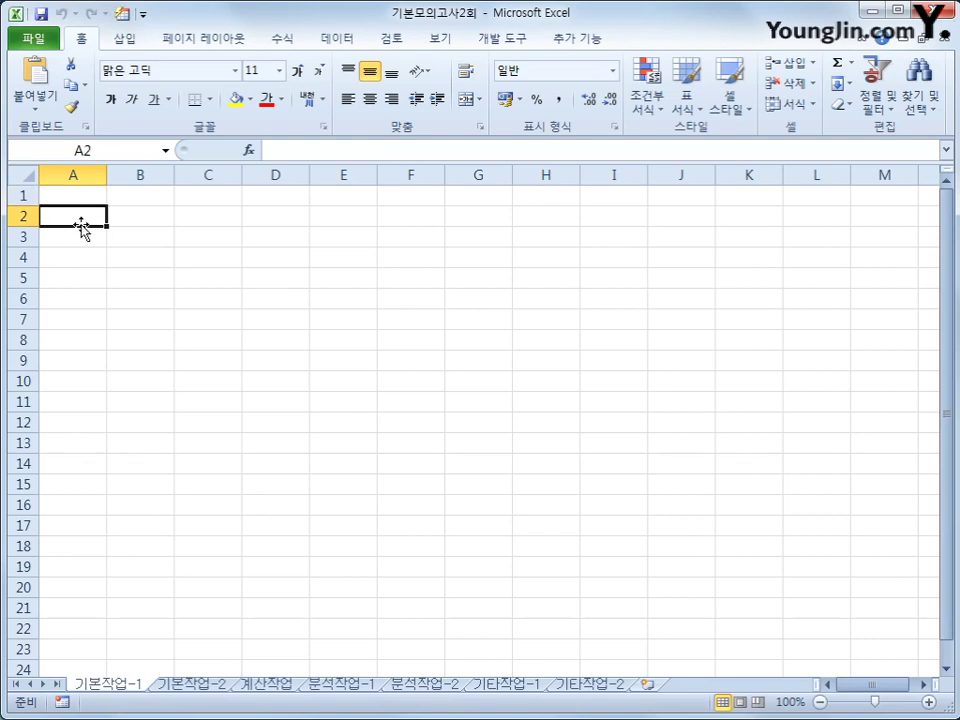
pyautogui.click(340, 38)
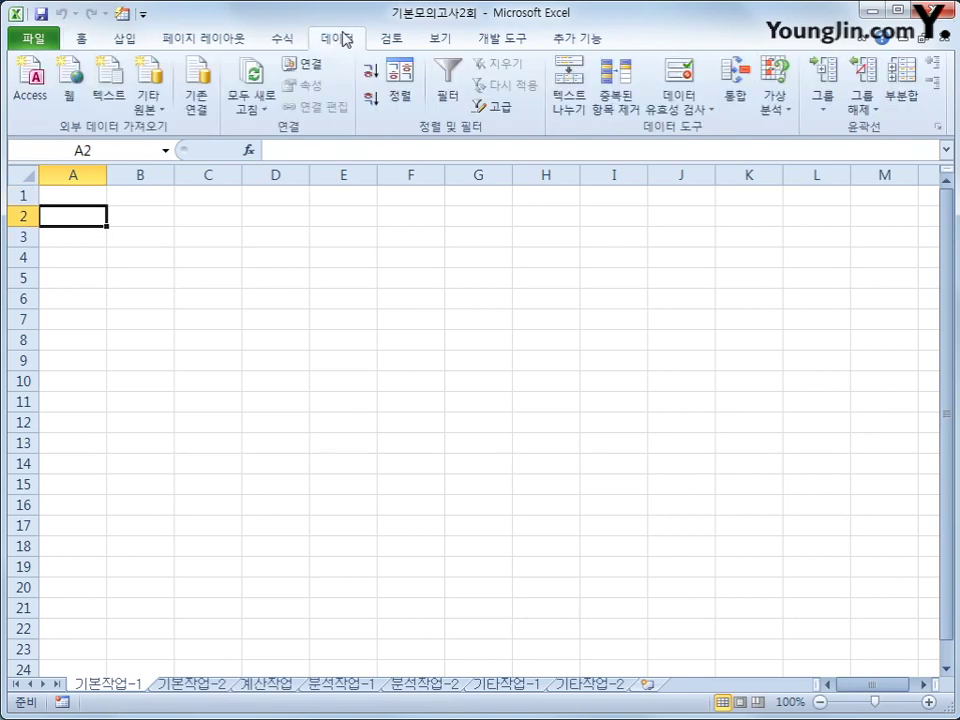
pyautogui.click(150, 112)
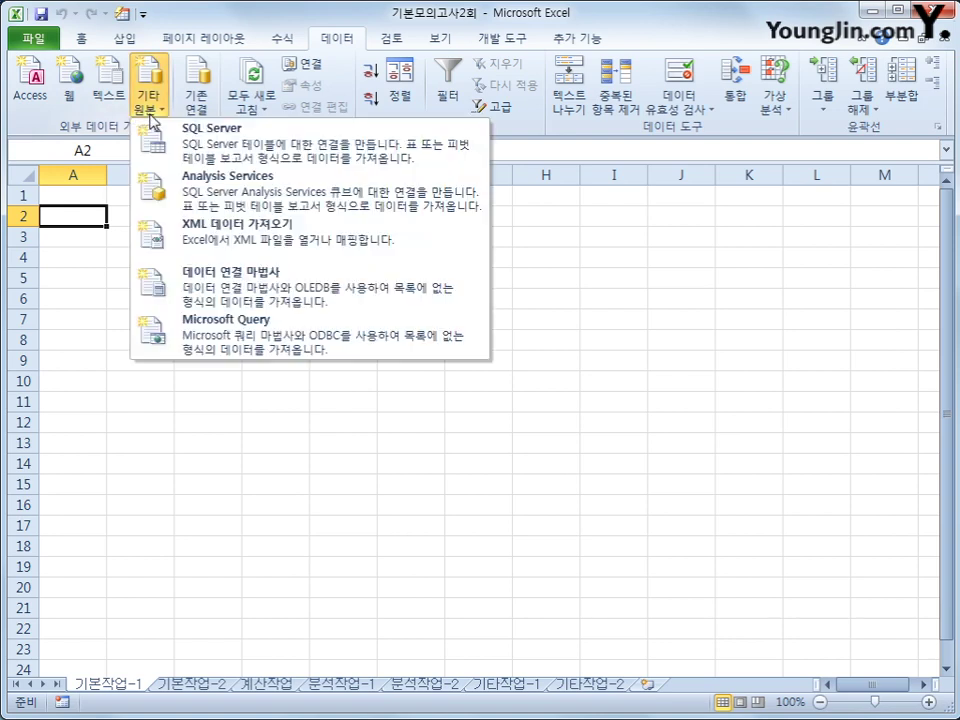
pyautogui.click(230, 340)
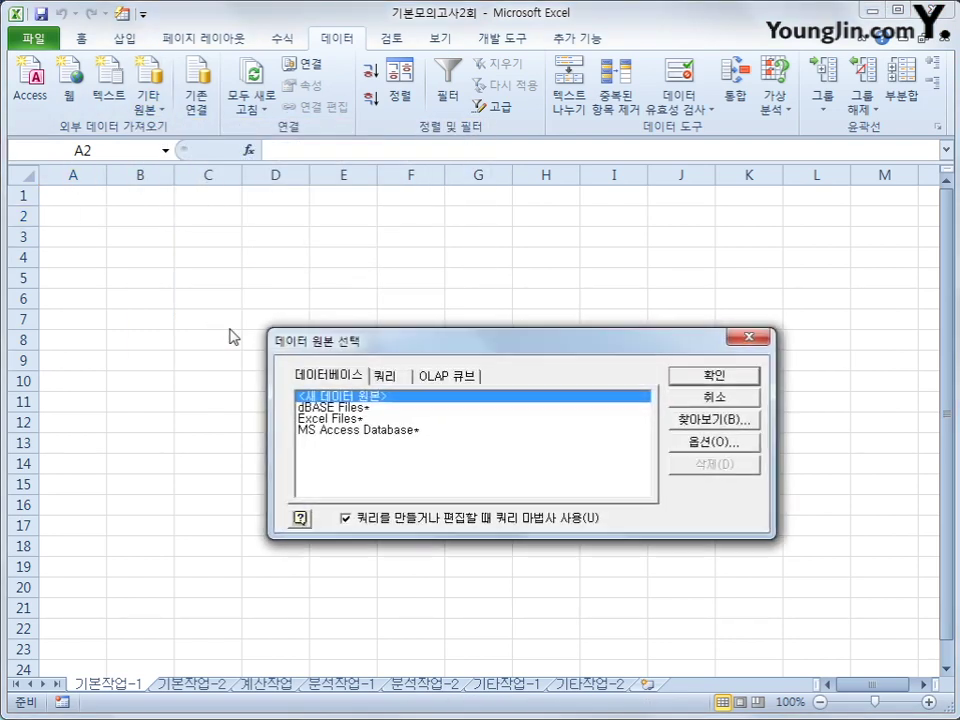
# Choose MS Access Database as the data source and pick the 인사현황.accdb file
pyautogui.click(389, 432)
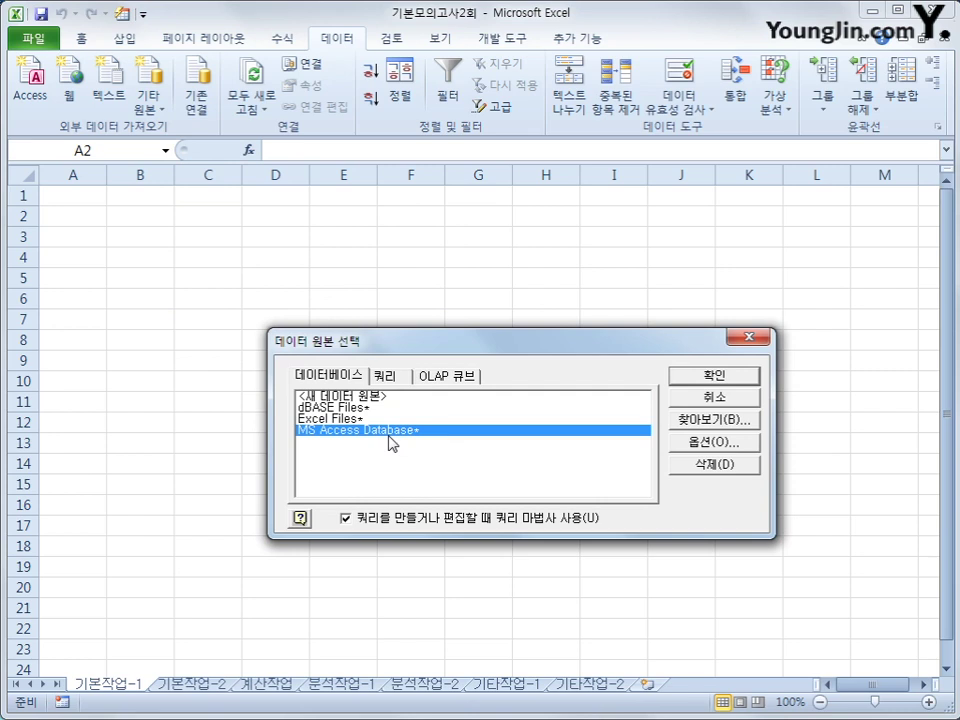
pyautogui.click(722, 380)
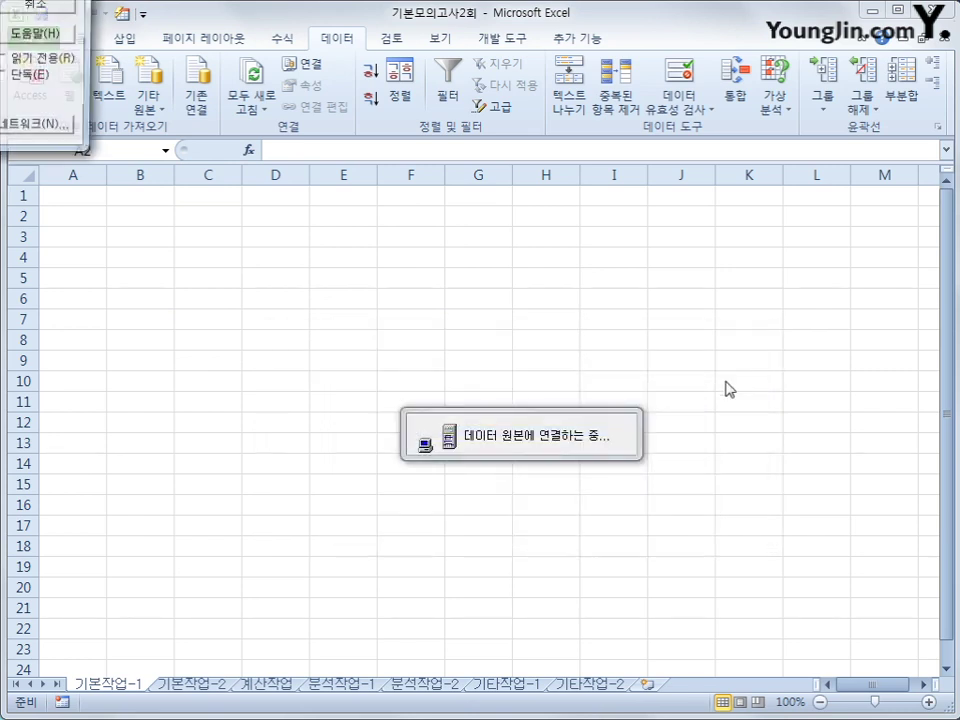
pyautogui.moveTo(311, 78); pyautogui.dragTo(547, 203)
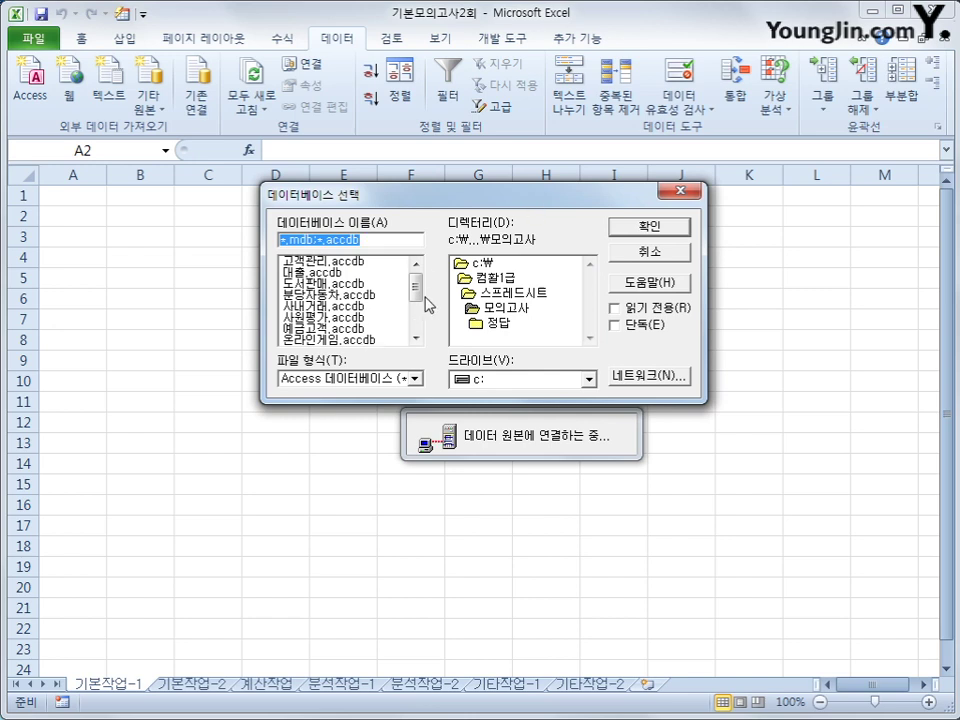
pyautogui.moveTo(416, 289); pyautogui.dragTo(416, 323)
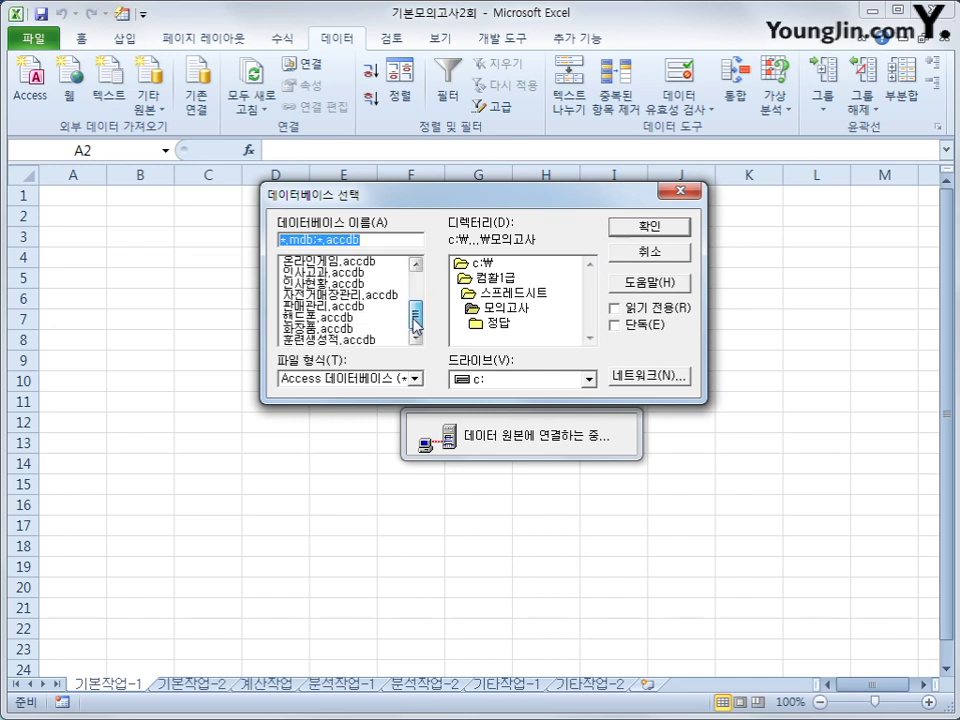
pyautogui.click(322, 284)
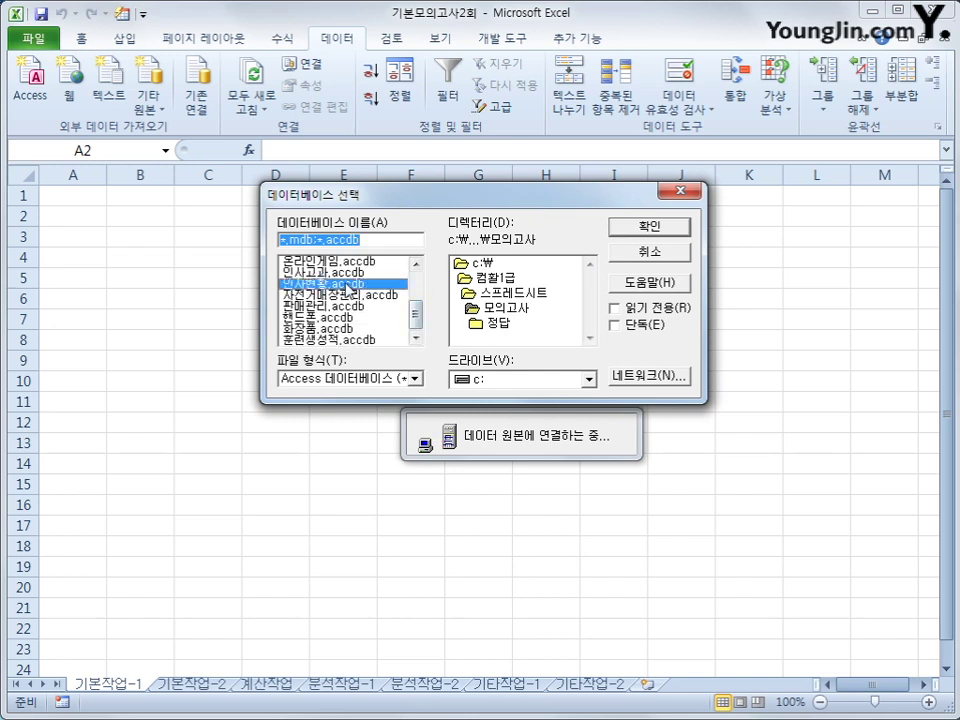
pyautogui.click(631, 243)
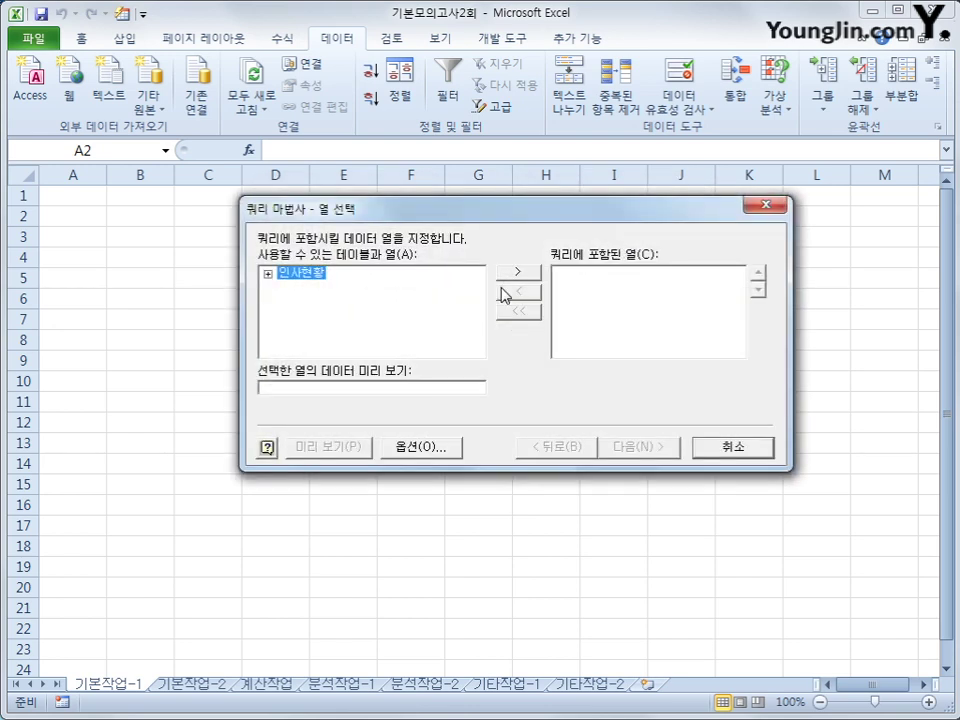
# Add 이름, 사번, 생년월일, 직위, 부서명, 직무수행, 이해판단, 성실 and 협조 from 인사현황 to the query
pyautogui.doubleClick(309, 281)
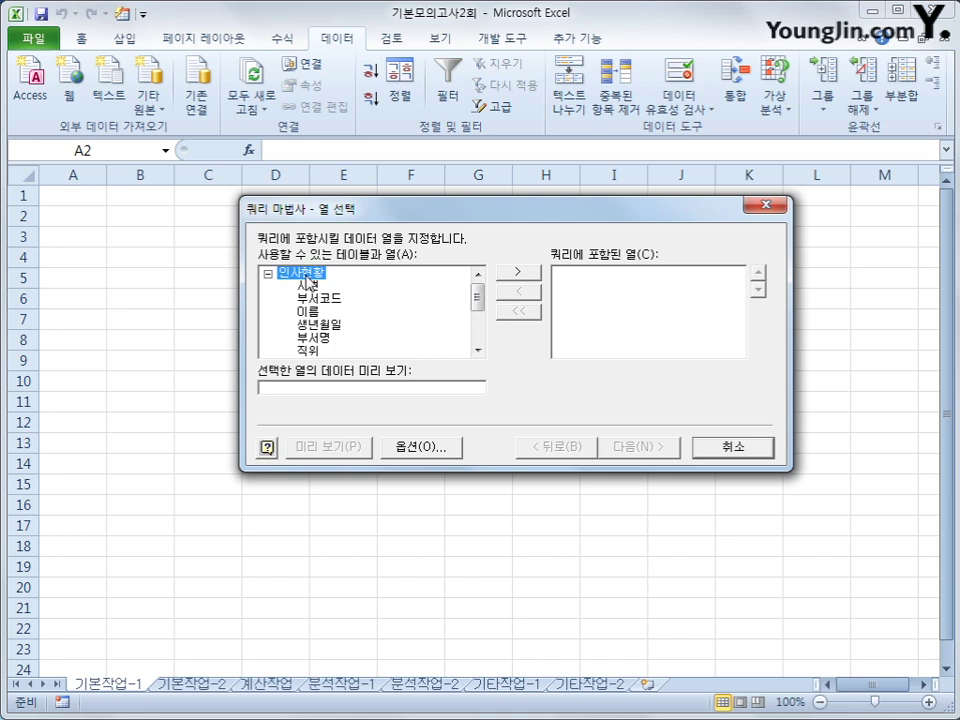
pyautogui.doubleClick(320, 312)
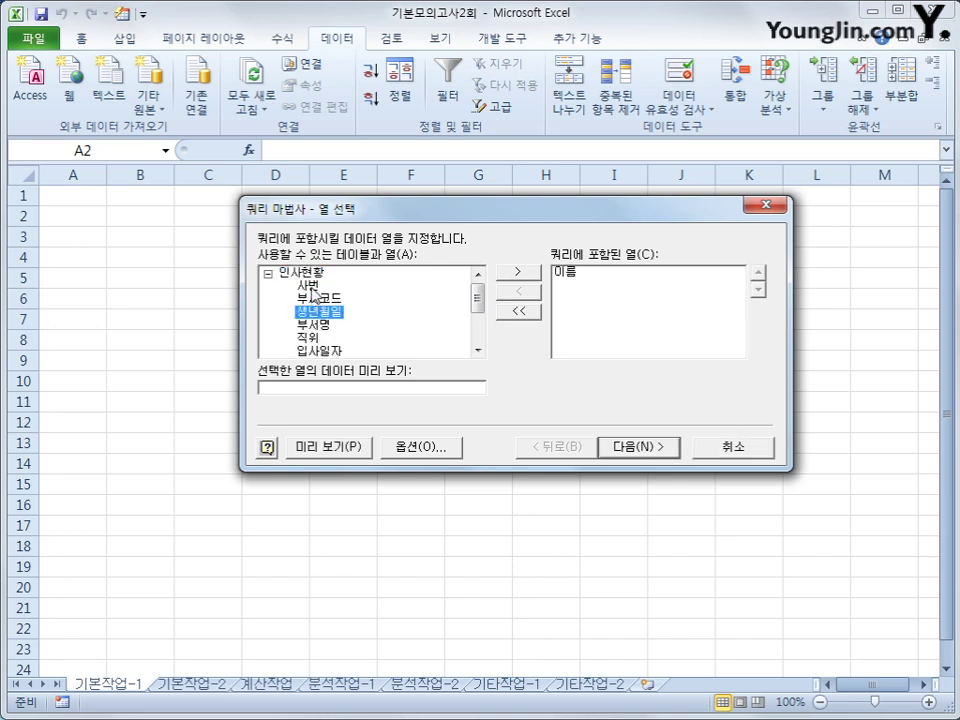
pyautogui.doubleClick(308, 285)
pyautogui.doubleClick(320, 298)
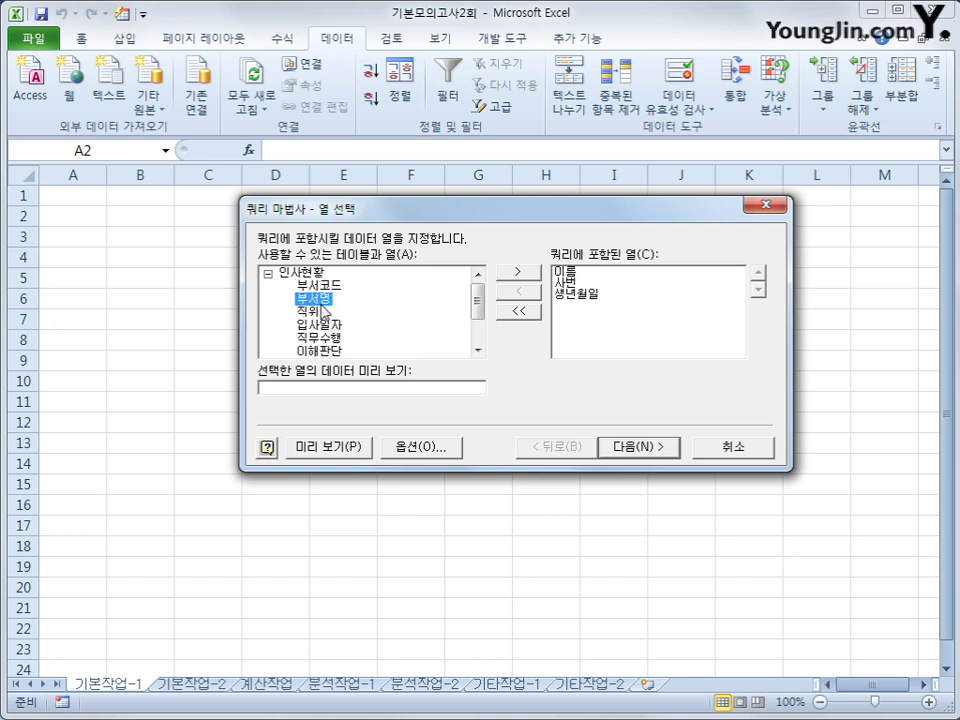
pyautogui.doubleClick(322, 312)
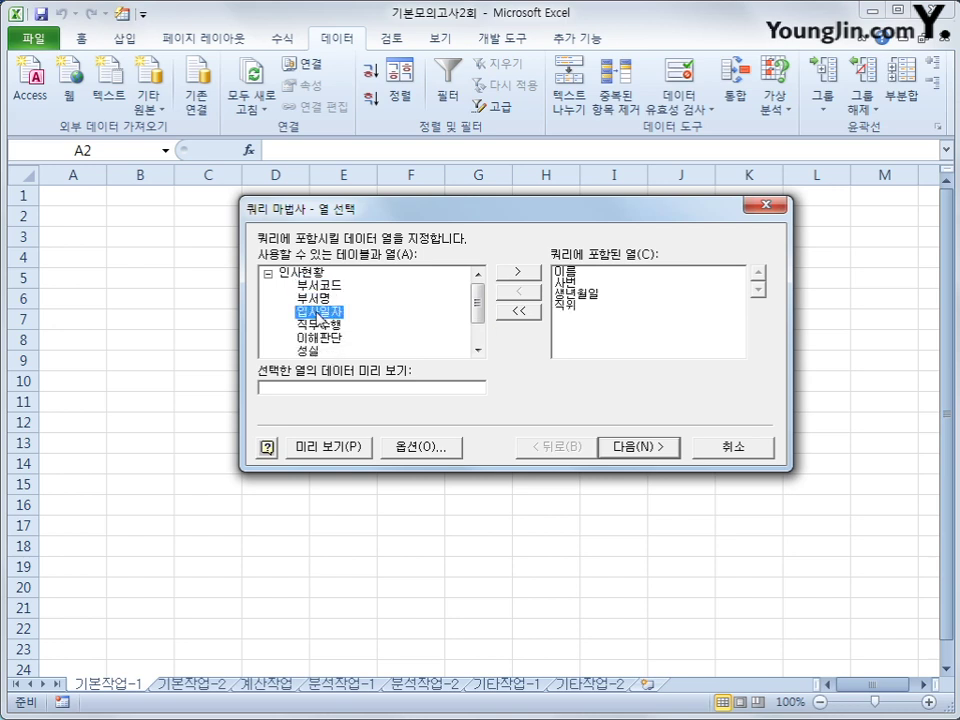
pyautogui.doubleClick(320, 298)
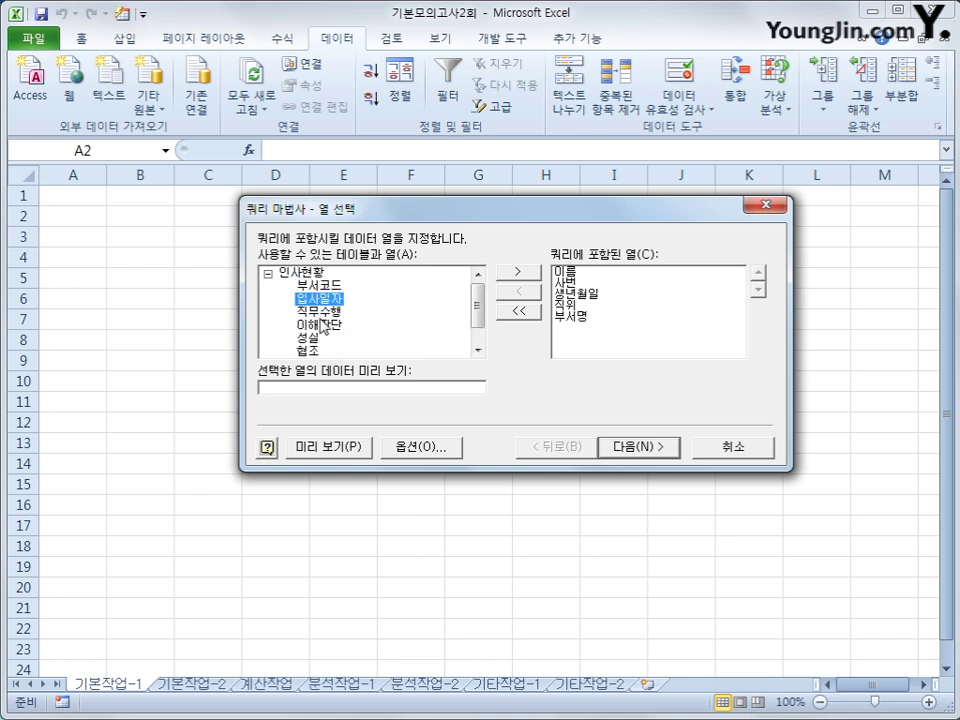
pyautogui.doubleClick(322, 312)
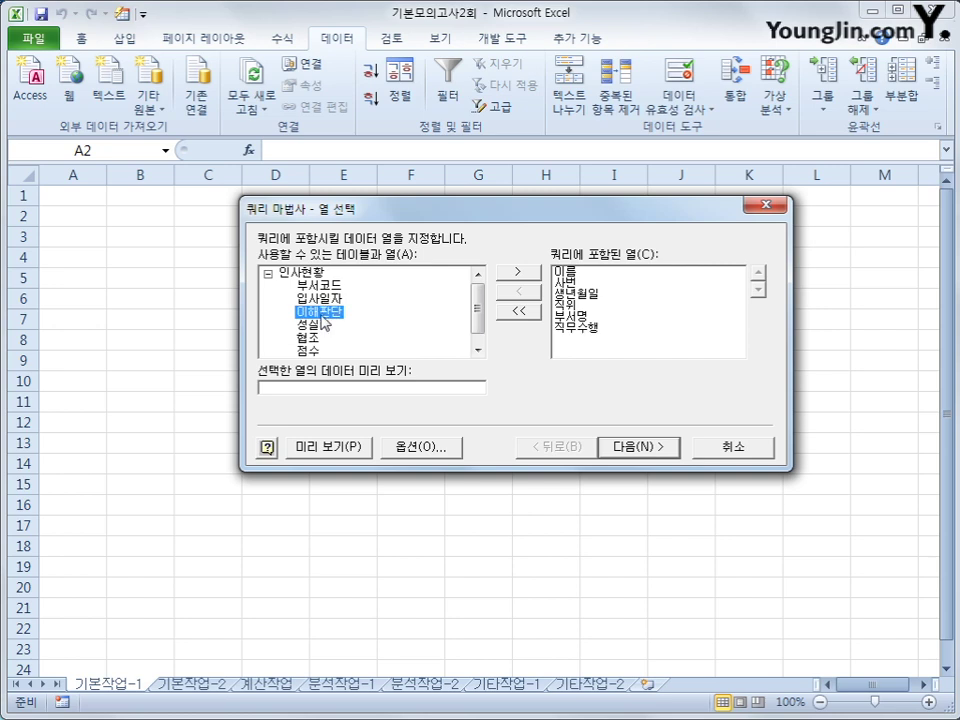
pyautogui.doubleClick(322, 312)
pyautogui.doubleClick(322, 312)
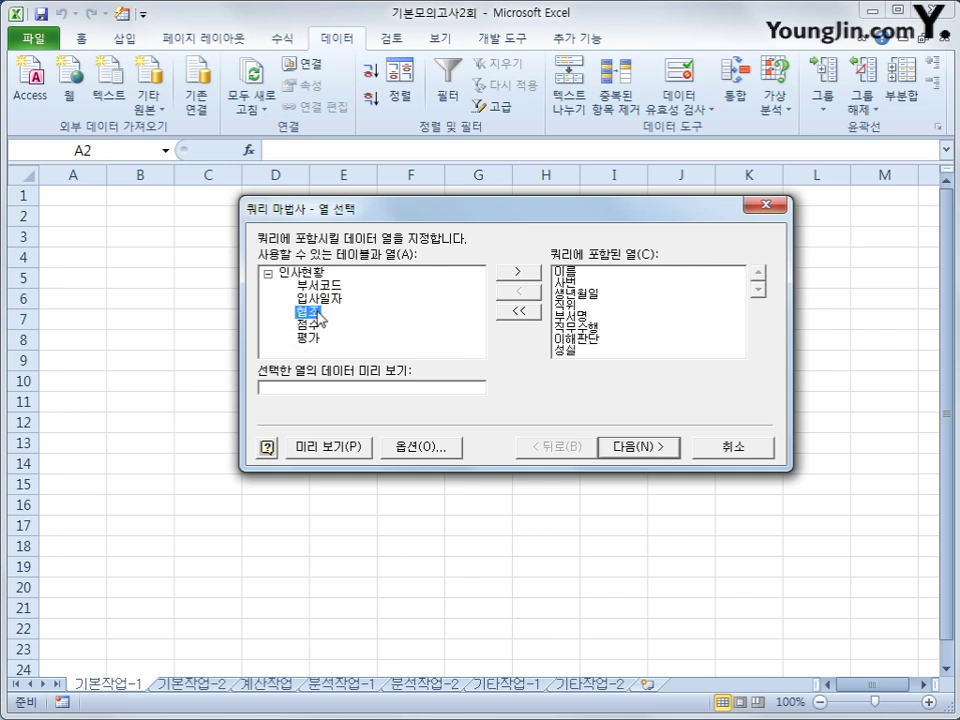
pyautogui.doubleClick(320, 314)
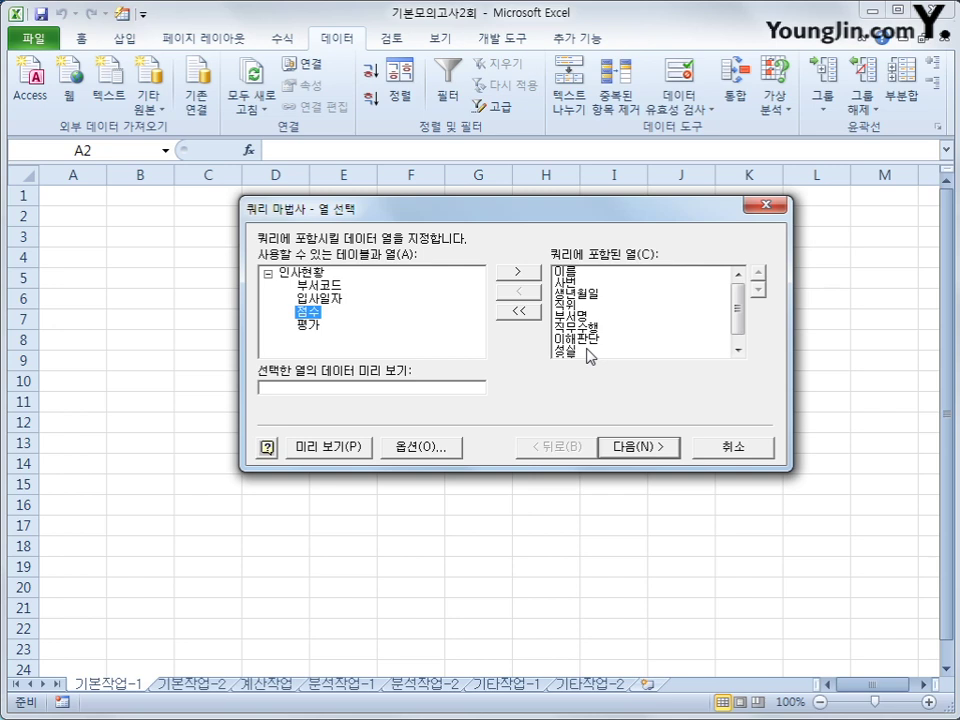
pyautogui.click(664, 450)
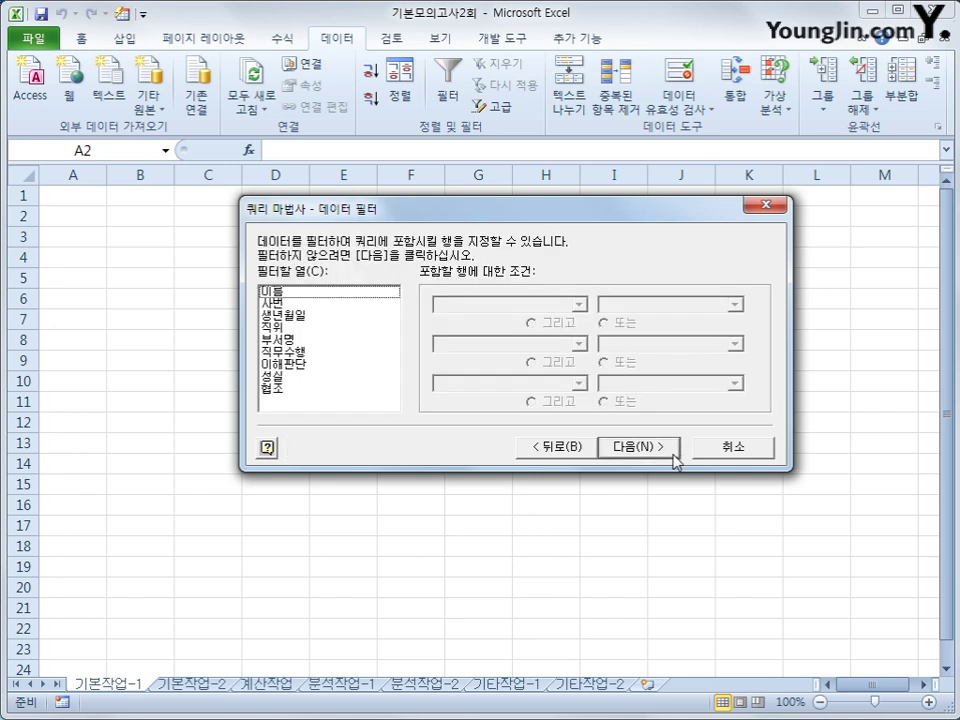
# Filter the query so 직위 equals 대리
pyautogui.click(321, 329)
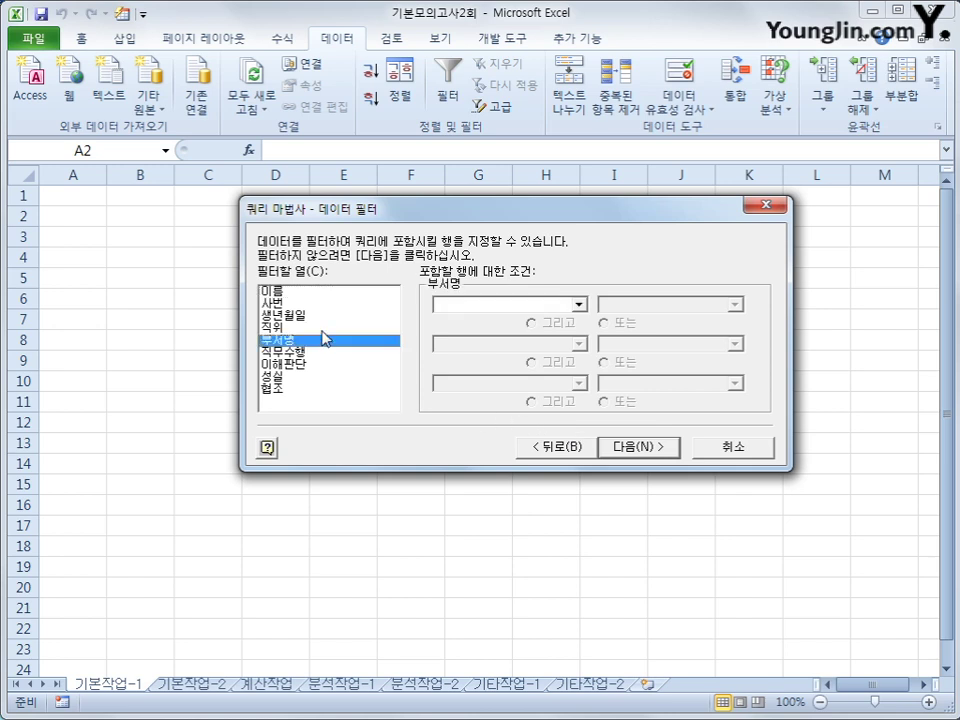
pyautogui.click(470, 312)
pyautogui.click(471, 334)
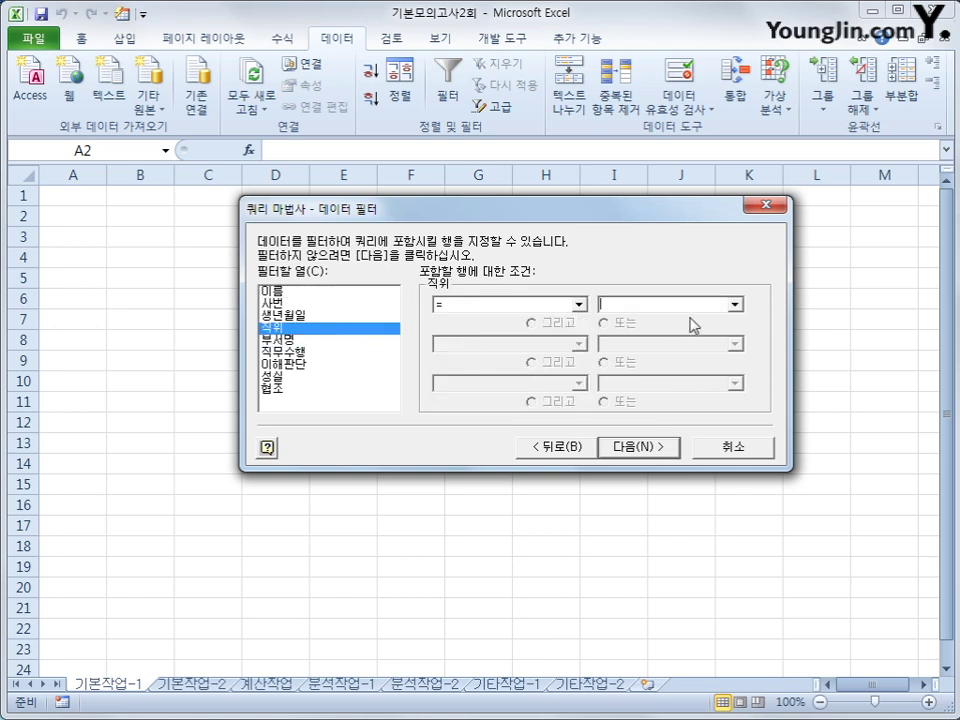
pyautogui.click(736, 305)
pyautogui.click(700, 317)
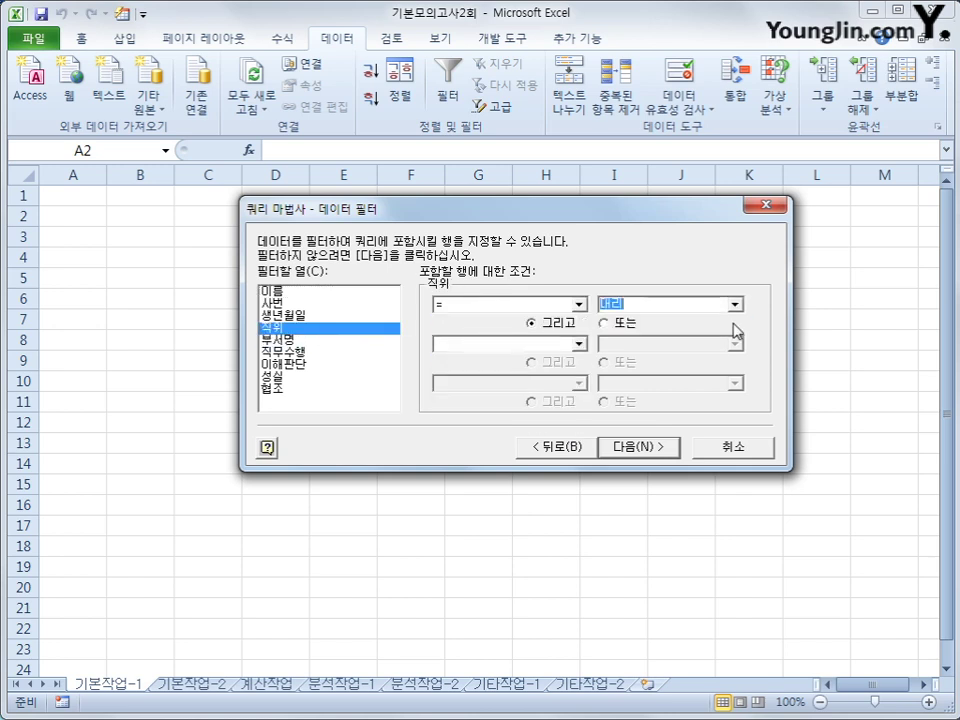
# Add a 부서명 filter equal to 기획실 or 총무부, then continue to sorting
pyautogui.click(366, 342)
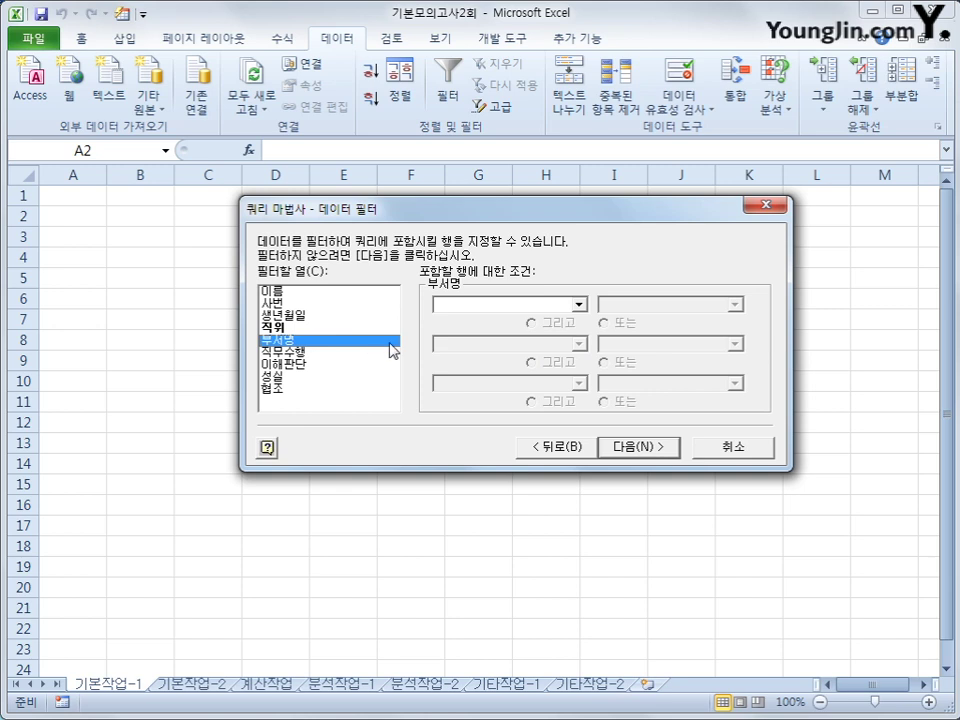
pyautogui.click(553, 305)
pyautogui.click(570, 330)
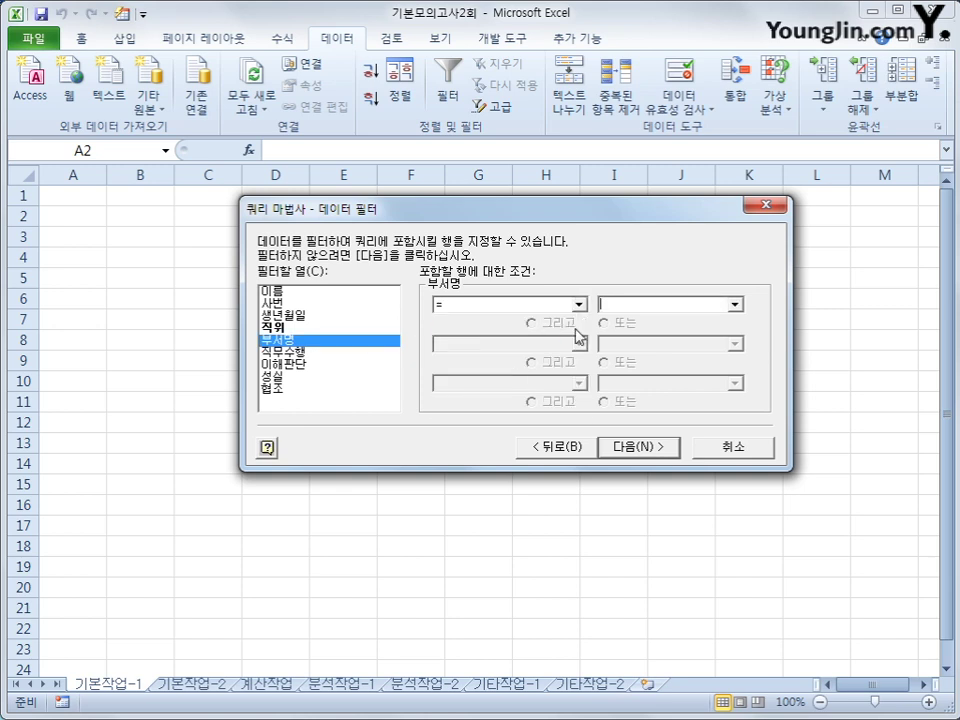
pyautogui.click(735, 305)
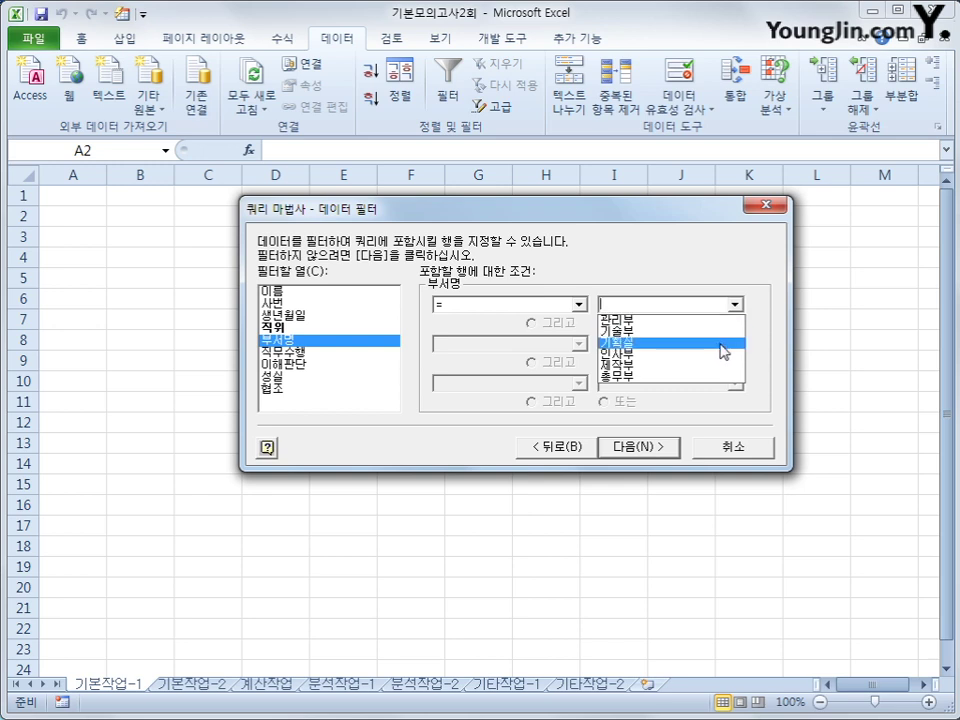
pyautogui.click(722, 343)
pyautogui.click(604, 322)
pyautogui.click(578, 343)
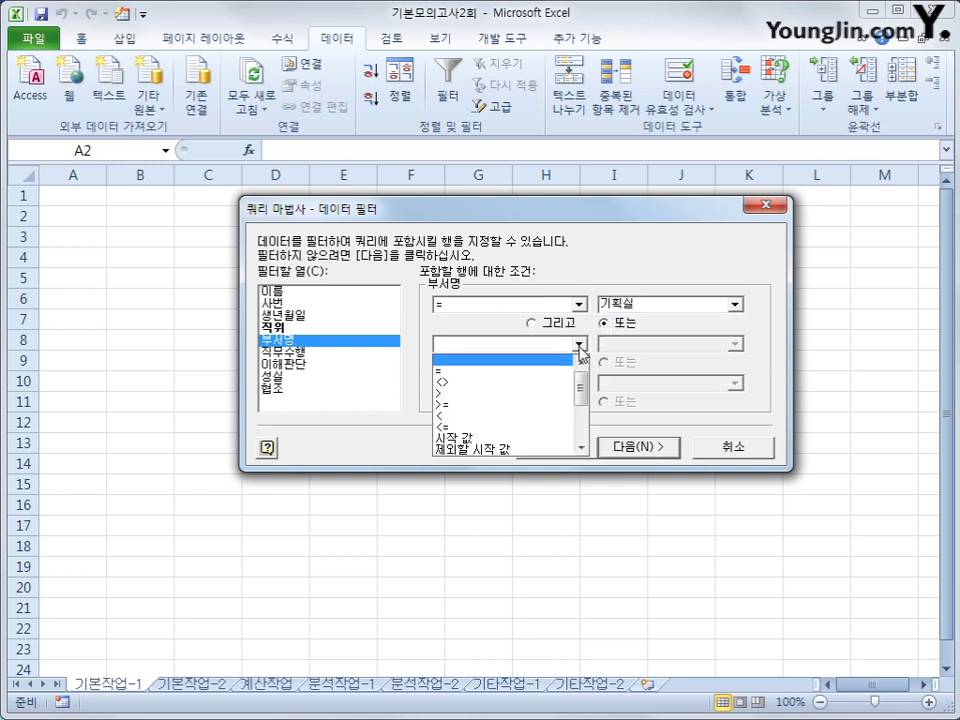
pyautogui.click(558, 371)
pyautogui.click(733, 344)
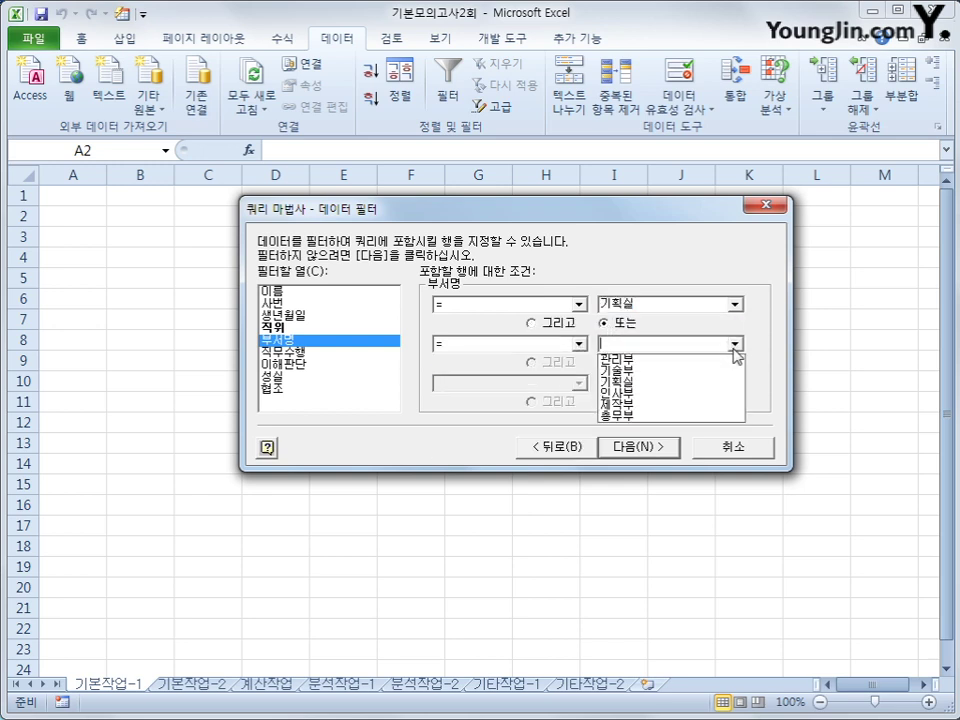
pyautogui.click(713, 416)
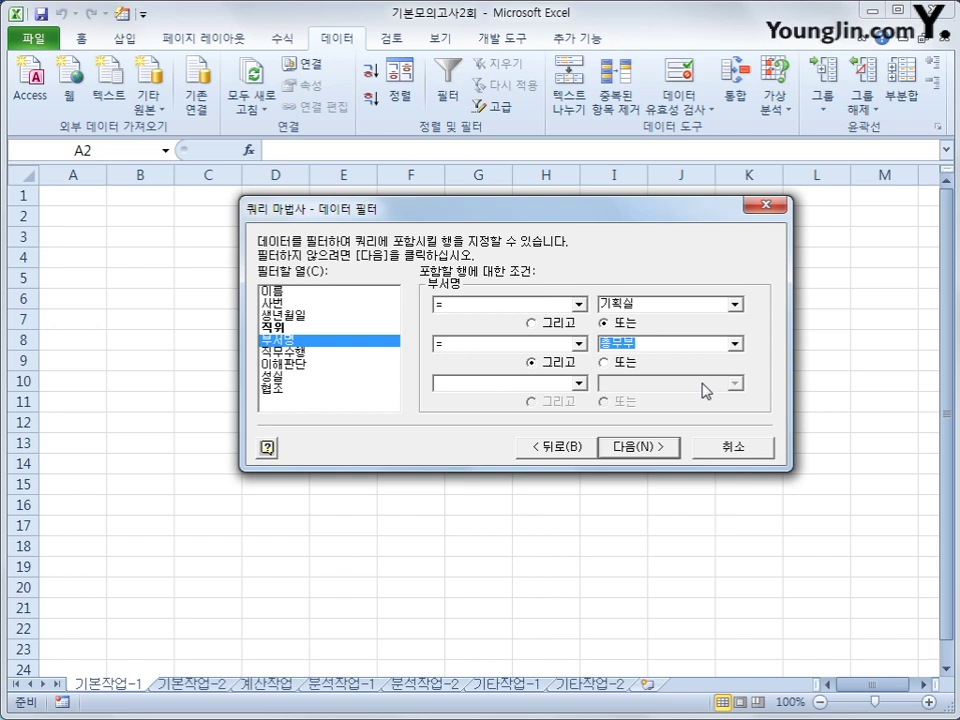
pyautogui.click(655, 453)
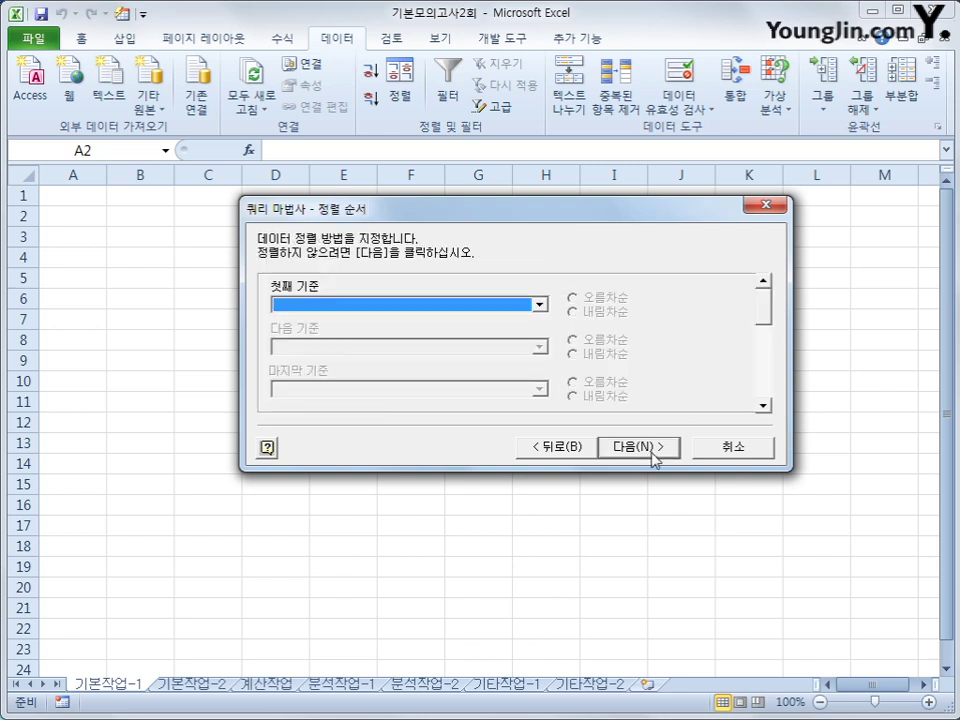
# Sort ascending by 이름 then 생년월일 and finish the Query Wizard
pyautogui.click(539, 305)
pyautogui.click(520, 332)
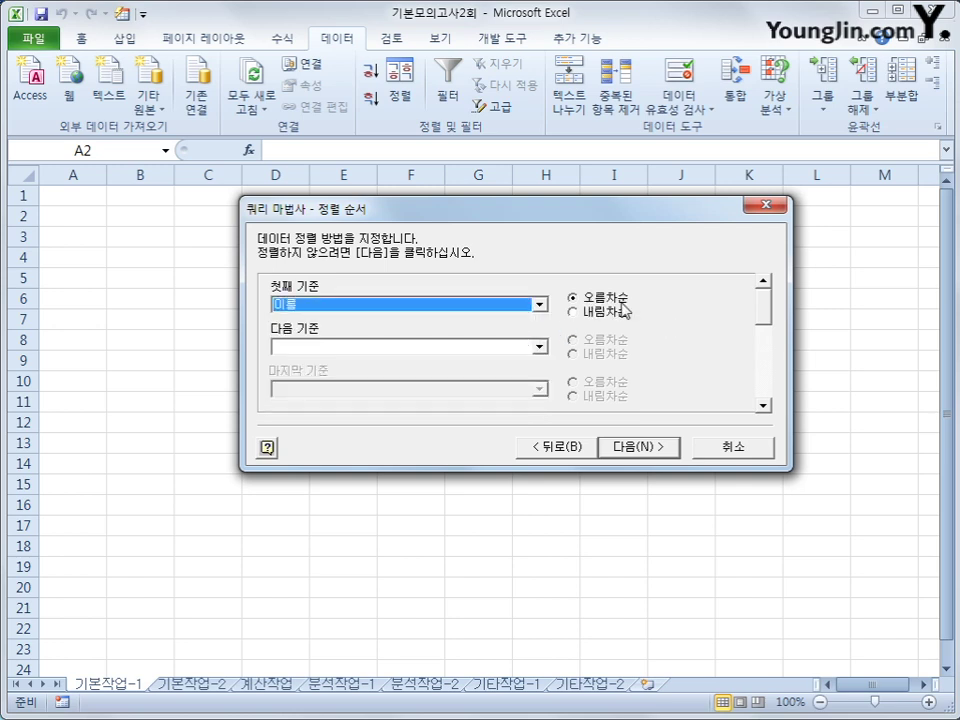
pyautogui.click(539, 347)
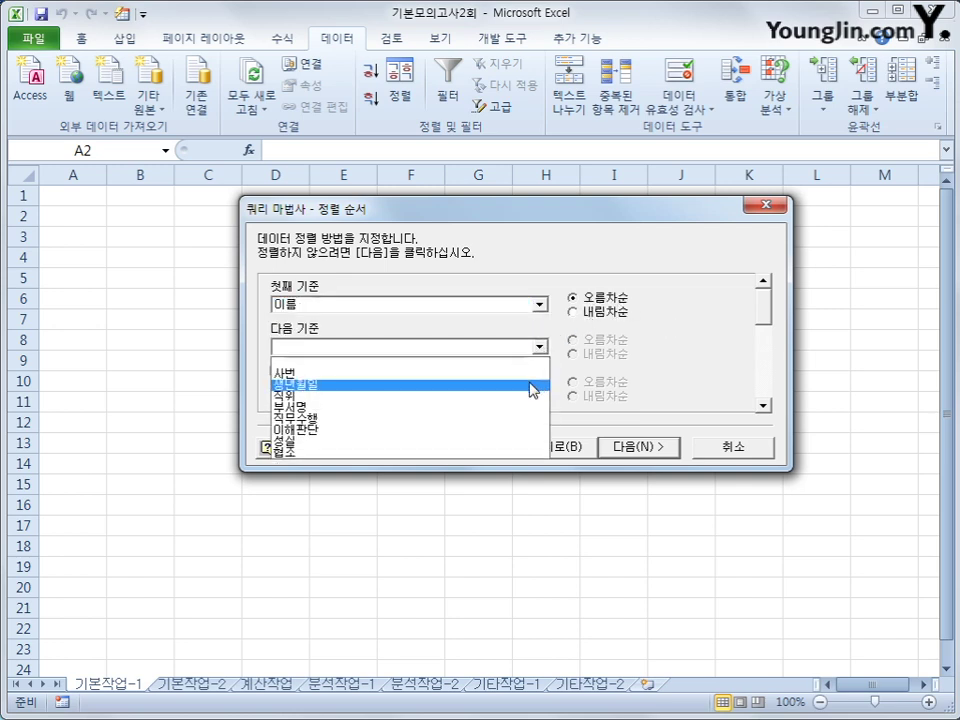
pyautogui.click(536, 389)
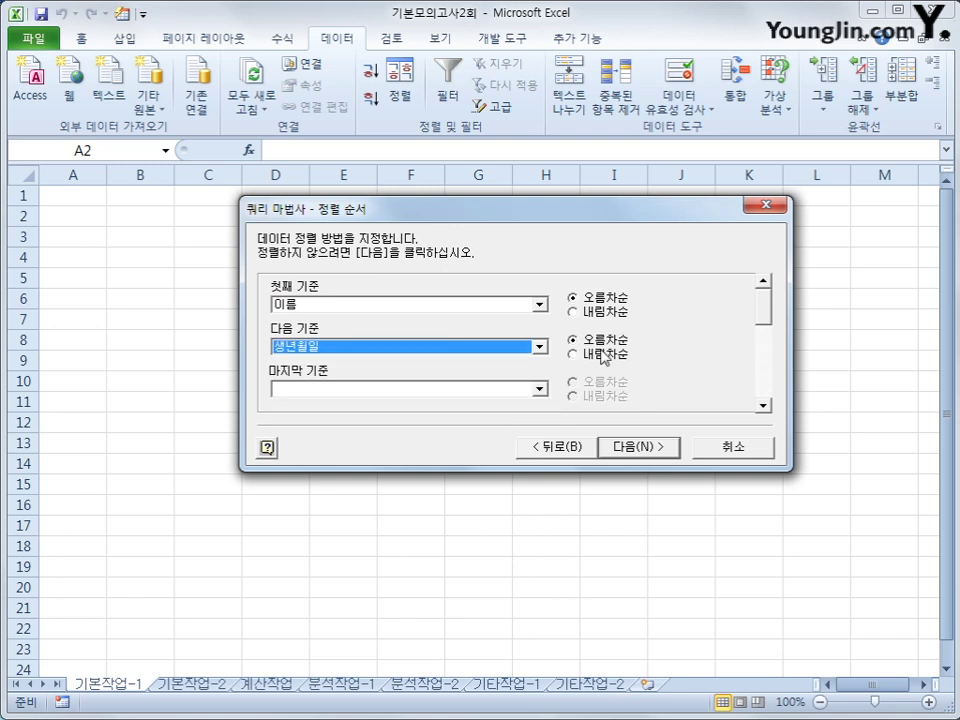
pyautogui.click(637, 450)
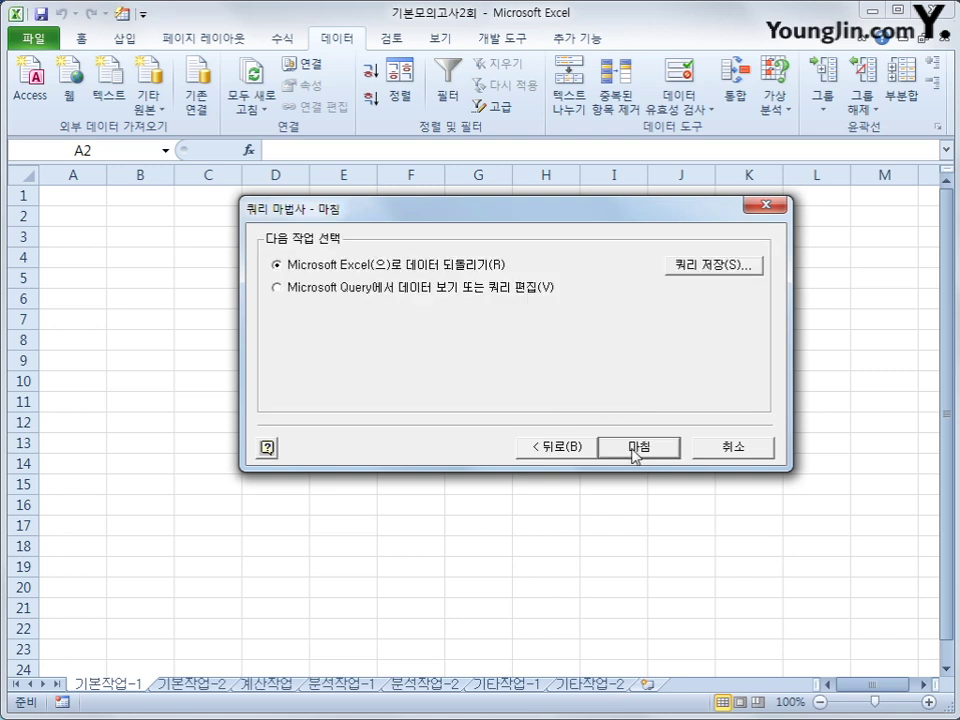
pyautogui.click(633, 448)
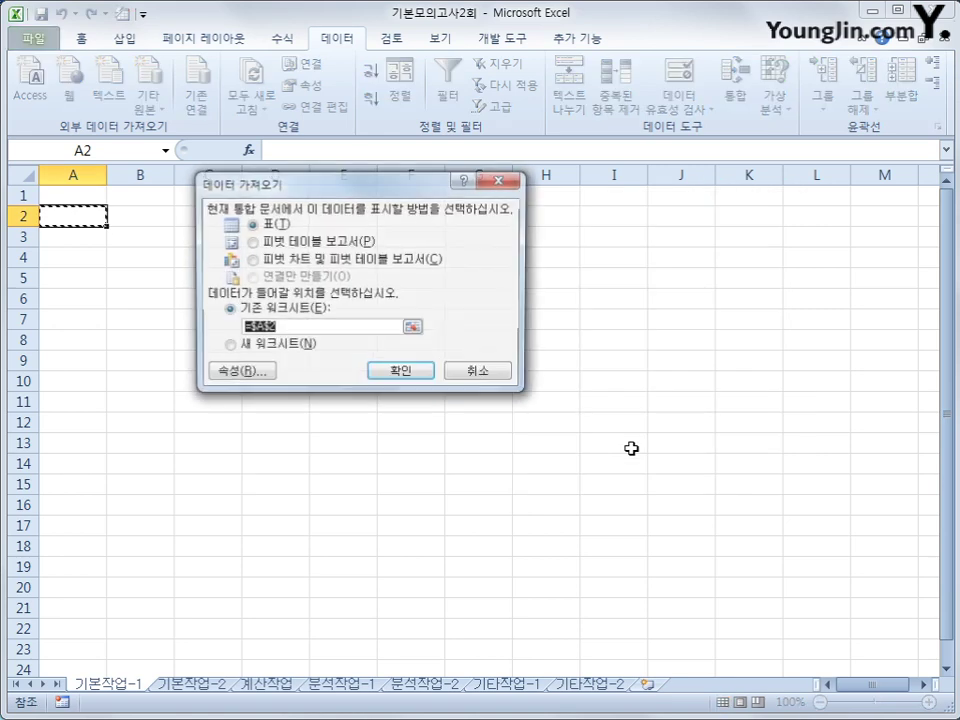
# Import the results as a table at A2, convert it to a normal range, and go to 기본작업-2
pyautogui.moveTo(395, 195); pyautogui.dragTo(523, 287)
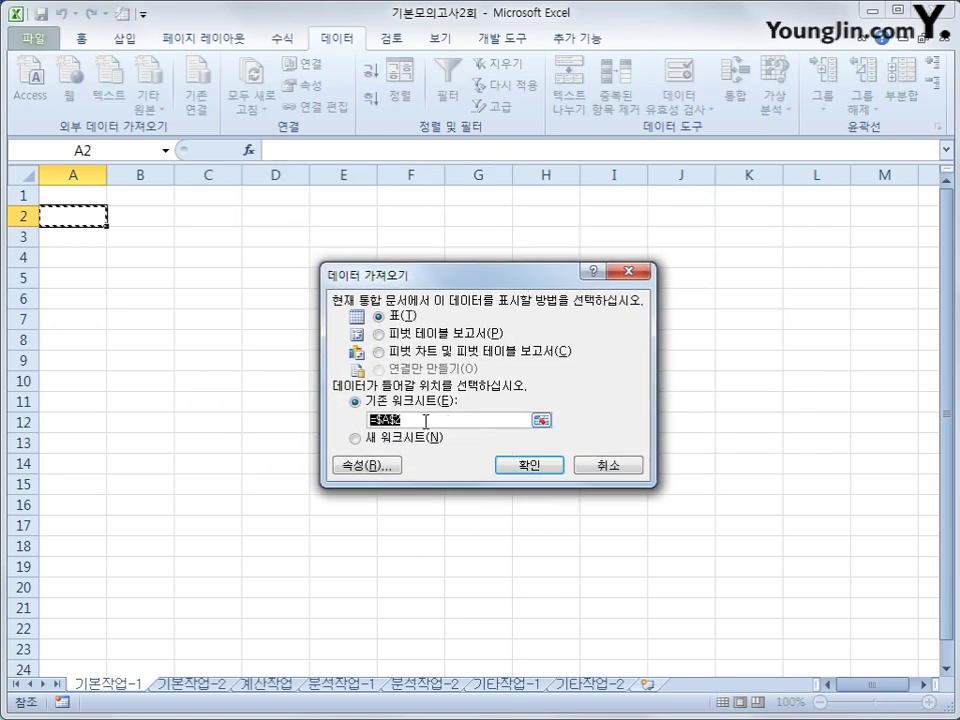
pyautogui.click(538, 470)
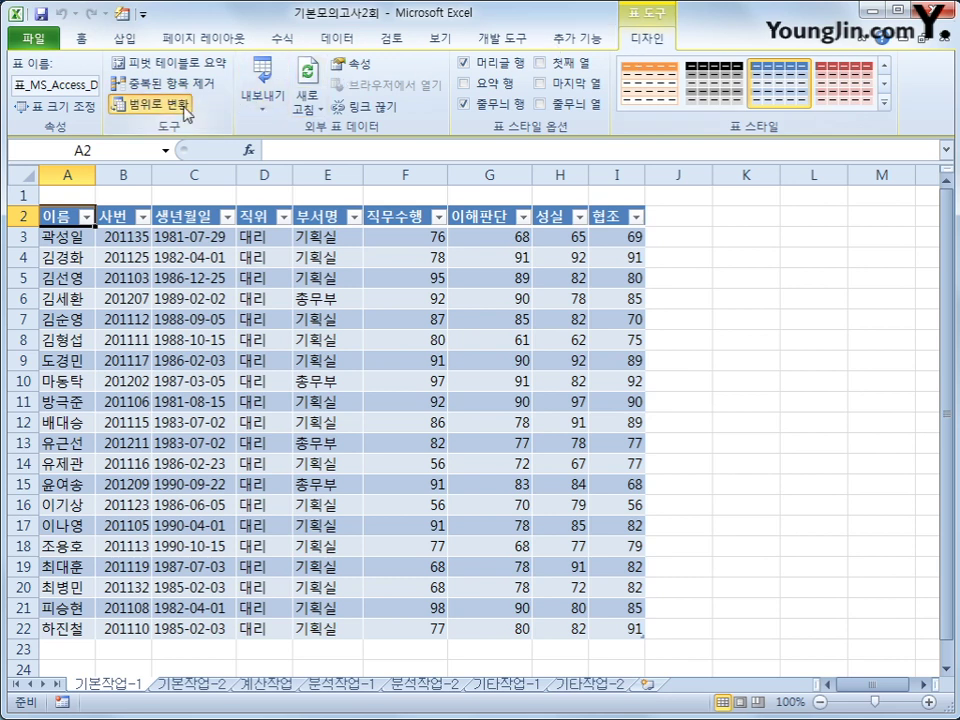
pyautogui.click(185, 113)
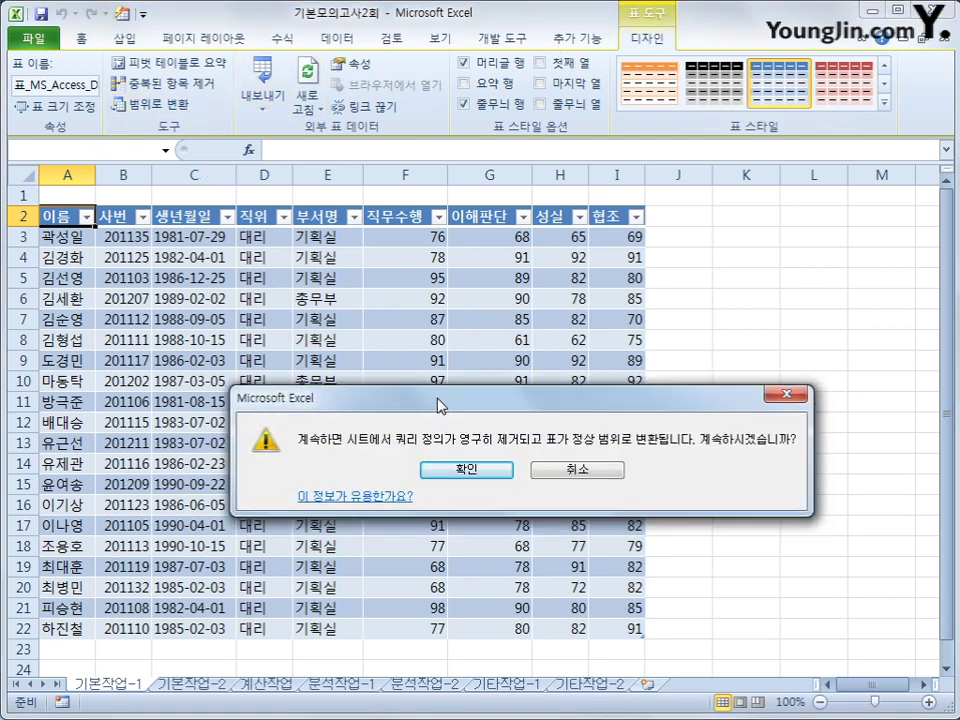
pyautogui.moveTo(438, 404); pyautogui.dragTo(432, 296)
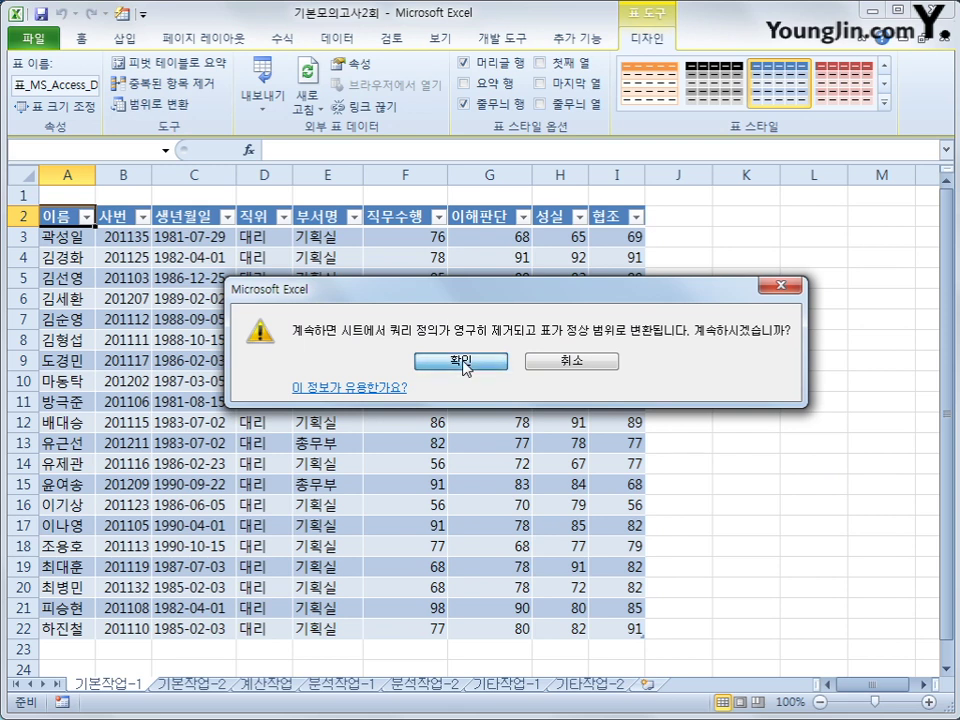
pyautogui.click(462, 362)
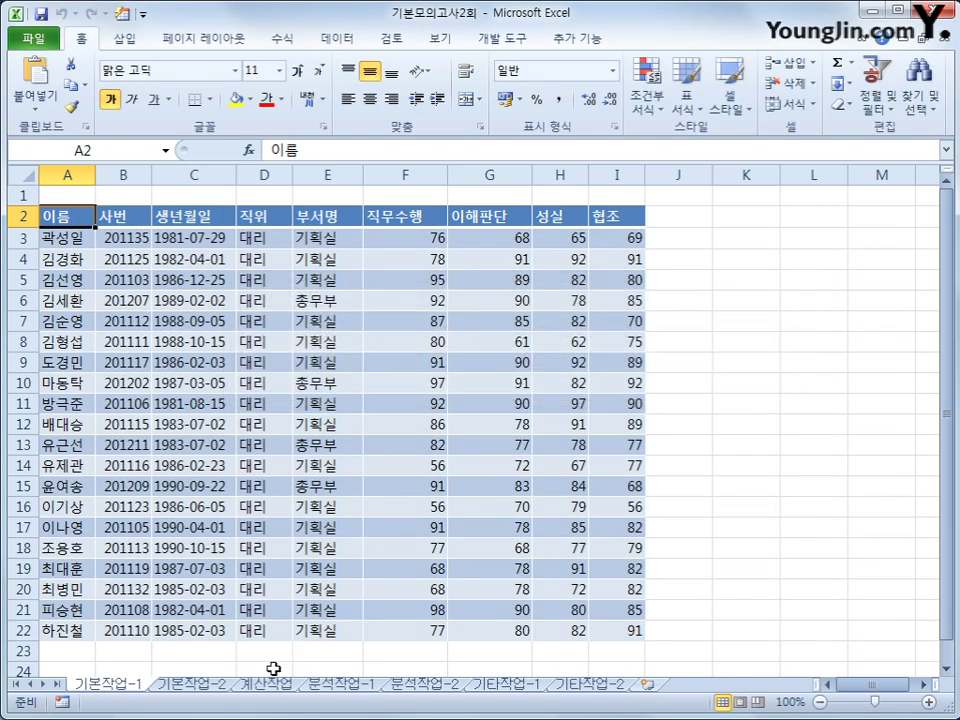
pyautogui.click(221, 690)
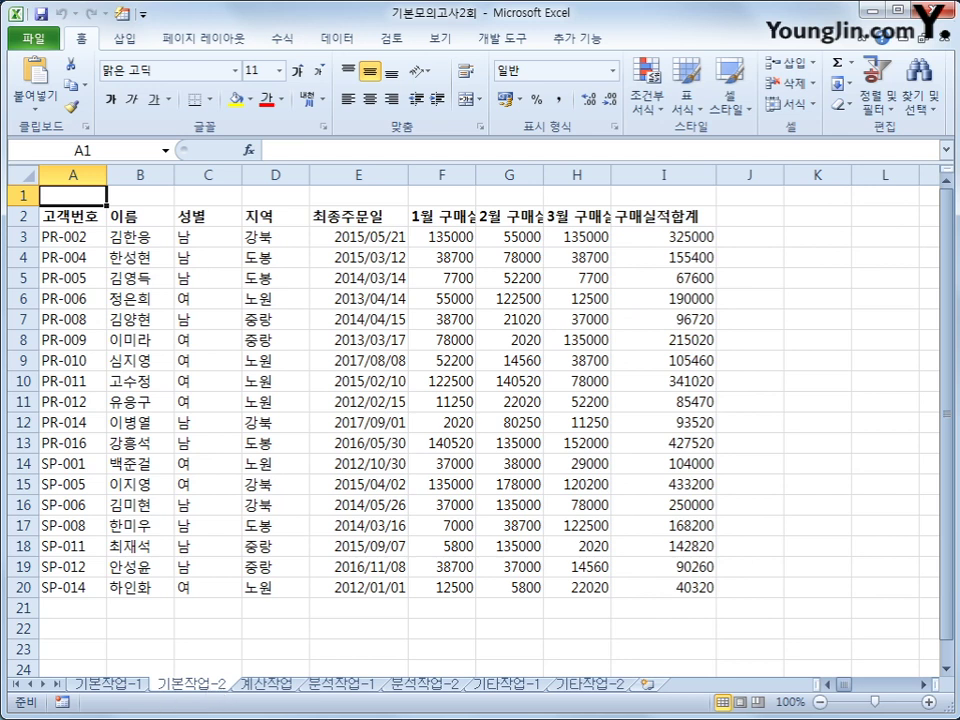
# Copy the 지역 heading and 노원 value from D2 and D6 into A22:A23
pyautogui.click(209, 564)
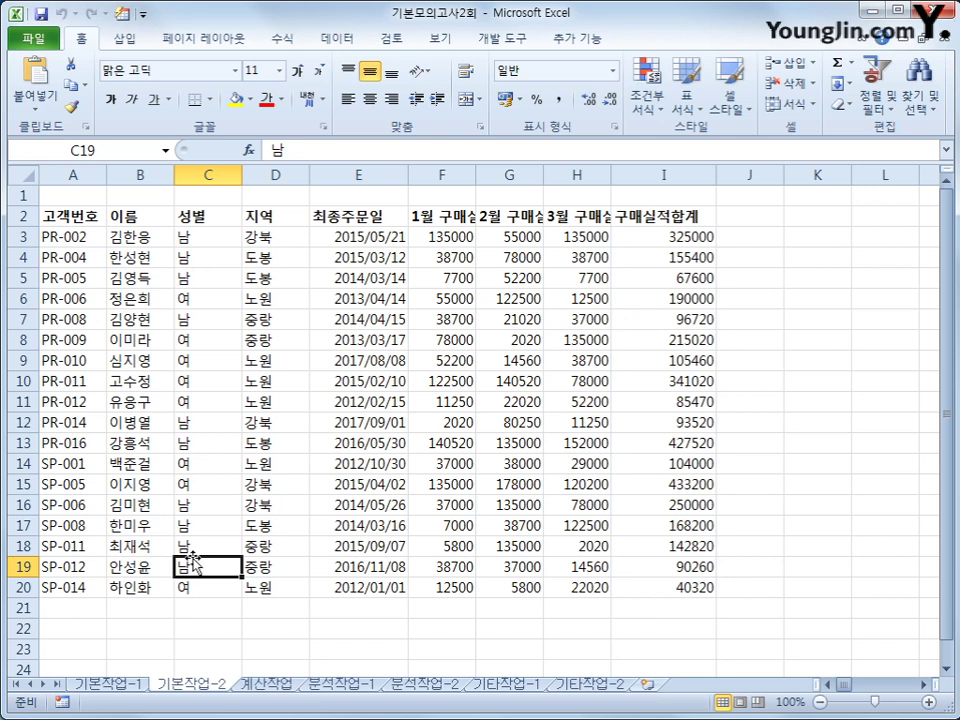
pyautogui.click(265, 216)
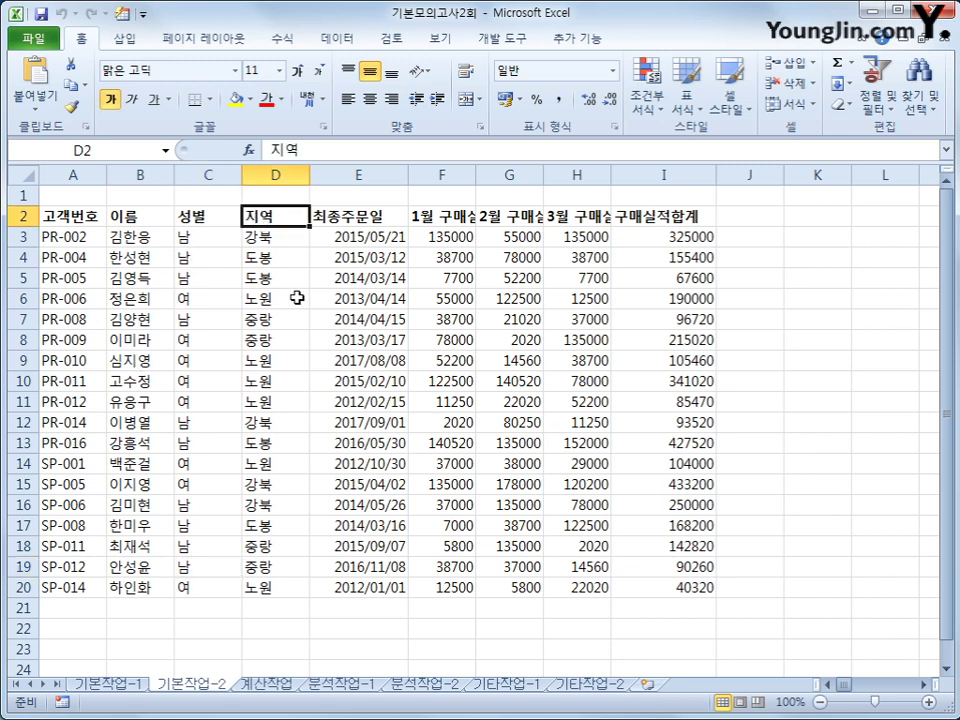
pyautogui.keyDown('ctrl'); pyautogui.click(297, 297); pyautogui.keyUp('ctrl')
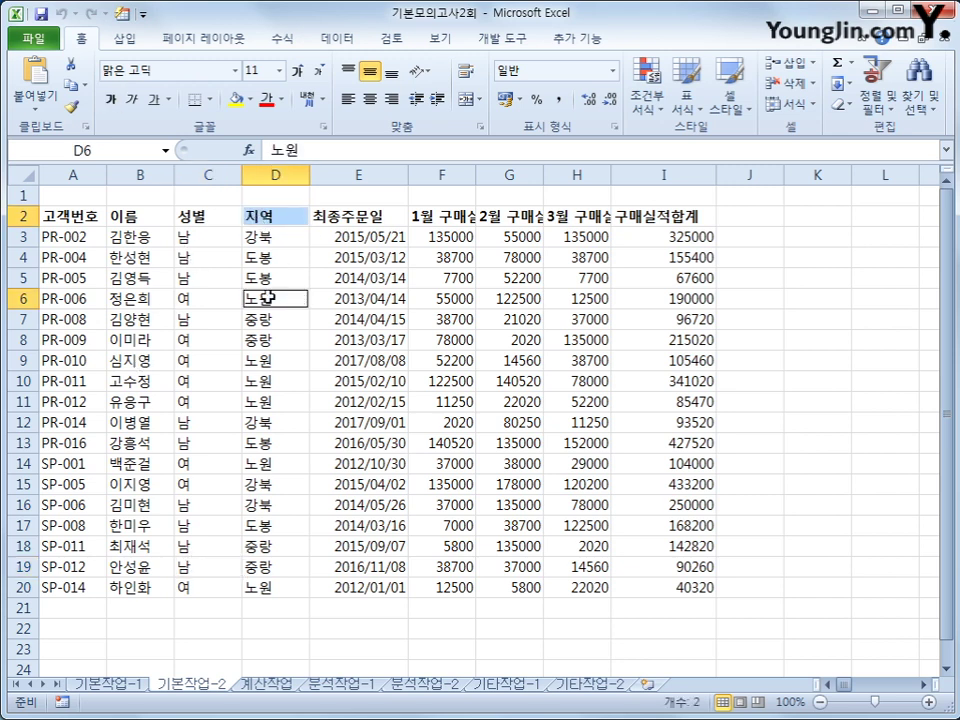
pyautogui.hotkey('ctrl', 'c')
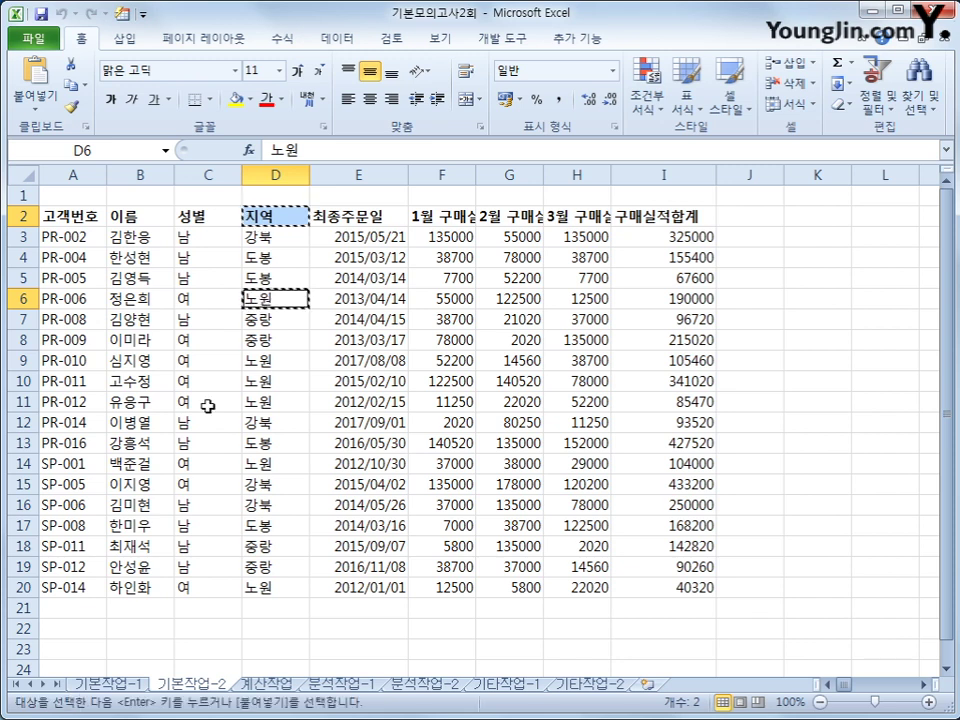
pyautogui.scroll(-1, 87, 592)
pyautogui.click(79, 566)
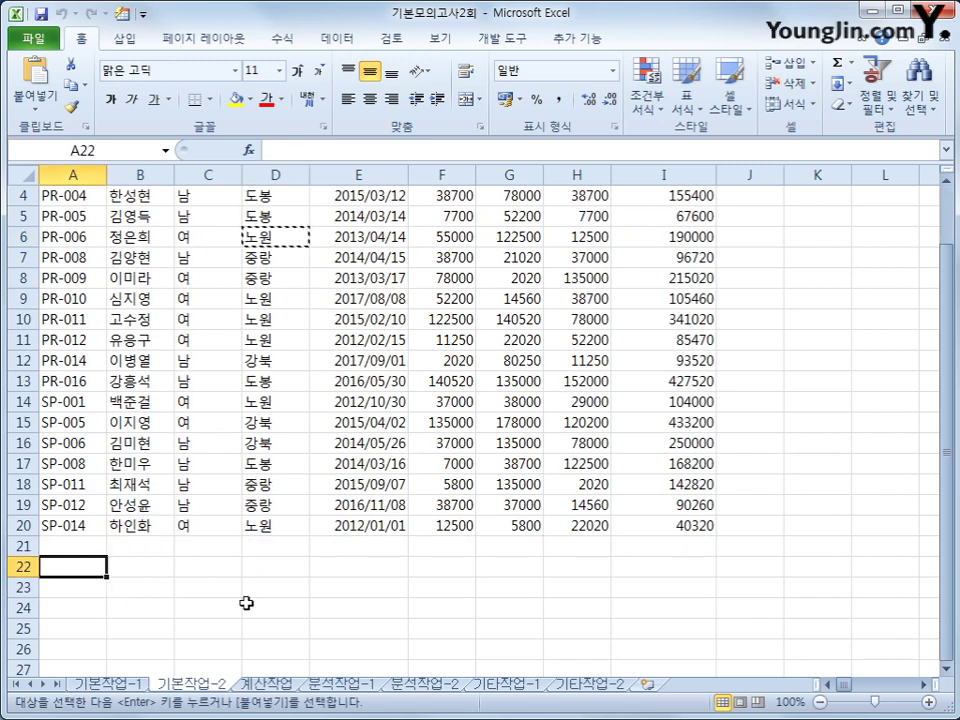
pyautogui.hotkey('ctrl', 'v')
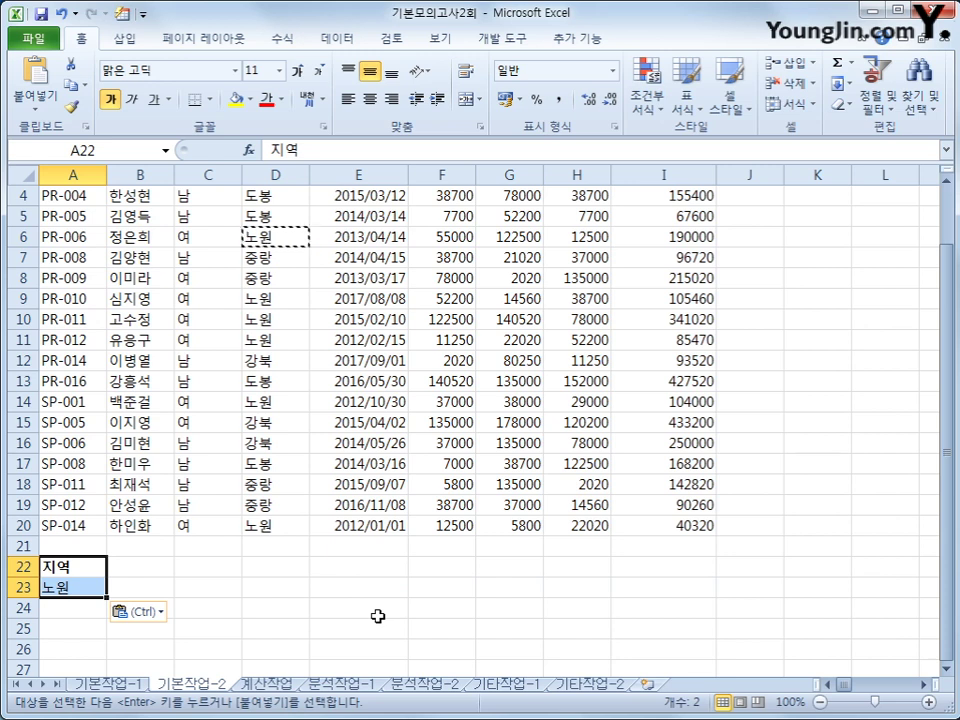
pyautogui.scroll(1, 357, 609)
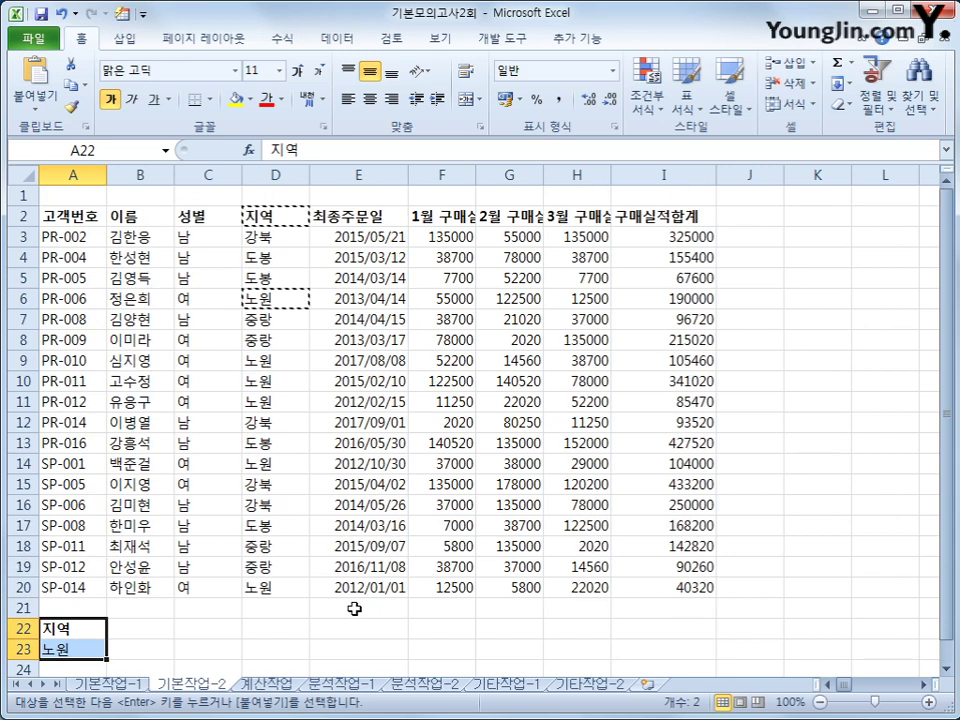
# Copy the 성별 heading and 여 value from C2 and C6 into B22:B23
pyautogui.click(200, 216)
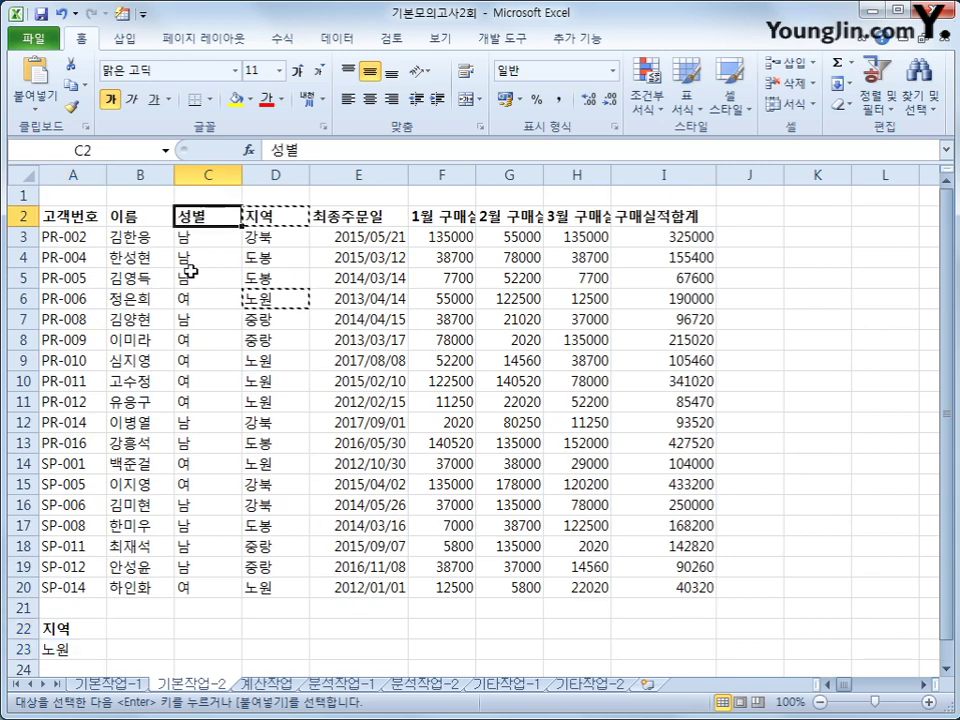
pyautogui.keyDown('ctrl'); pyautogui.click(194, 297); pyautogui.keyUp('ctrl')
pyautogui.hotkey('ctrl', 'c')
pyautogui.click(118, 623)
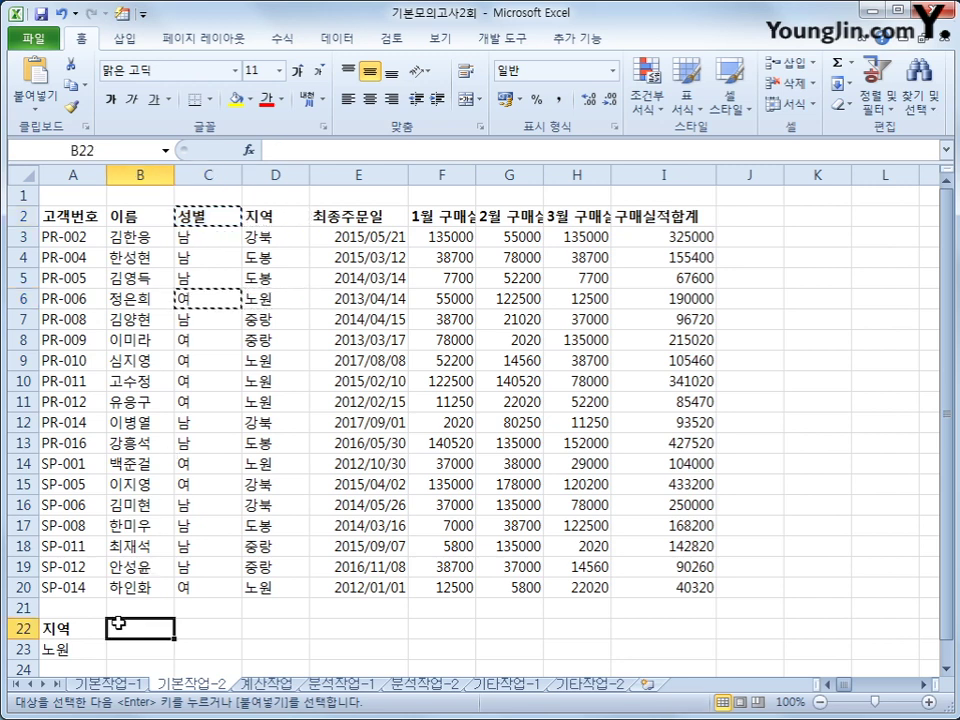
pyautogui.hotkey('ctrl', 'v')
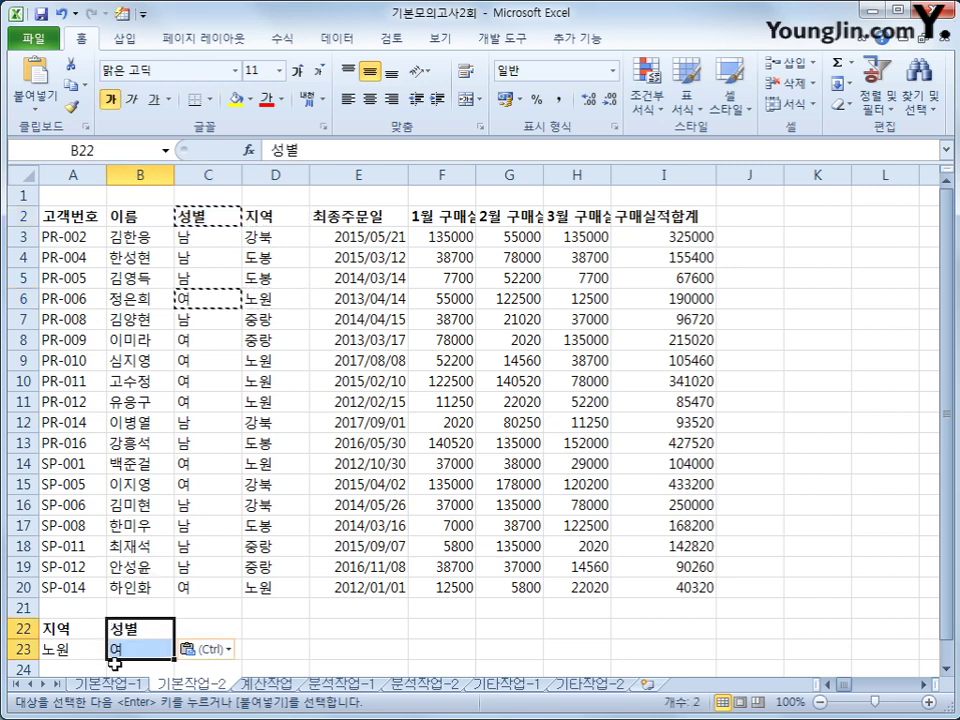
pyautogui.click(66, 650)
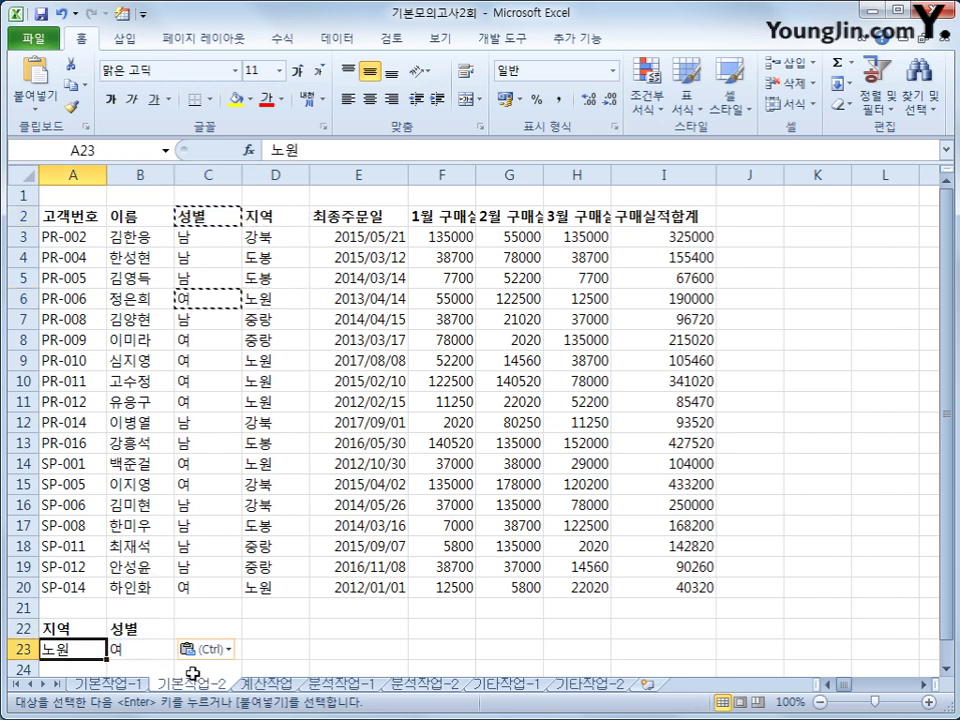
pyautogui.click(141, 652)
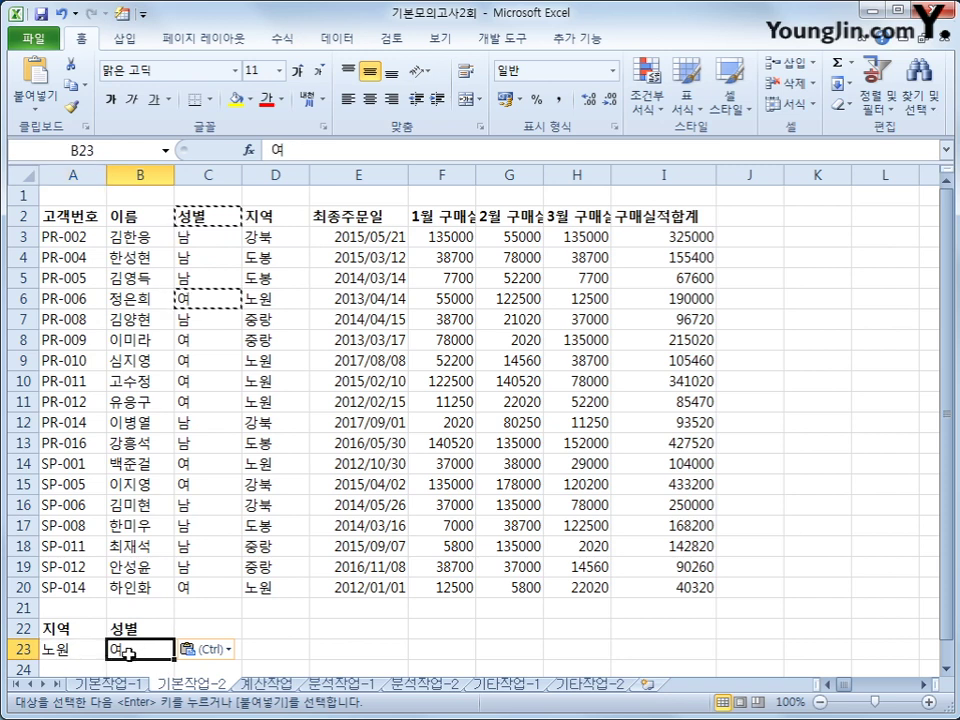
# Paste the 구매실적합계 heading from I2 into both C22 and D22 and autofit column C
pyautogui.click(618, 219)
pyautogui.hotkey('ctrl', 'c')
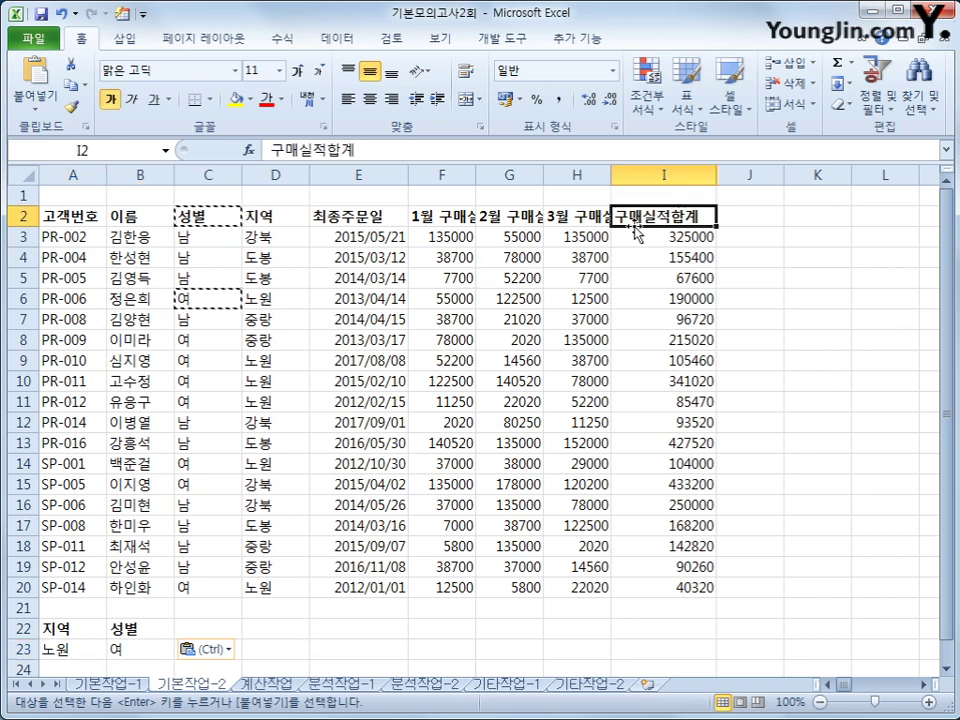
pyautogui.click(222, 628)
pyautogui.hotkey('ctrl', 'v')
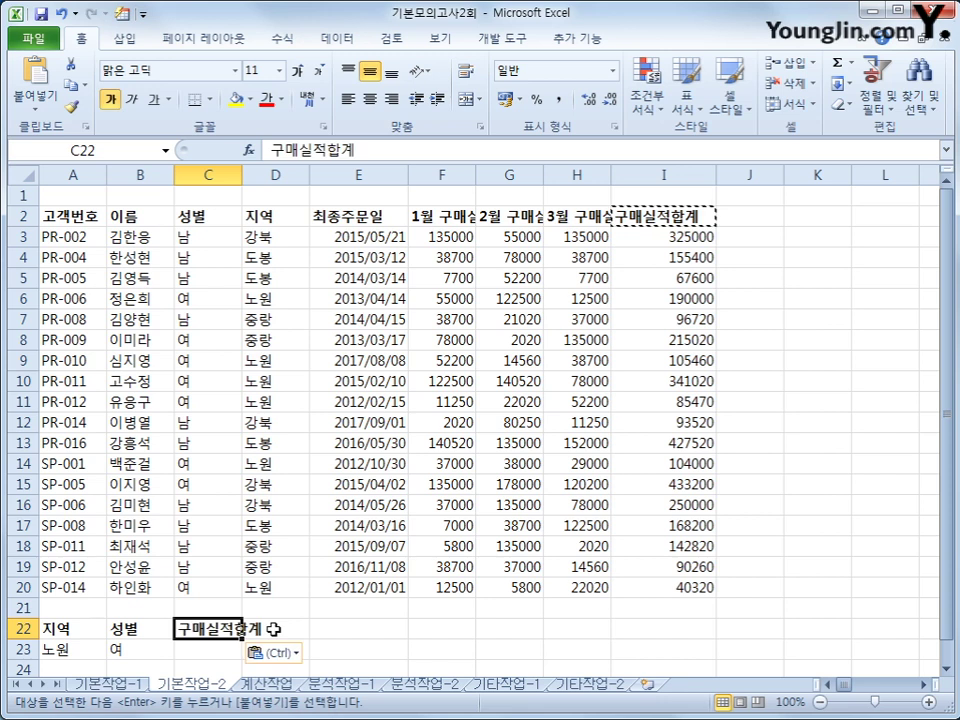
pyautogui.click(272, 628)
pyautogui.hotkey('ctrl', 'v')
pyautogui.click(191, 649)
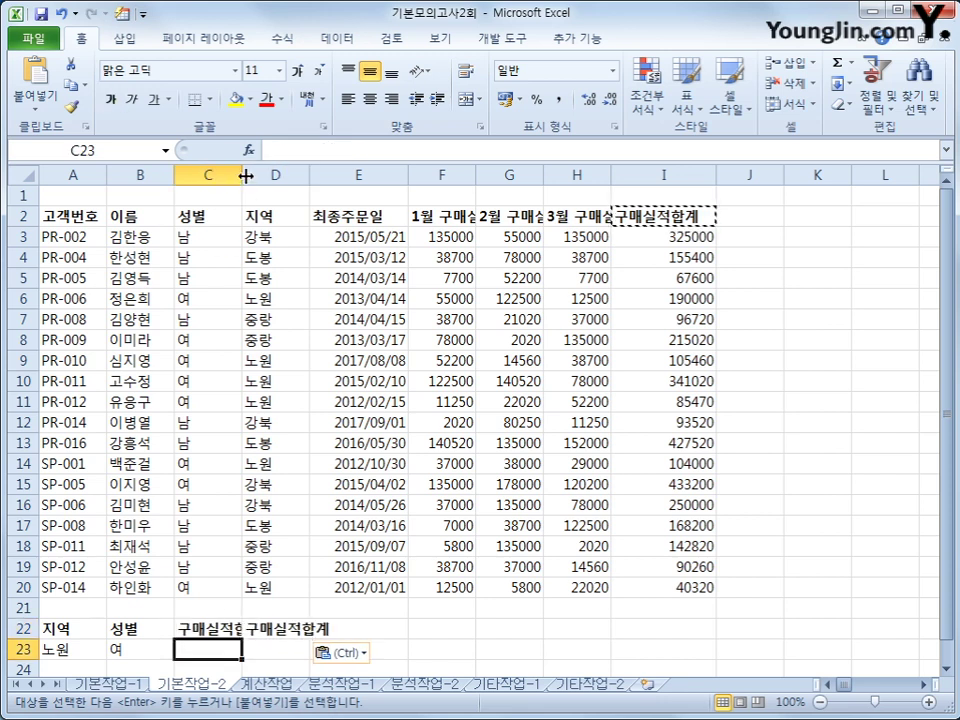
pyautogui.doubleClick(242, 176)
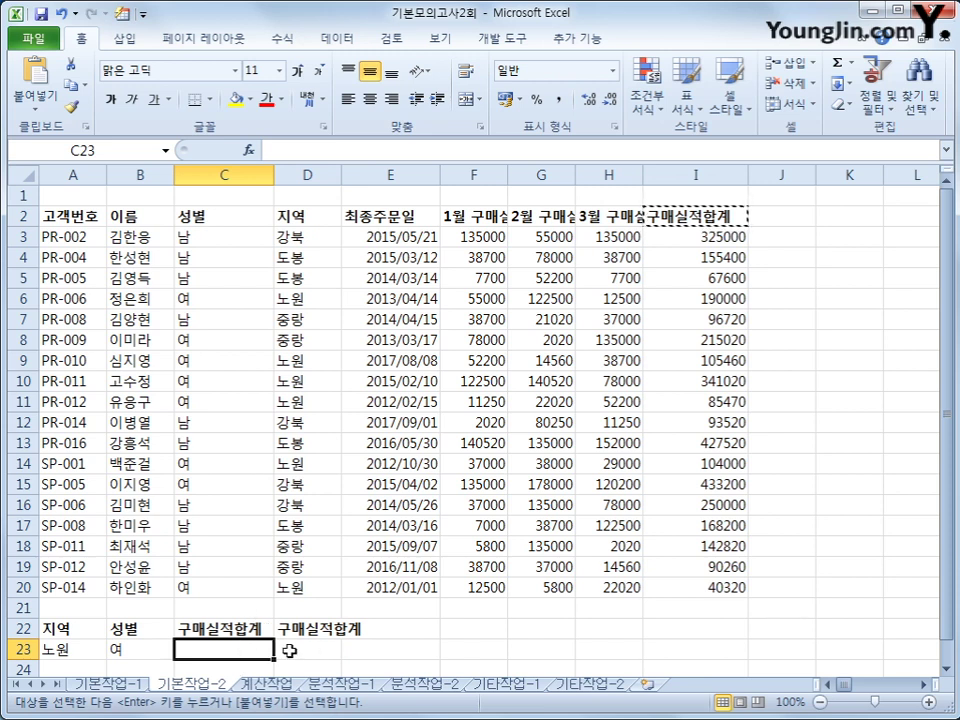
# Autofit column D and enter >=100000 in C23 and <=200000 in D23
pyautogui.moveTo(343, 170); pyautogui.dragTo(343, 170)
pyautogui.doubleClick(343, 170)
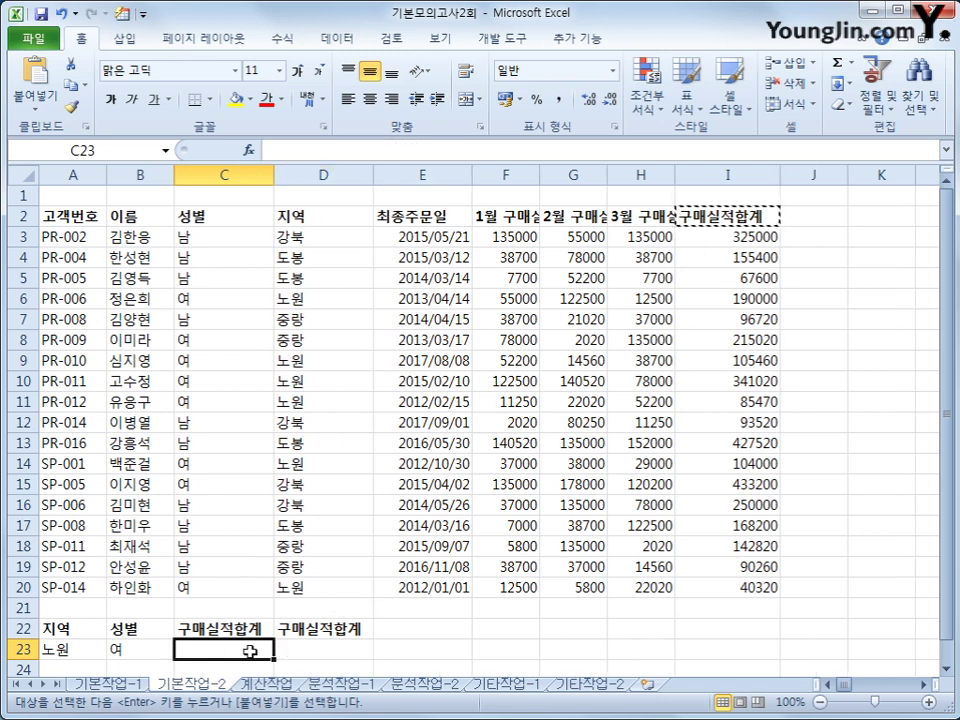
pyautogui.write('>=100000')
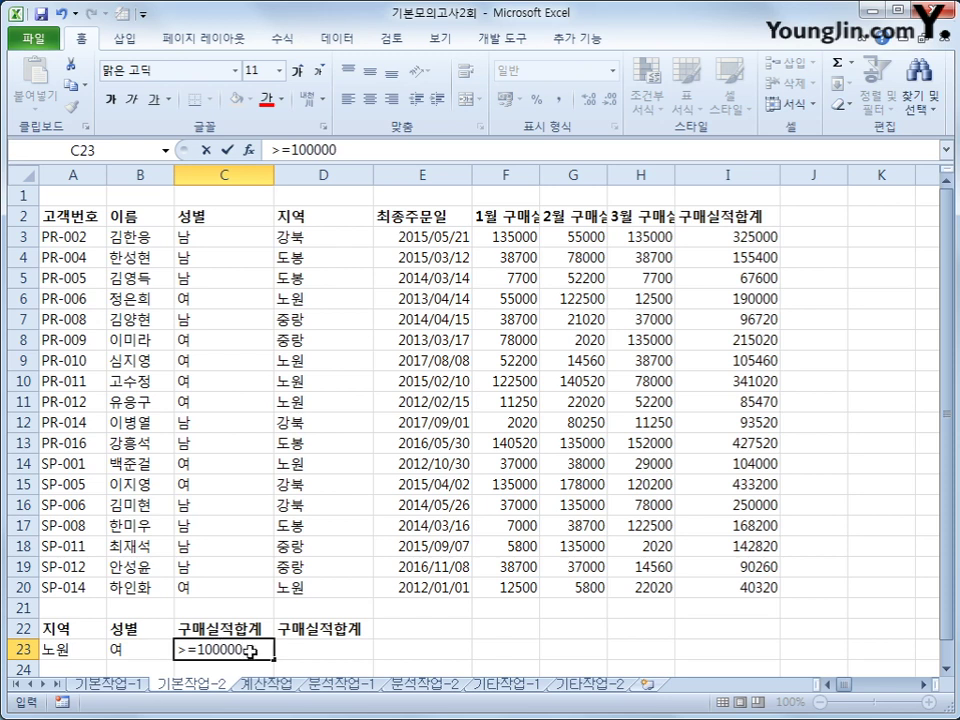
pyautogui.press('Tab')
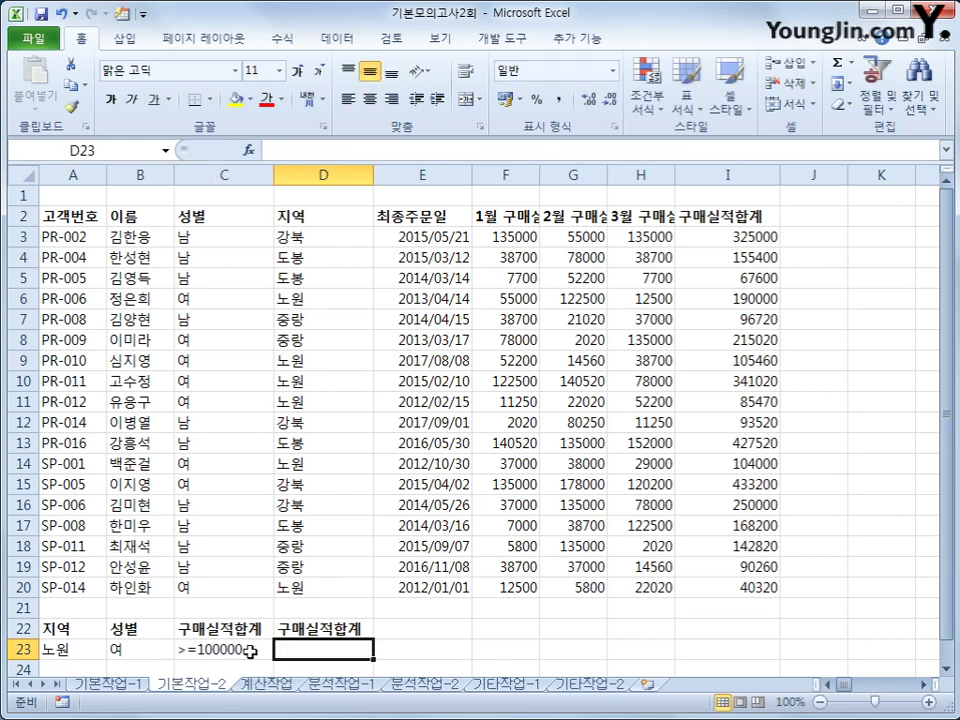
pyautogui.write('<=200000')
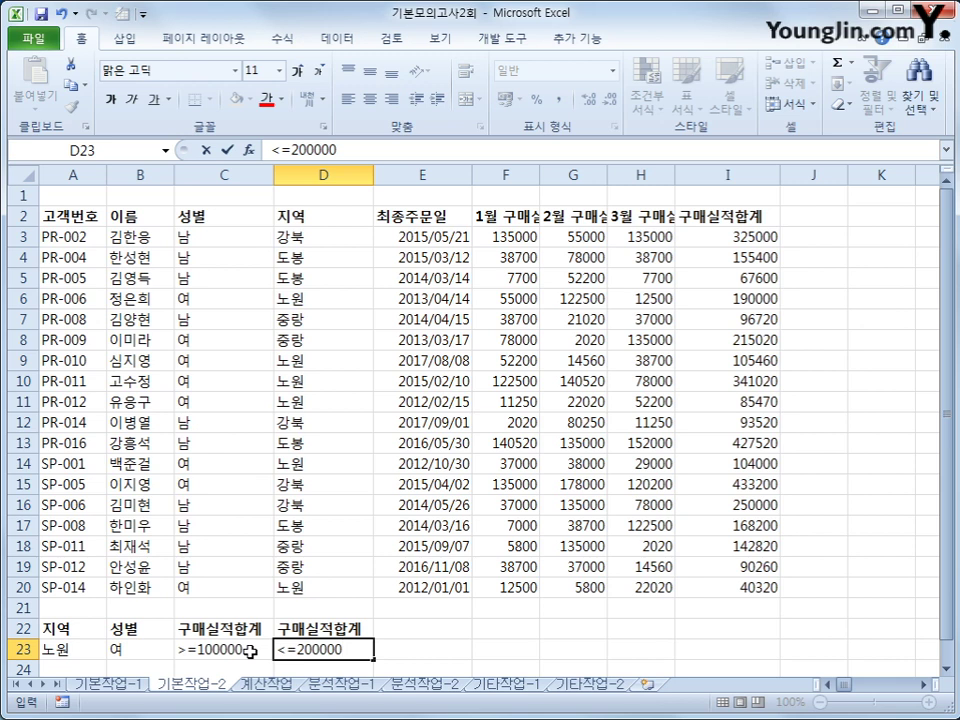
pyautogui.press('Return')
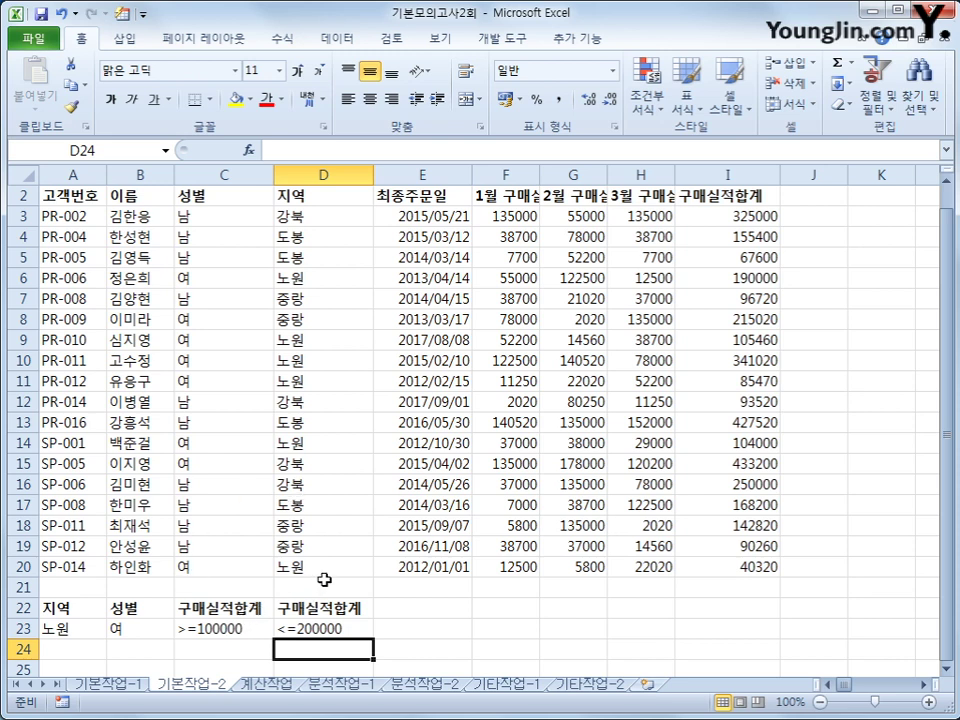
# Copy the 이름, 성별, 지역 and 구매실적합계 headers from B2, C2, D2, I2 into A27:D27
pyautogui.click(137, 198)
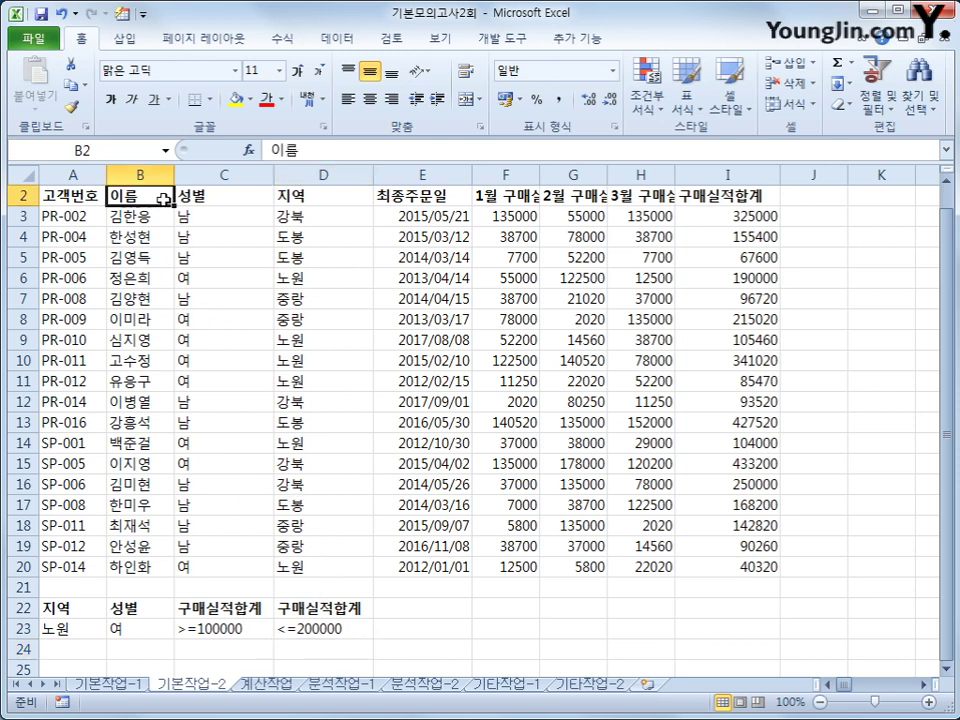
pyautogui.keyDown('ctrl'); pyautogui.click(189, 197); pyautogui.keyUp('ctrl')
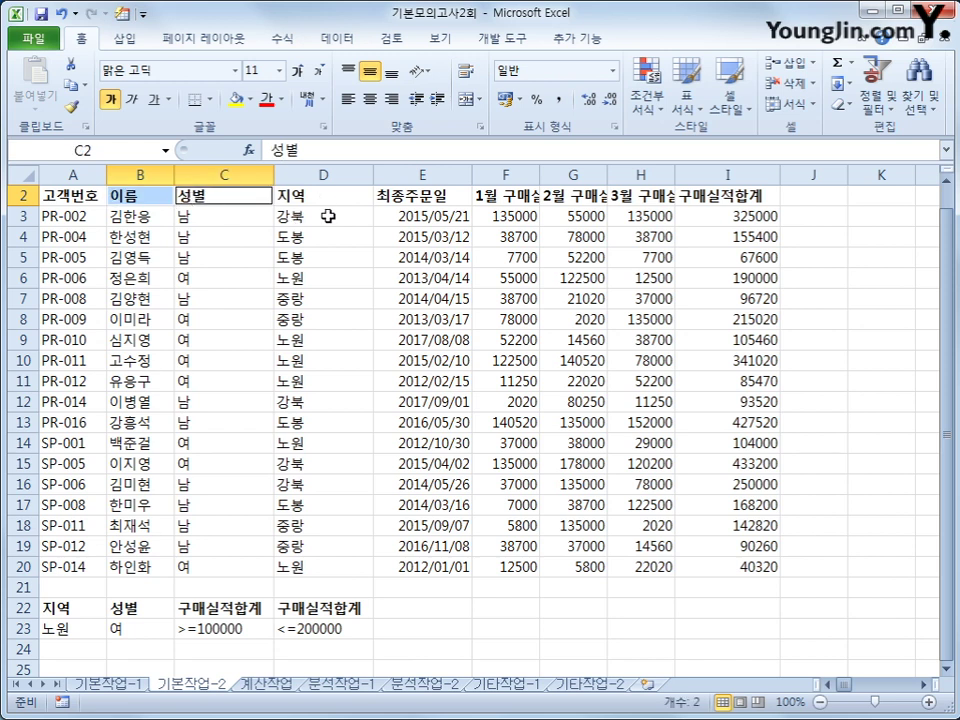
pyautogui.keyDown('ctrl'); pyautogui.click(321, 194); pyautogui.keyUp('ctrl')
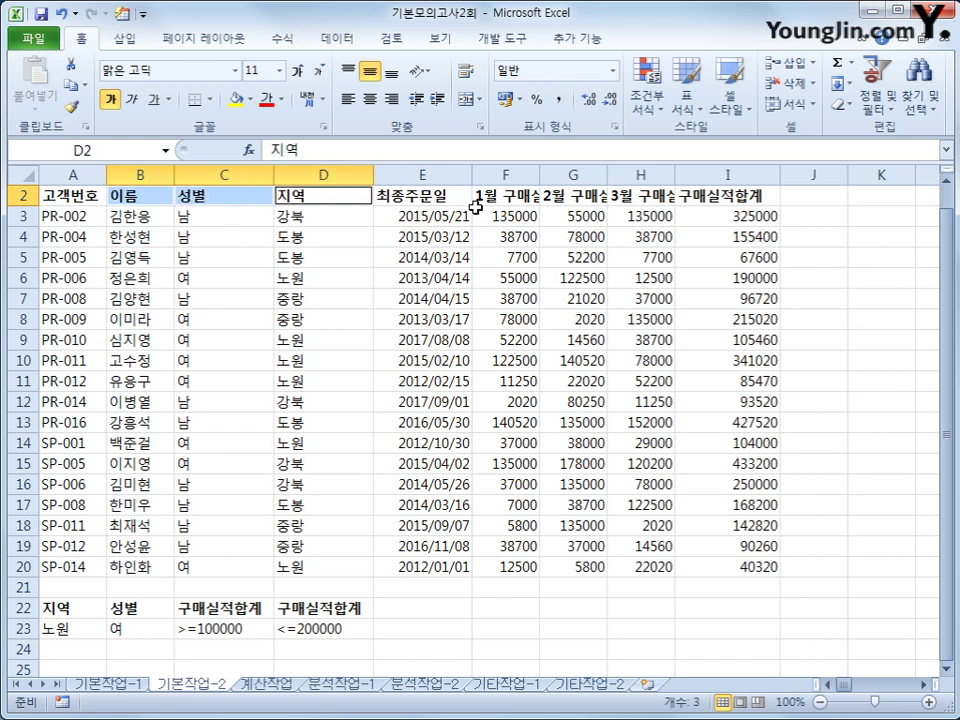
pyautogui.keyDown('ctrl'); pyautogui.click(740, 196); pyautogui.keyUp('ctrl')
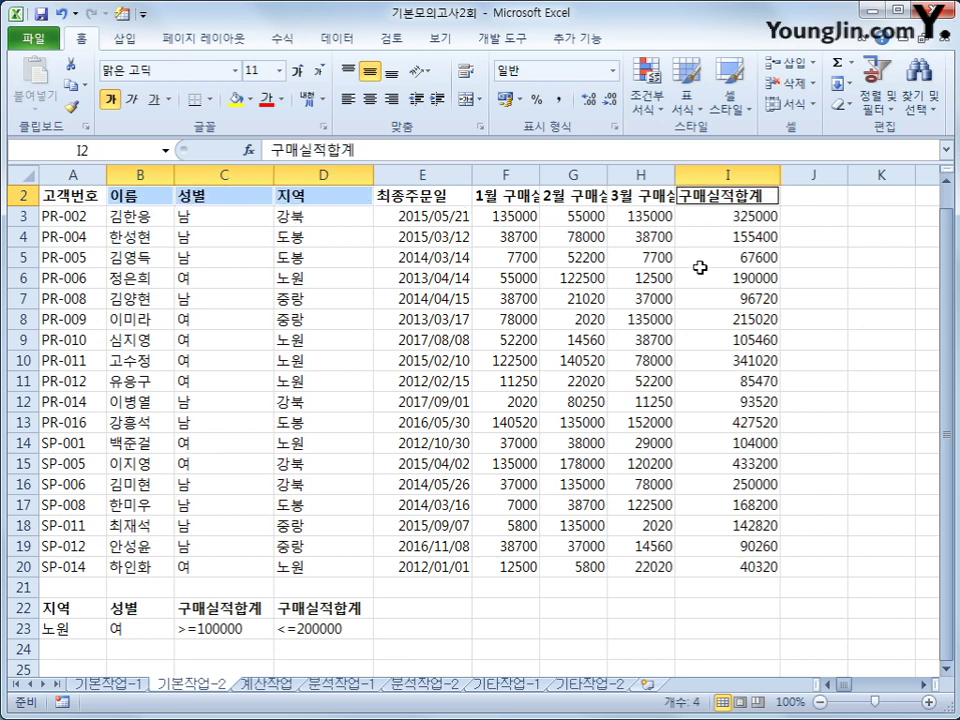
pyautogui.hotkey('ctrl', 'c')
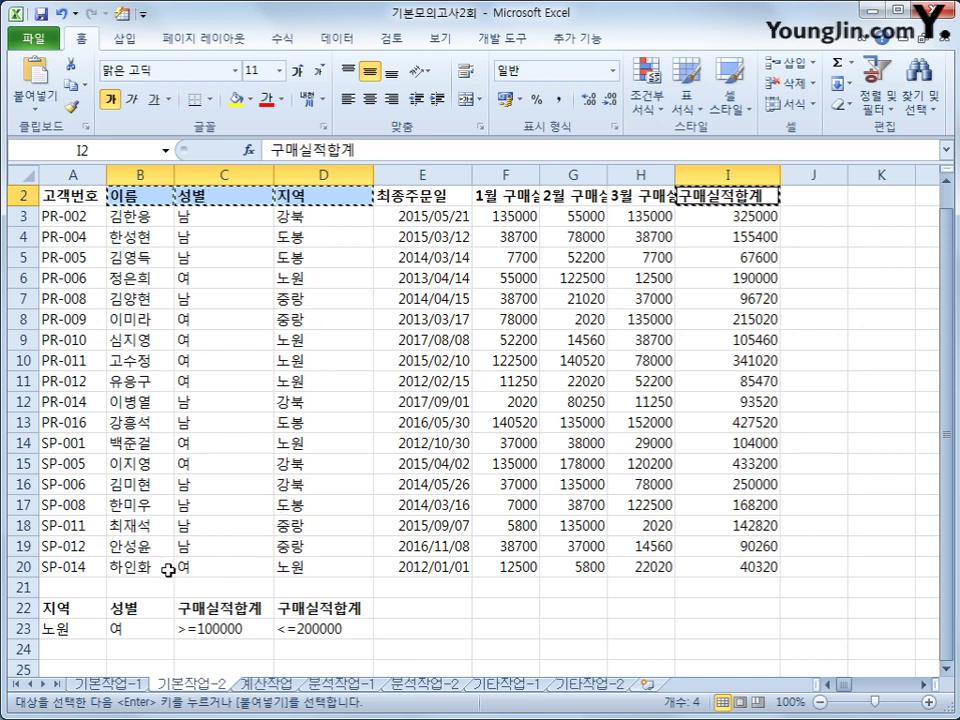
pyautogui.scroll(-2, 150, 600)
pyautogui.hotkey('ctrl', 'v')
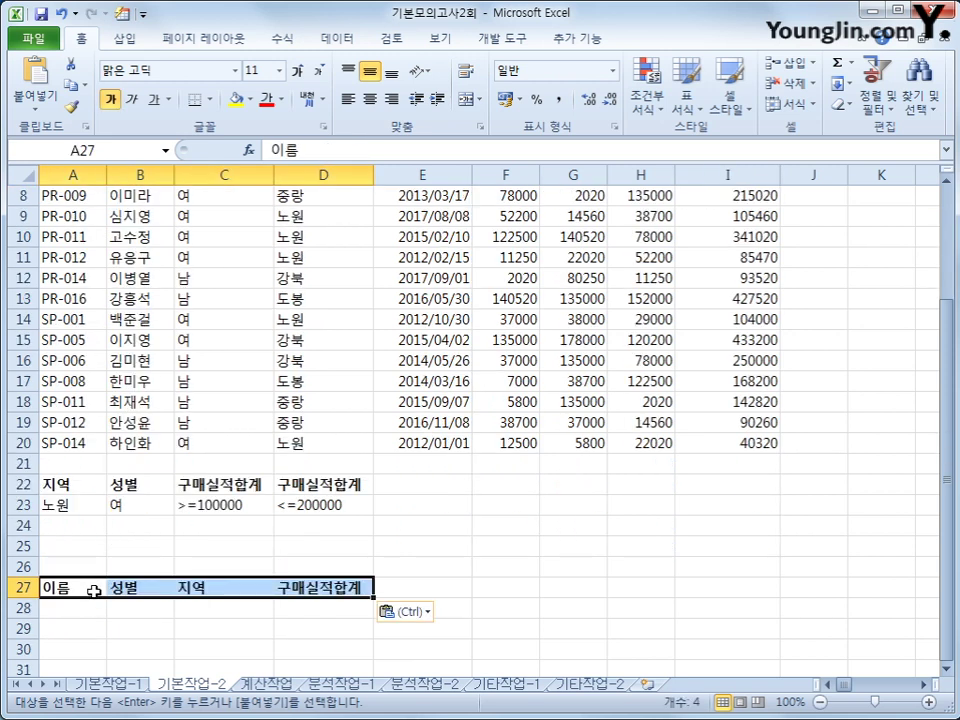
pyautogui.scroll(3, 94, 595)
pyautogui.click(168, 340)
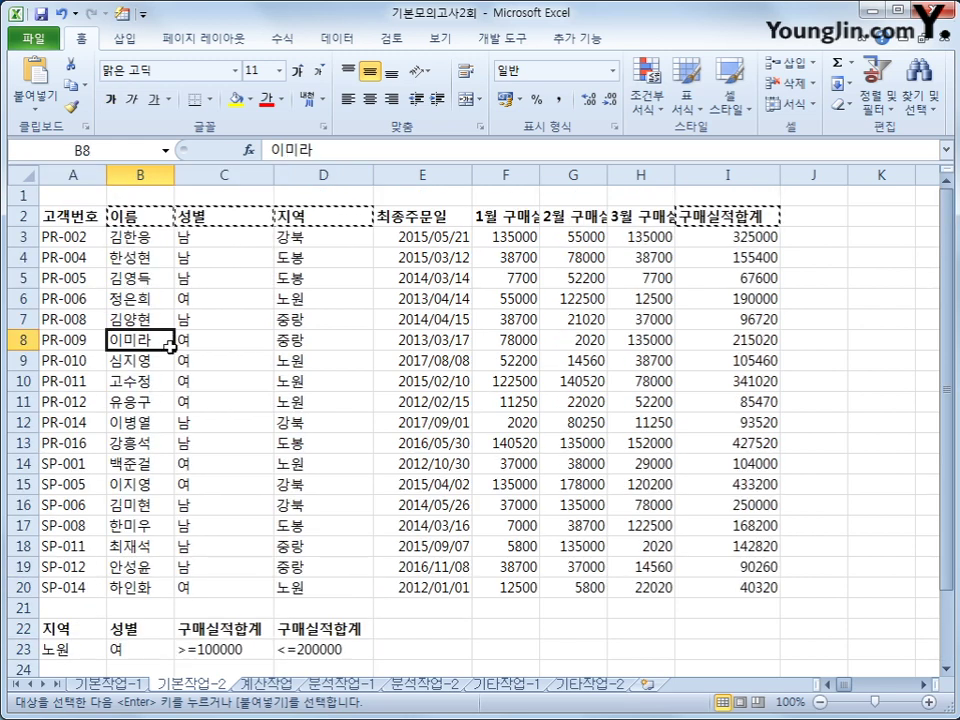
# Run Advanced Filter with criteria A22:D23, copying results to A27:D27
pyautogui.click(327, 40)
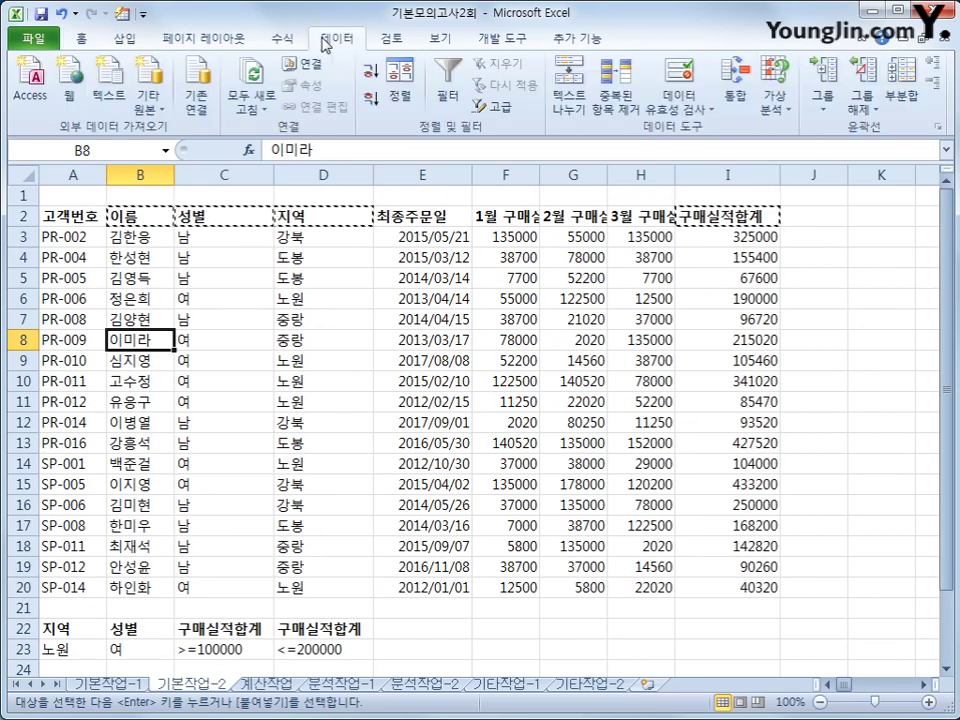
pyautogui.click(497, 106)
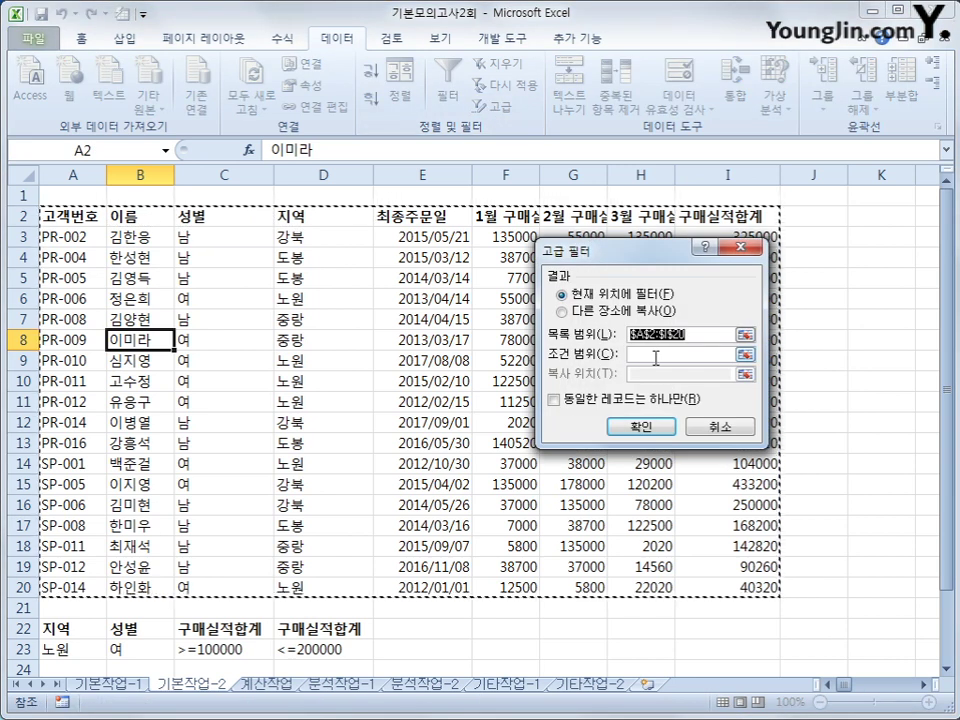
pyautogui.click(655, 355)
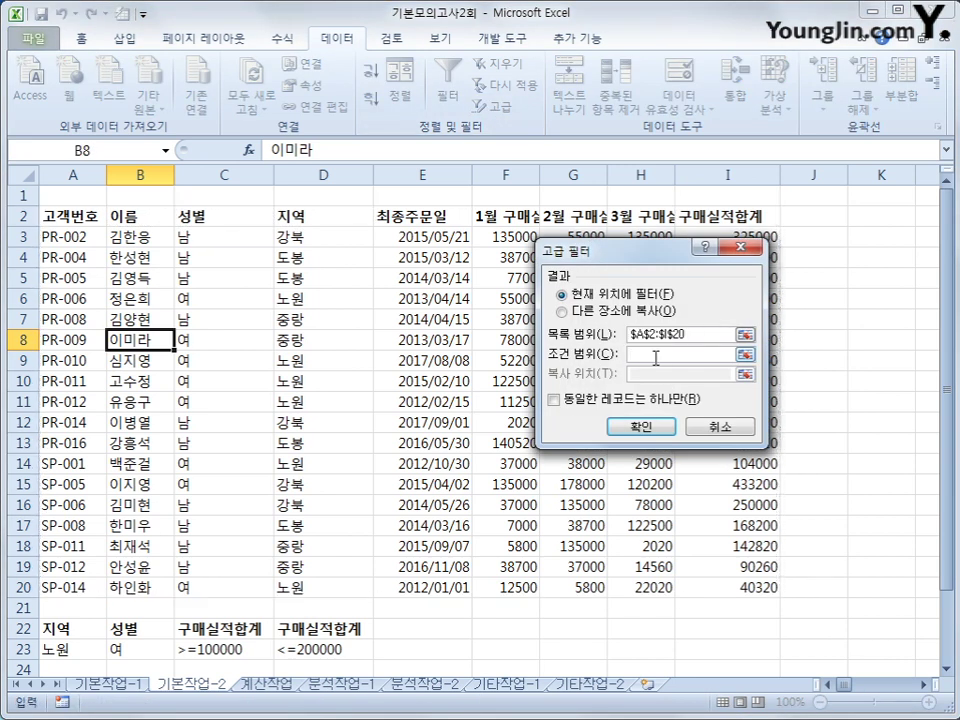
pyautogui.moveTo(48, 629); pyautogui.dragTo(312, 652)
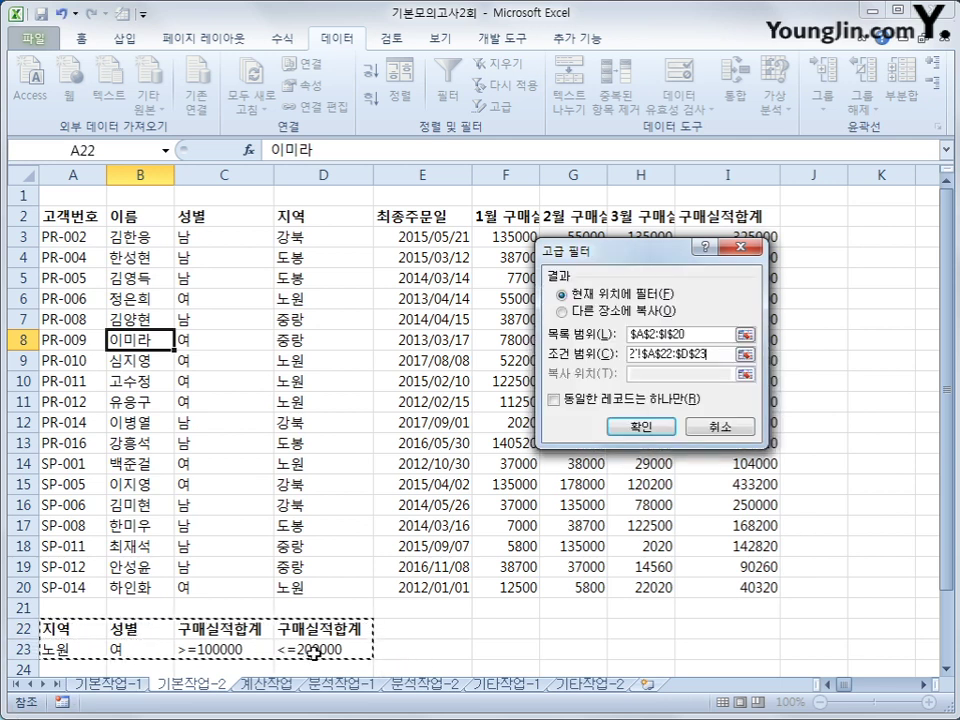
pyautogui.click(562, 311)
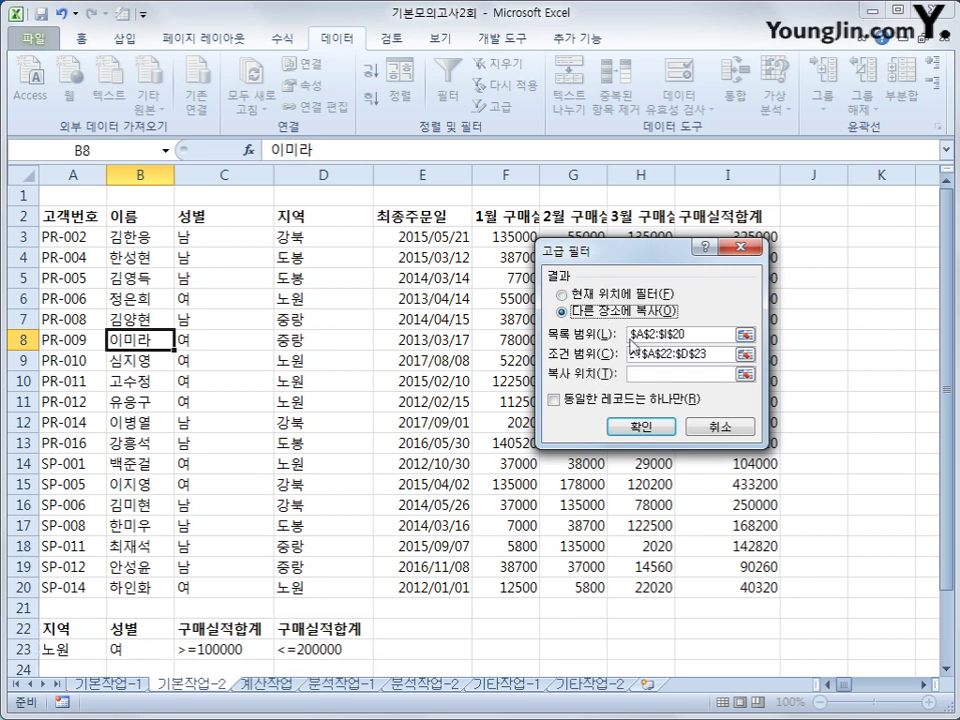
pyautogui.scroll(-2, 396, 527)
pyautogui.moveTo(79, 608); pyautogui.dragTo(316, 603)
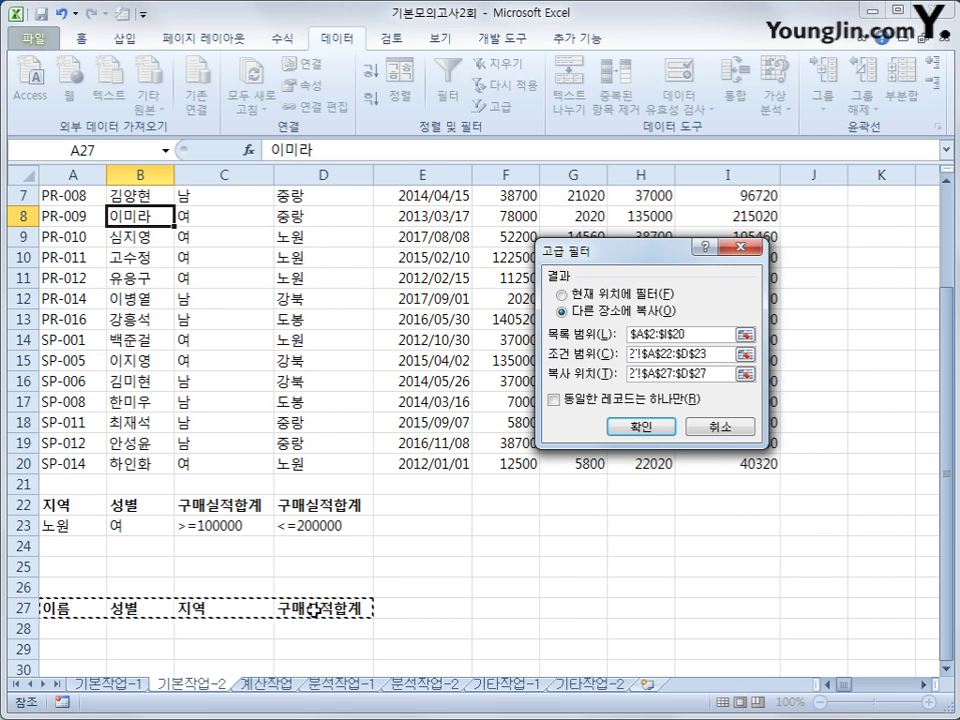
pyautogui.click(636, 426)
# Check the three extracted rows 28–30, then select the customer data A3:I20
pyautogui.scroll(-3, 467, 561)
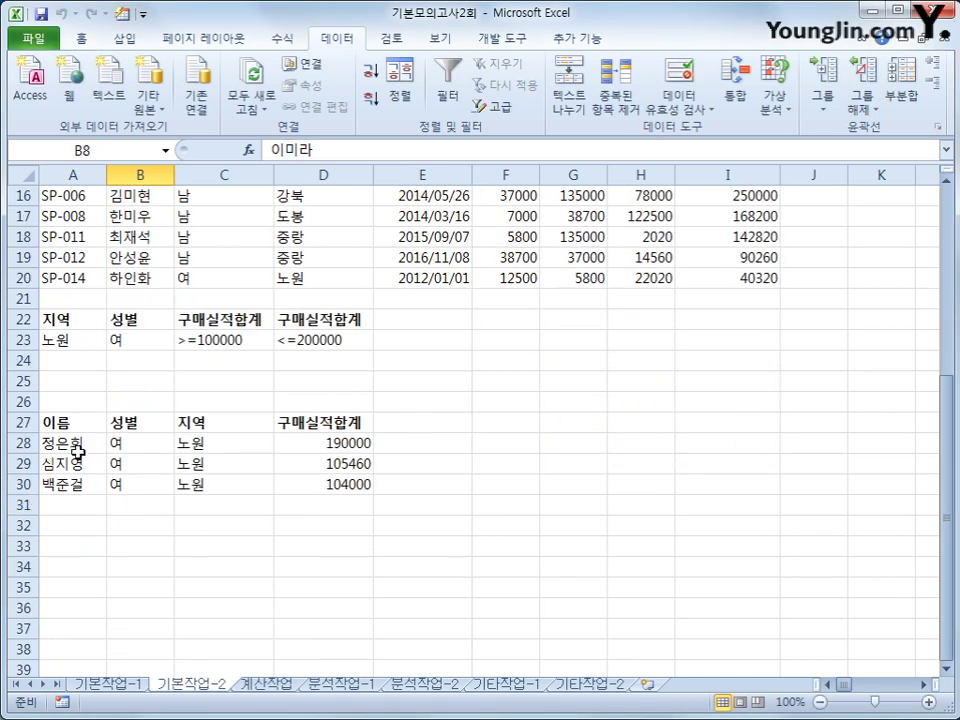
pyautogui.moveTo(148, 443); pyautogui.dragTo(315, 486)
pyautogui.click(322, 487)
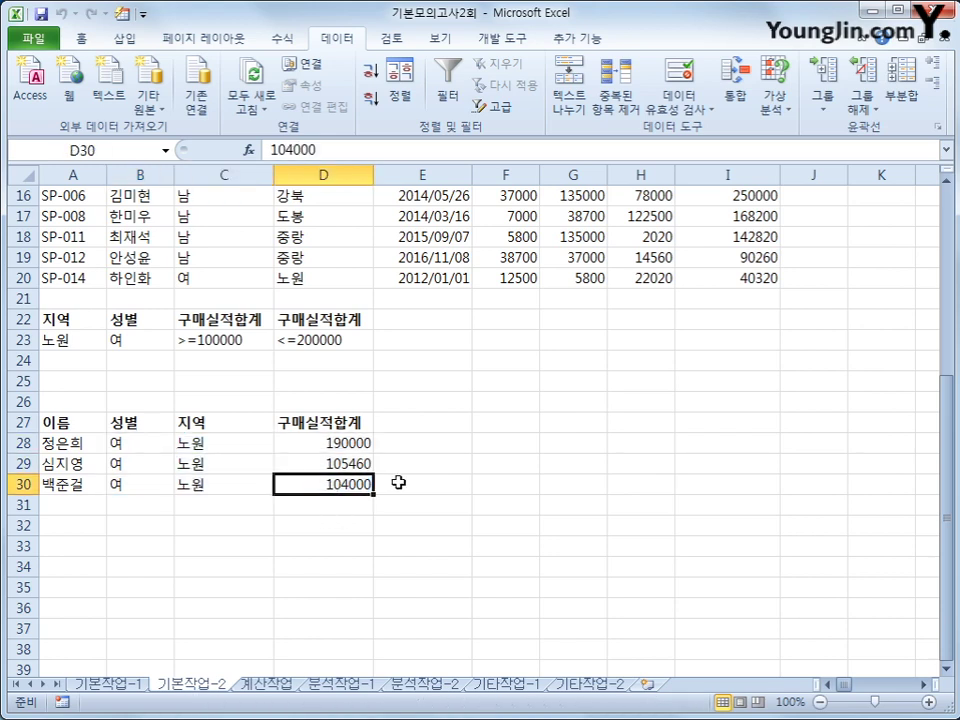
pyautogui.scroll(5, 400, 483)
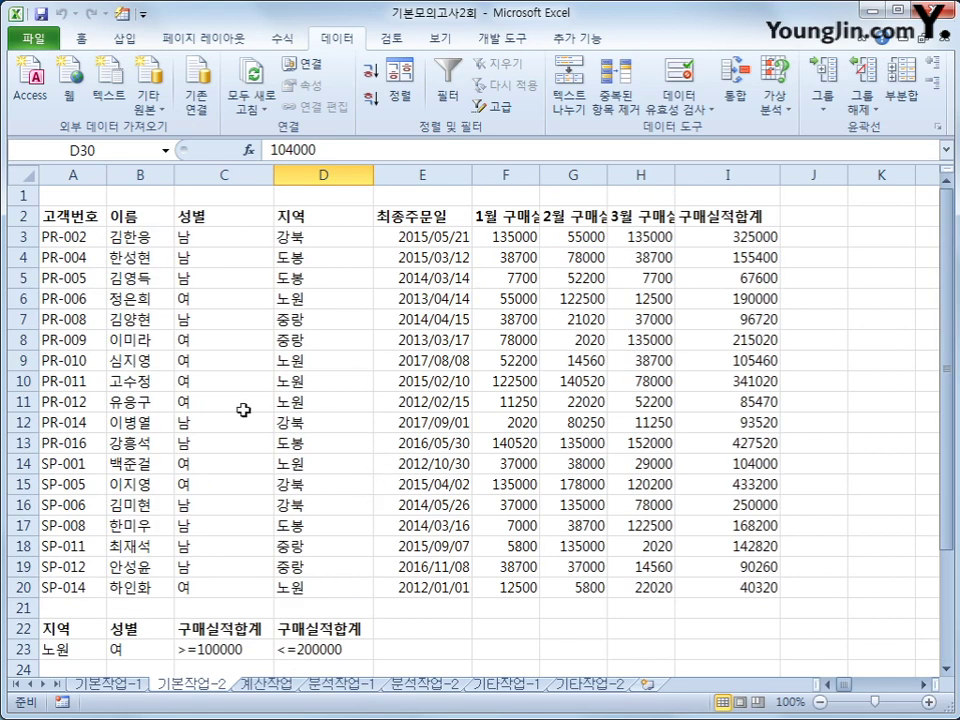
pyautogui.moveTo(101, 240); pyautogui.dragTo(729, 590)
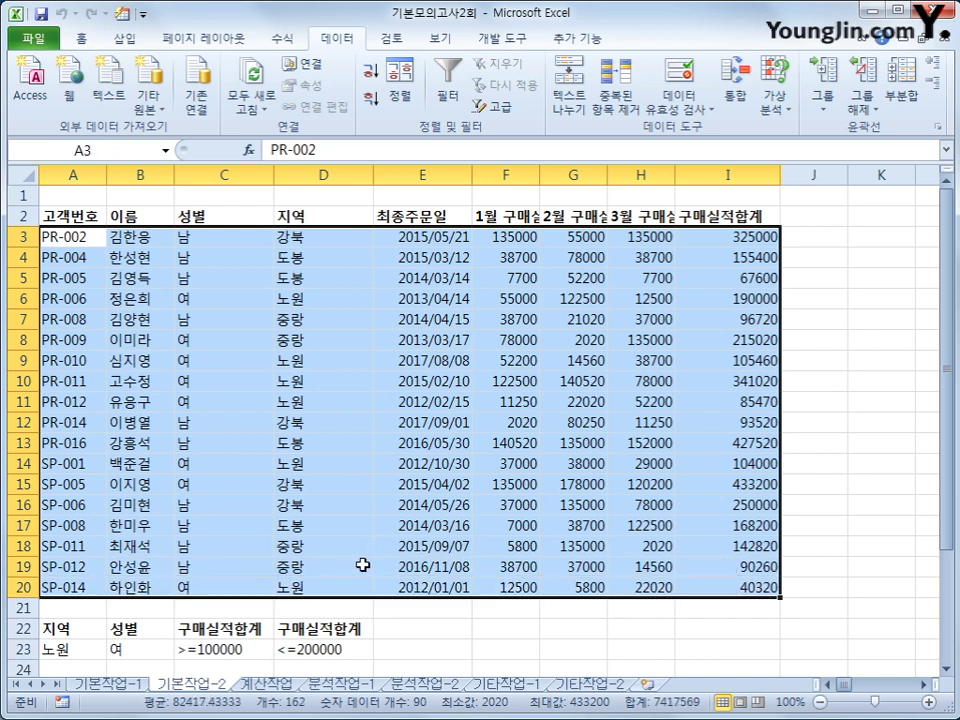
# Start a new formula-based conditional formatting rule for the selected customer rows
pyautogui.click(78, 40)
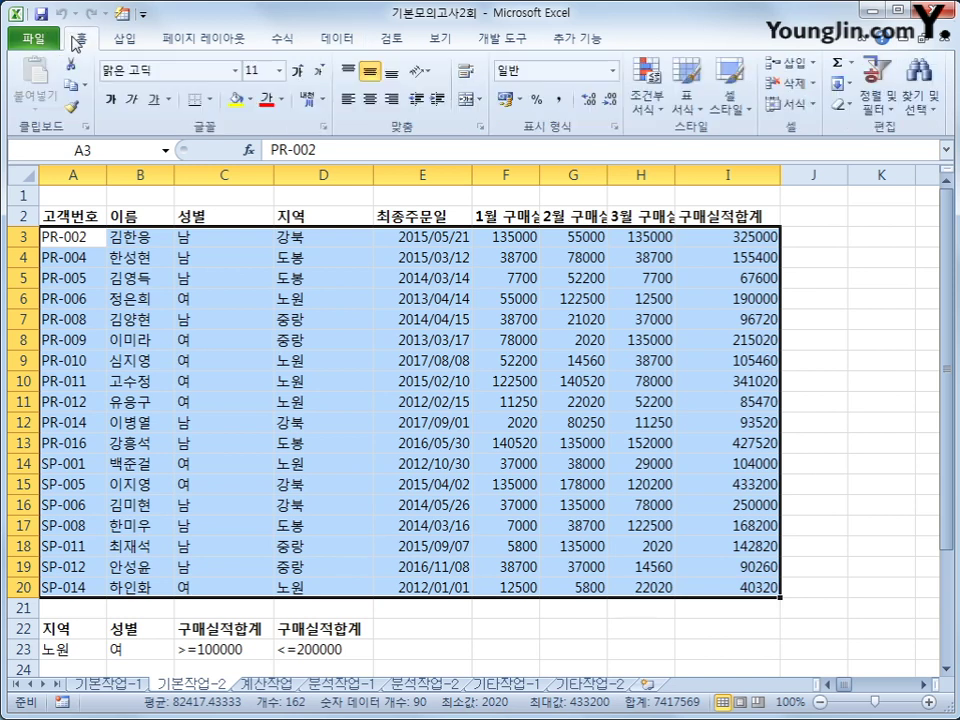
pyautogui.click(650, 105)
pyautogui.click(690, 342)
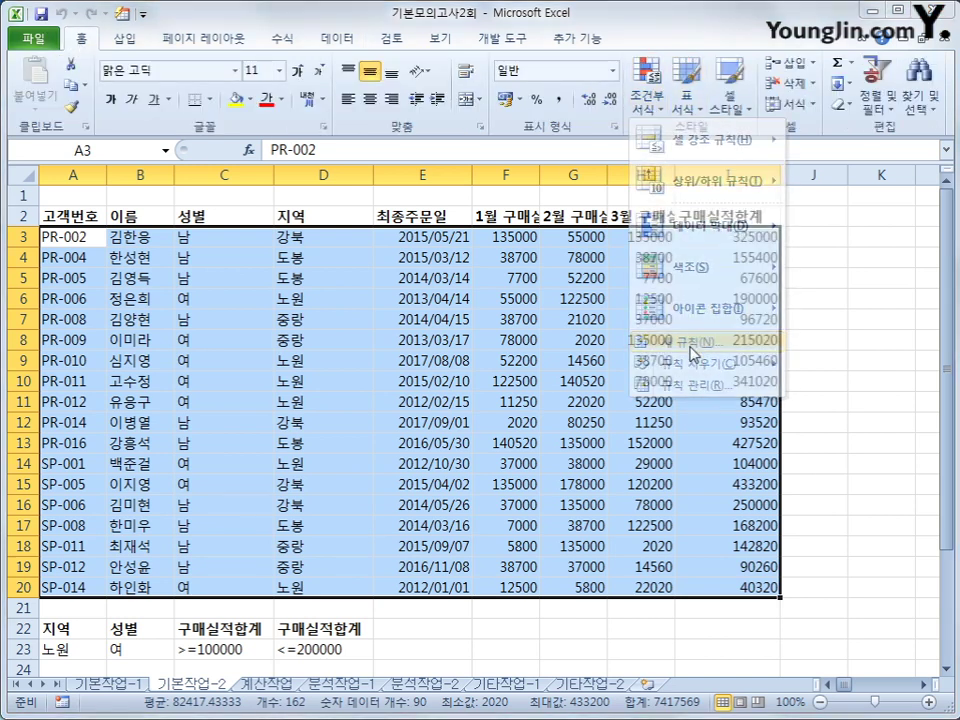
pyautogui.moveTo(535, 190); pyautogui.dragTo(428, 269)
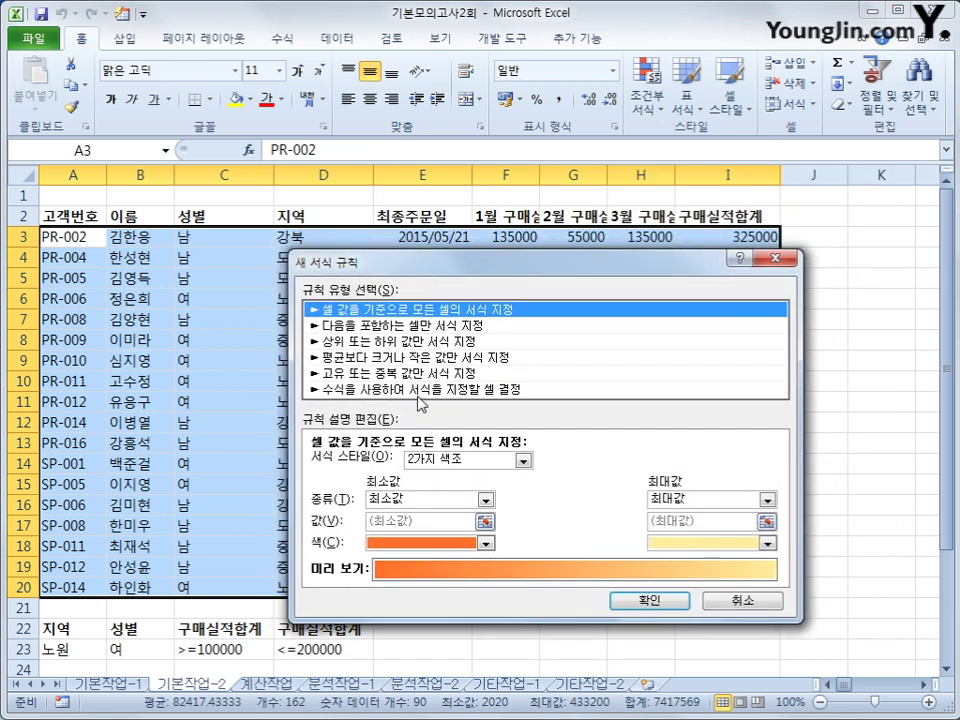
pyautogui.click(420, 390)
pyautogui.click(397, 466)
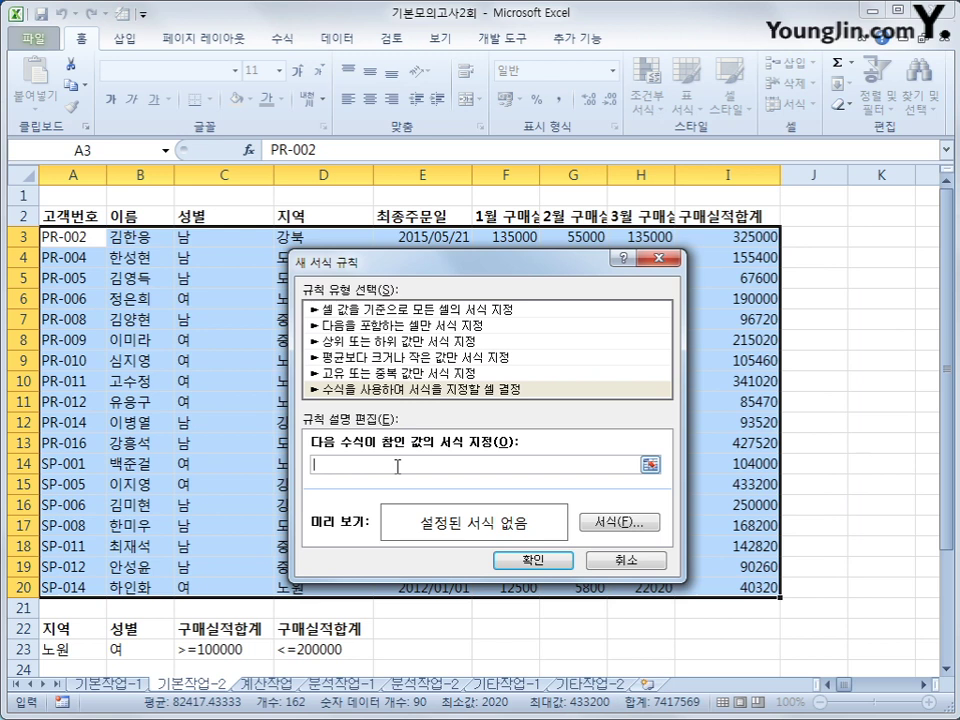
# Enter the rule formula =OR(YEAR($E3)=2014,YEAR($E3)=2016)
pyautogui.write('ㅋ')
pyautogui.write('ㅂ')
pyautogui.press('BackSpace')
pyautogui.write('or(year(')
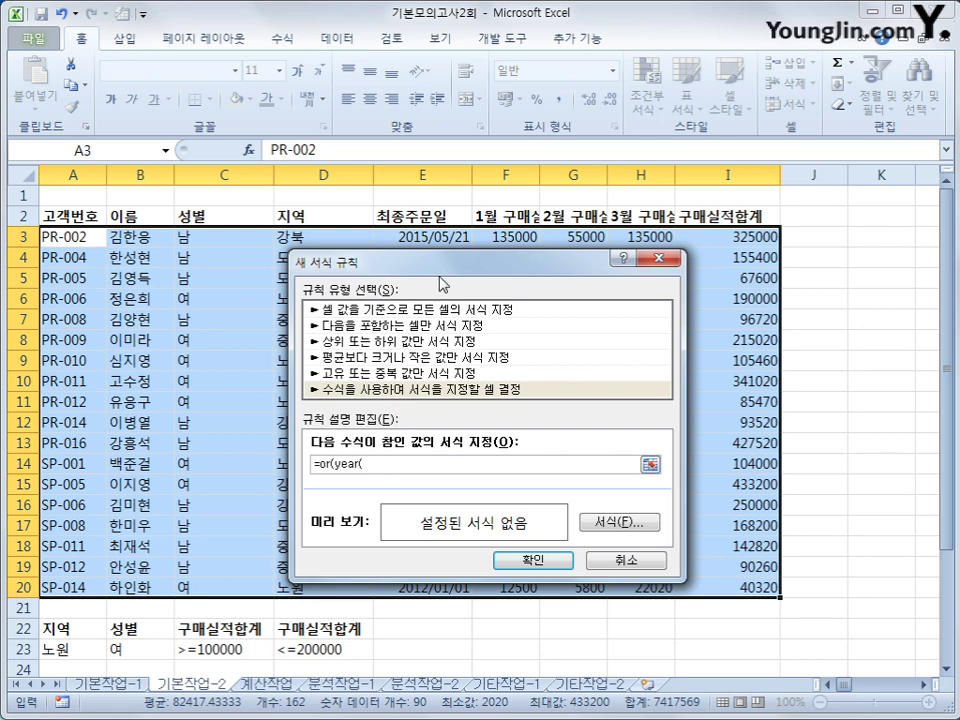
pyautogui.click(432, 237)
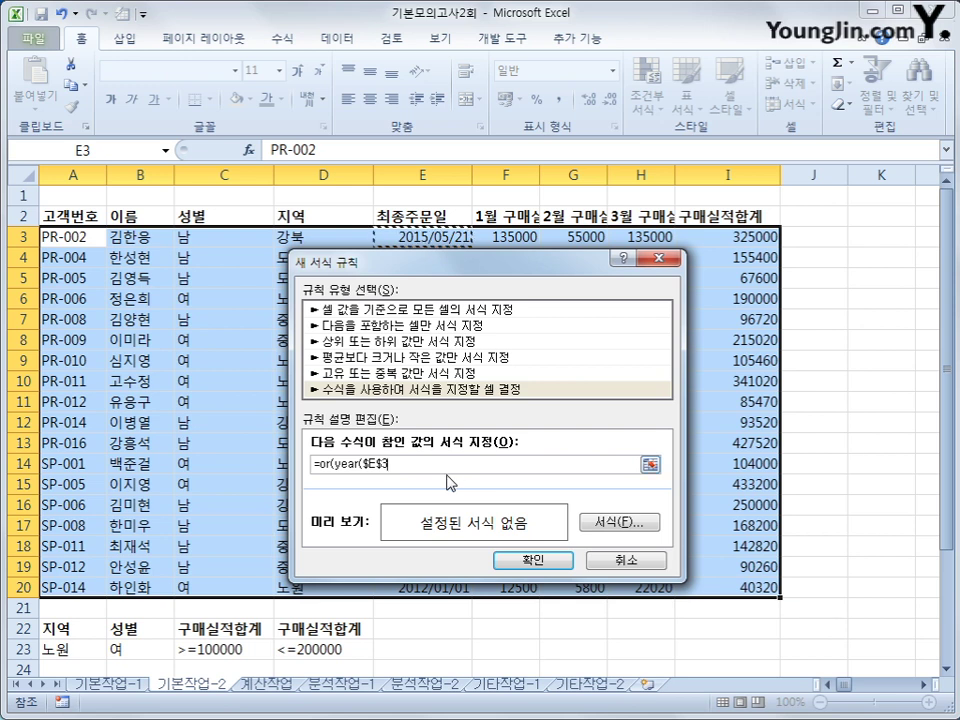
pyautogui.press('F4')
pyautogui.press('F4')
pyautogui.write(')')
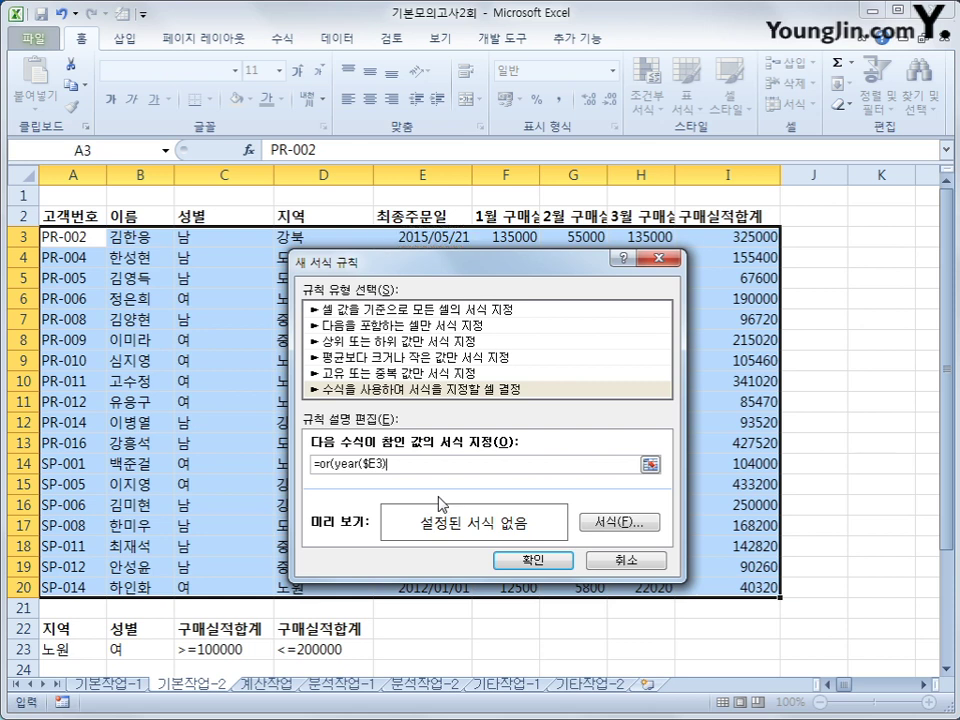
pyautogui.write('=2007,year(')
pyautogui.click(420, 238)
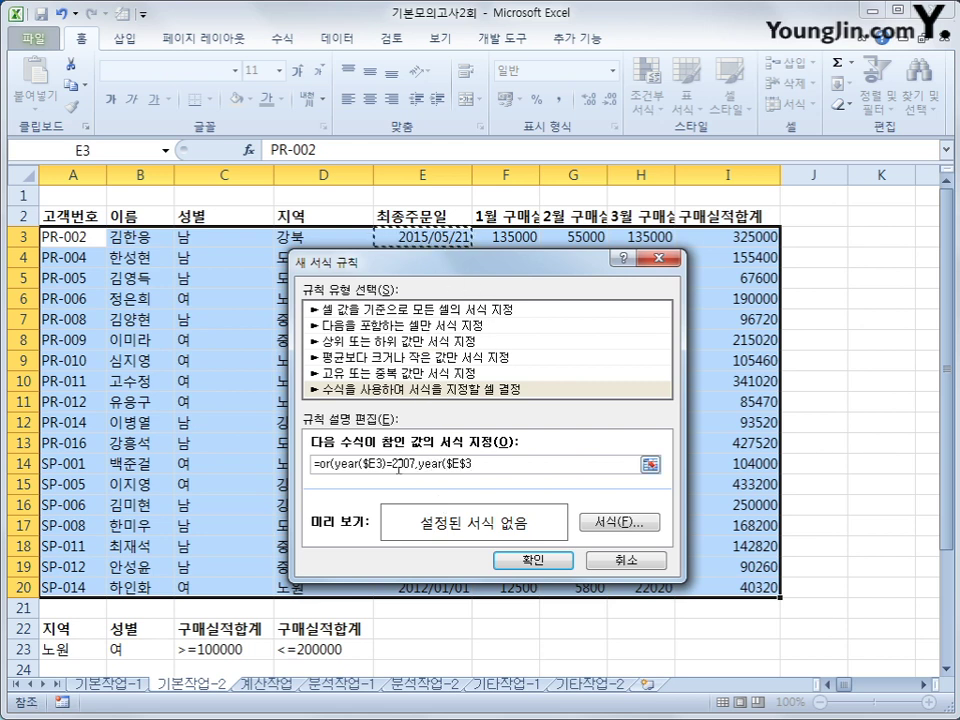
pyautogui.press('F4')
pyautogui.press('F4')
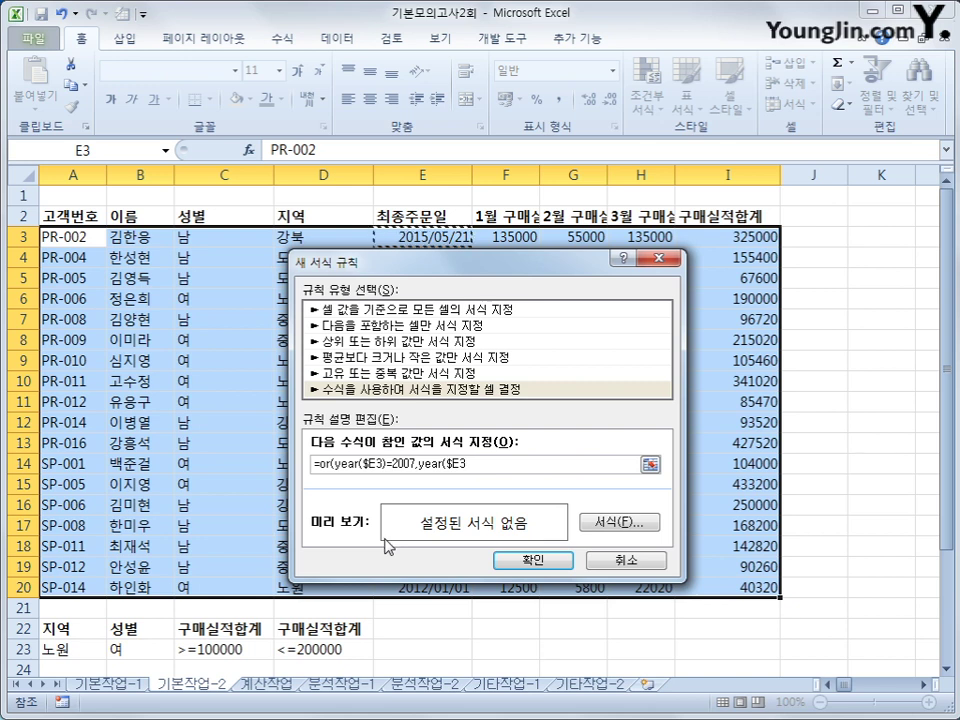
pyautogui.write(')=')
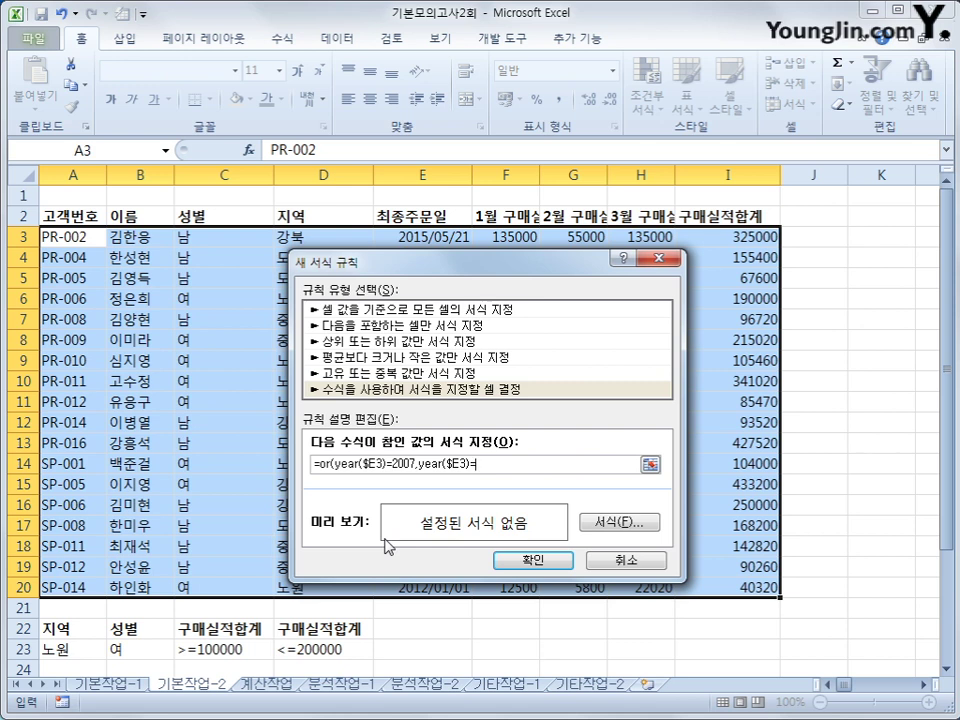
pyautogui.moveTo(410, 464); pyautogui.dragTo(395, 447)
pyautogui.write('014')
pyautogui.click(478, 463)
pyautogui.write('2016)')
# Give the conditional formatting rule a bold italic blue font and apply it
pyautogui.click(616, 522)
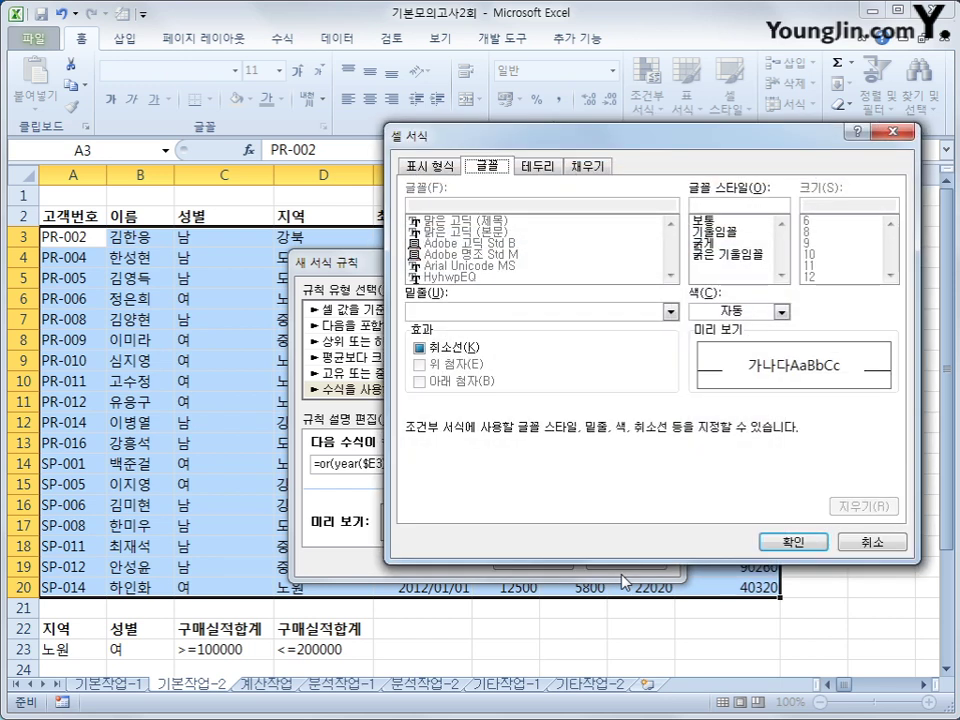
pyautogui.click(729, 255)
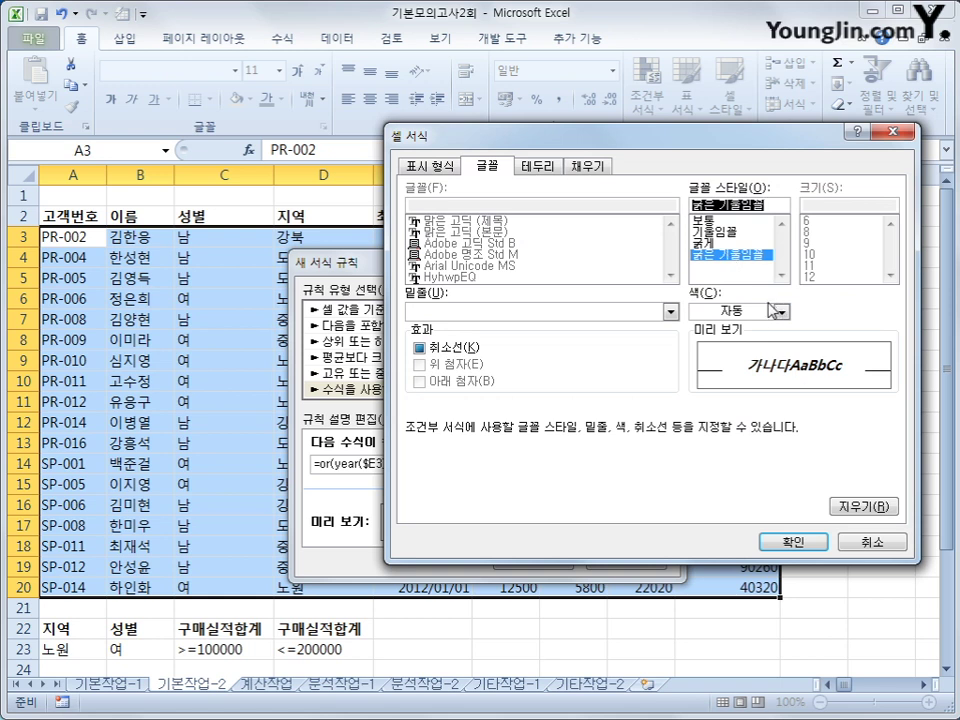
pyautogui.click(779, 312)
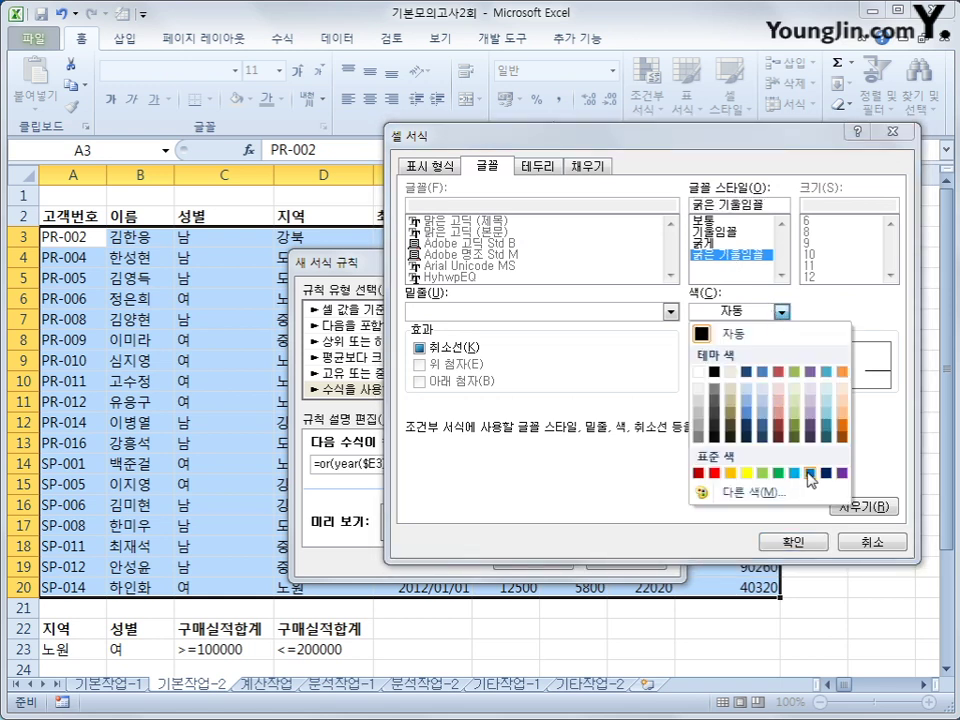
pyautogui.click(809, 476)
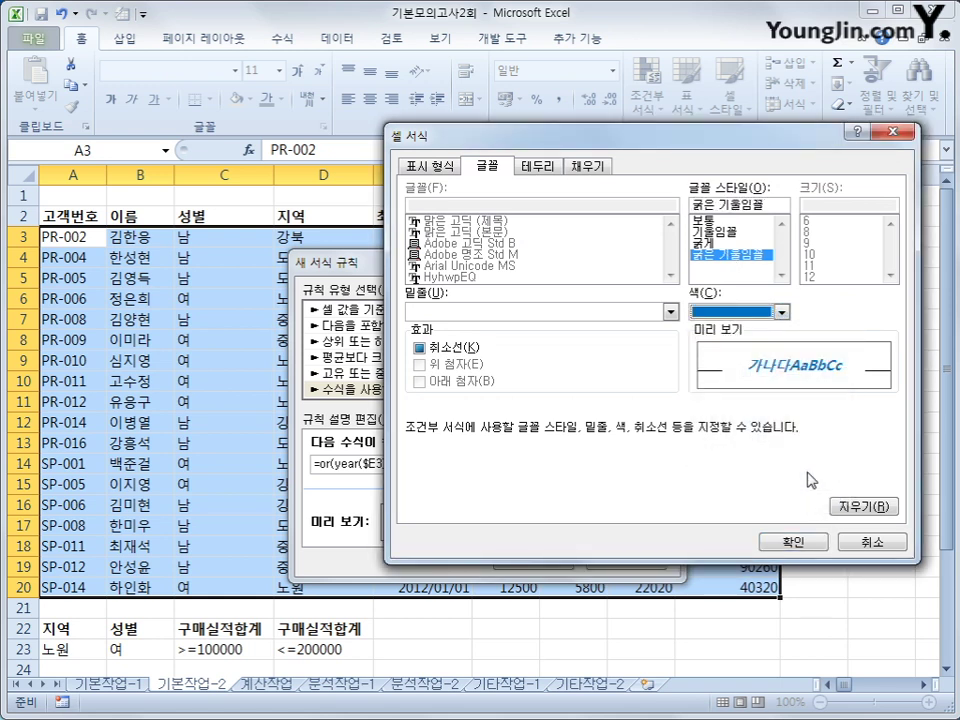
pyautogui.click(775, 543)
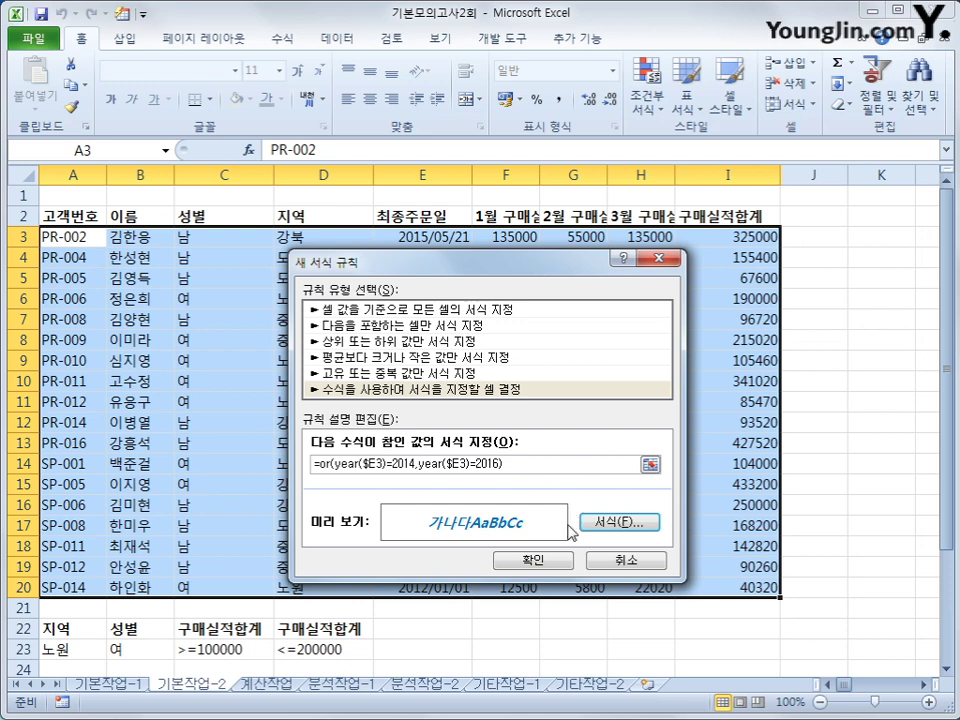
pyautogui.click(540, 561)
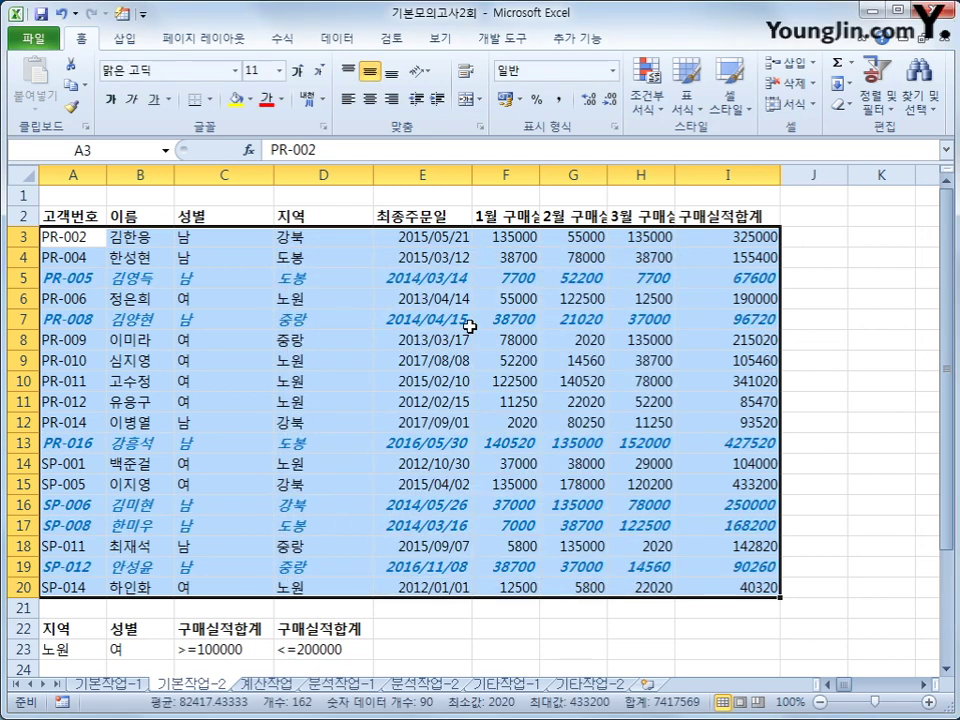
# Verify the 2014 and 2016 dates in E5 and E19, then select A2:I20
pyautogui.click(457, 280)
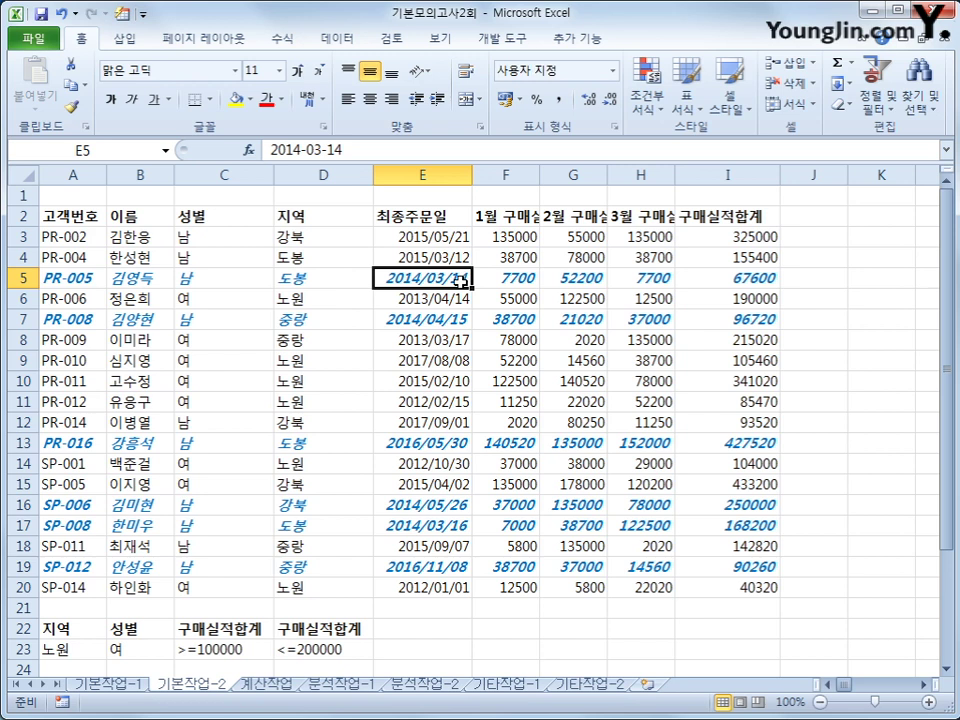
pyautogui.click(450, 578)
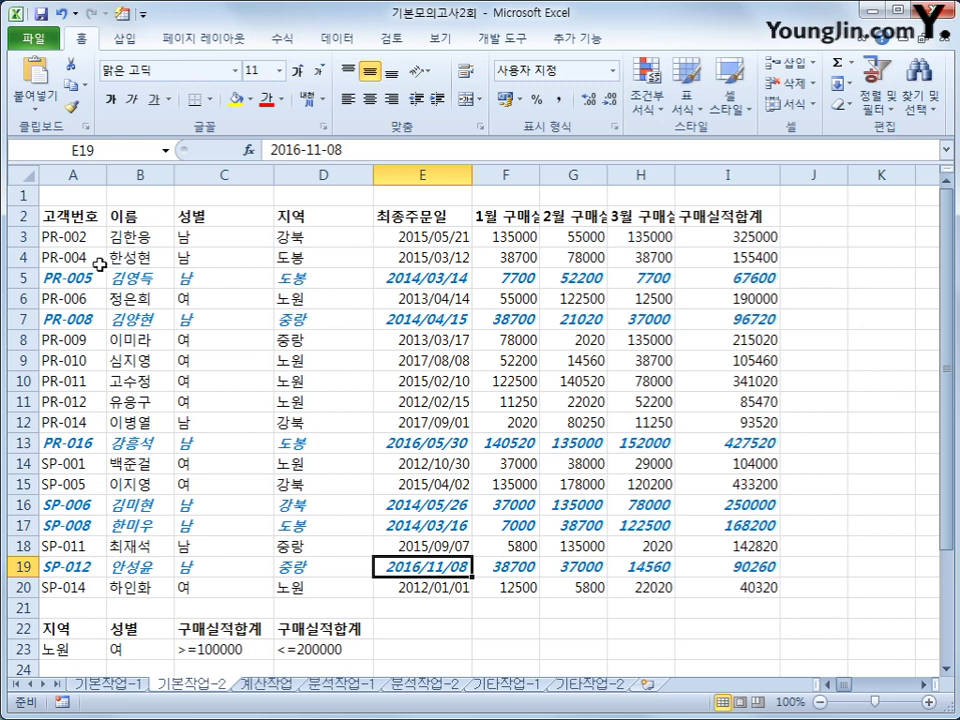
pyautogui.moveTo(60, 216); pyautogui.dragTo(722, 580)
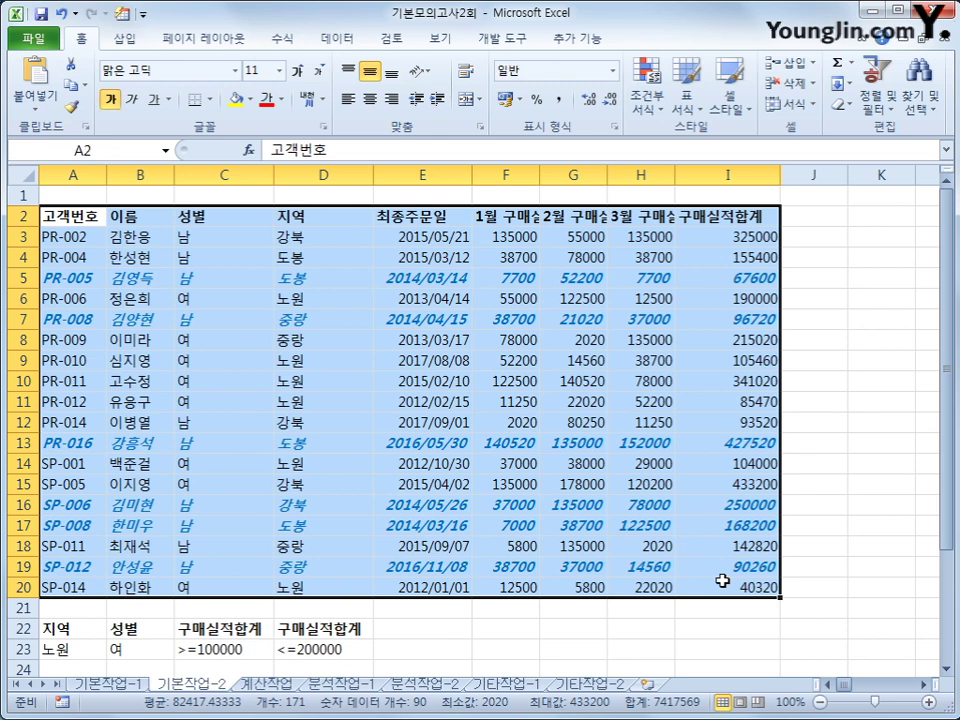
# Define the selected range A2:I20 as the sheet's print area
pyautogui.click(229, 42)
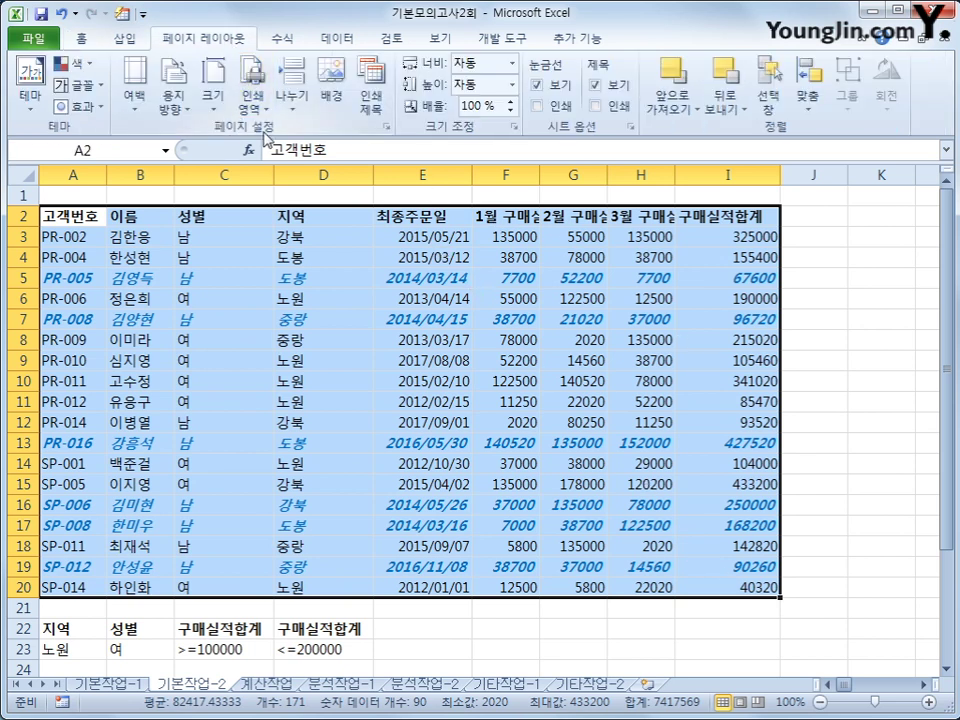
pyautogui.click(252, 100)
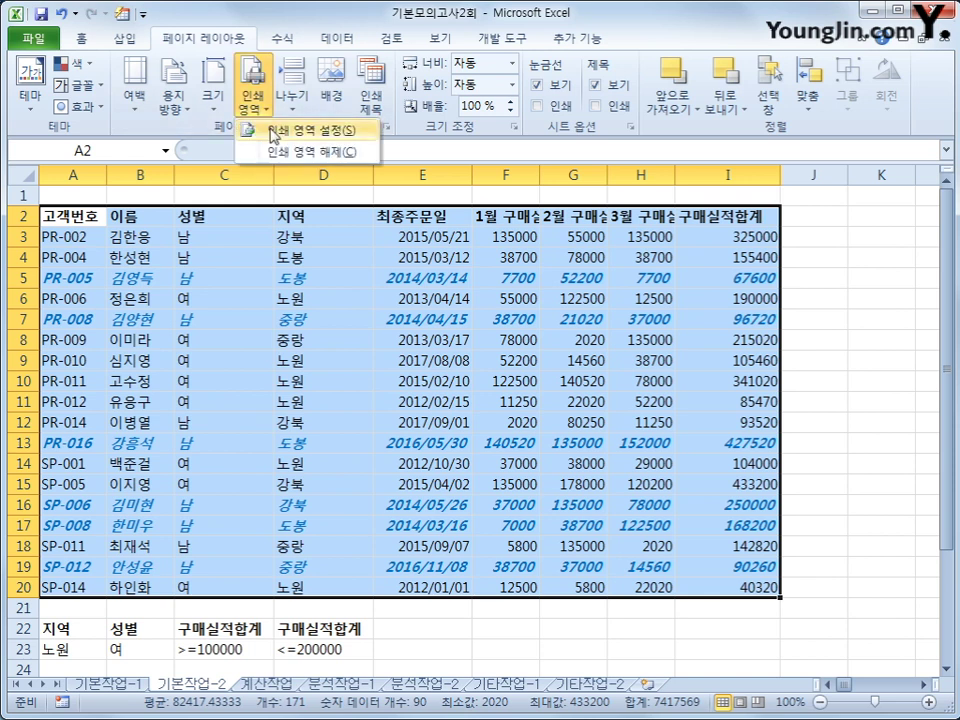
pyautogui.click(273, 131)
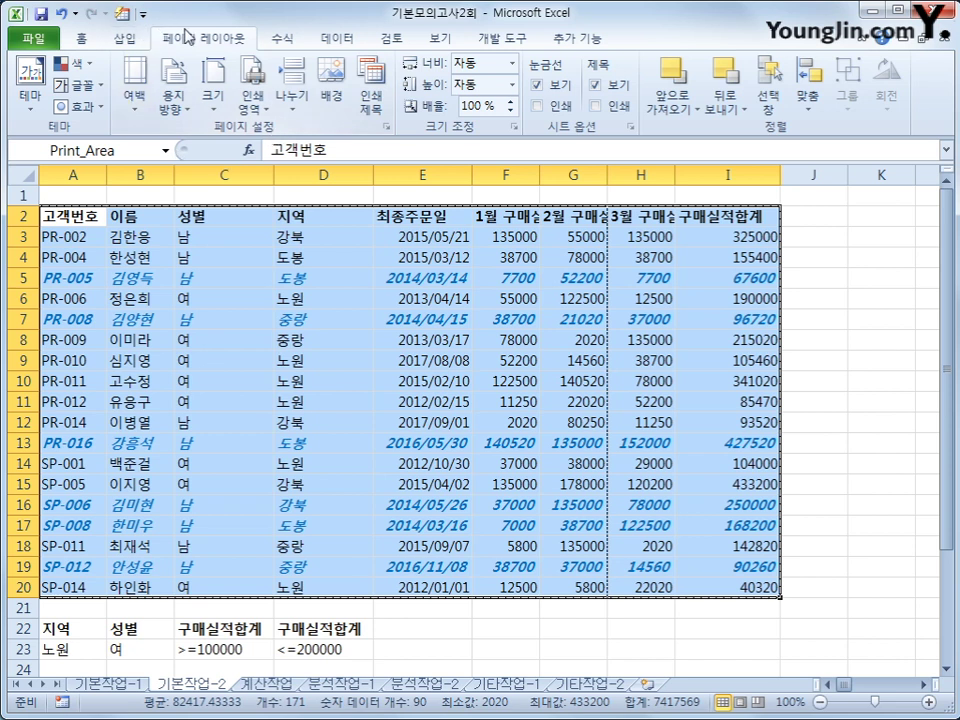
# In Page Setup, set landscape orientation and centre the page horizontally and vertically
pyautogui.click(387, 128)
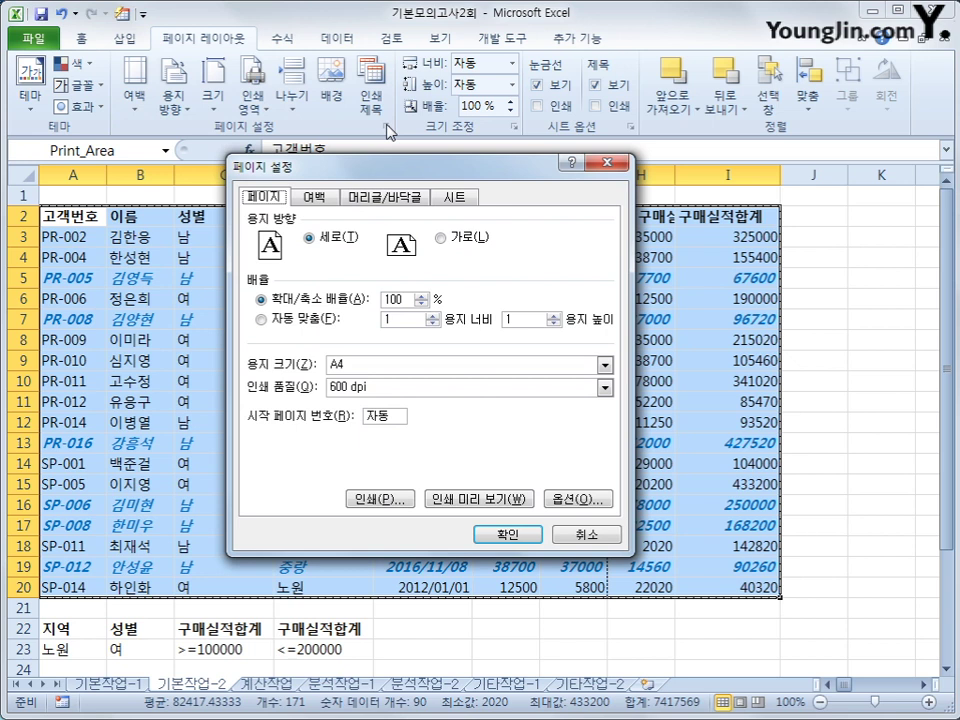
pyautogui.click(441, 237)
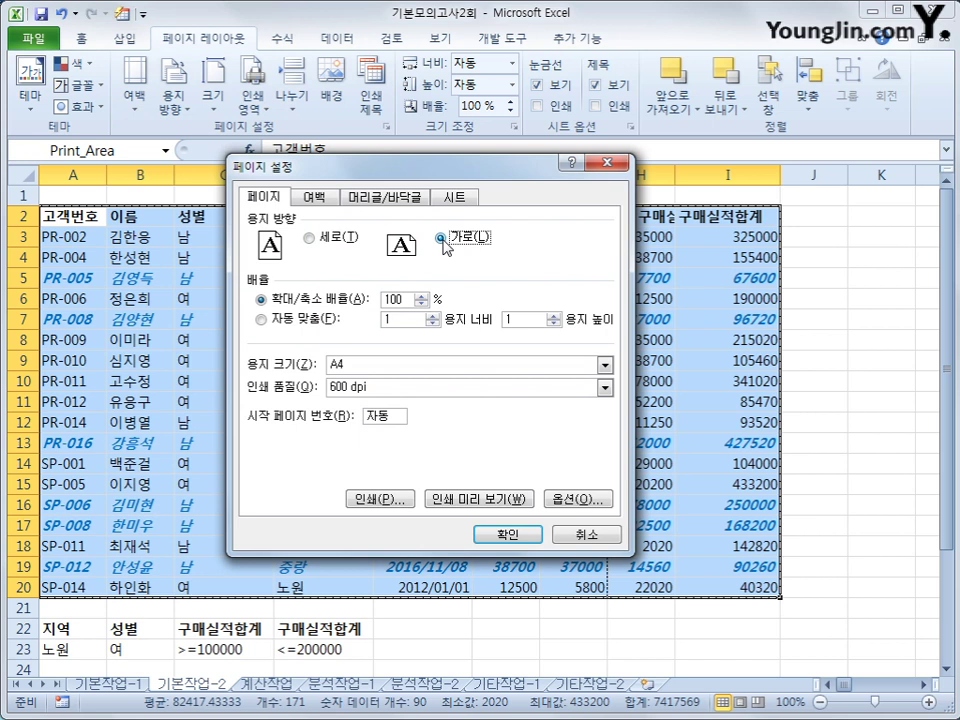
pyautogui.click(318, 198)
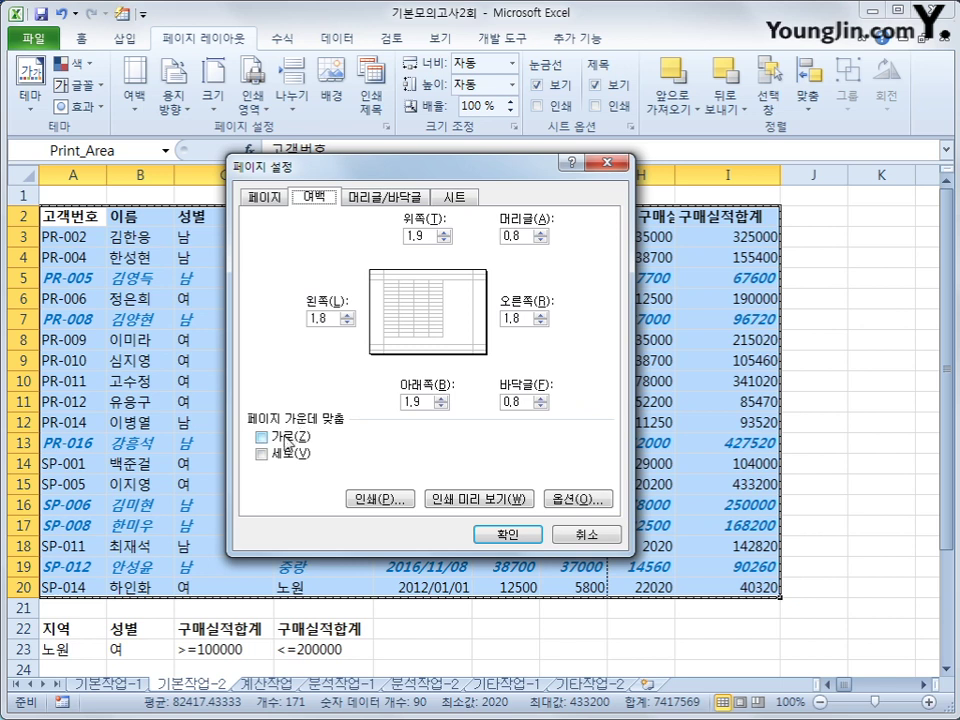
pyautogui.click(287, 440)
pyautogui.click(287, 454)
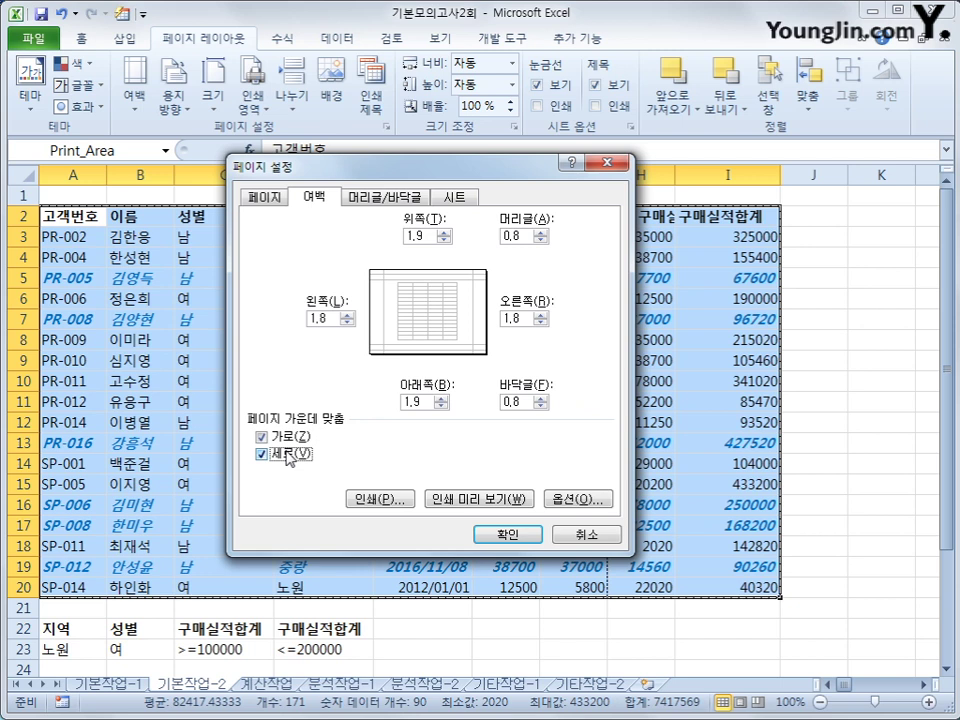
pyautogui.click(380, 203)
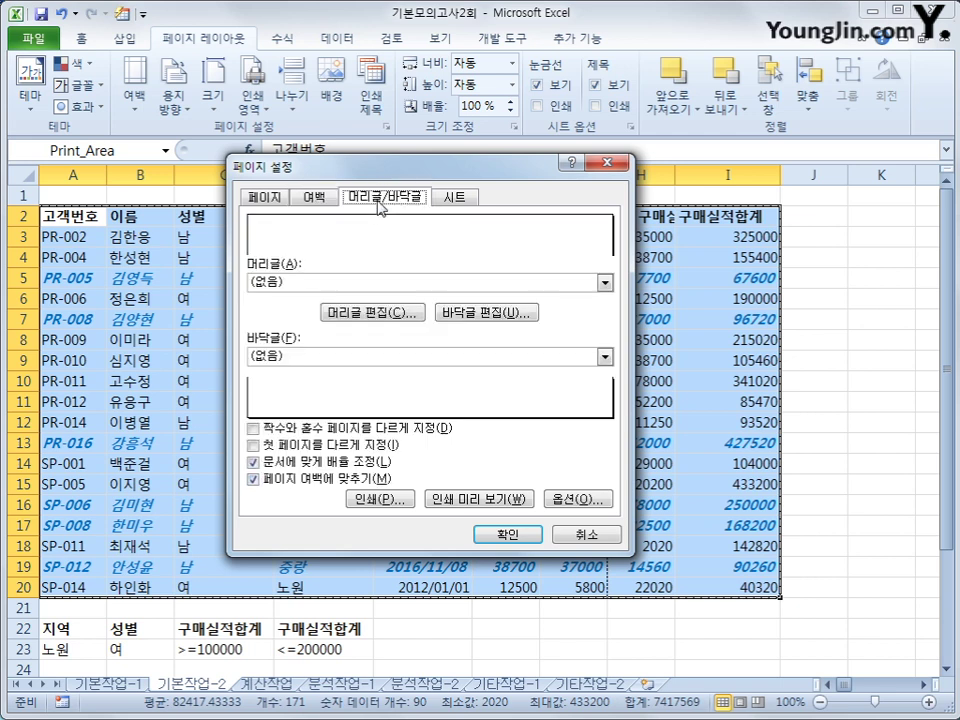
# Put the page number followed by ' 페이지' in the custom footer's right section
pyautogui.click(484, 316)
pyautogui.click(484, 314)
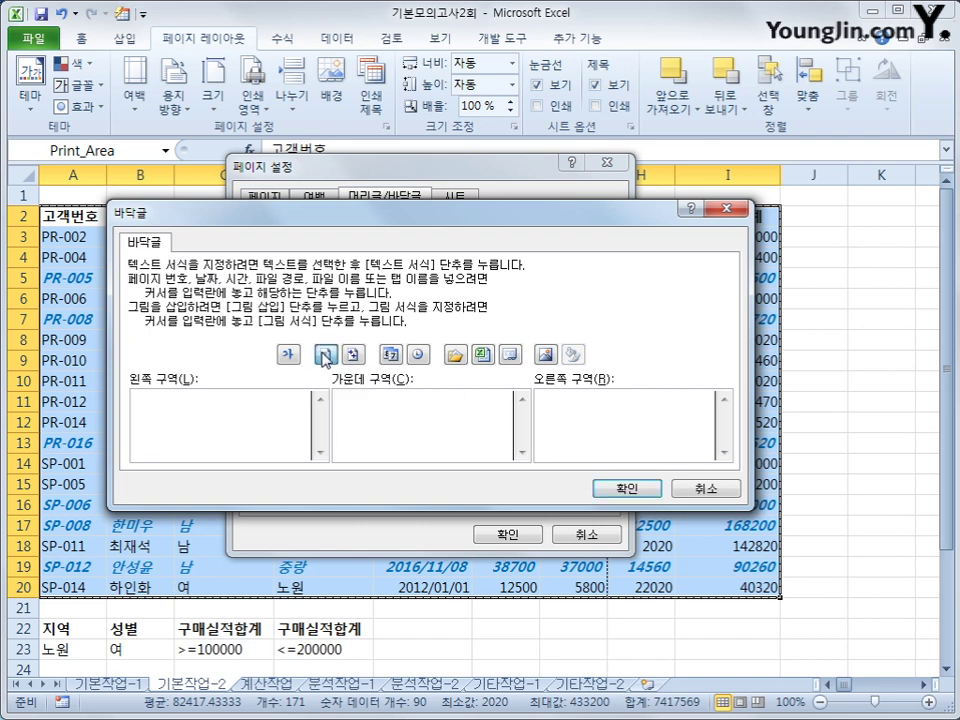
pyautogui.click(325, 356)
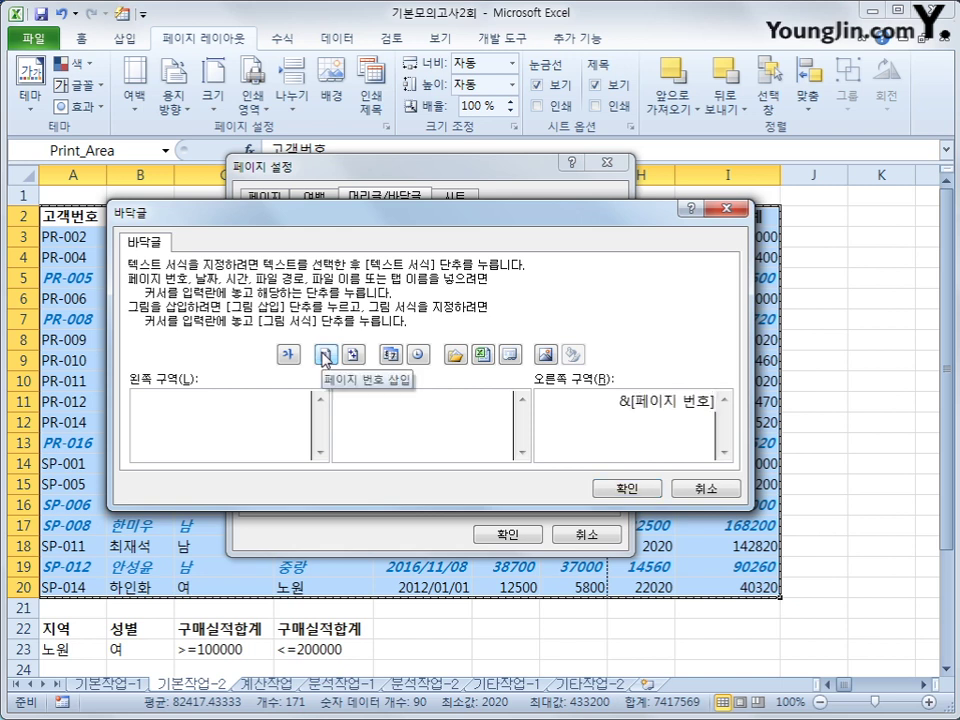
pyautogui.write('vp')
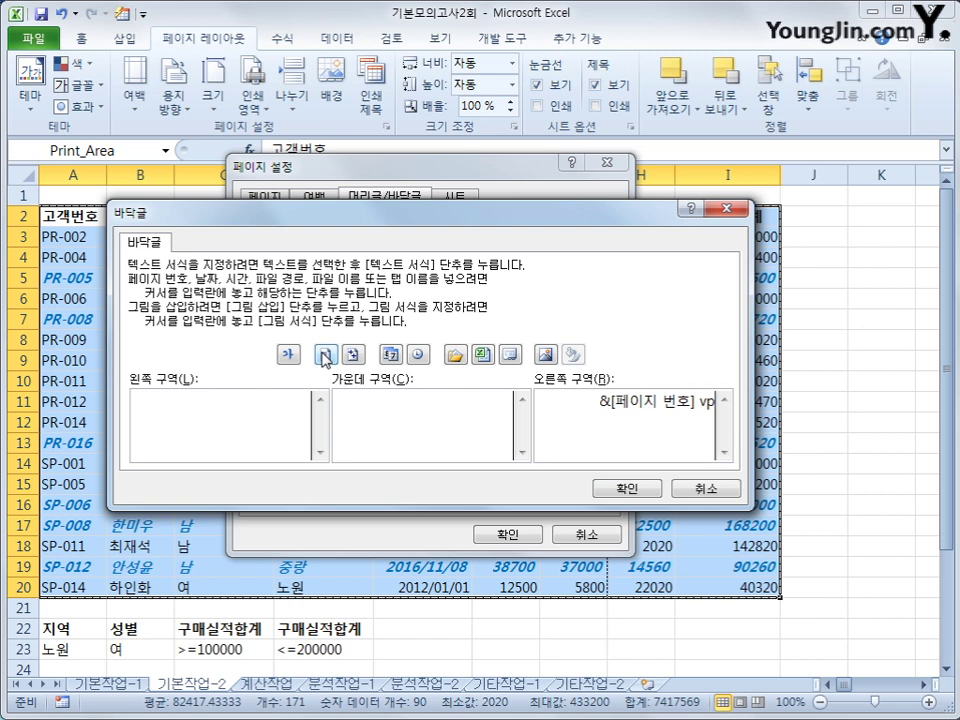
pyautogui.press('BackSpace')
pyautogui.press('BackSpace')
pyautogui.press('BackSpace')
pyautogui.write('페이지')
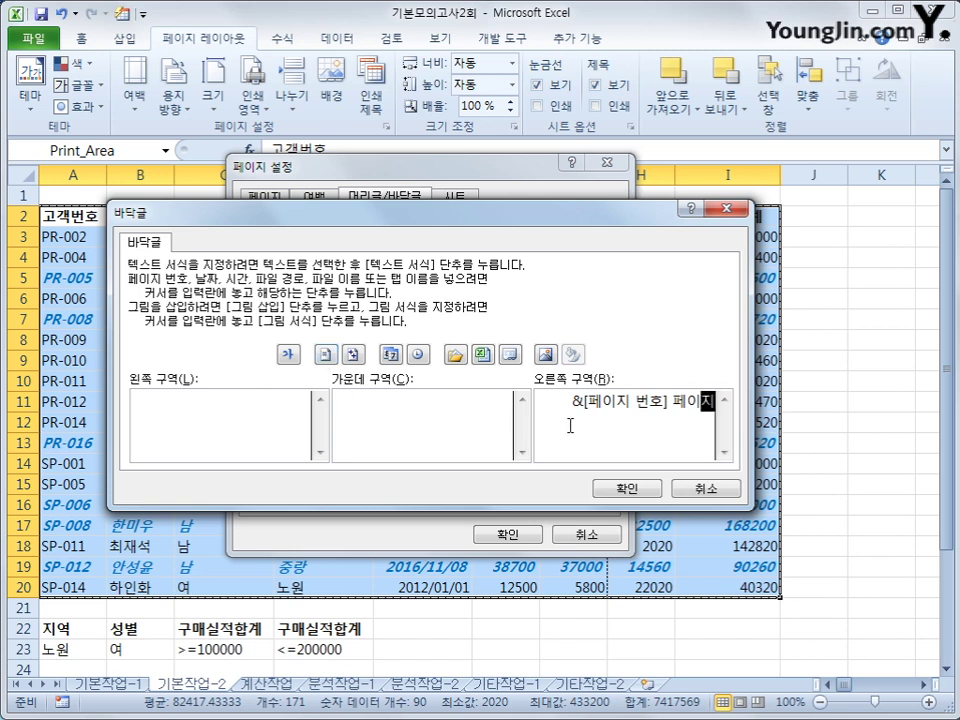
pyautogui.click(627, 488)
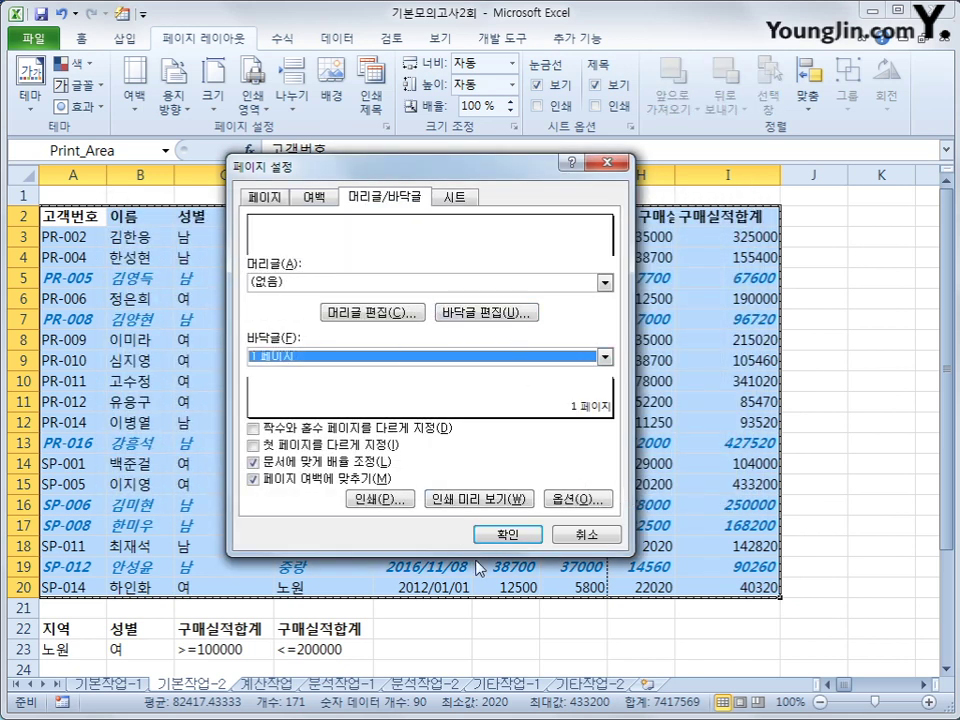
# Preview the printout, confirm the Page Setup settings, and switch to the 계산작업 sheet
pyautogui.click(511, 506)
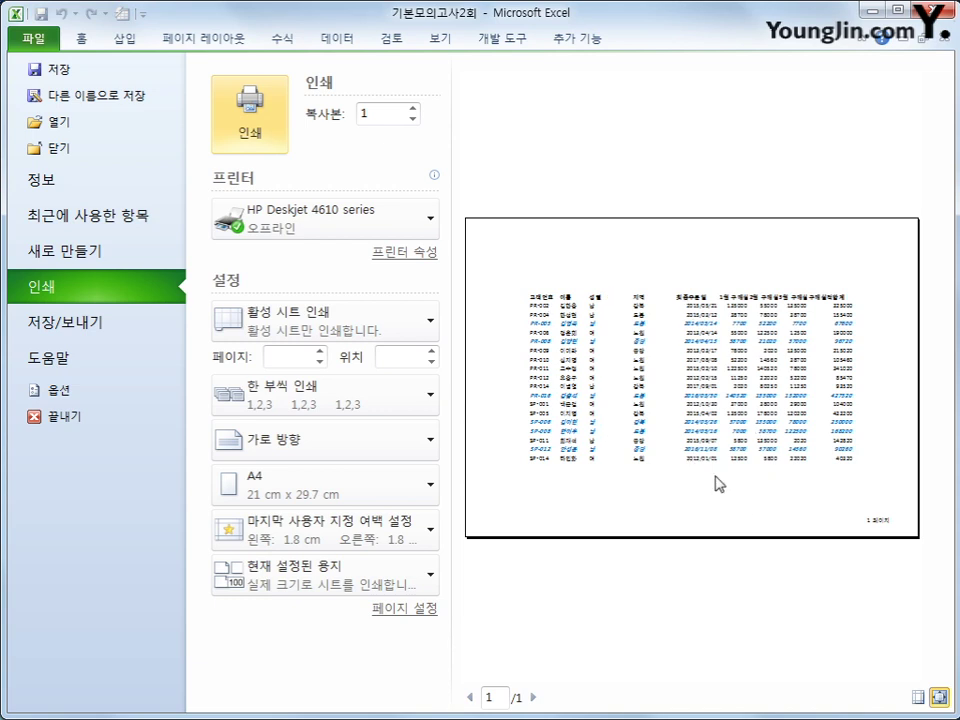
pyautogui.click(190, 36)
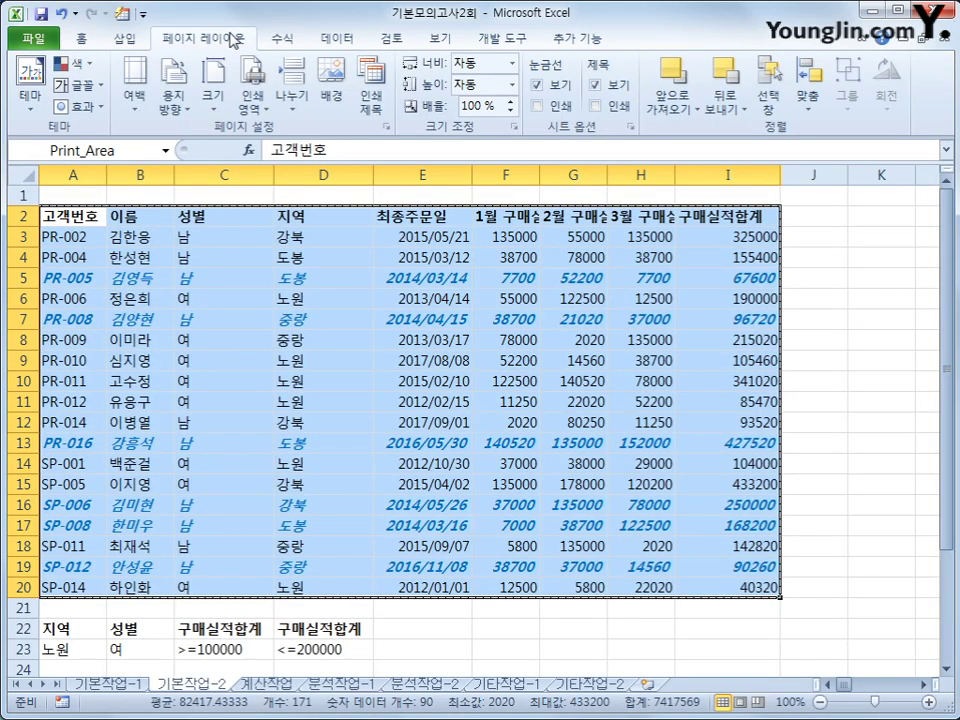
pyautogui.click(386, 127)
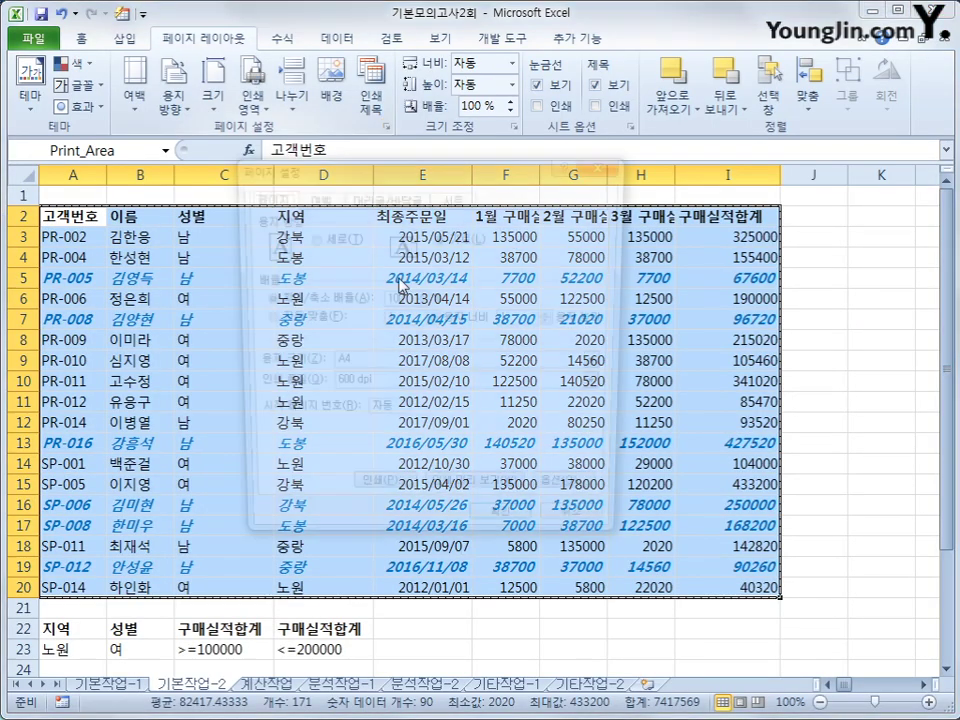
pyautogui.click(313, 197)
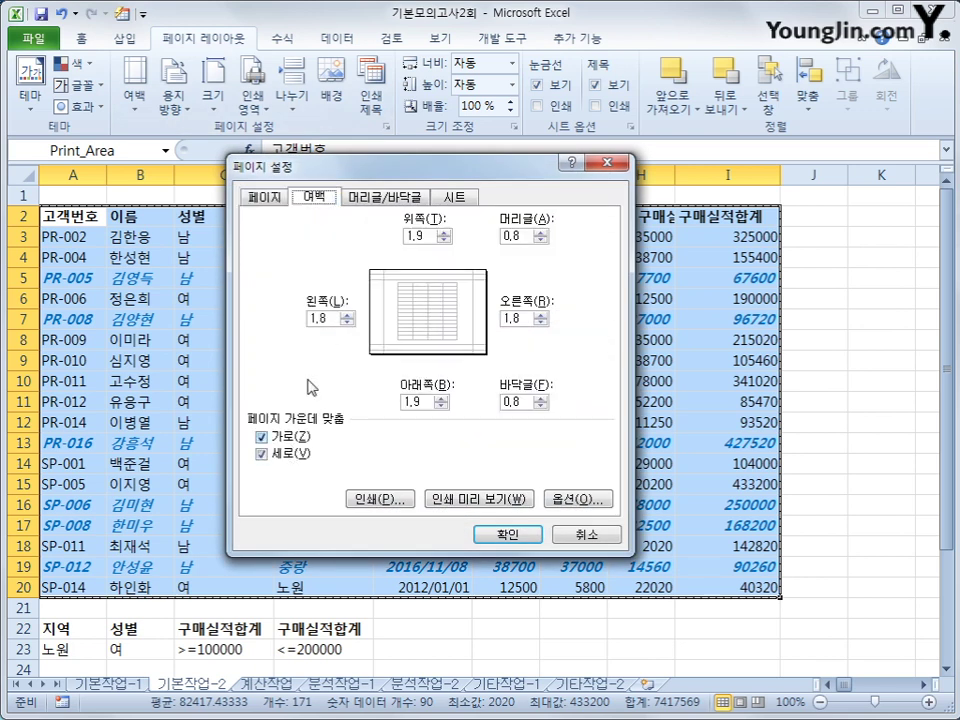
pyautogui.click(405, 198)
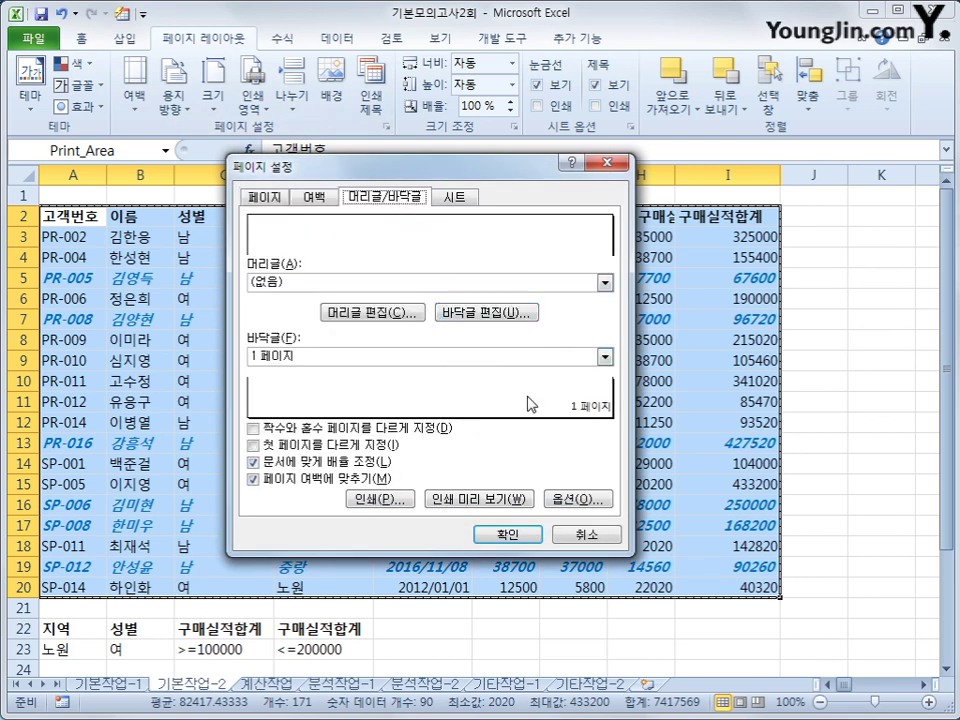
pyautogui.click(531, 538)
pyautogui.click(72, 215)
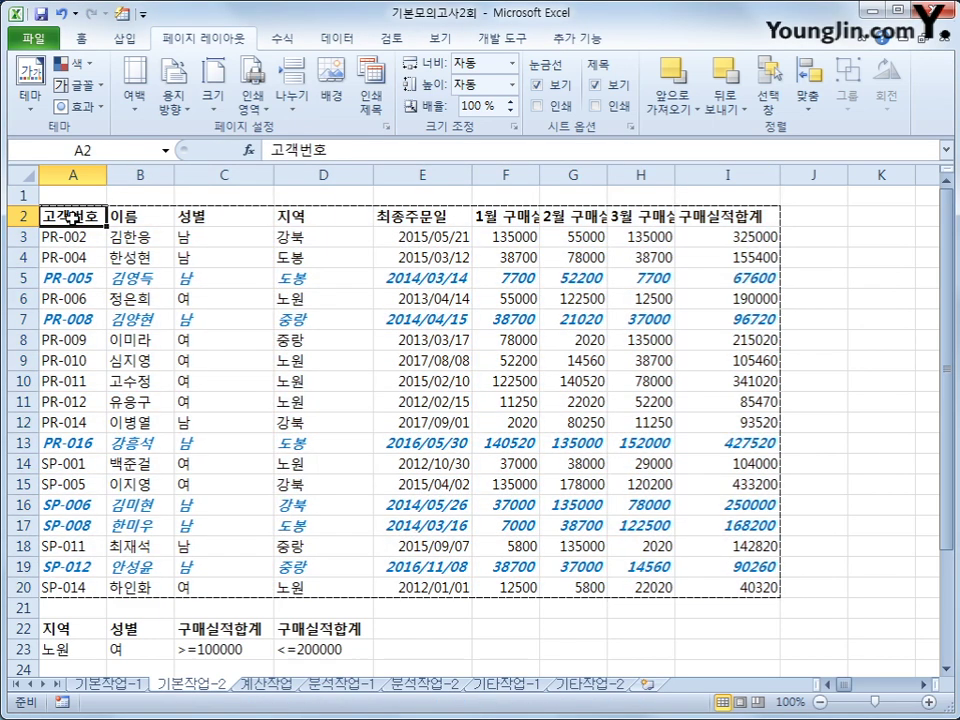
pyautogui.hotkey('ctrl', 'pagedown')
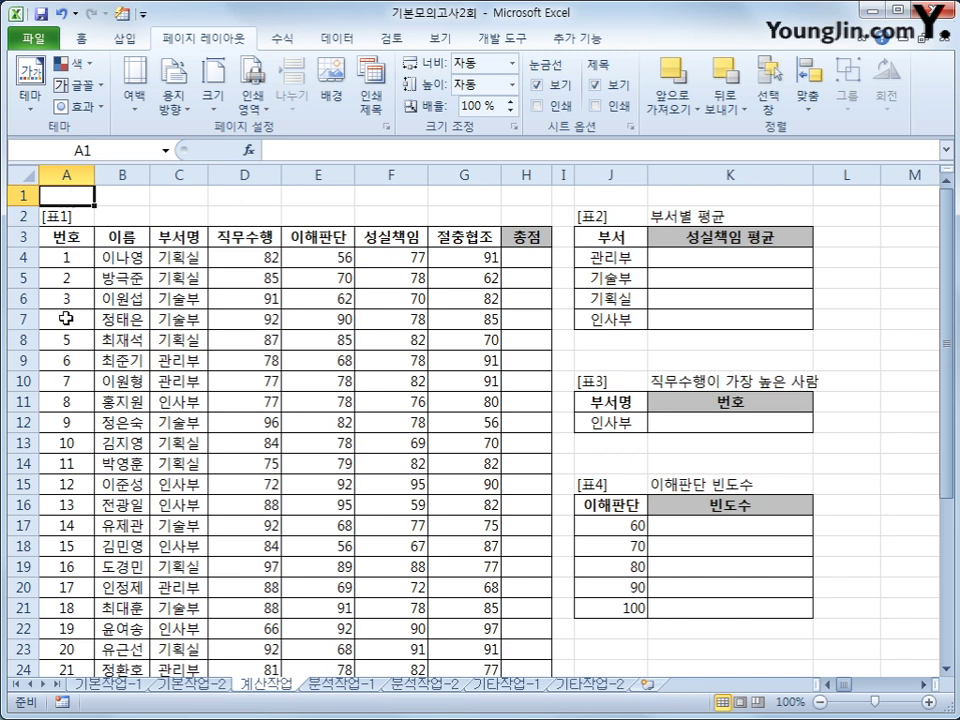
# Review departments J4:J7 and select K4, the 관리부 성실책임 평균 cell in 표2
pyautogui.click(81, 38)
pyautogui.click(702, 266)
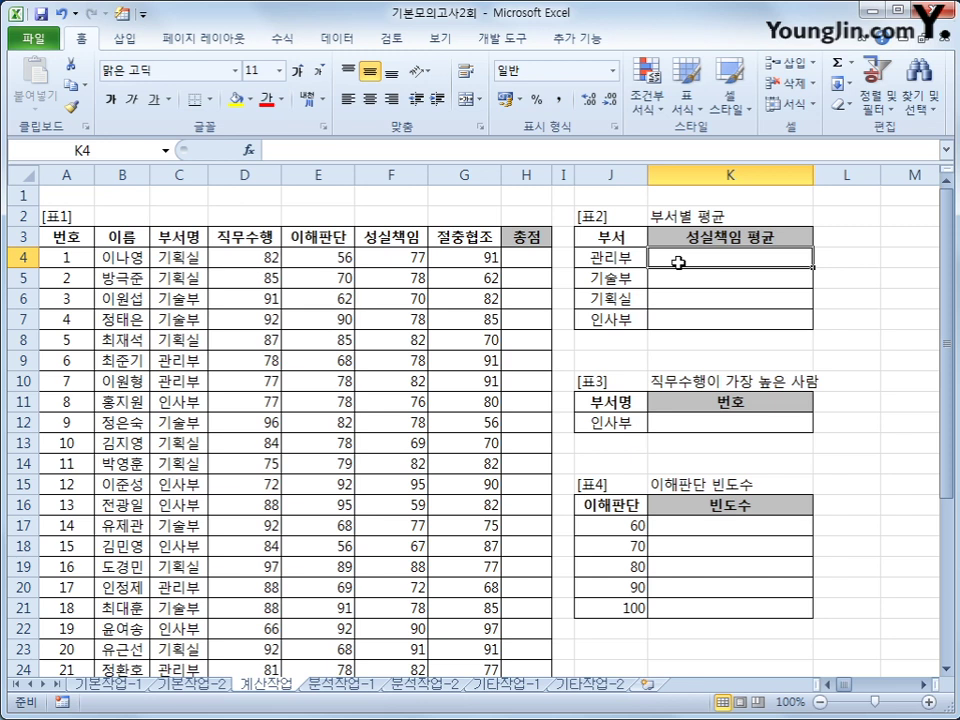
pyautogui.moveTo(630, 257); pyautogui.dragTo(622, 312)
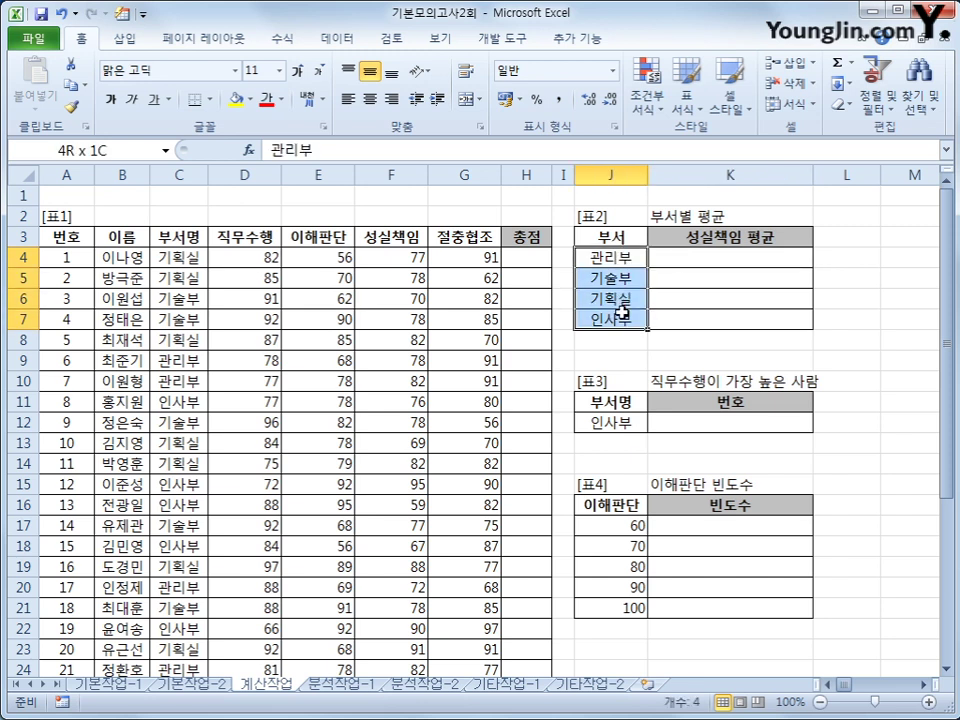
pyautogui.click(681, 255)
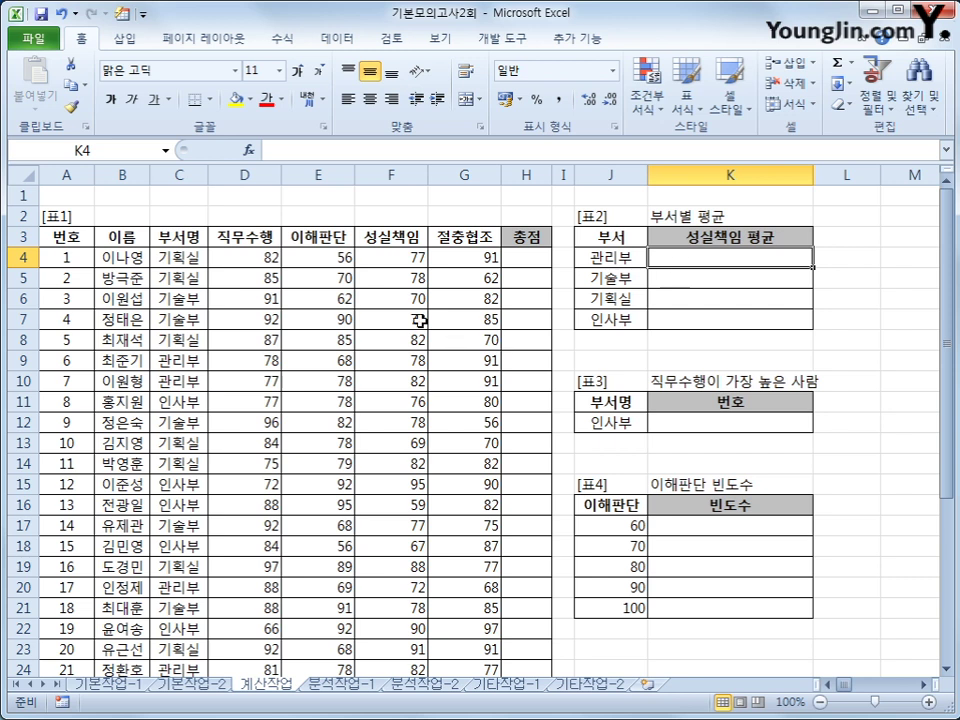
pyautogui.click(408, 257)
pyautogui.click(743, 257)
# Enter =AVERAGEIF($C$4:$C$26,J4,$F$4:$F$26) in K4, returning 78.8
pyautogui.write('=av')
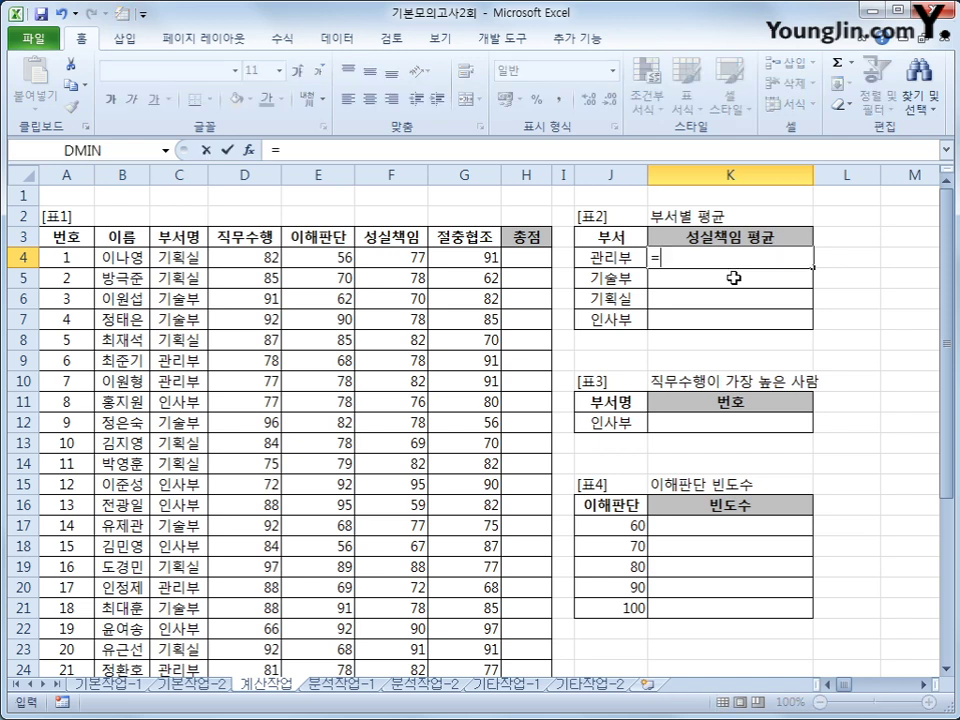
pyautogui.press('Down')
pyautogui.press('Down')
pyautogui.press('Down')
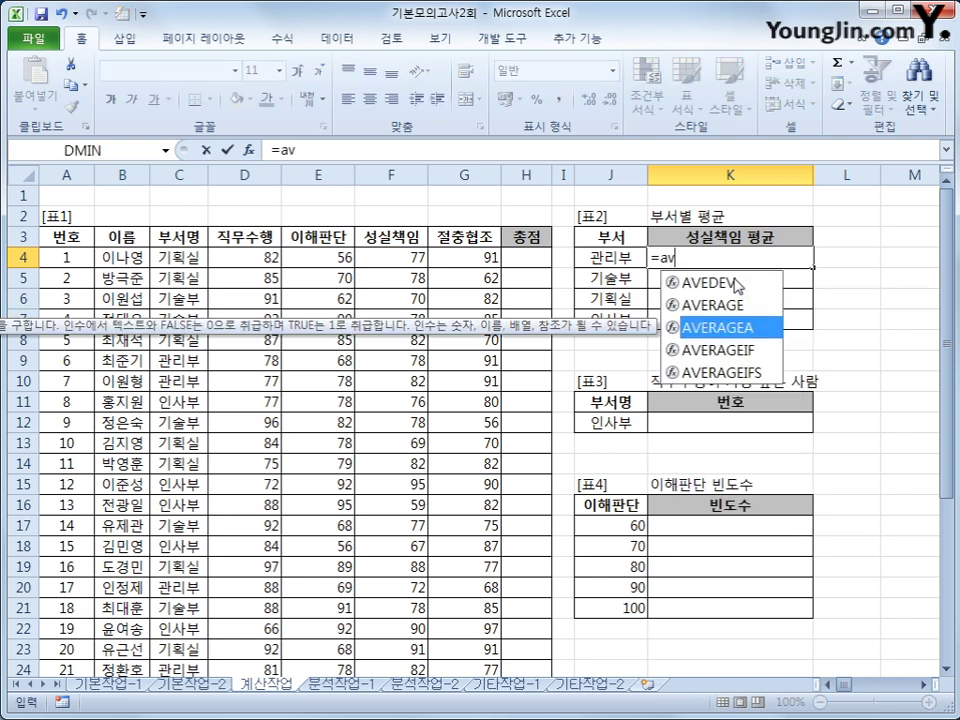
pyautogui.press('Tab')
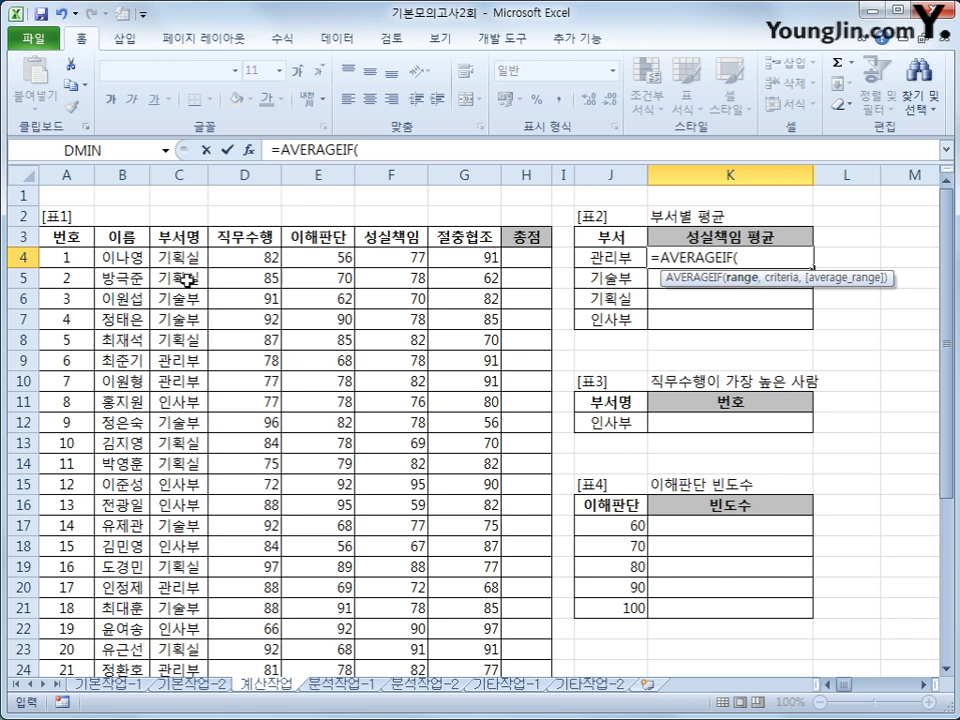
pyautogui.moveTo(186, 258); pyautogui.dragTo(189, 628)
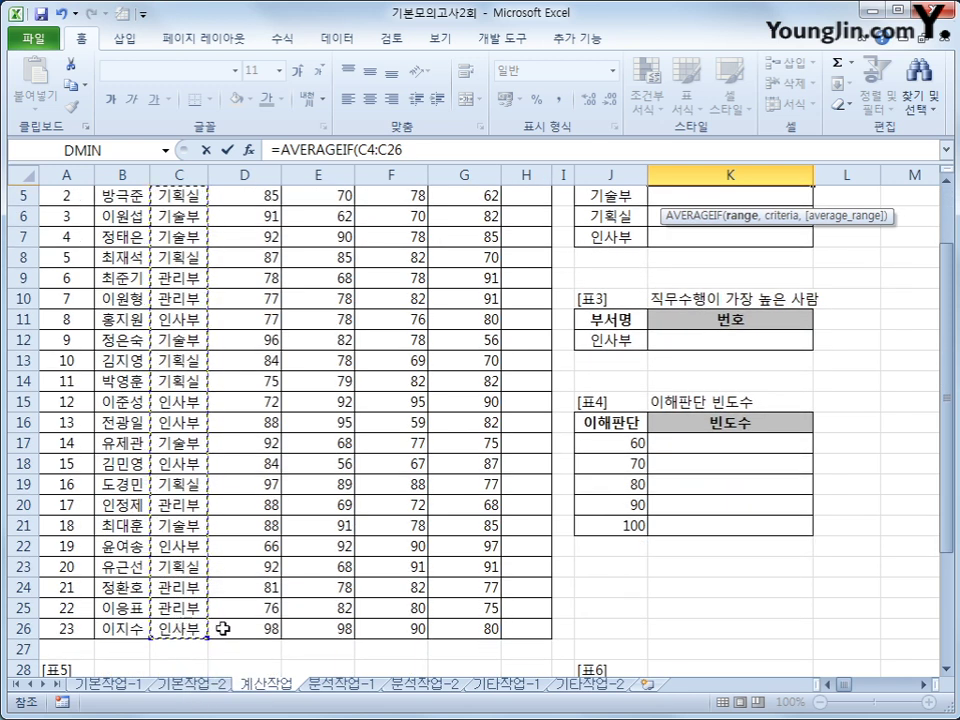
pyautogui.scroll(2, 525, 553)
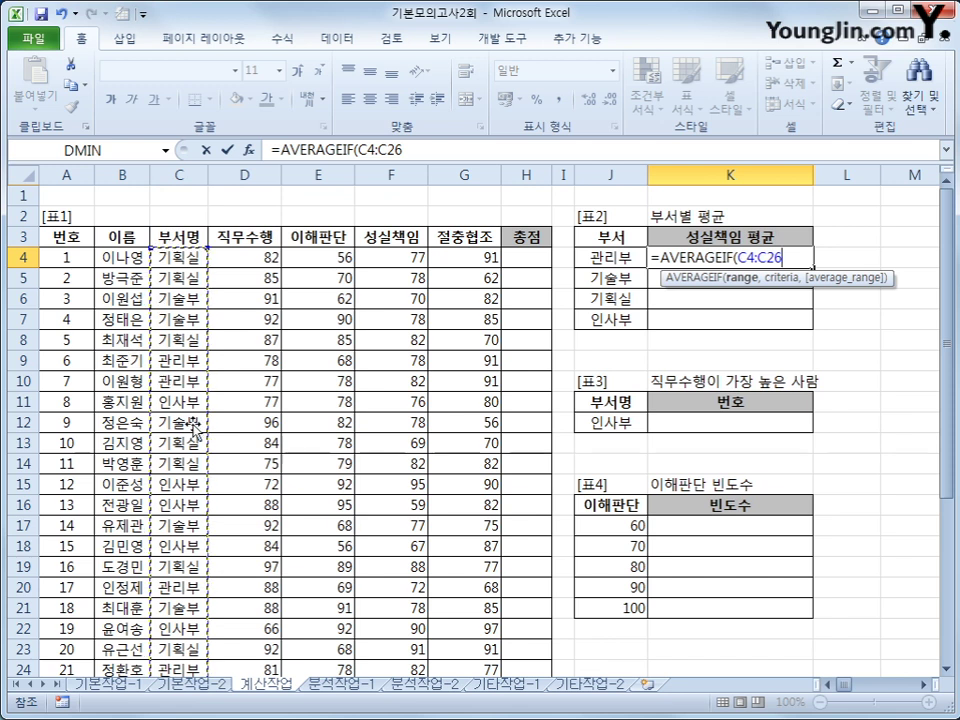
pyautogui.press('F4')
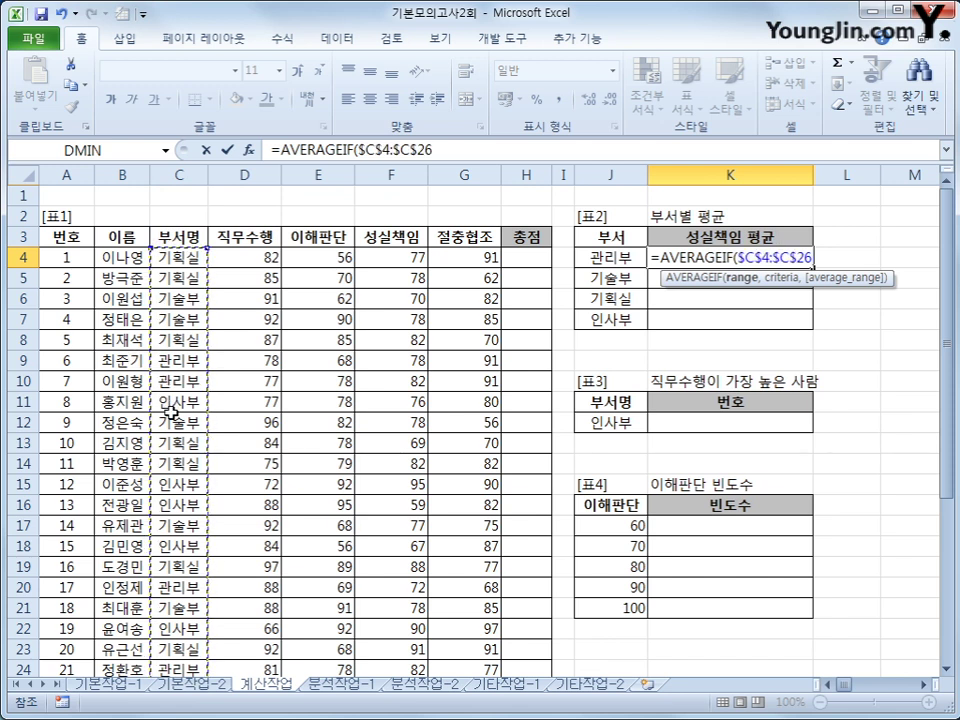
pyautogui.write(',')
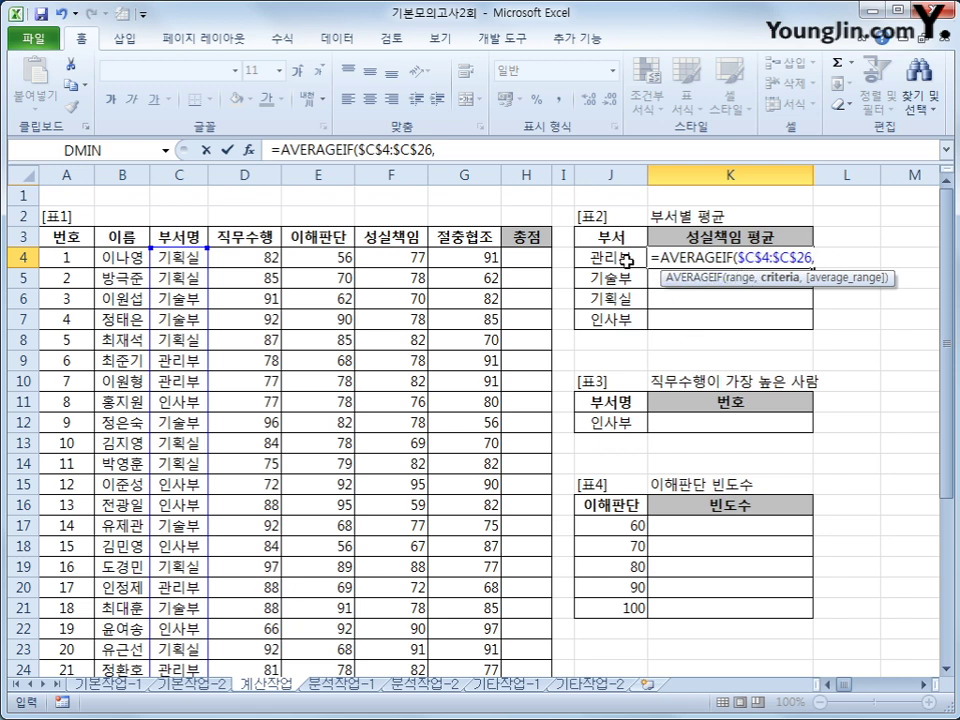
pyautogui.click(622, 258)
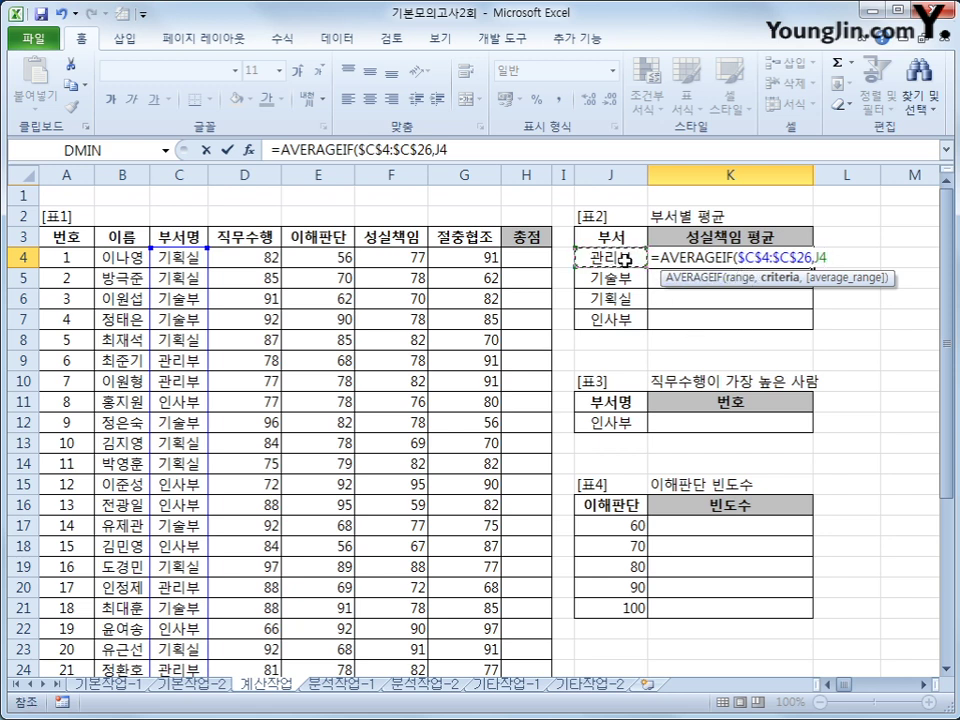
pyautogui.write(',')
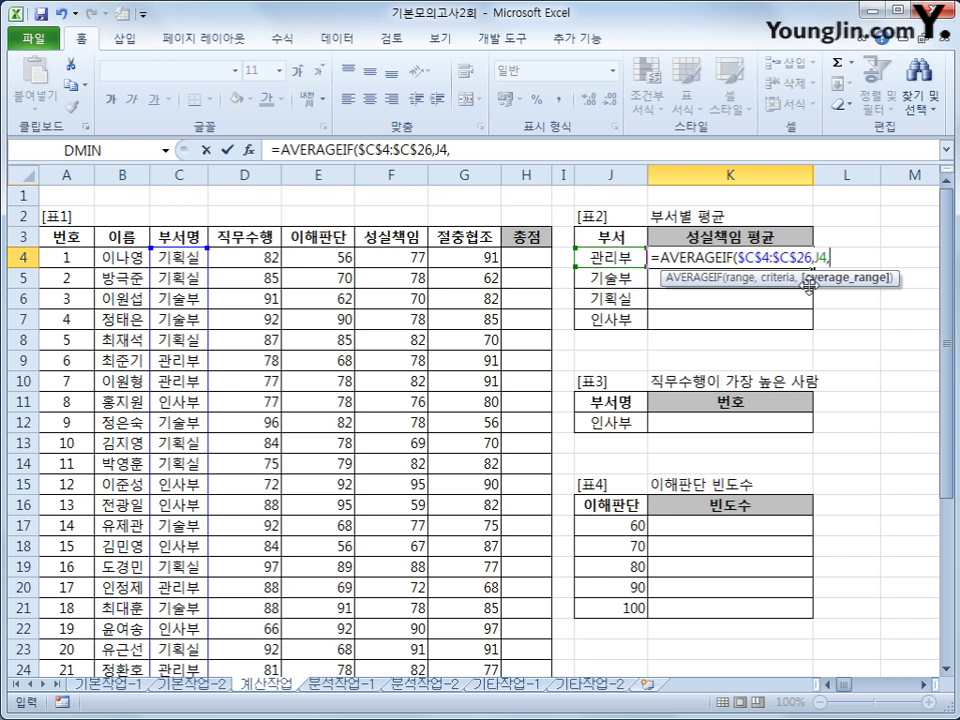
pyautogui.moveTo(400, 259); pyautogui.dragTo(414, 624)
pyautogui.scroll(1, 537, 467)
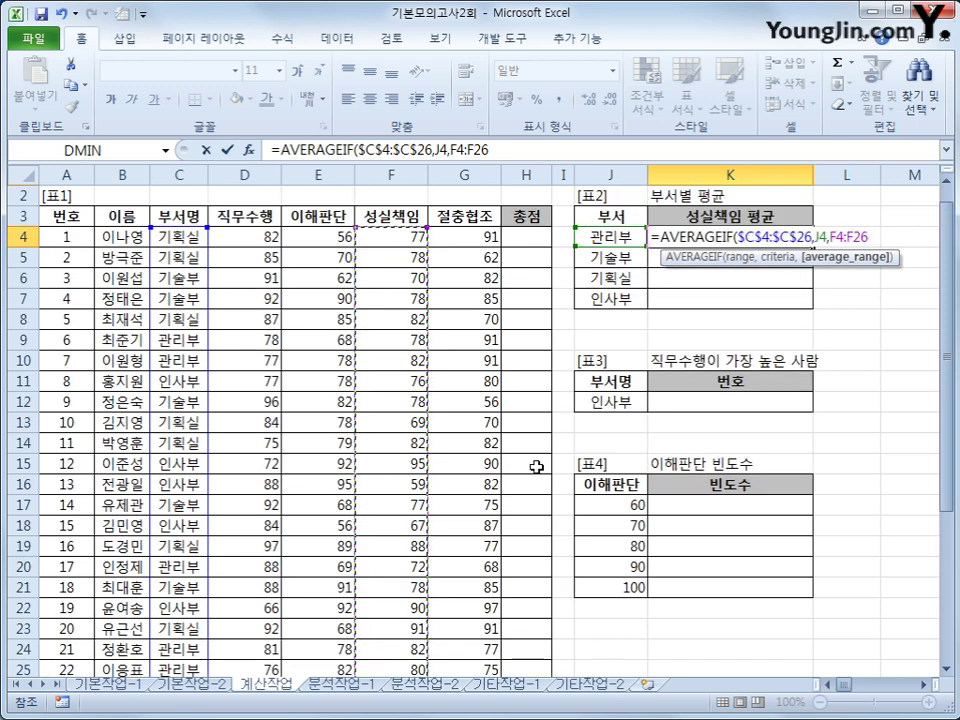
pyautogui.press('F4')
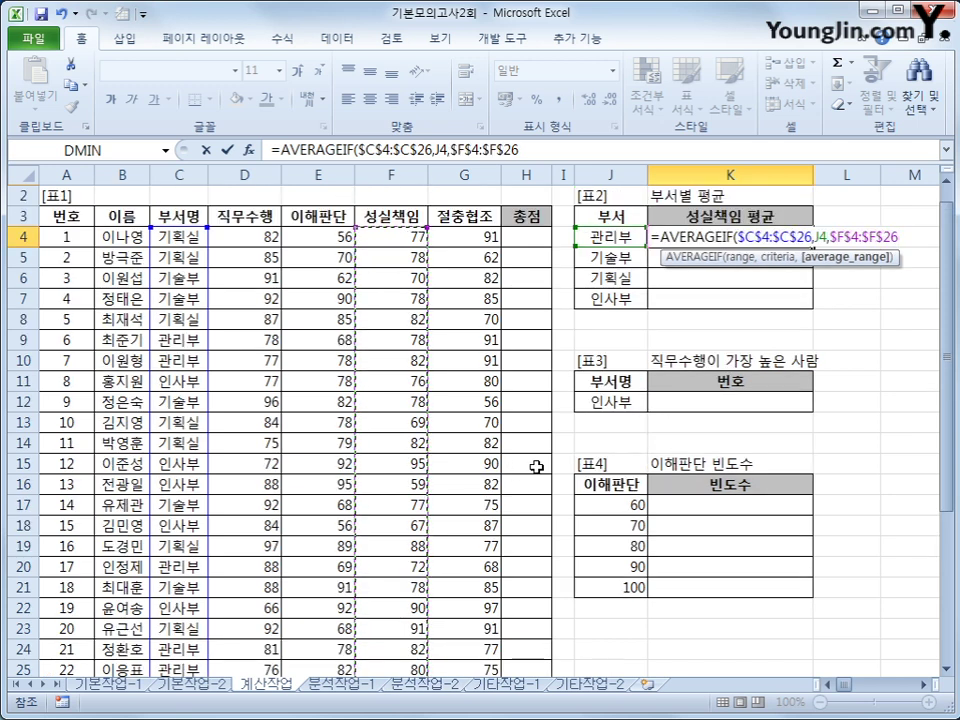
pyautogui.press('Return')
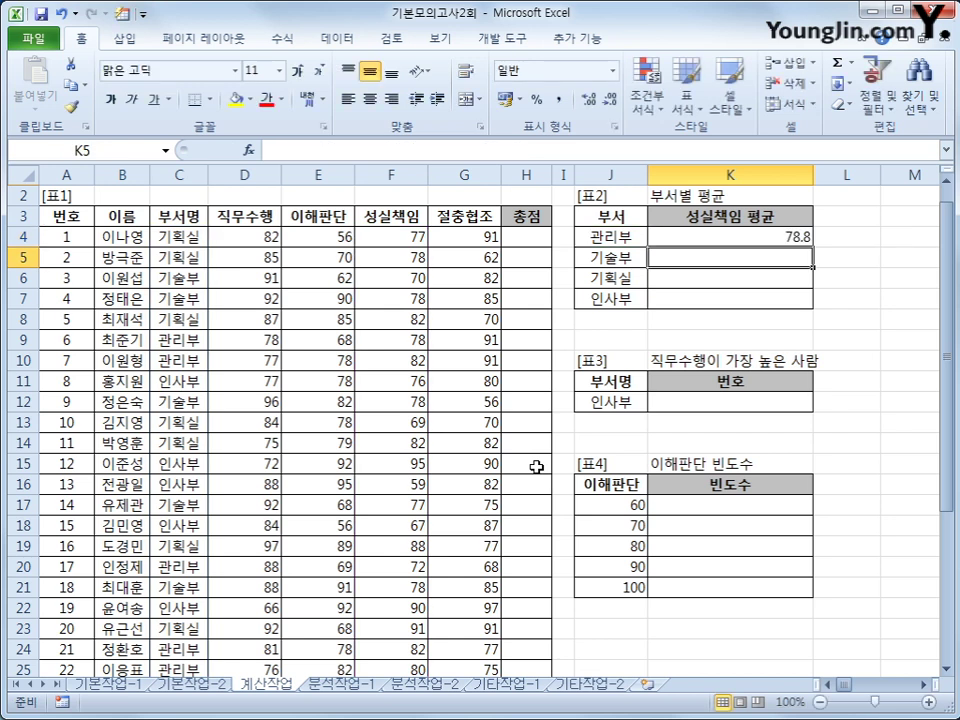
# Wrap K4's AVERAGEIF formula in ROUNDDOWN(…,1)
pyautogui.click(674, 239)
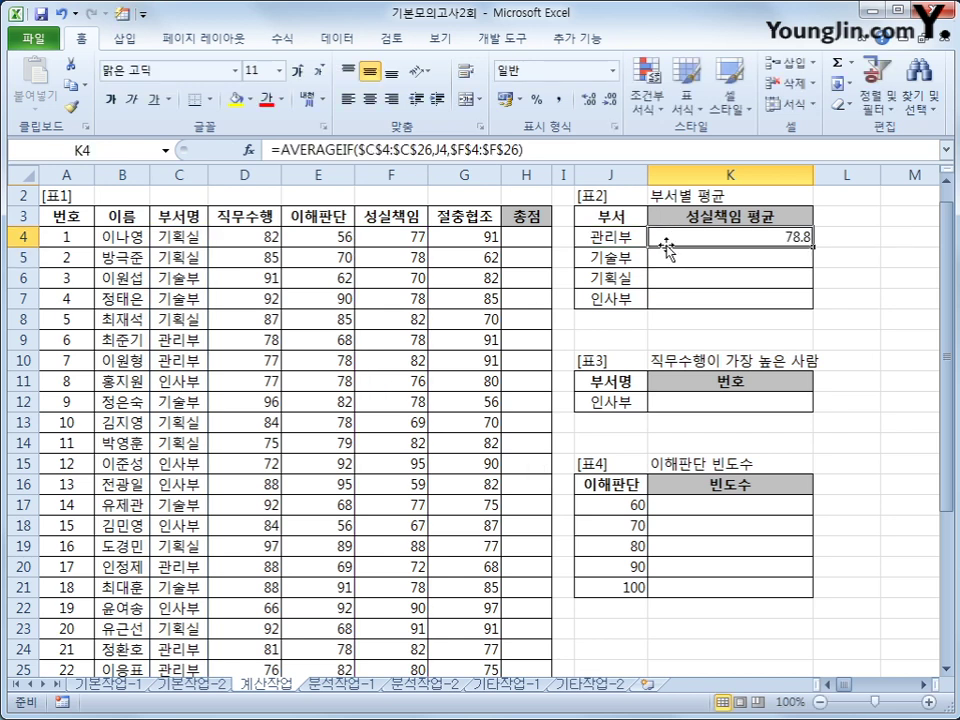
pyautogui.click(281, 150)
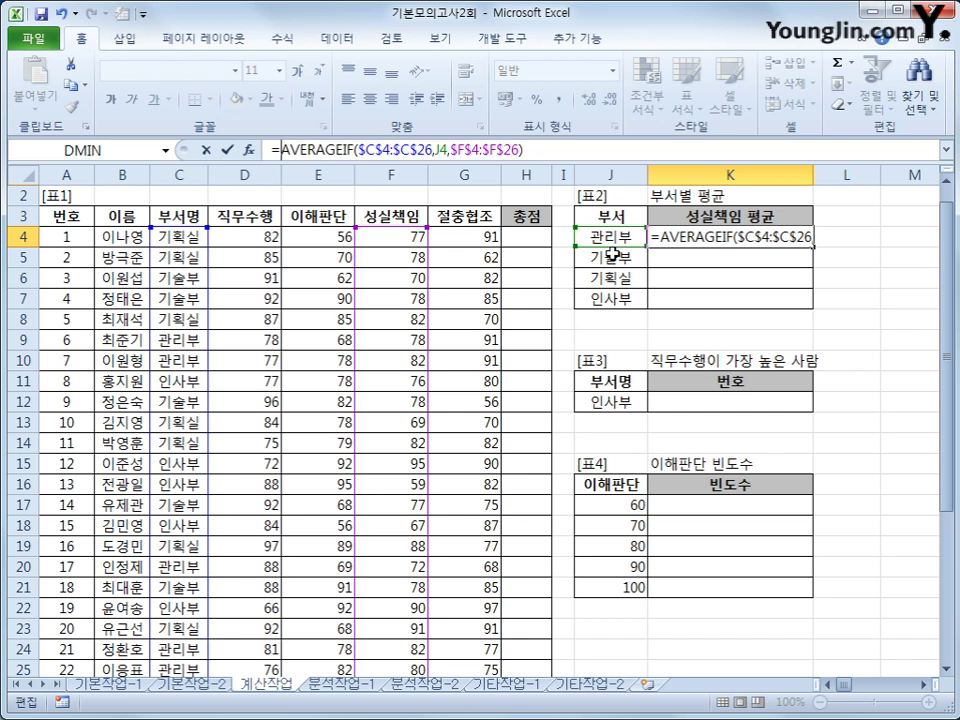
pyautogui.write('ro')
pyautogui.press('Down')
pyautogui.press('Down')
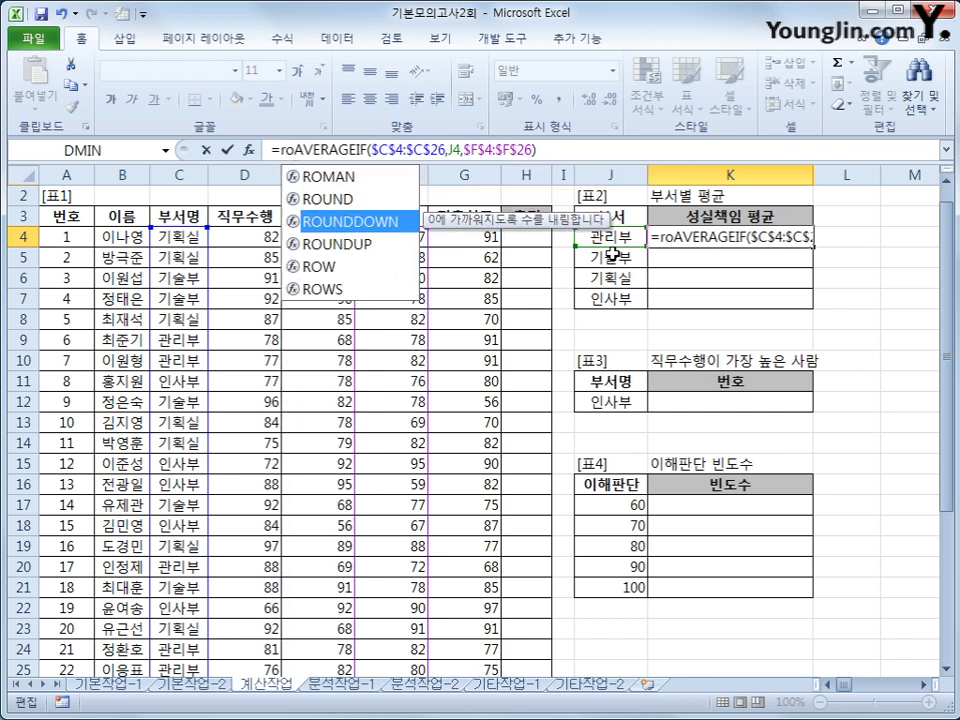
pyautogui.press('Tab')
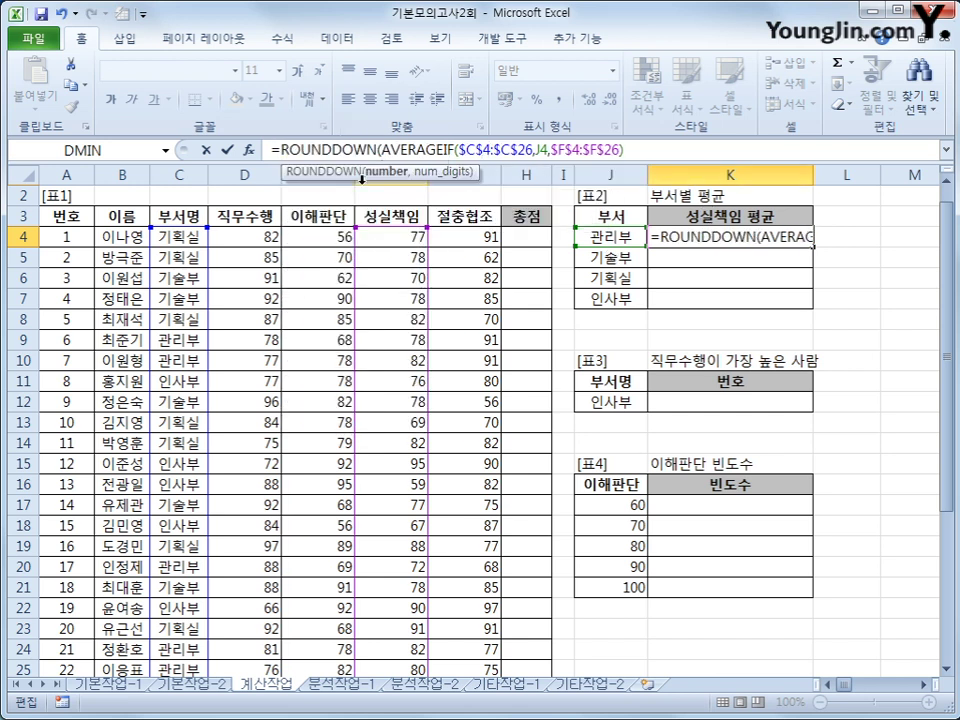
pyautogui.write(',')
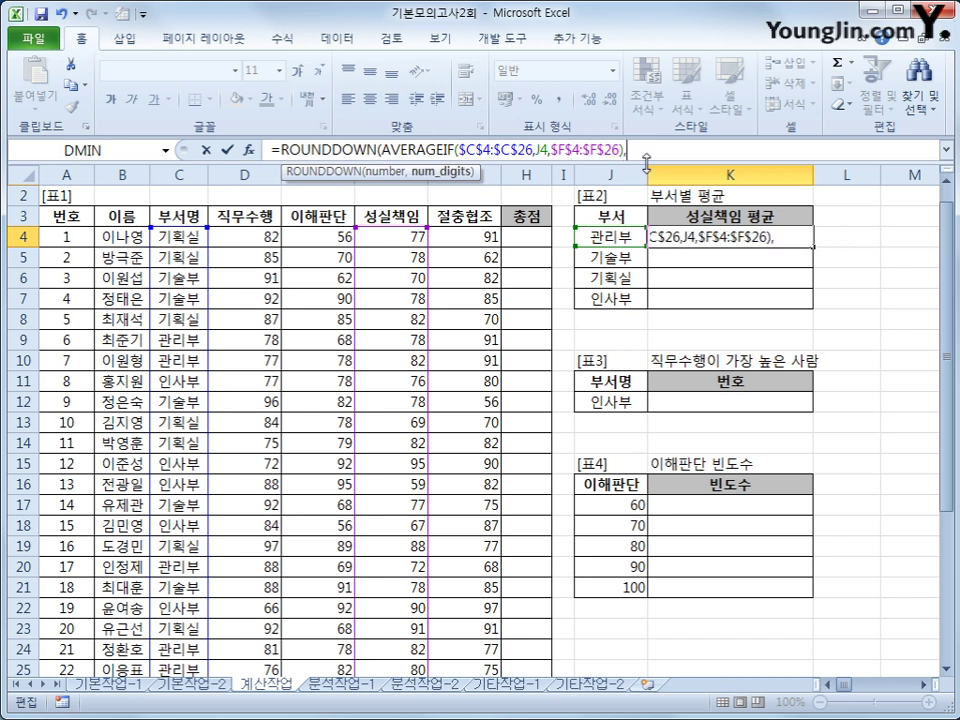
pyautogui.write('1)')
pyautogui.press('Return')
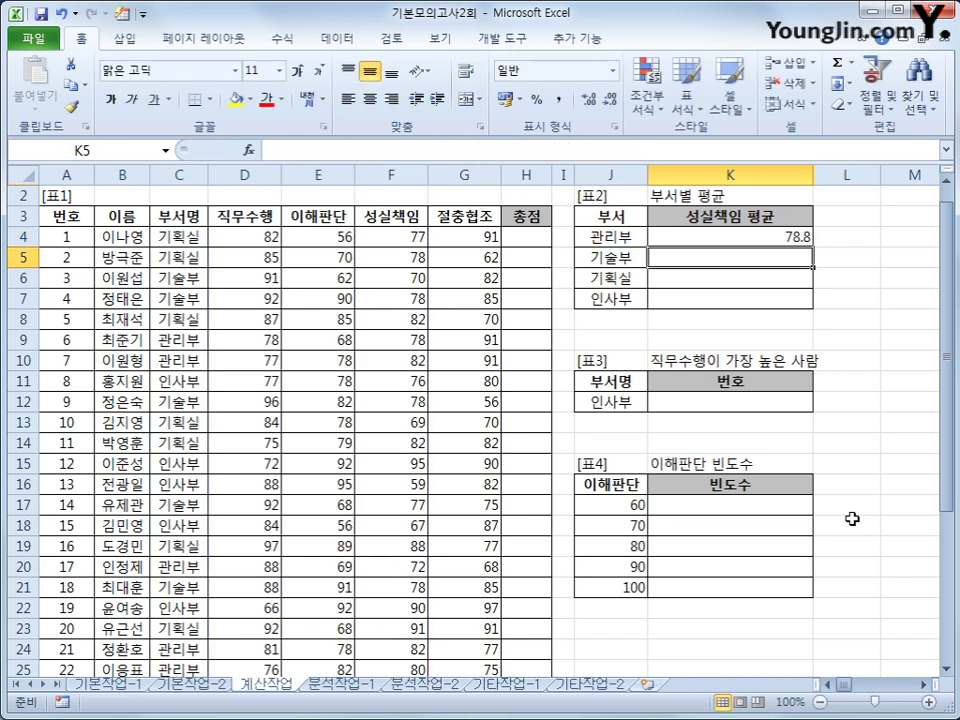
# Fill K4's formula down to K7, giving 76.2, 81 and 79.5
pyautogui.click(748, 238)
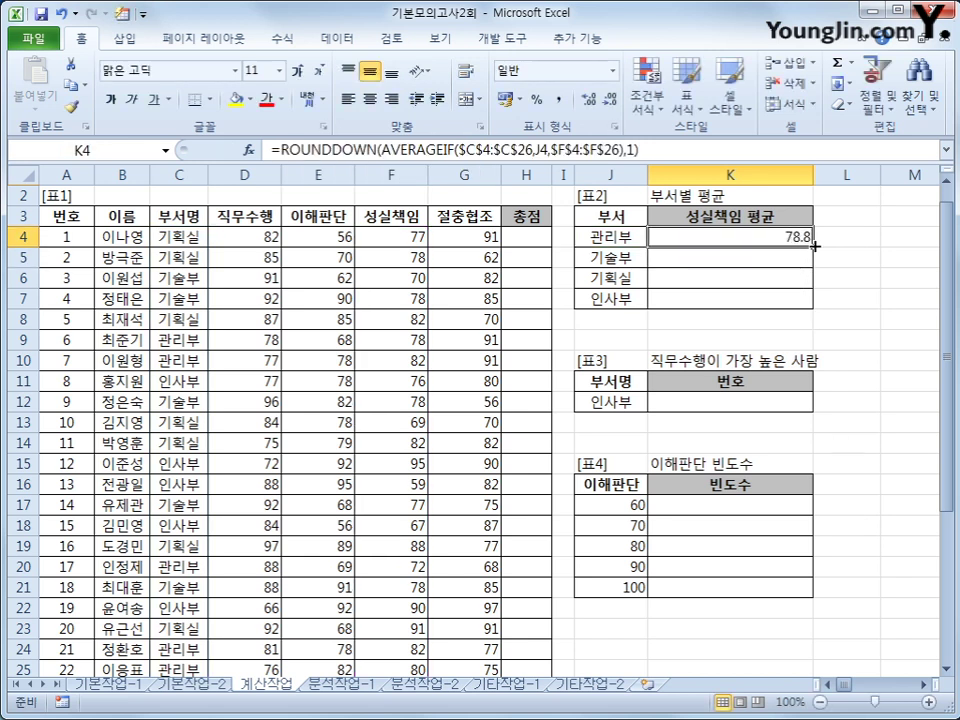
pyautogui.moveTo(814, 245); pyautogui.dragTo(808, 309)
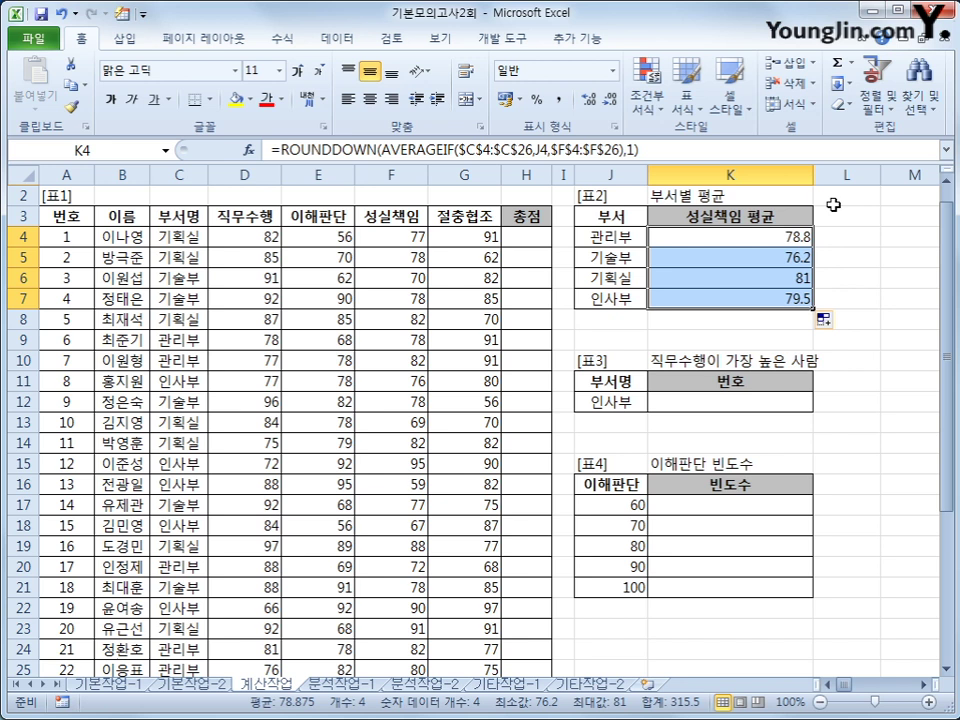
pyautogui.click(778, 237)
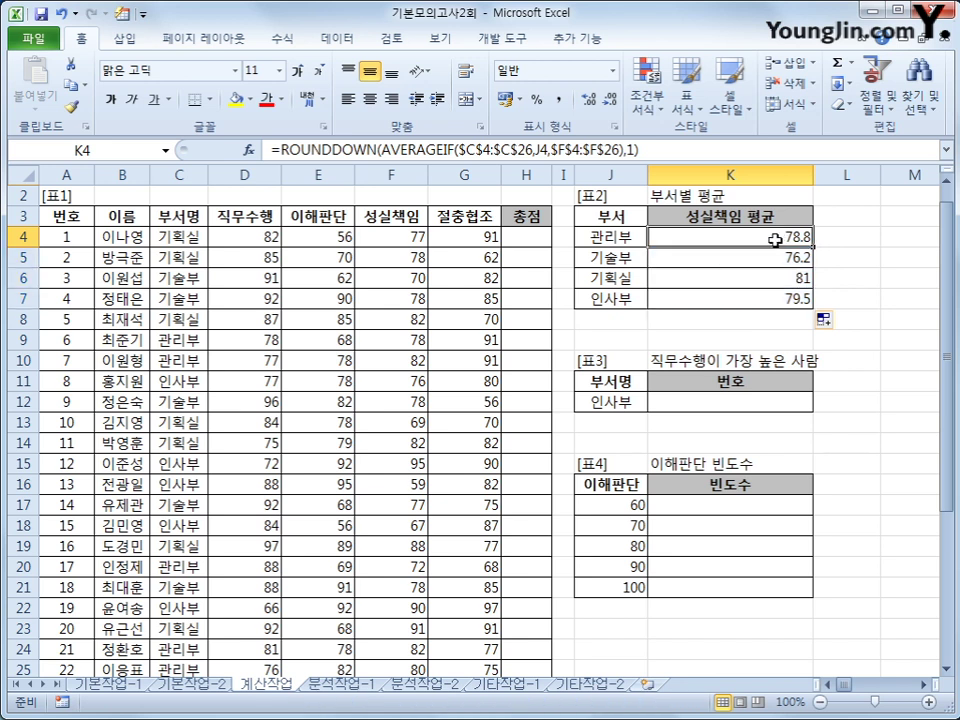
# Select K12 and insert the DMAX database function
pyautogui.click(737, 404)
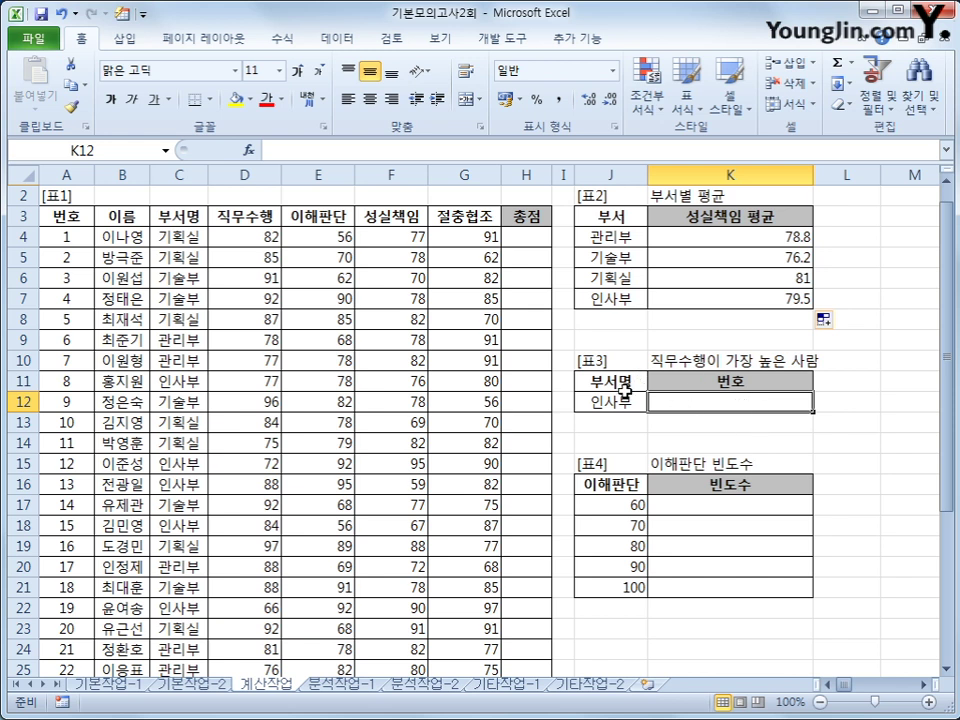
pyautogui.click(618, 400)
pyautogui.click(684, 407)
pyautogui.click(248, 149)
pyautogui.moveTo(470, 256); pyautogui.dragTo(605, 168)
pyautogui.click(729, 244)
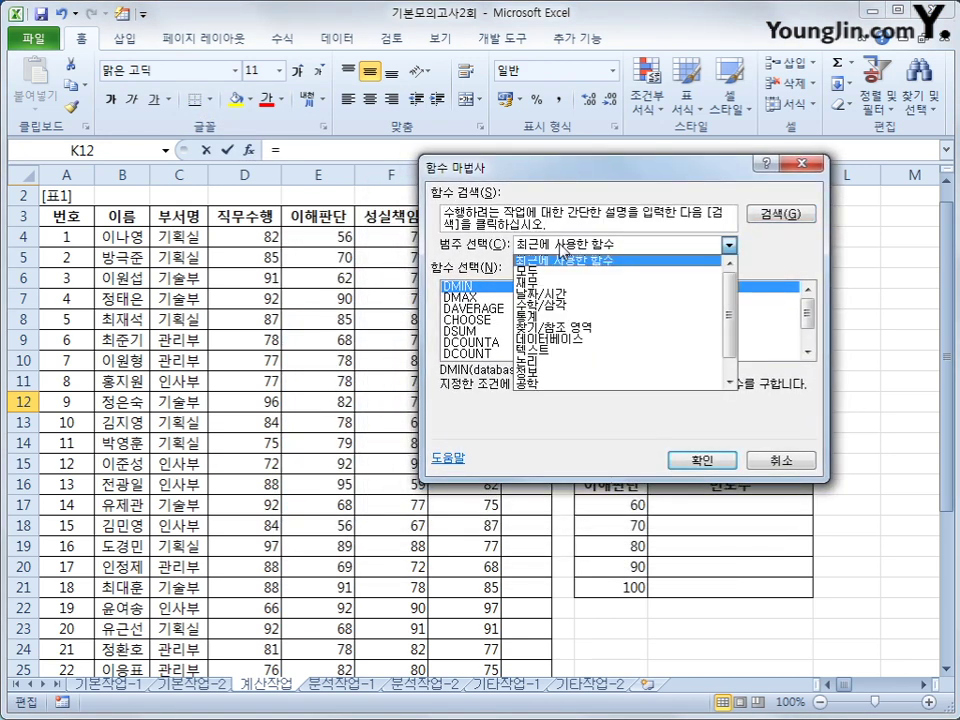
pyautogui.click(555, 348)
pyautogui.click(486, 334)
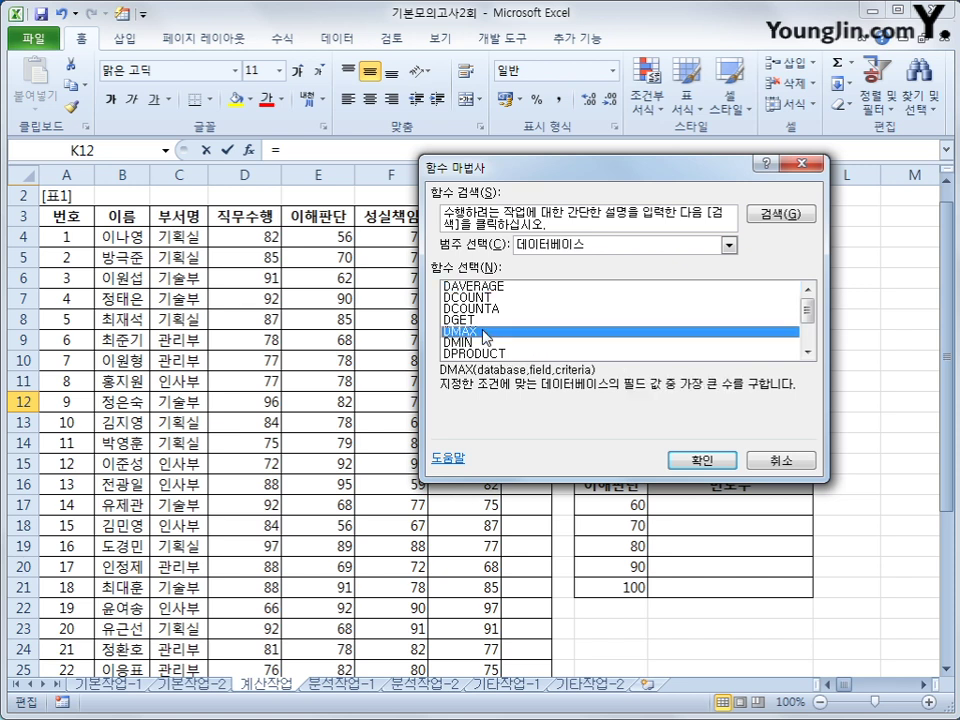
pyautogui.click(702, 460)
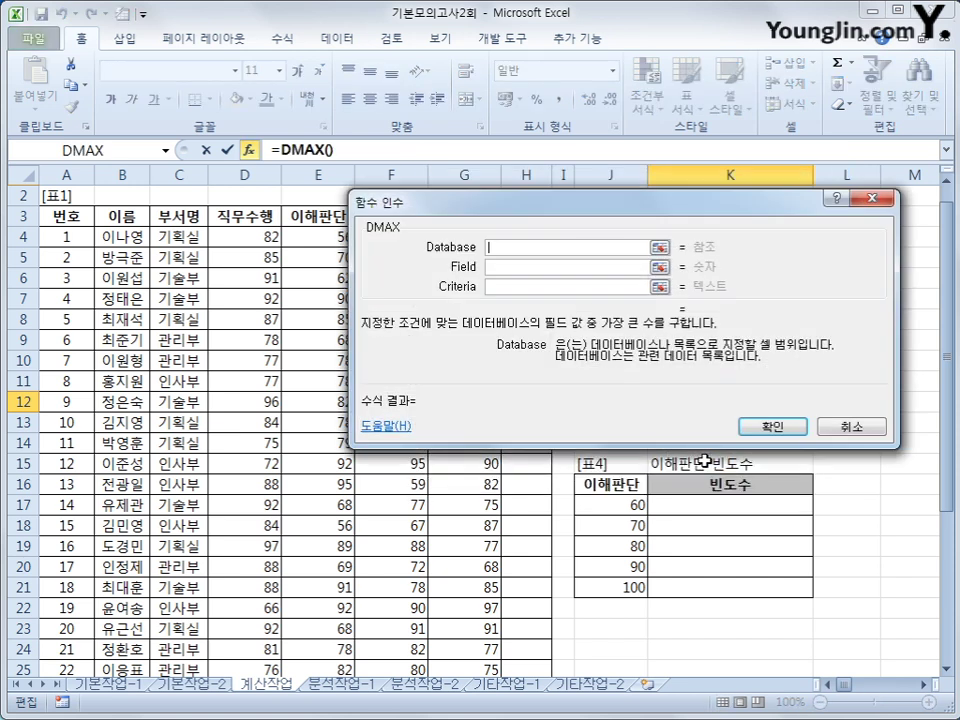
# Set DMAX to database A3:H26, field D3, criteria J11:J12, returning 98
pyautogui.click(104, 215)
pyautogui.moveTo(104, 215); pyautogui.dragTo(520, 637)
pyautogui.click(488, 456)
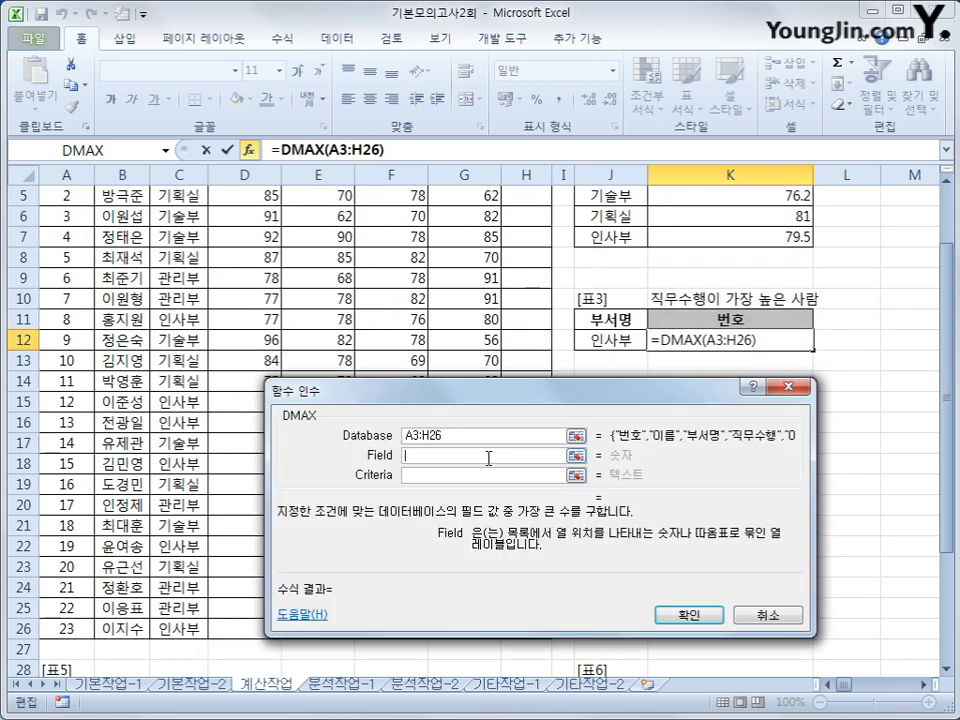
pyautogui.click(236, 237)
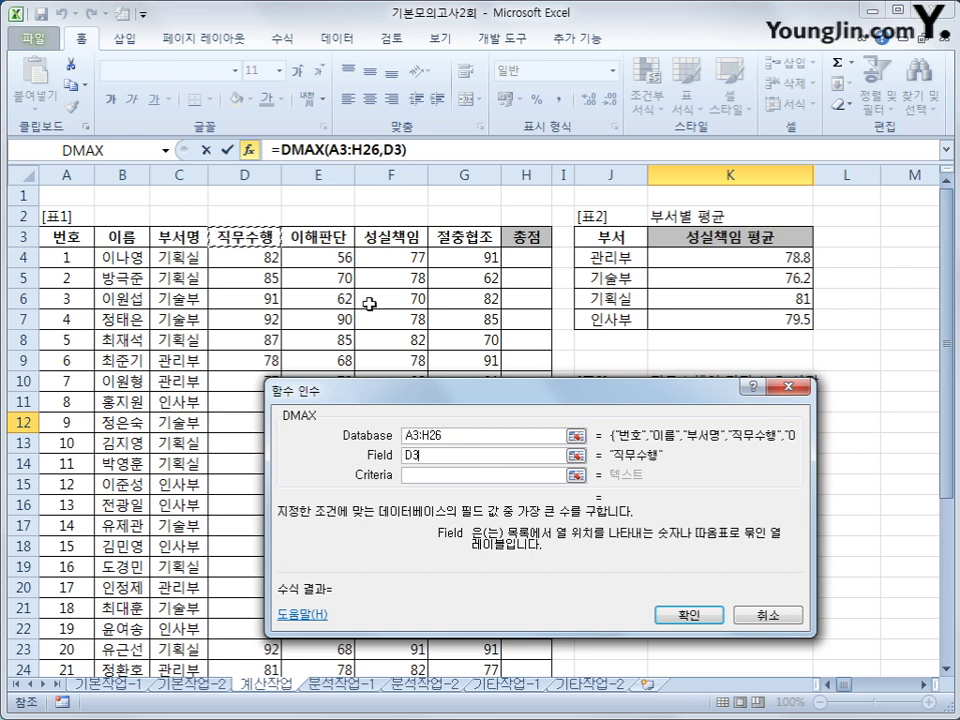
pyautogui.scroll(-1, 820, 569)
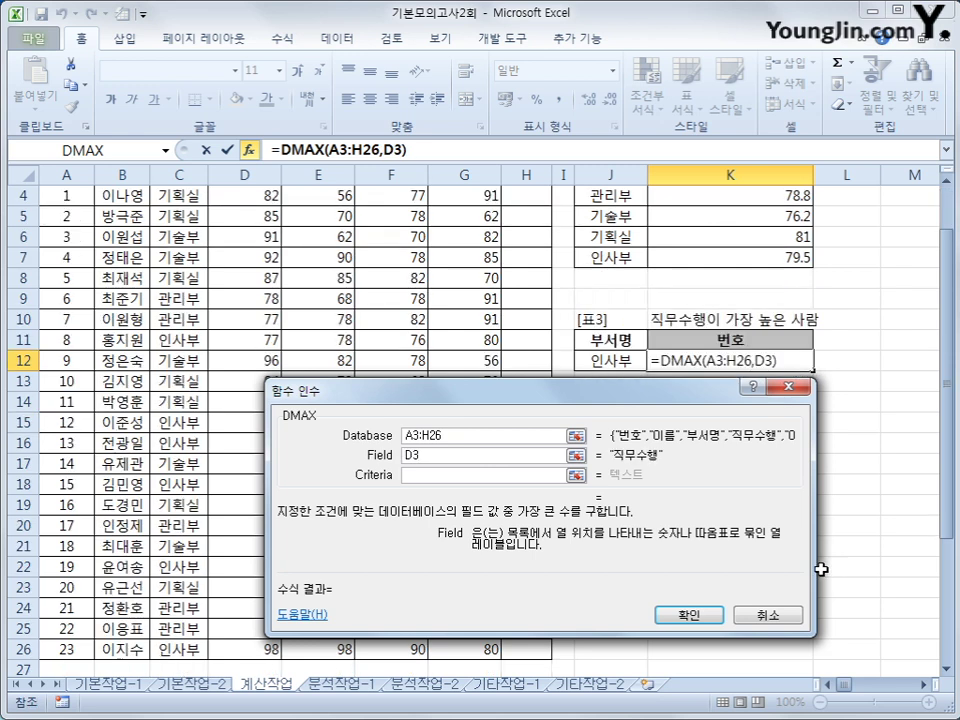
pyautogui.click(415, 476)
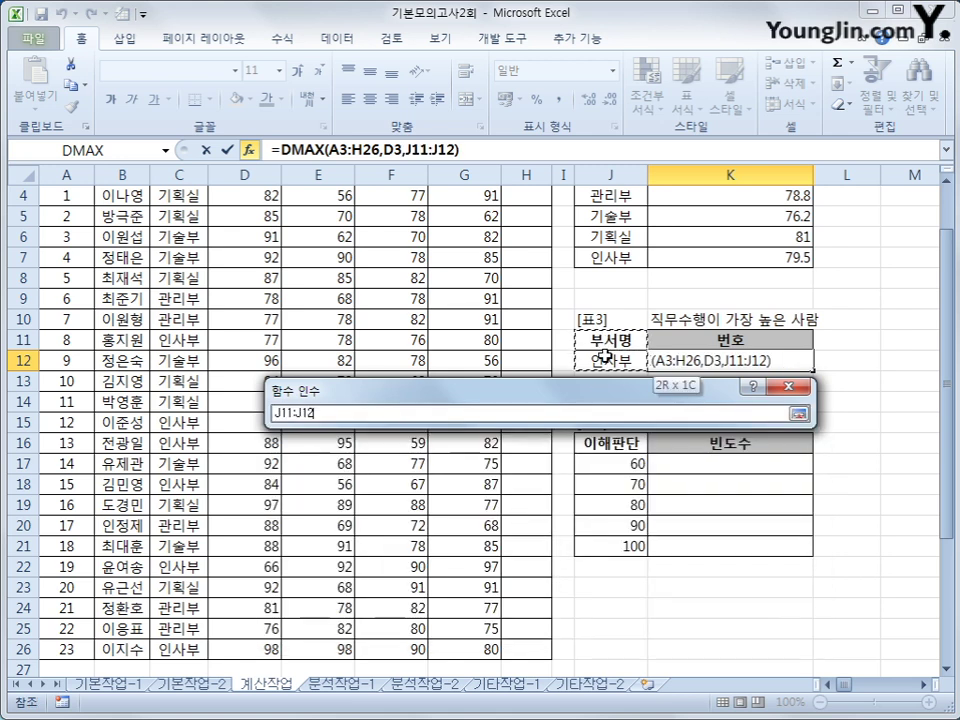
pyautogui.moveTo(611, 345); pyautogui.dragTo(605, 355)
pyautogui.moveTo(480, 396); pyautogui.dragTo(480, 369)
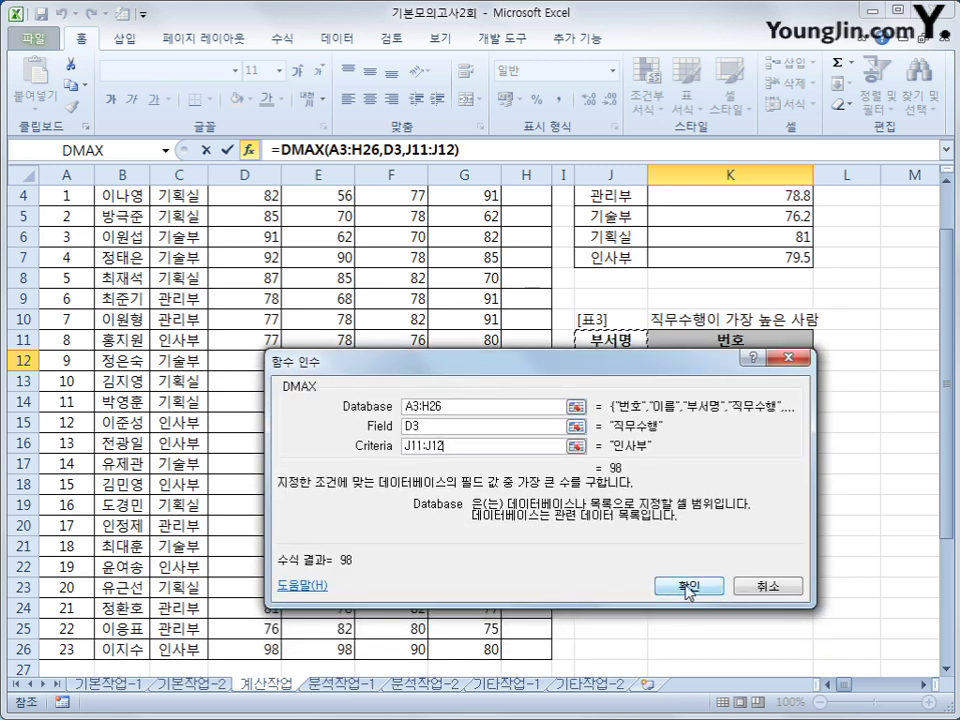
pyautogui.click(690, 588)
pyautogui.press('Left')
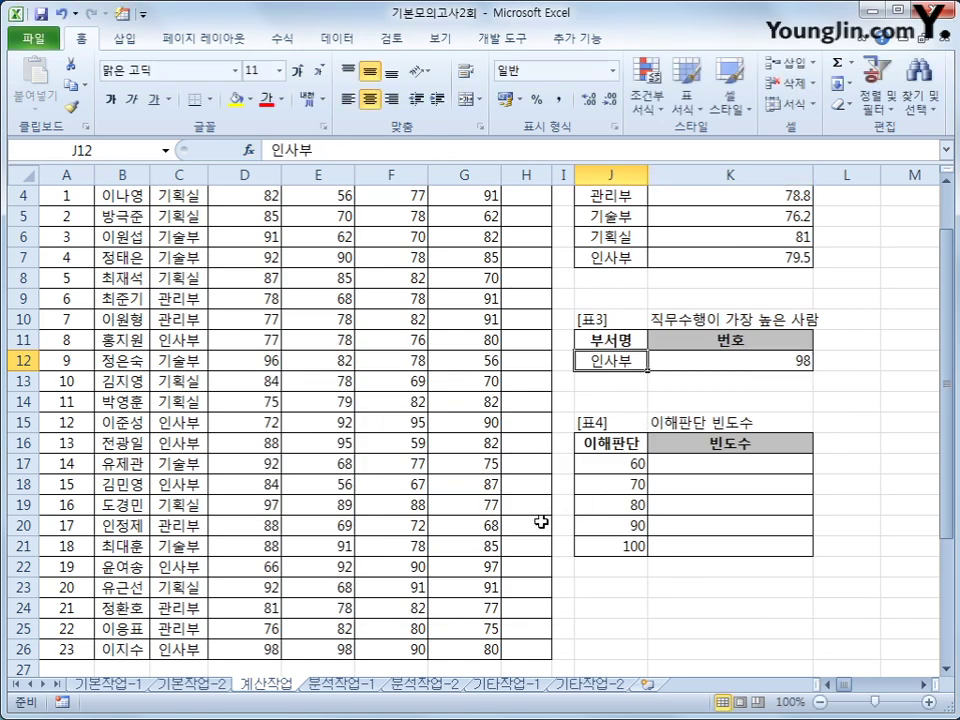
pyautogui.scroll(1, 540, 521)
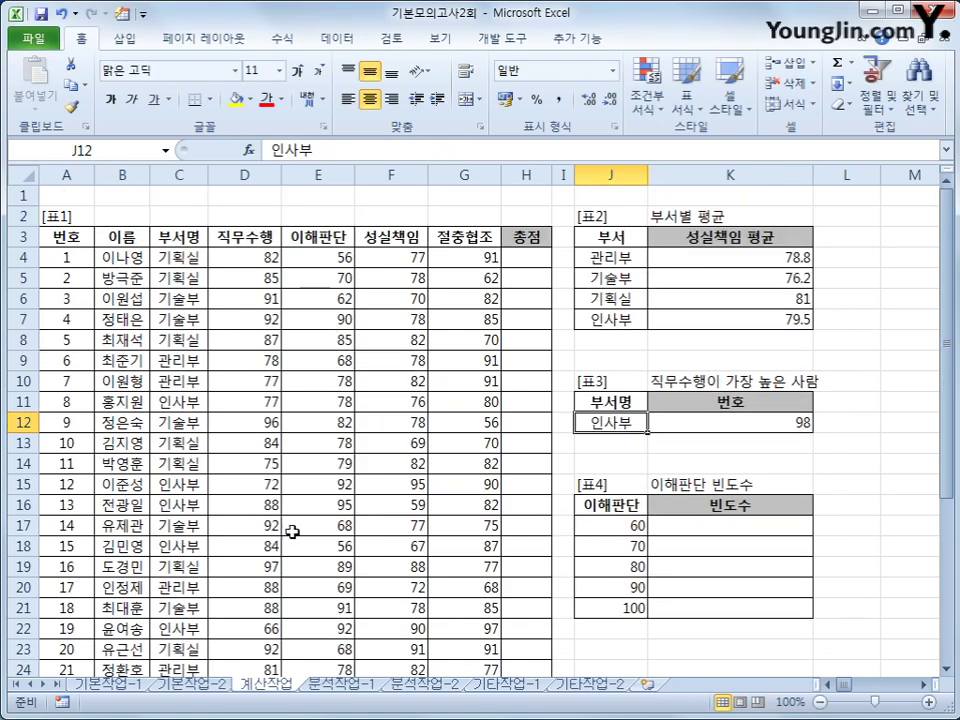
pyautogui.scroll(-2, 236, 606)
pyautogui.click(254, 587)
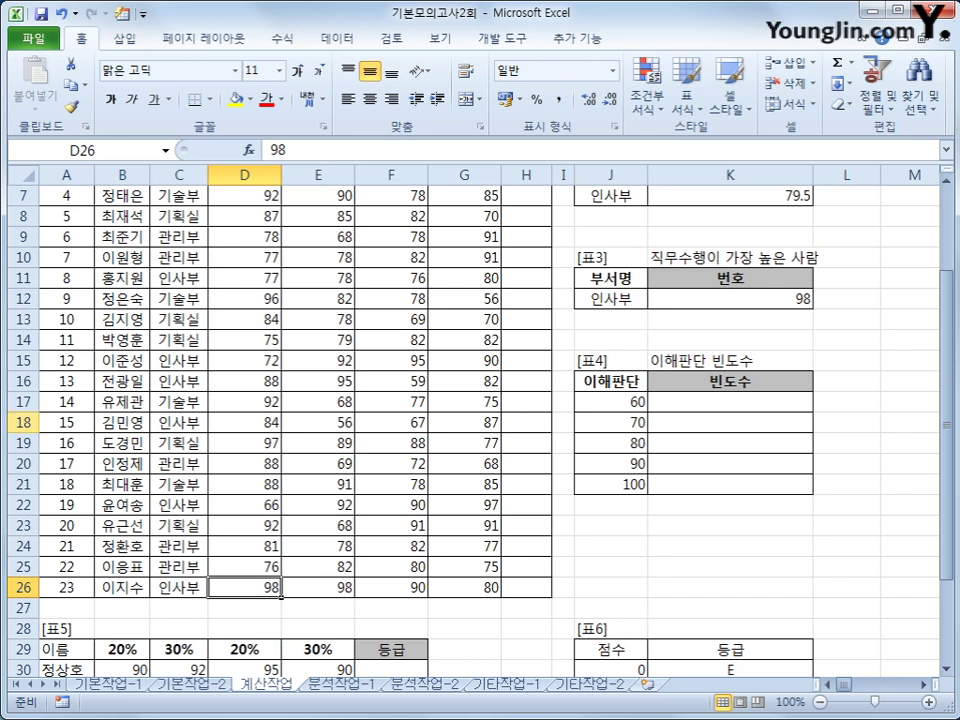
pyautogui.click(63, 594)
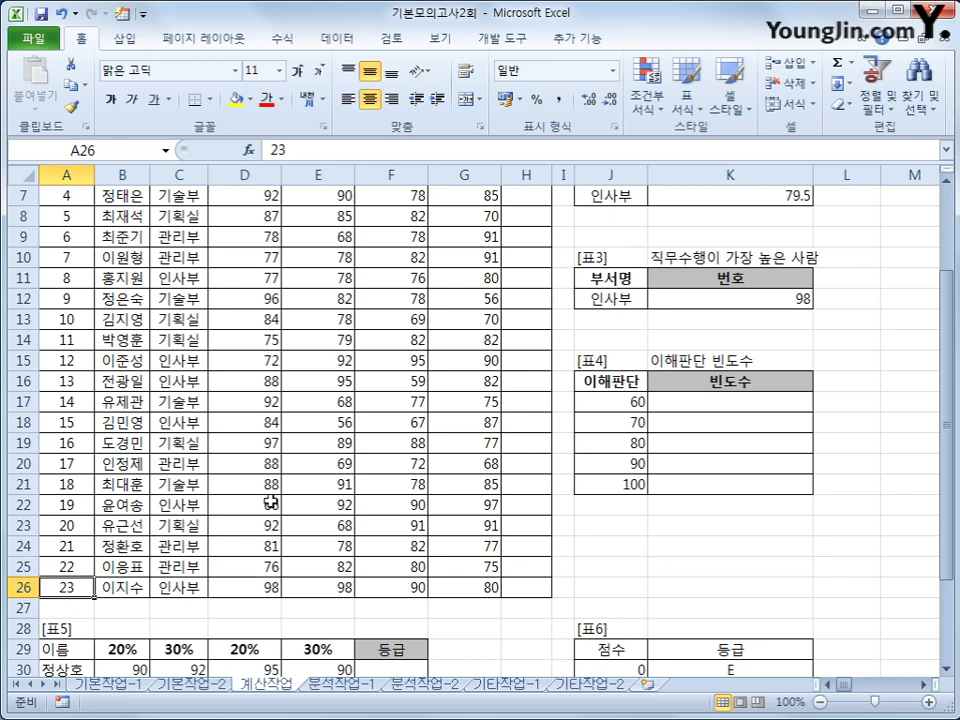
pyautogui.click(742, 297)
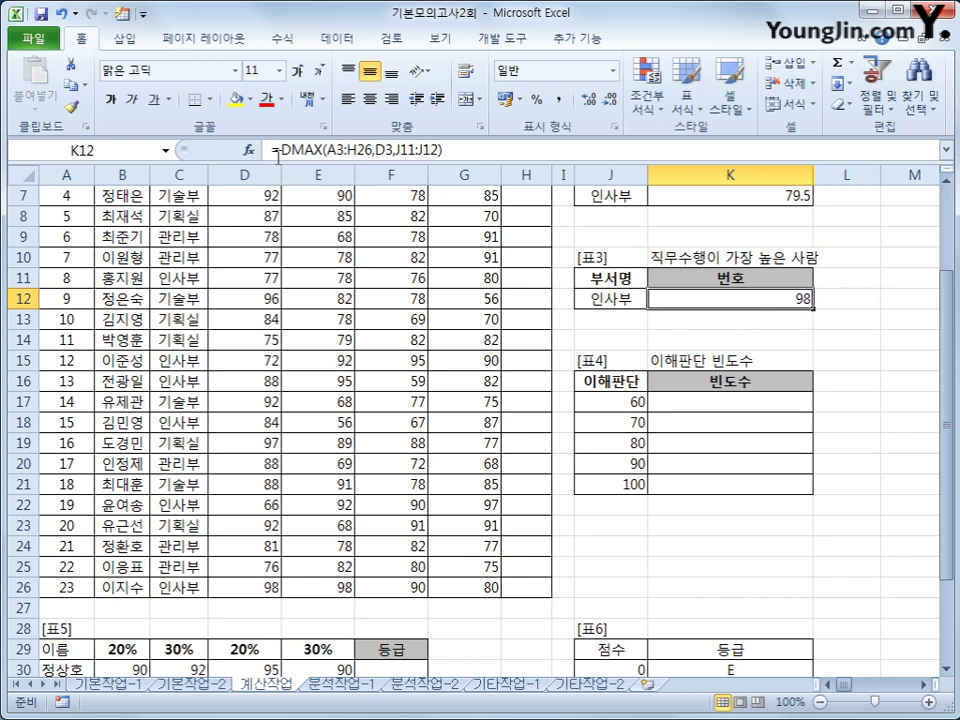
# Wrap K12's DMAX in MATCH, starting the lookup array with (C4:C26=J12)
pyautogui.press('F2')
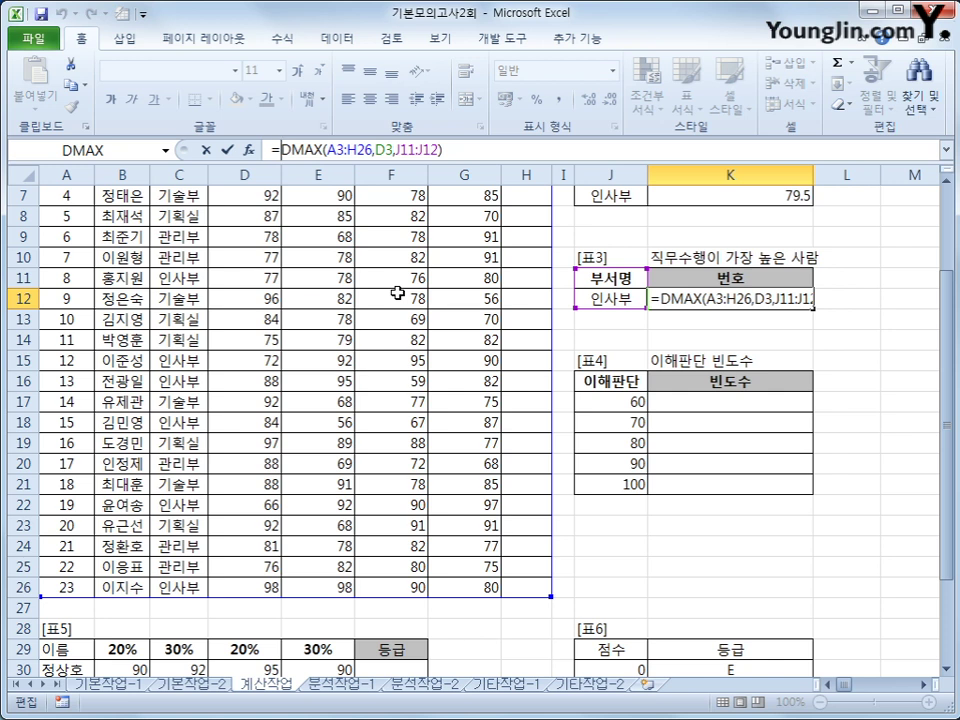
pyautogui.write('mq')
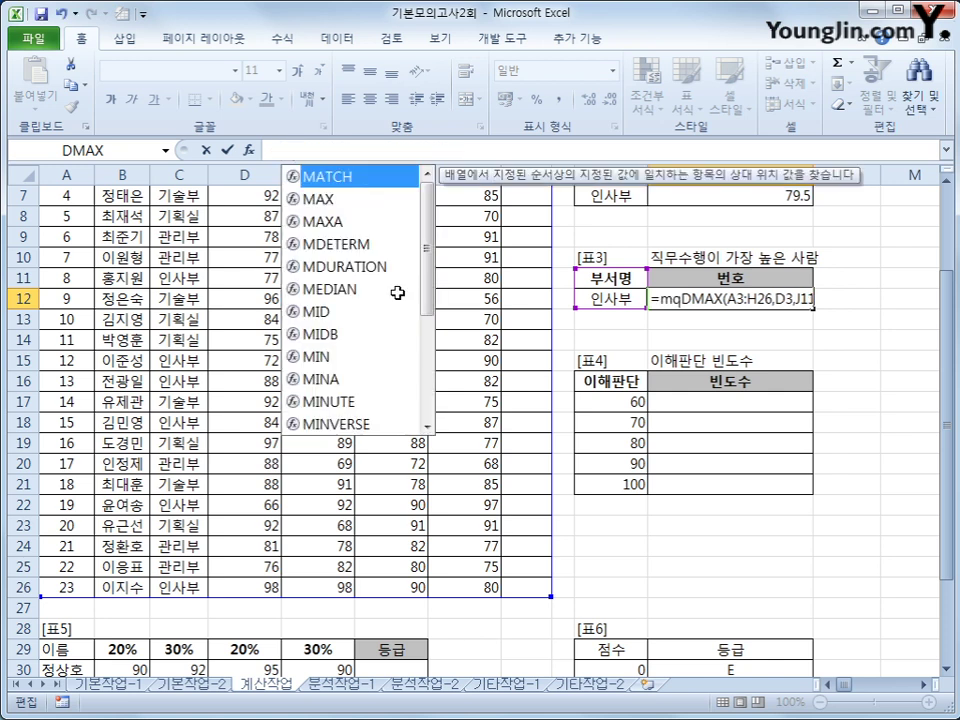
pyautogui.press('BackSpace')
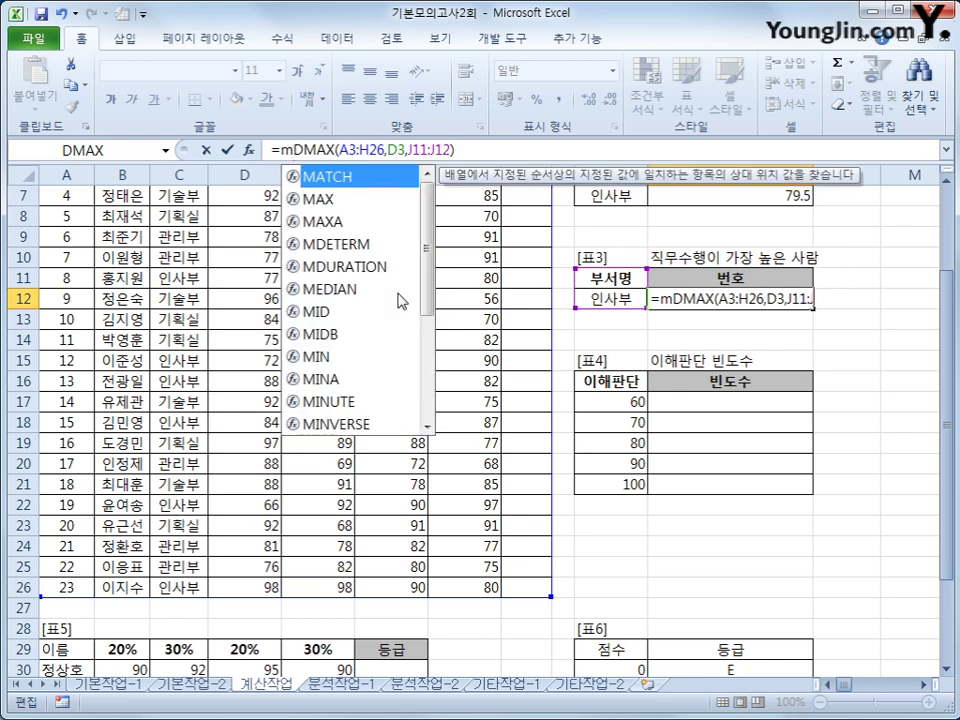
pyautogui.press('Tab')
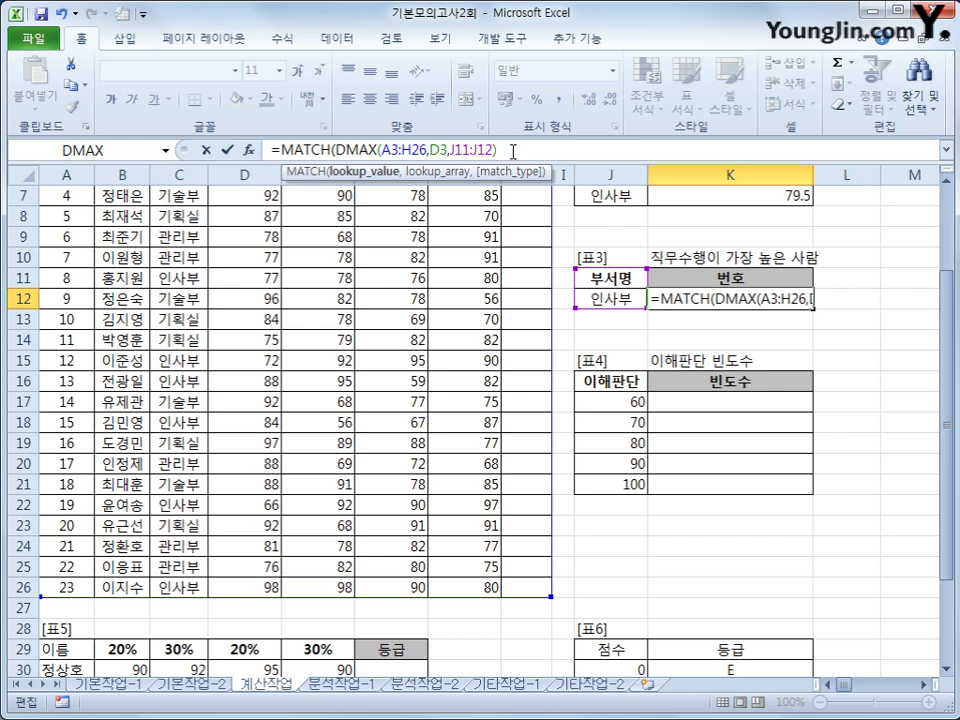
pyautogui.write(',(')
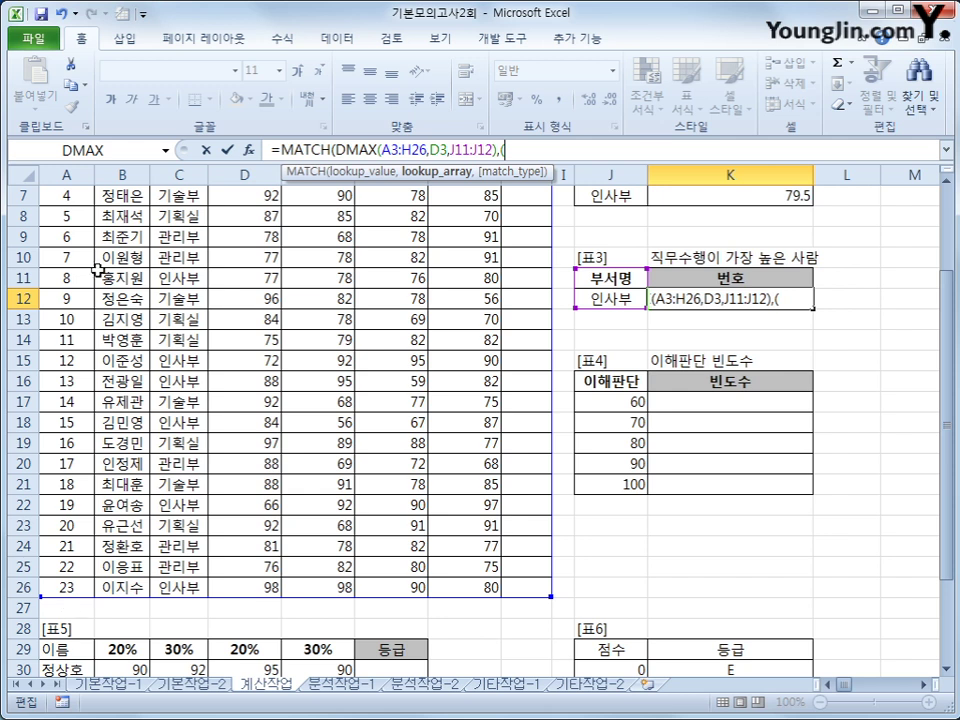
pyautogui.moveTo(950, 410); pyautogui.dragTo(950, 388)
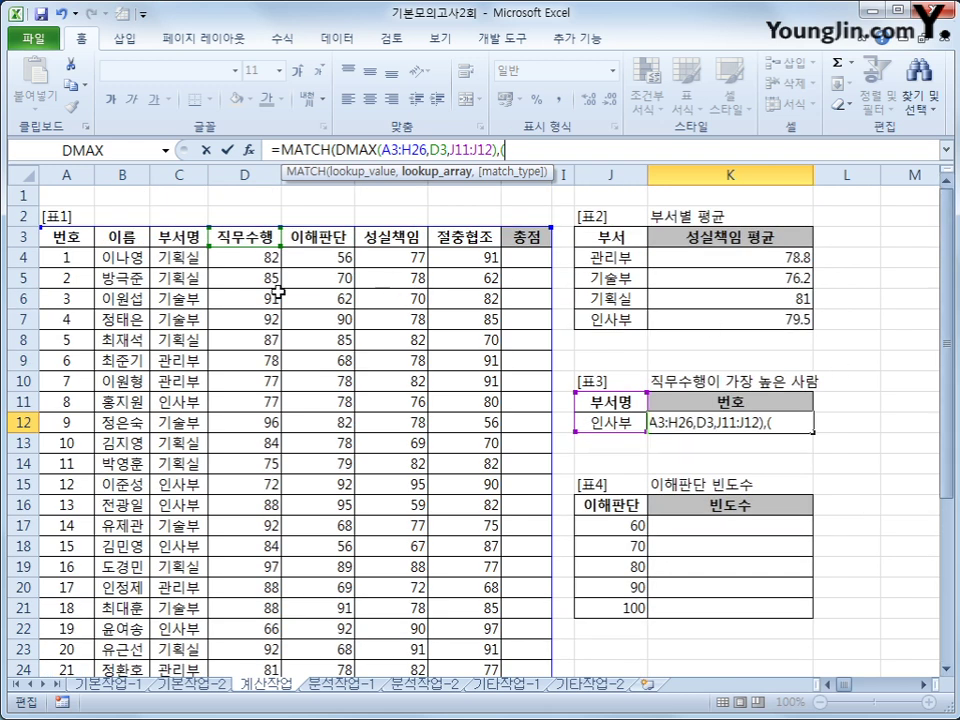
pyautogui.moveTo(175, 257); pyautogui.dragTo(189, 641)
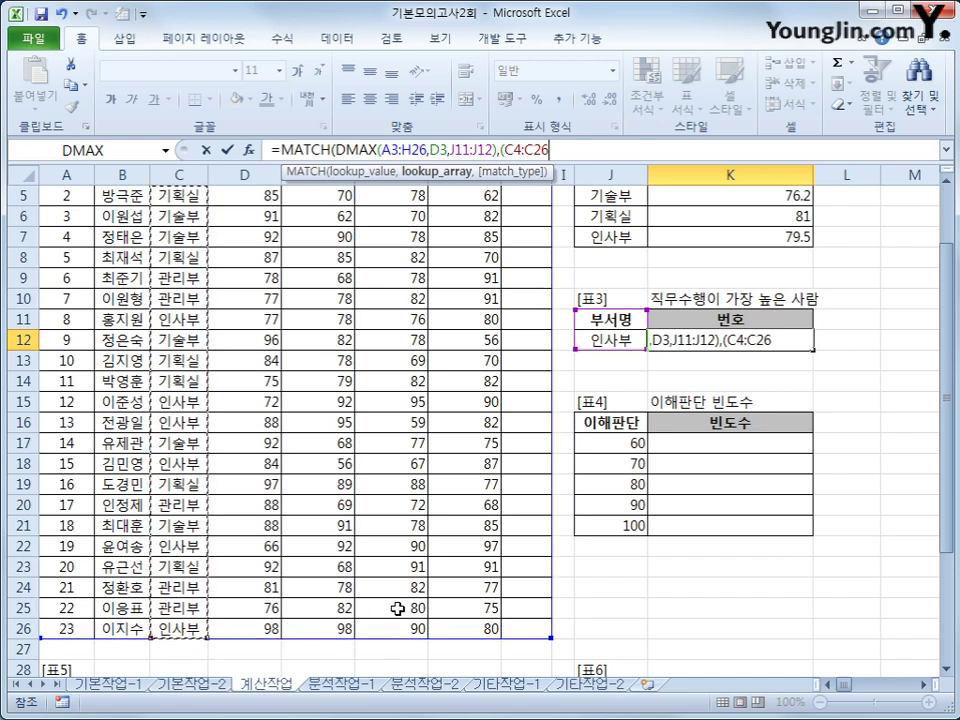
pyautogui.write('=')
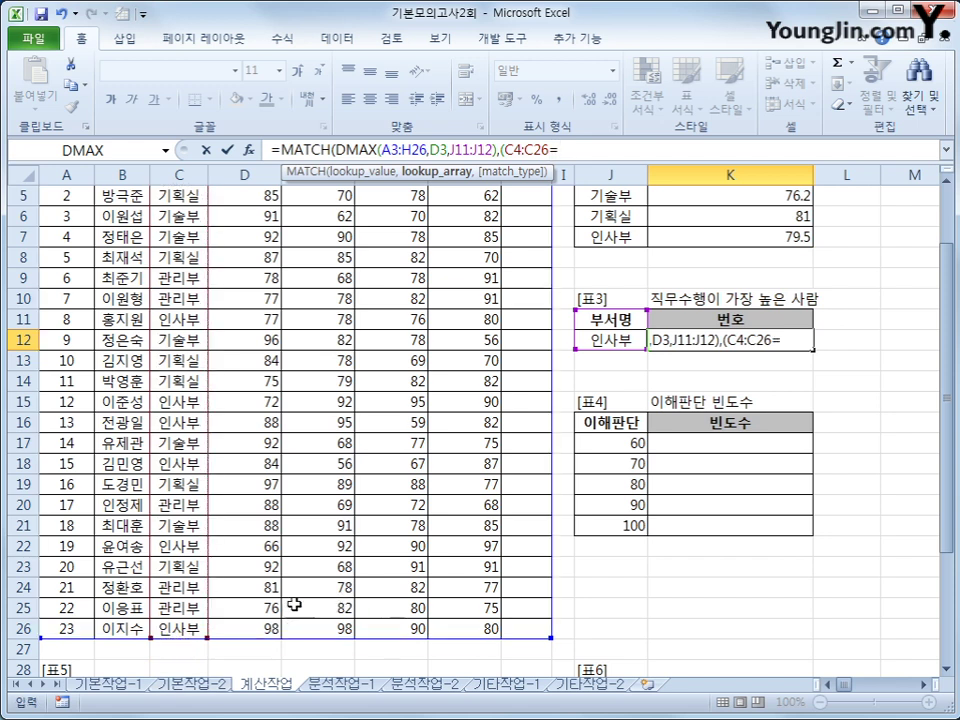
pyautogui.click(617, 337)
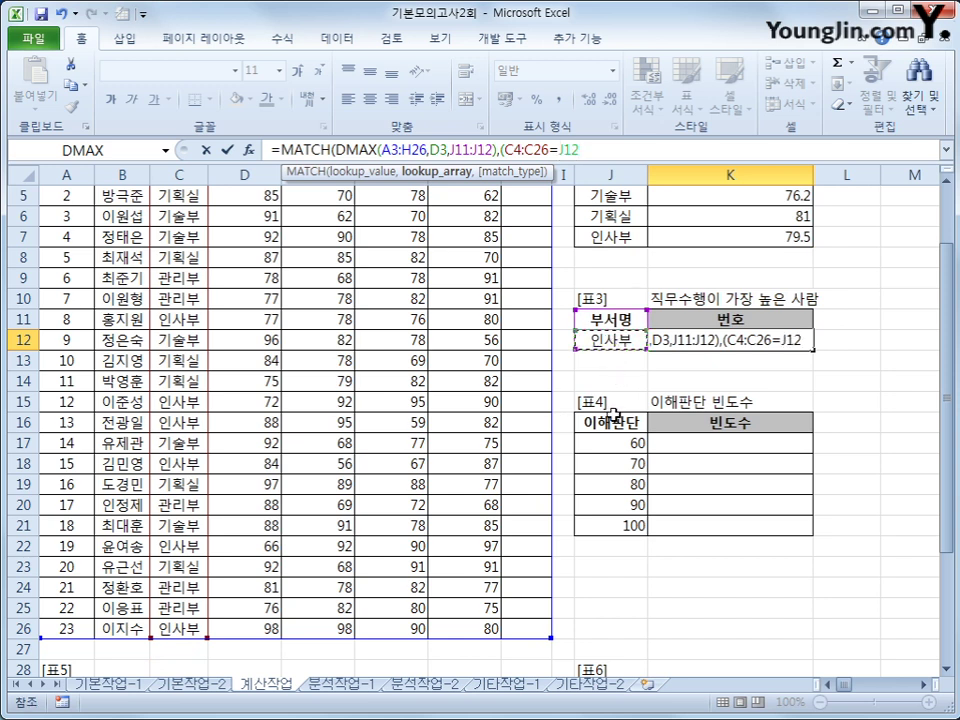
pyautogui.write(')*')
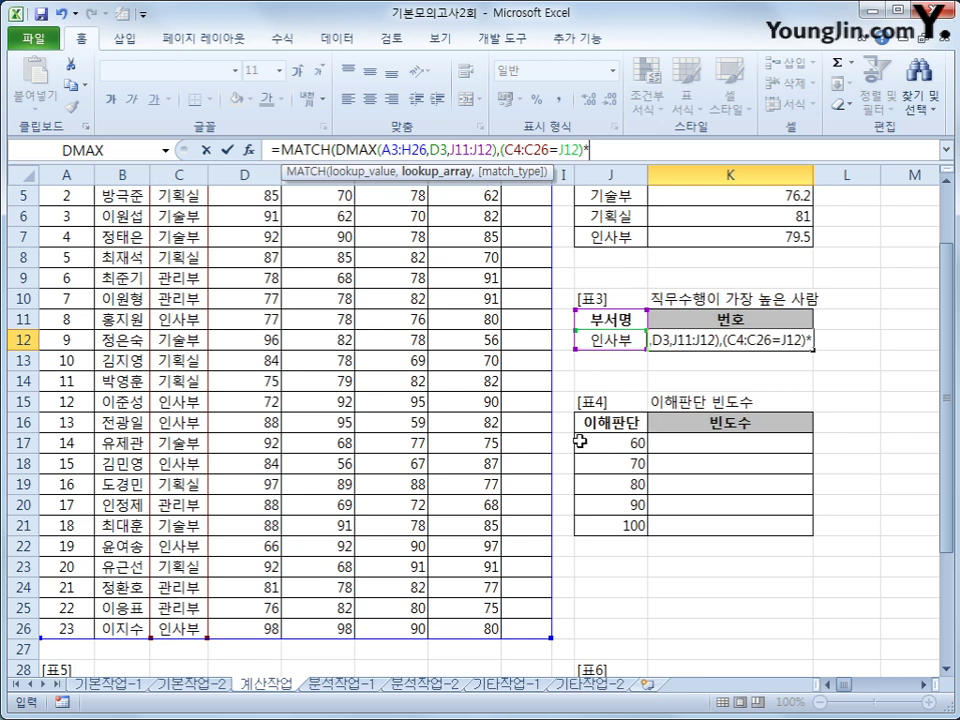
# Finish the lookup array as *D4:D26 with match type 0 and array-enter it, returning 23
pyautogui.moveTo(939, 361); pyautogui.dragTo(939, 335)
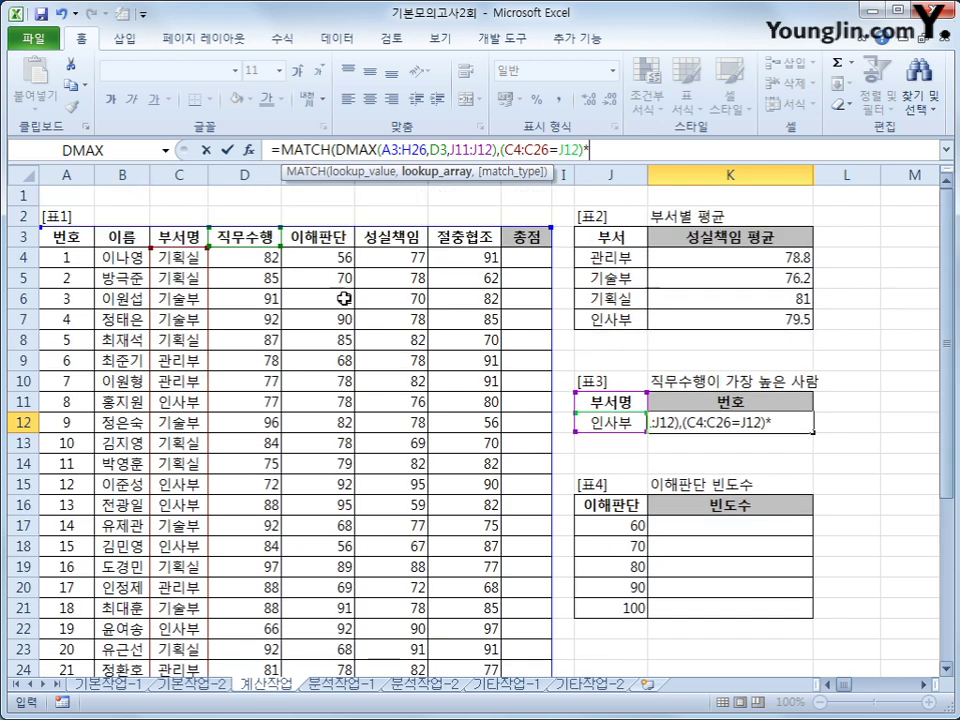
pyautogui.click(244, 259)
pyautogui.moveTo(244, 259); pyautogui.dragTo(248, 633)
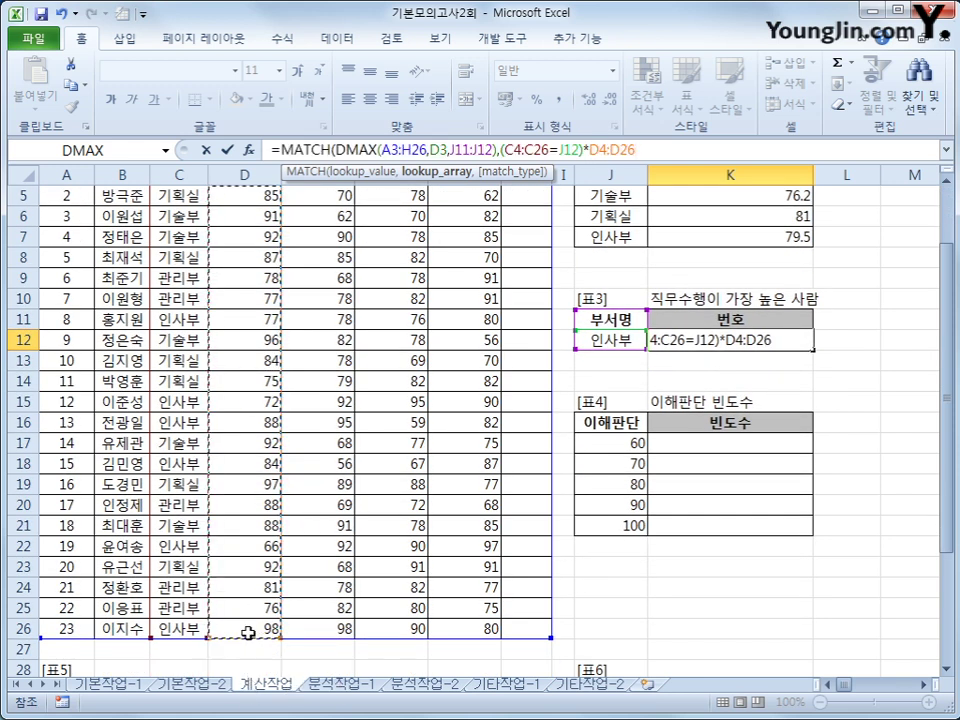
pyautogui.write(',')
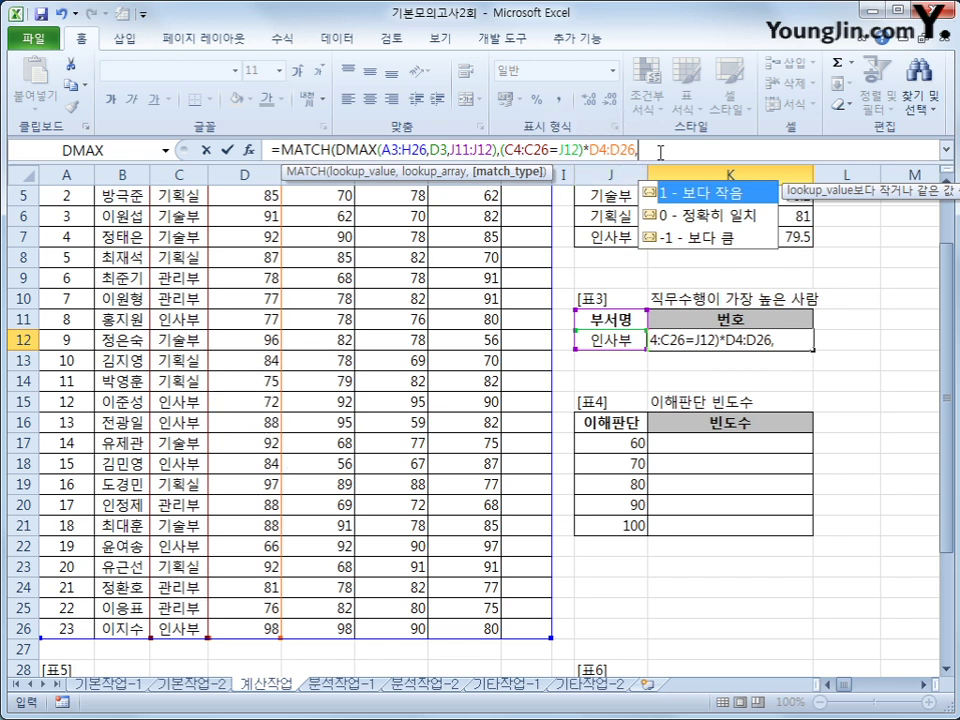
pyautogui.write('0)')
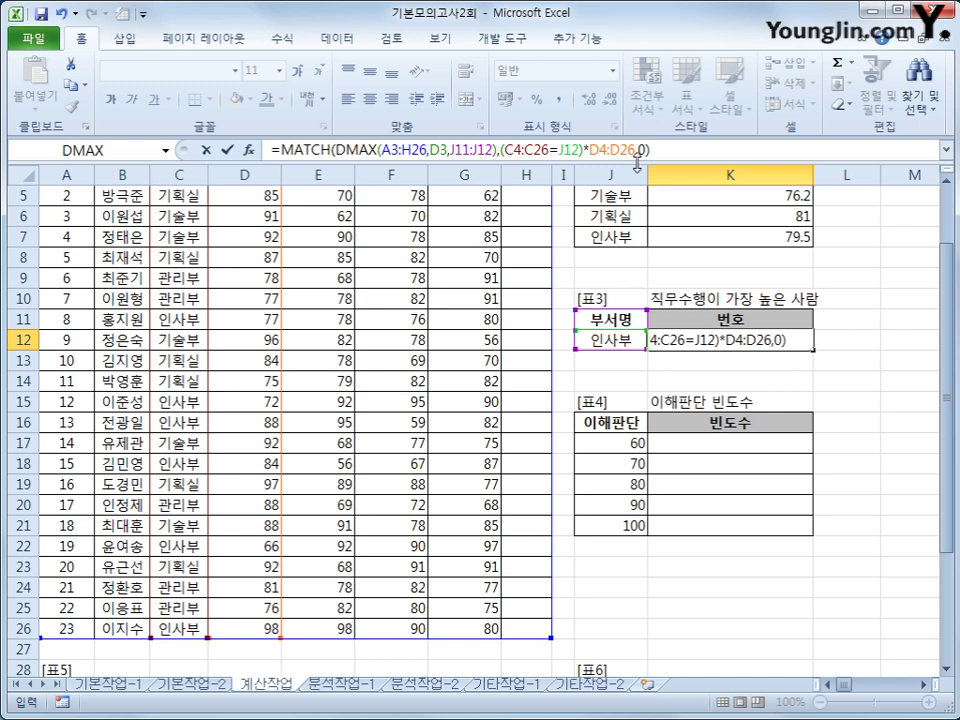
pyautogui.hotkey('ctrl', 'shift', 'Return')
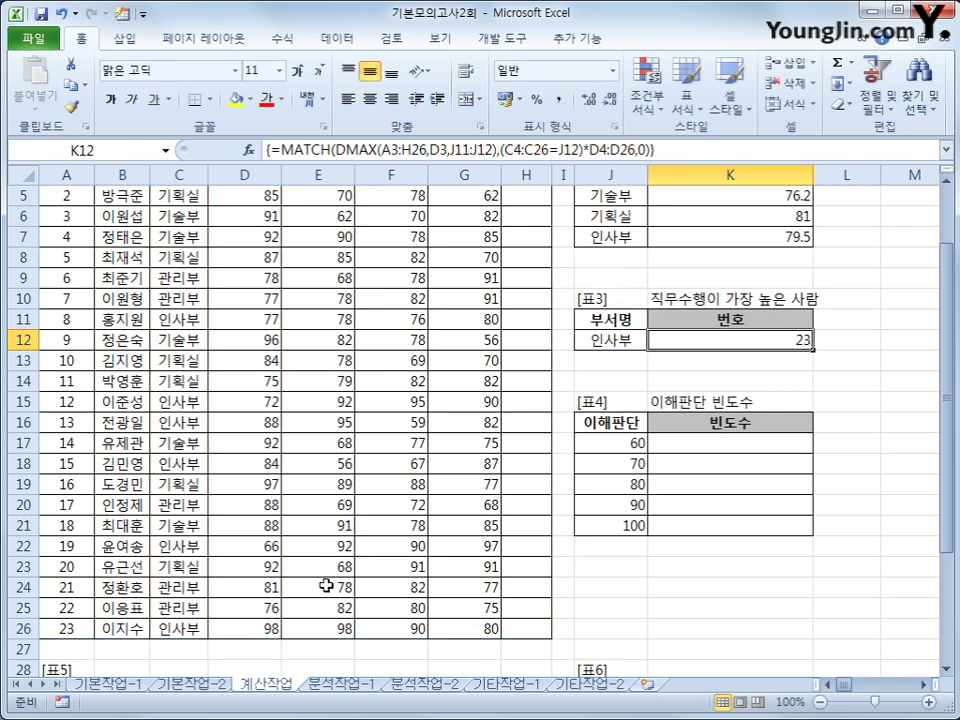
pyautogui.click(268, 626)
pyautogui.click(189, 632)
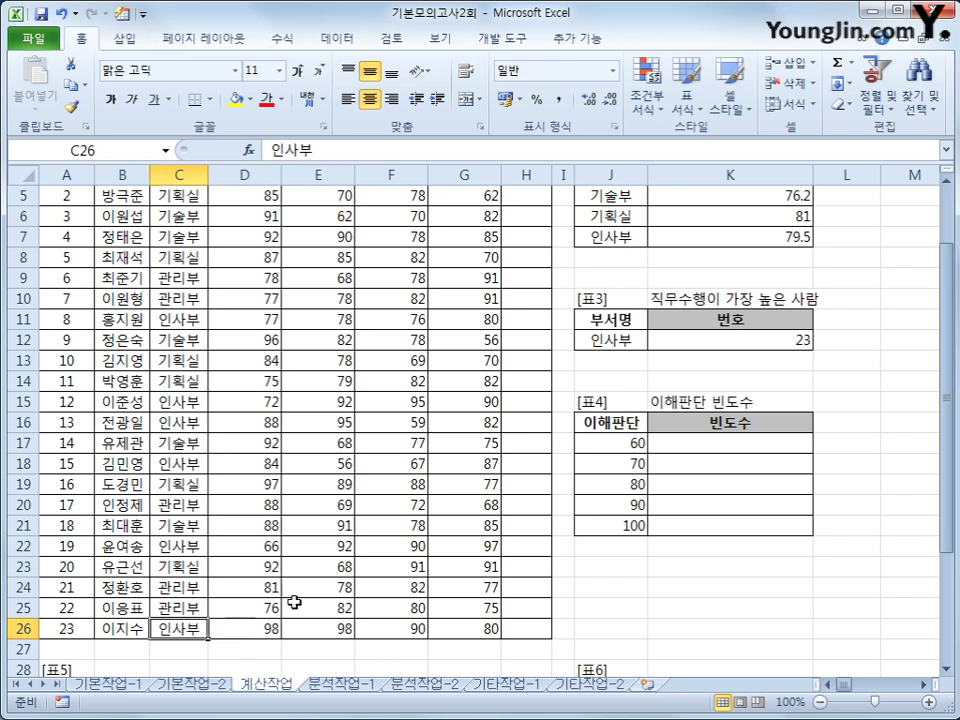
pyautogui.click(75, 627)
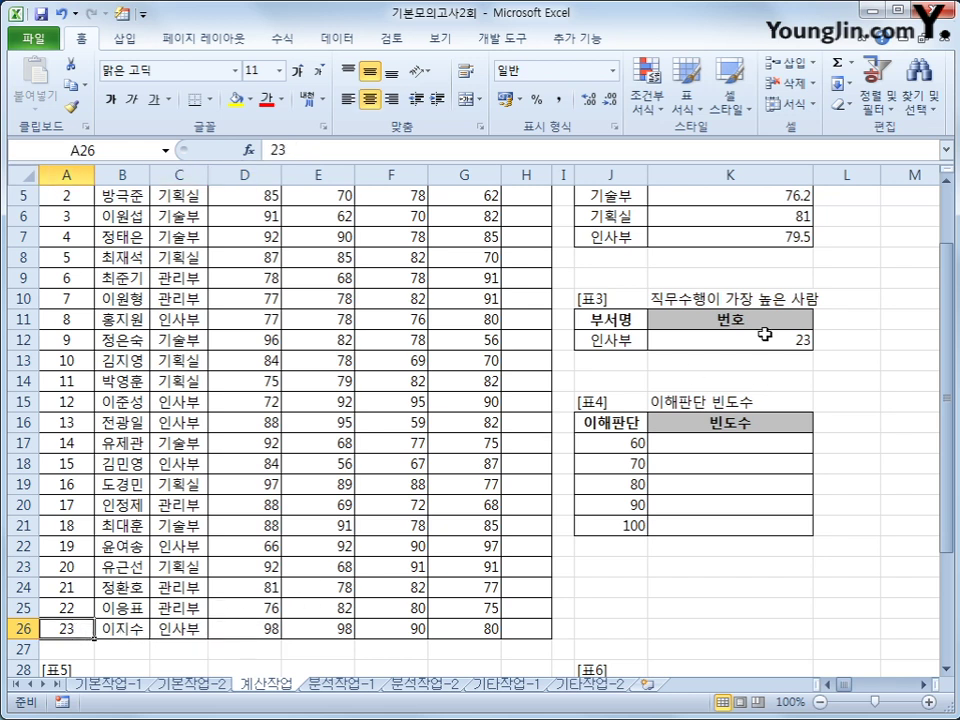
pyautogui.click(763, 338)
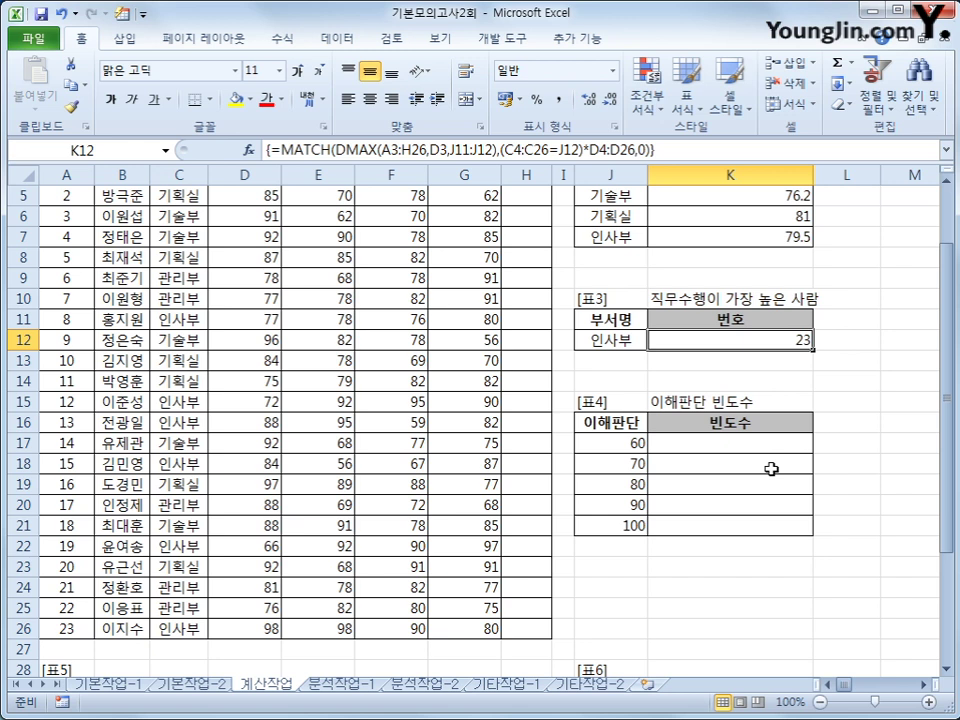
pyautogui.click(678, 442)
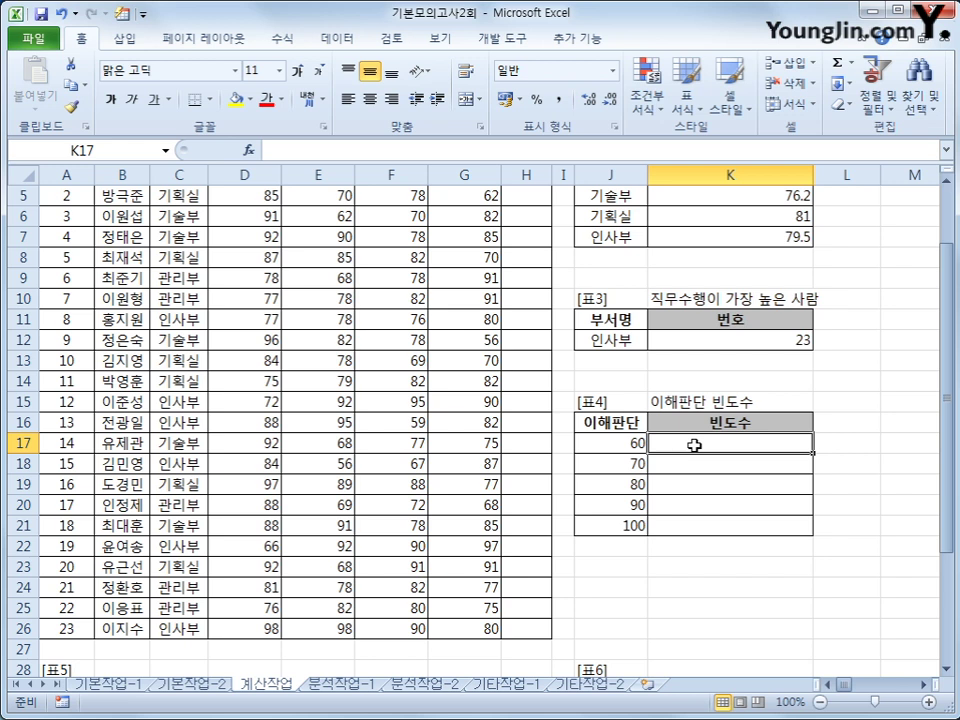
# Array-enter =FREQUENCY(E4:E26,J17:J21) in K17:K21, giving counts 2, 6, 5, 5, 5
pyautogui.moveTo(694, 445); pyautogui.dragTo(695, 522)
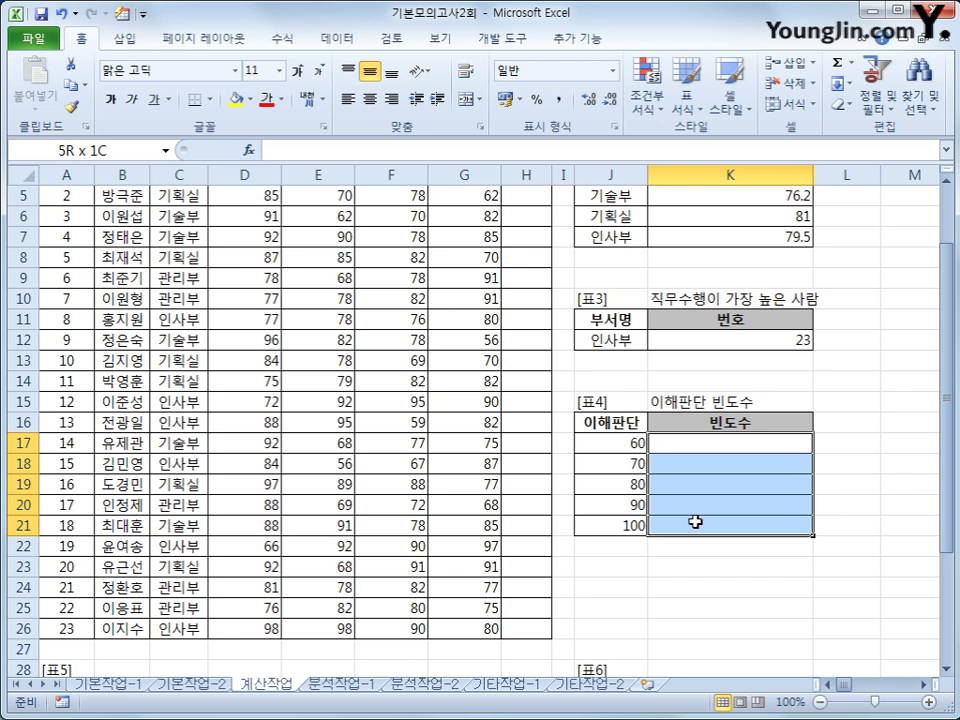
pyautogui.moveTo(695, 522); pyautogui.dragTo(695, 522)
pyautogui.write('=fr')
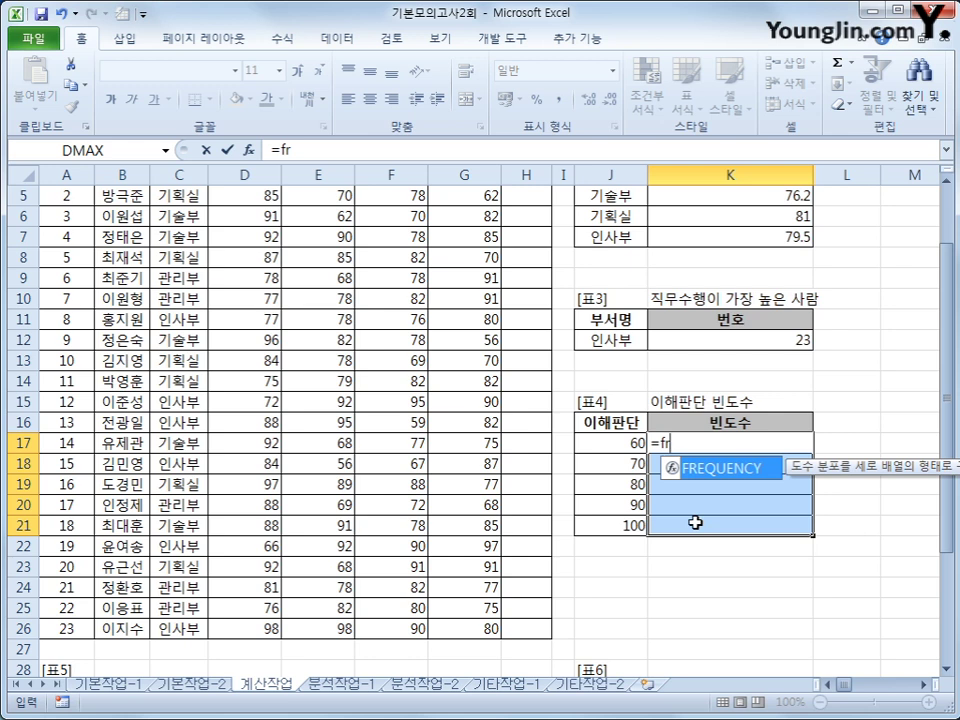
pyautogui.press('Tab')
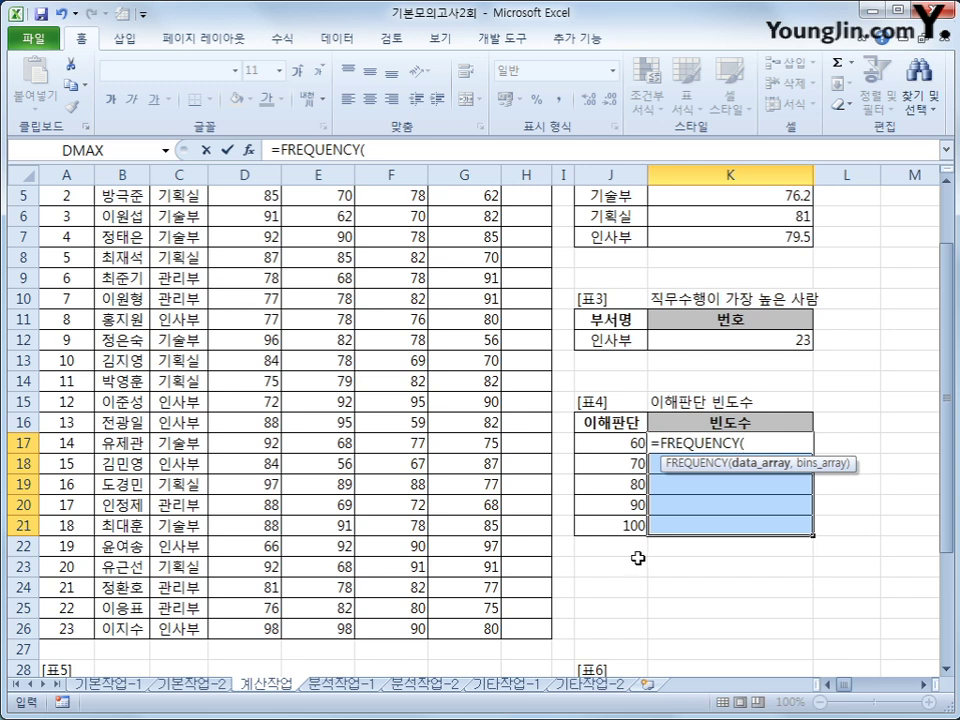
pyautogui.scroll(2, 617, 493)
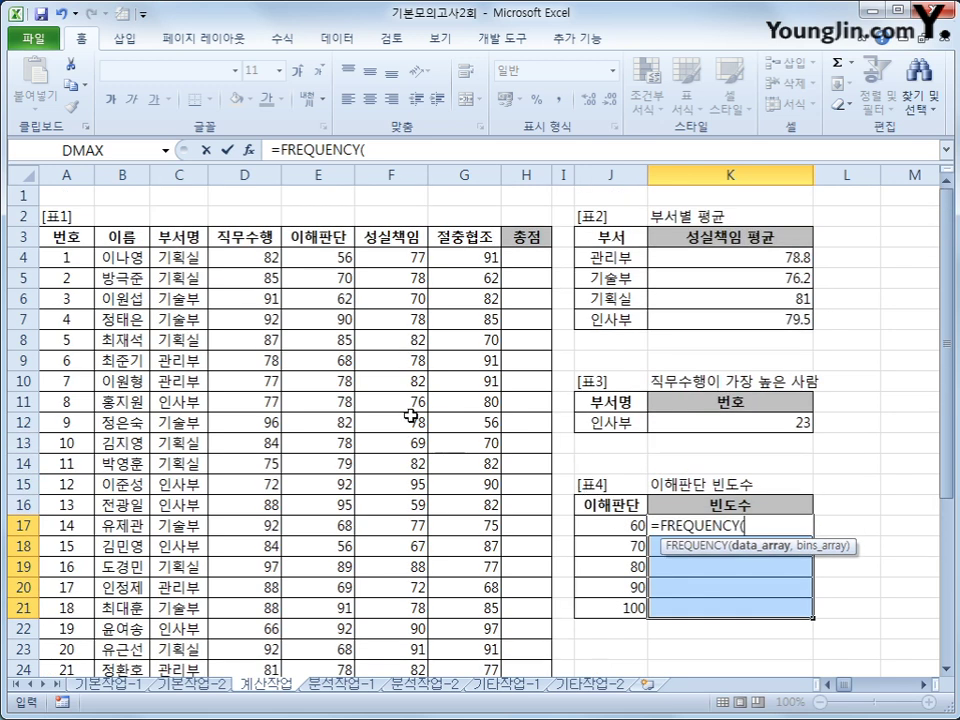
pyautogui.click(310, 260)
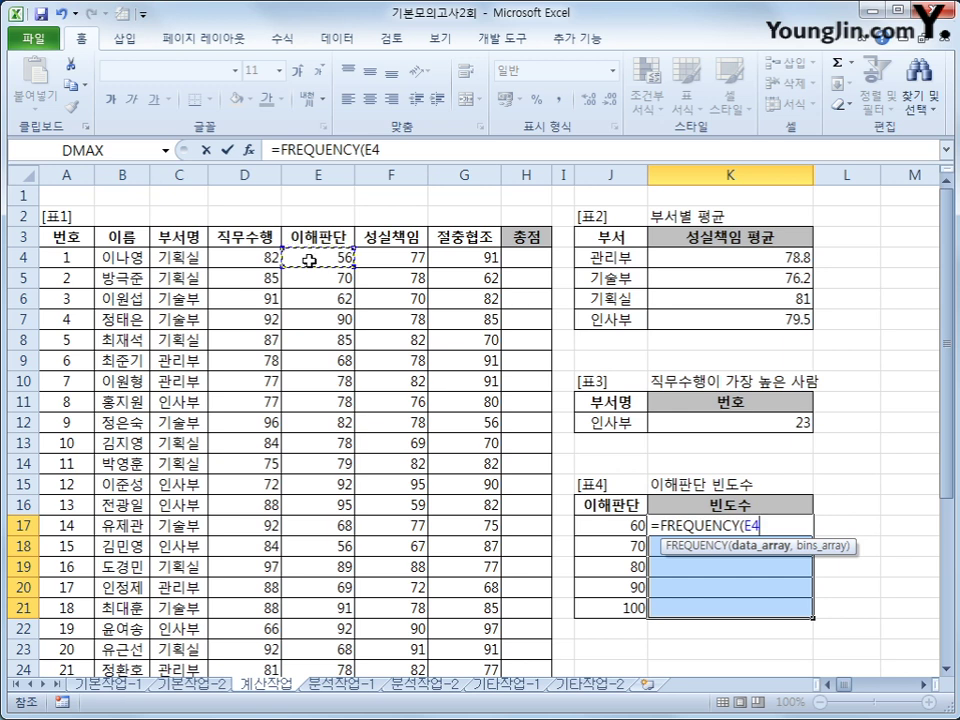
pyautogui.moveTo(310, 260); pyautogui.dragTo(336, 630)
pyautogui.write(',')
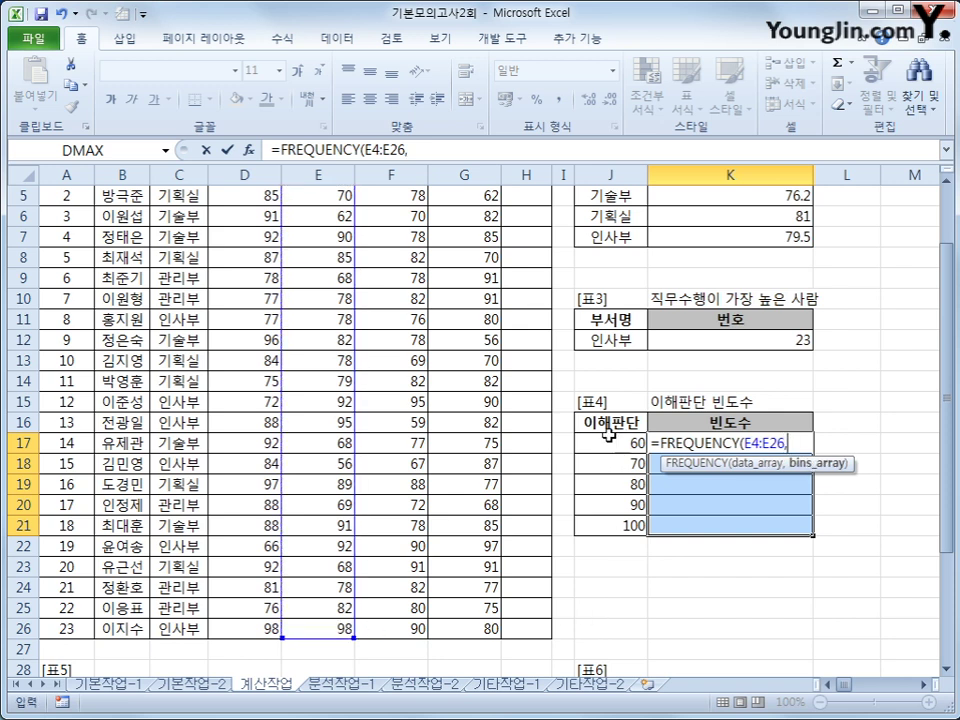
pyautogui.moveTo(611, 441); pyautogui.dragTo(608, 527)
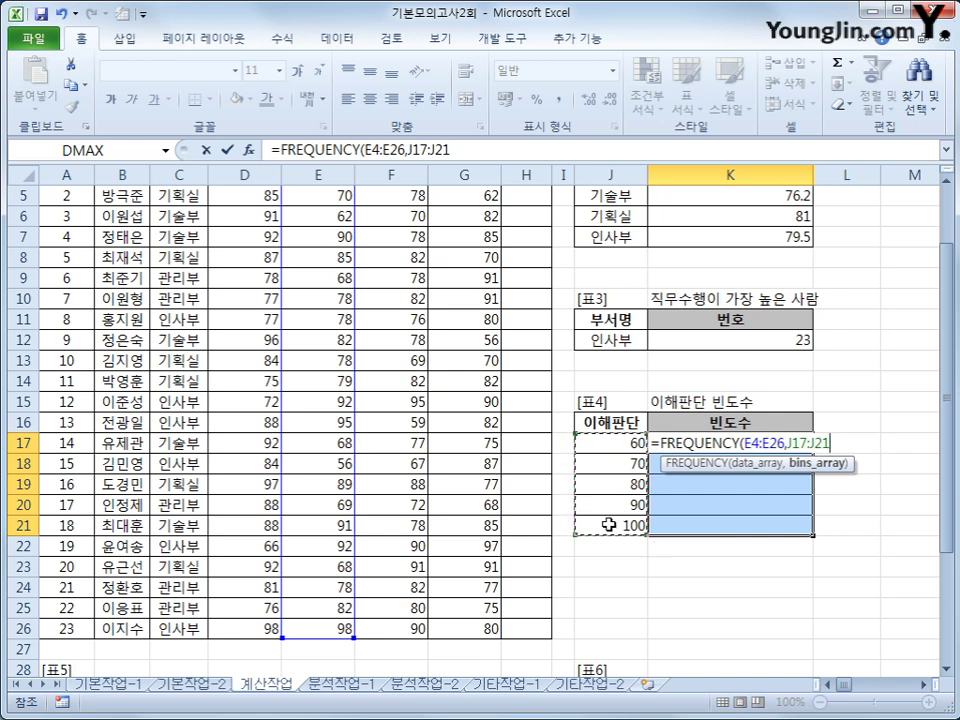
pyautogui.write(')')
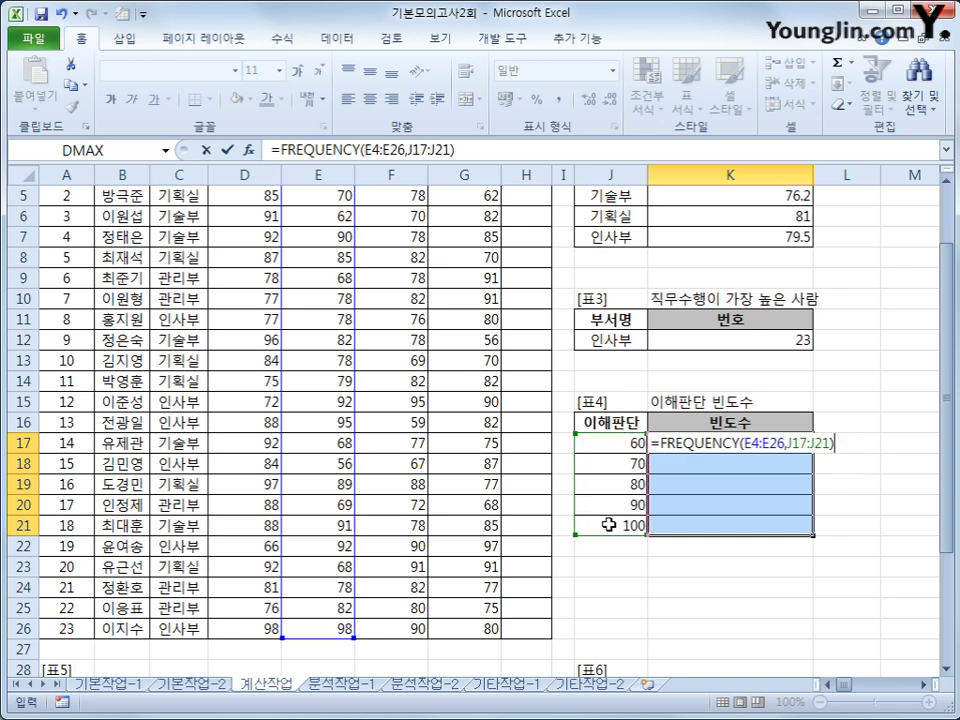
pyautogui.hotkey('ctrl', 'shift', 'Return')
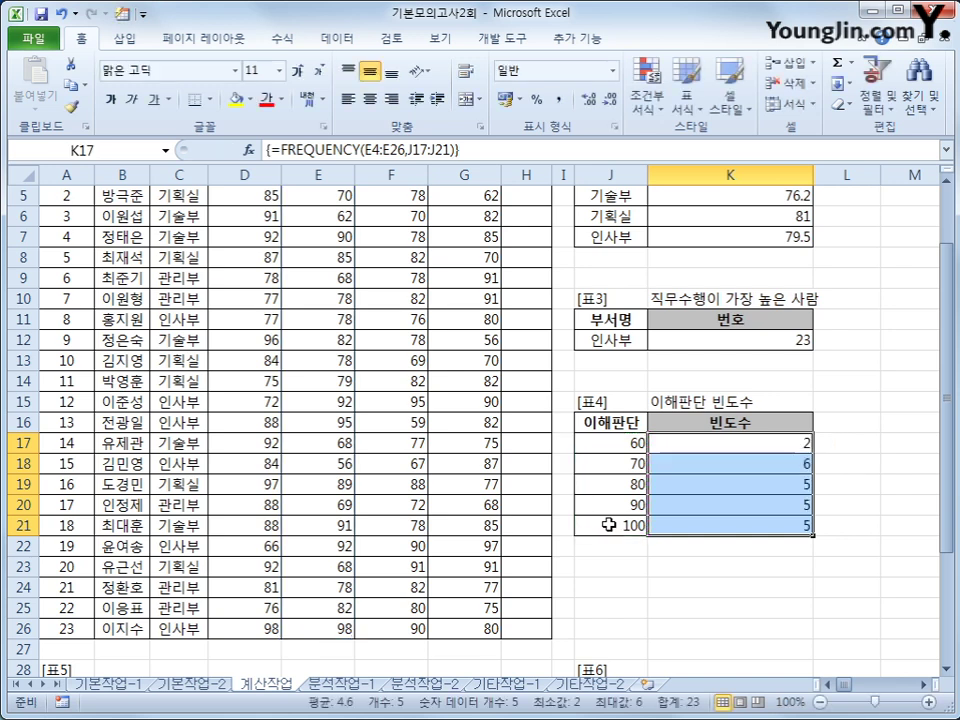
pyautogui.click(632, 446)
pyautogui.scroll(1, 380, 501)
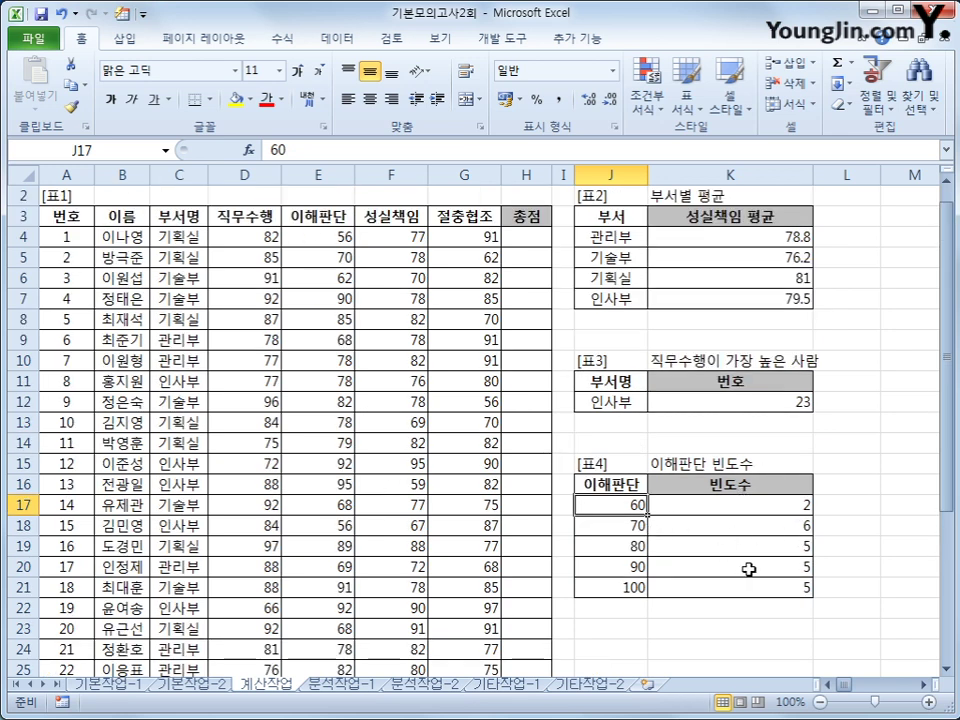
# Wrap the K17:K21 FREQUENCY array in TEXT(…,"0명") so the counts read 2명, 6명, 5명, 5명, 5명
pyautogui.click(752, 508)
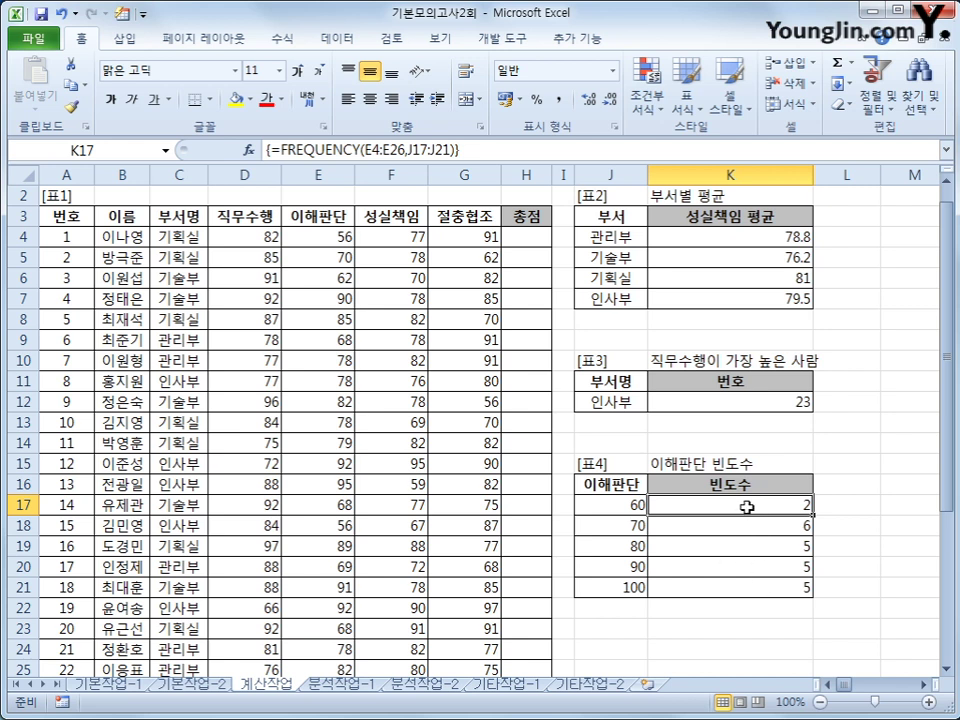
pyautogui.moveTo(747, 508); pyautogui.dragTo(745, 579)
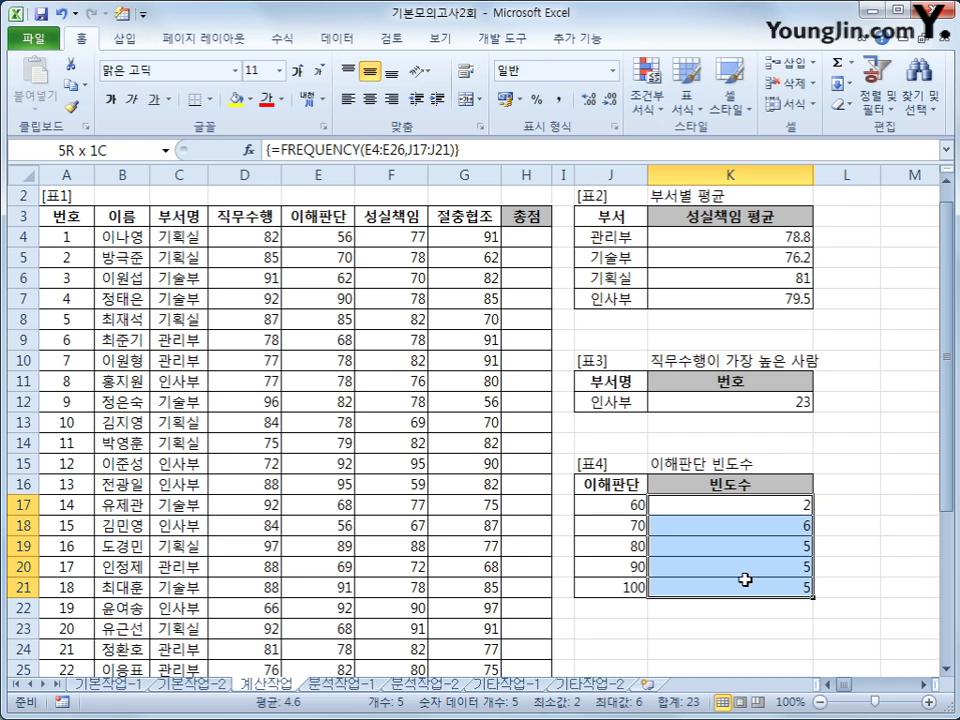
pyautogui.moveTo(745, 579); pyautogui.dragTo(745, 579)
pyautogui.click(275, 153)
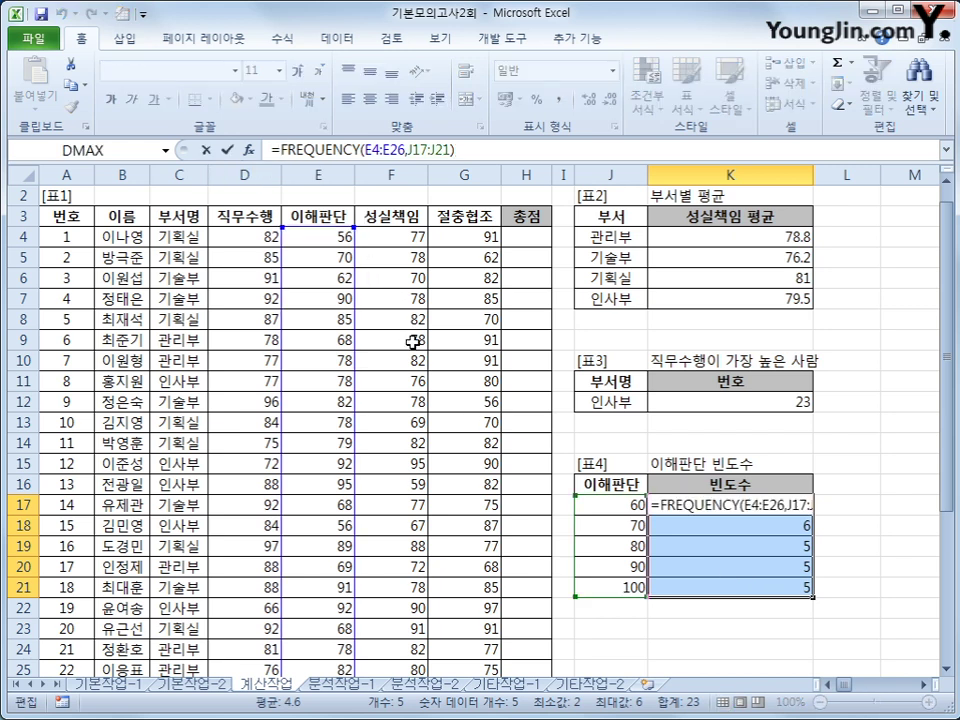
pyautogui.write('tex')
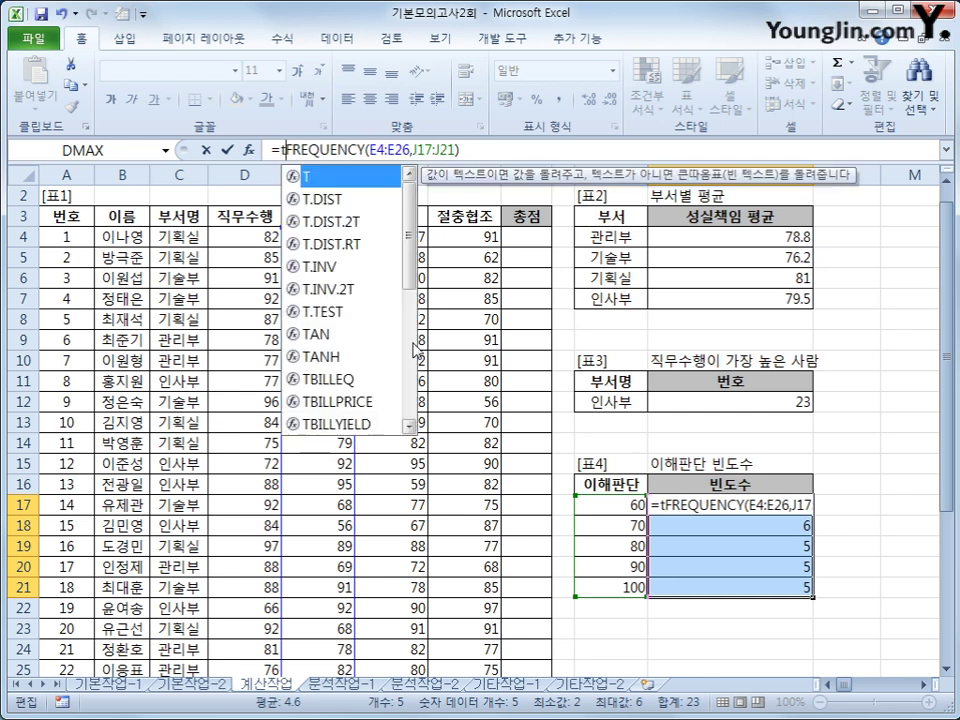
pyautogui.press('Tab')
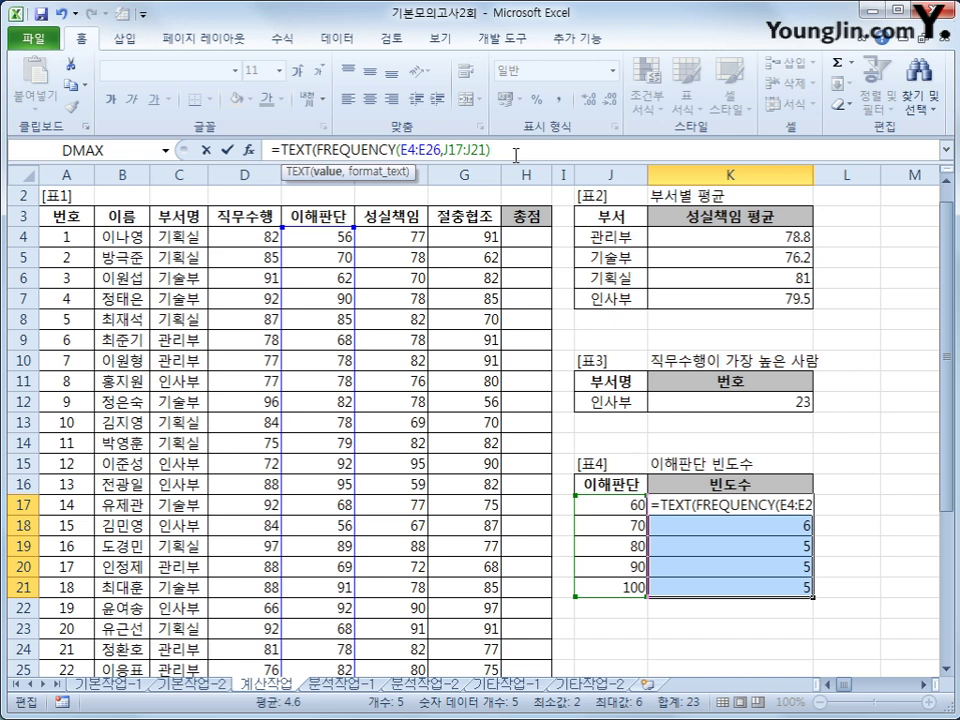
pyautogui.write(',')
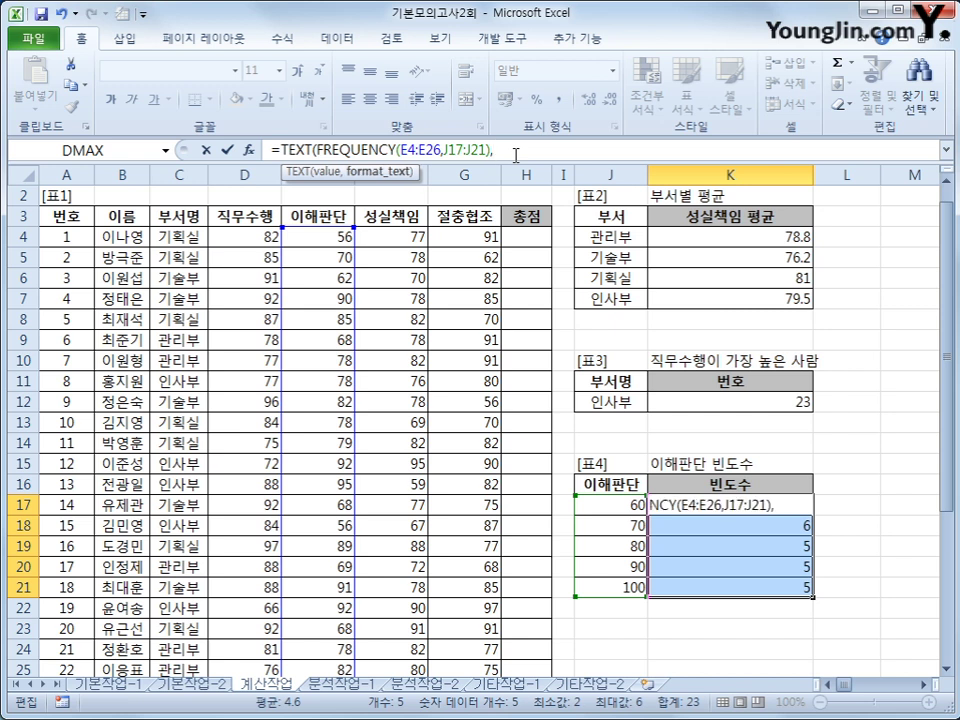
pyautogui.write('"0명"')
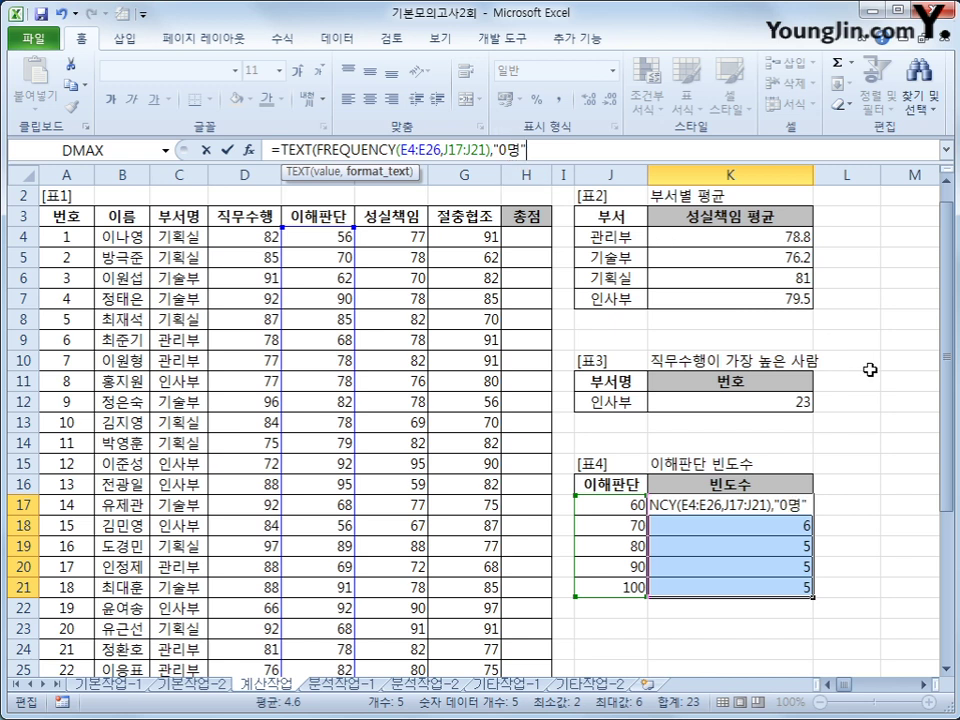
pyautogui.write(')')
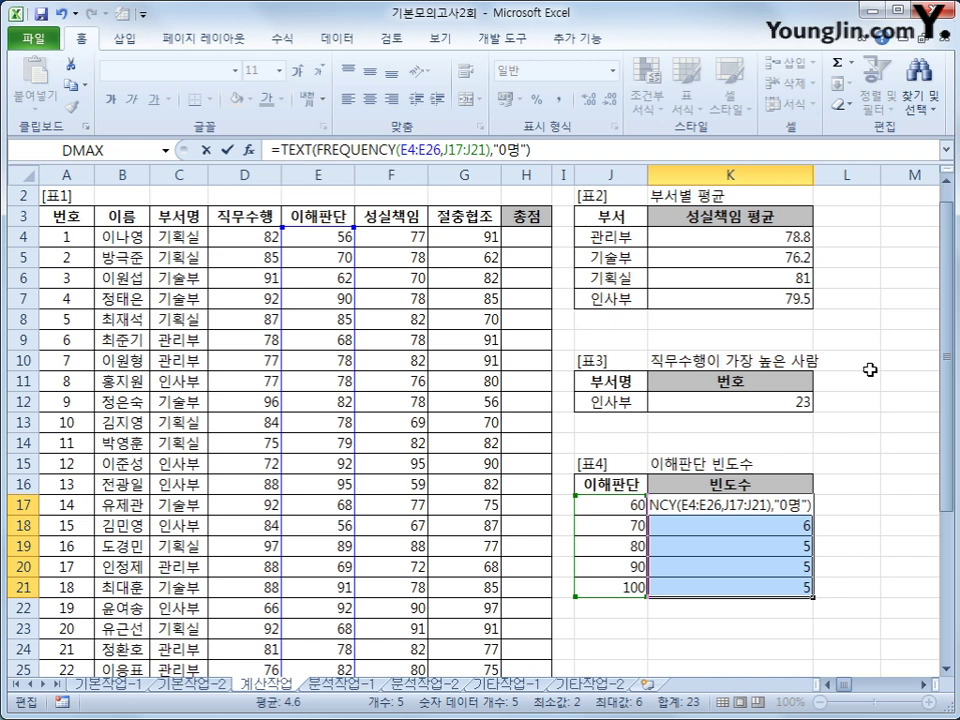
pyautogui.hotkey('ctrl', 'shift', 'Return')
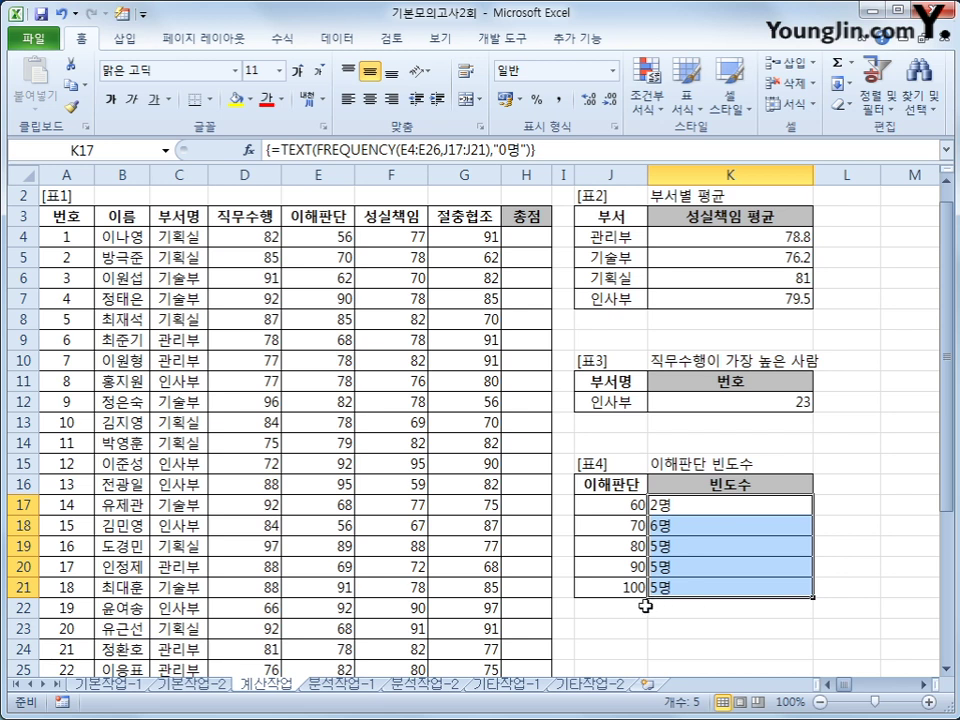
pyautogui.scroll(-4, 645, 595)
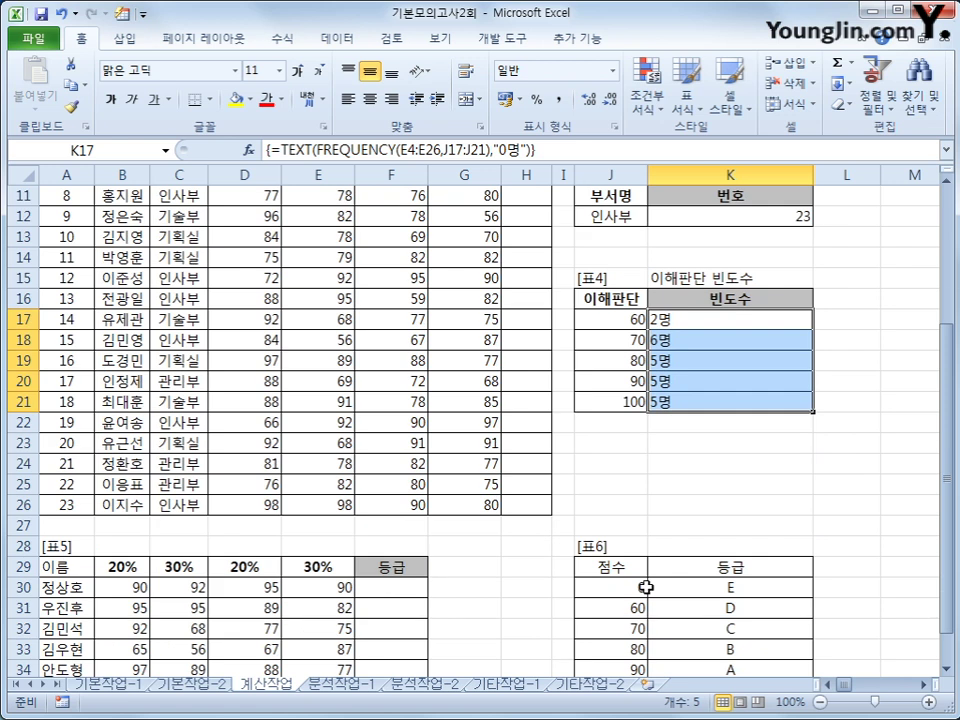
pyautogui.click(400, 528)
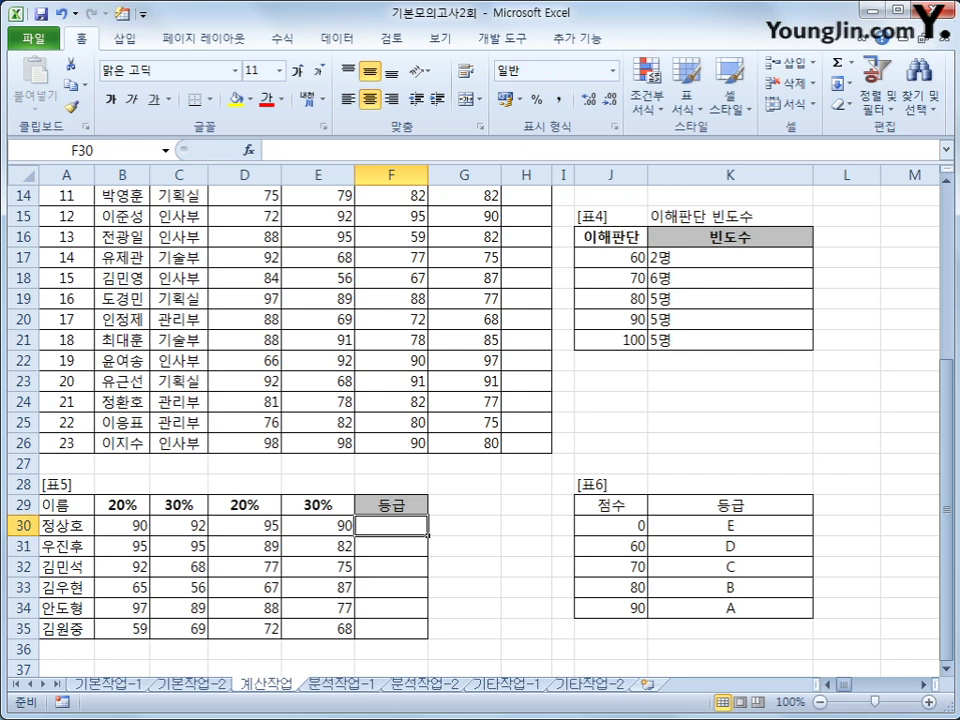
pyautogui.moveTo(111, 506); pyautogui.dragTo(302, 508)
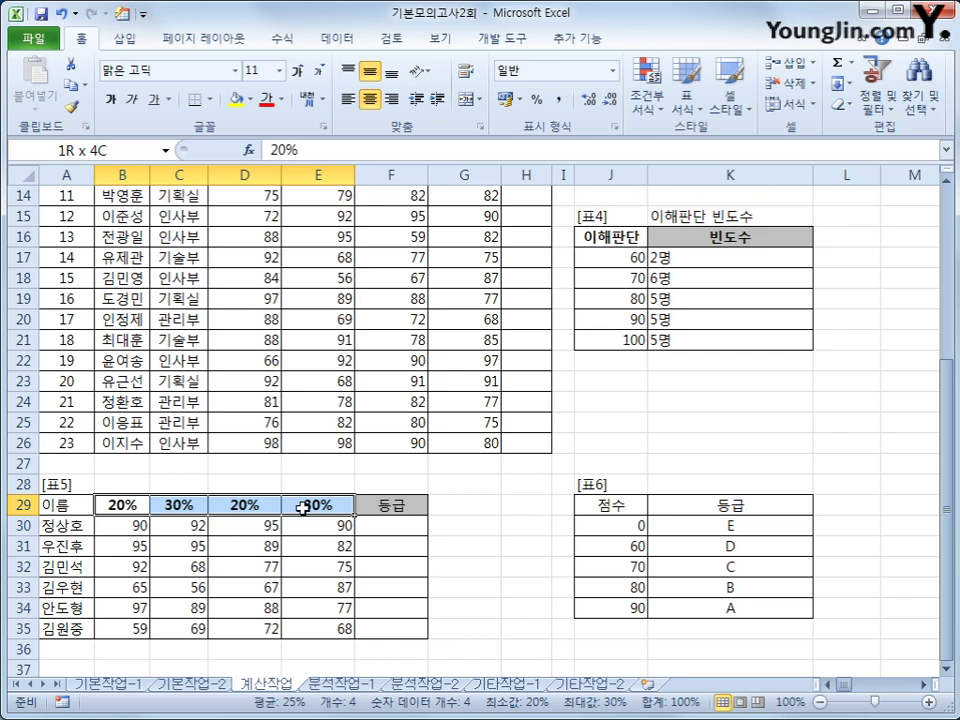
pyautogui.click(379, 528)
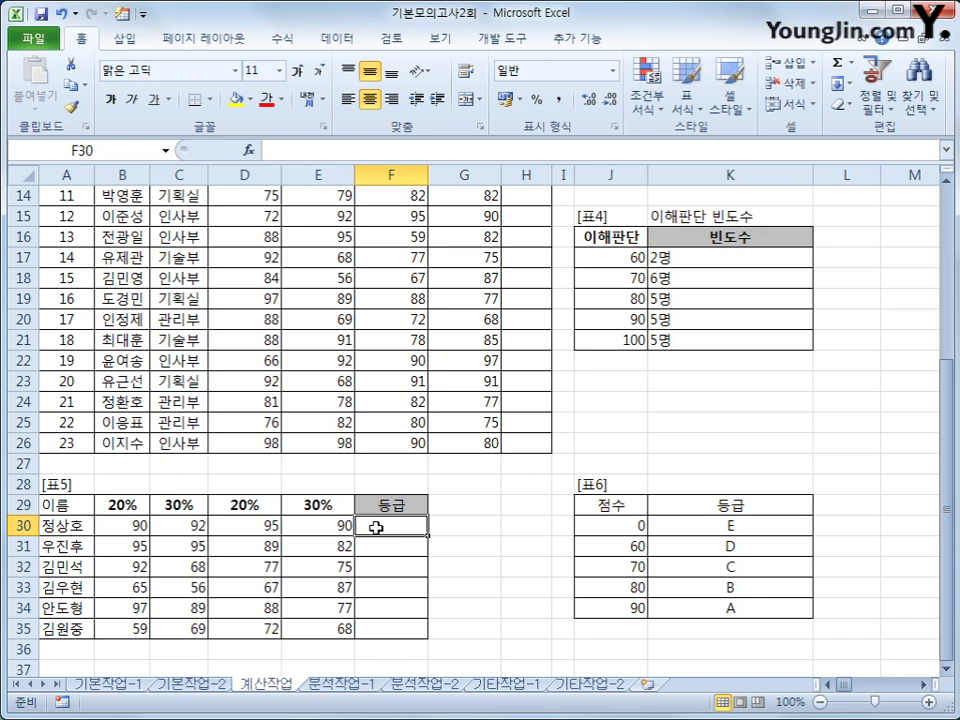
pyautogui.click(137, 528)
pyautogui.click(236, 534)
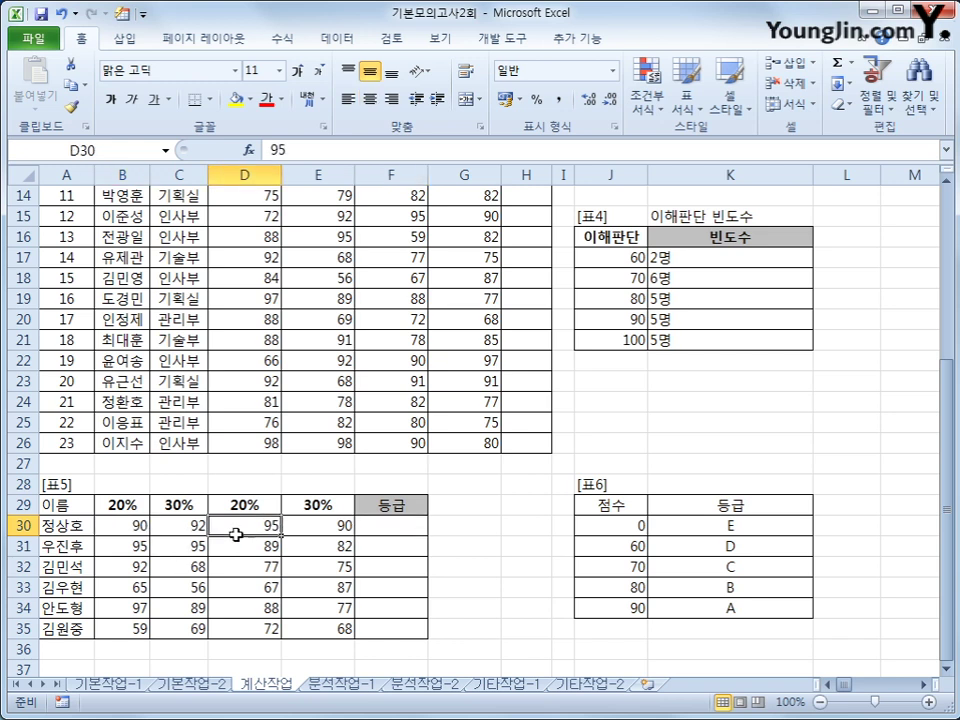
pyautogui.click(313, 524)
pyautogui.click(120, 505)
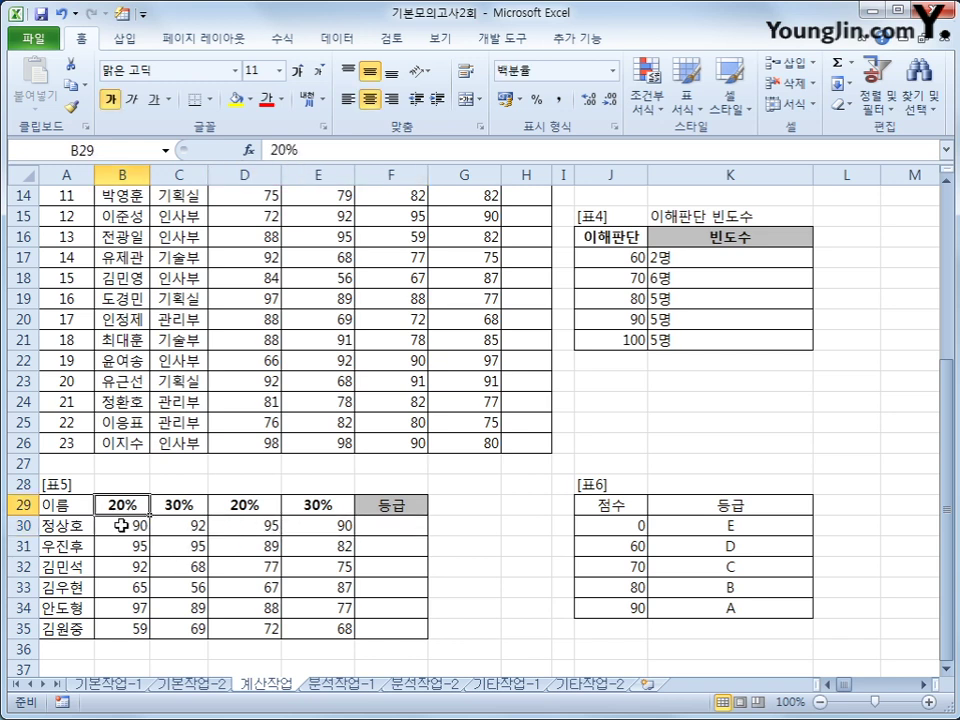
pyautogui.click(342, 523)
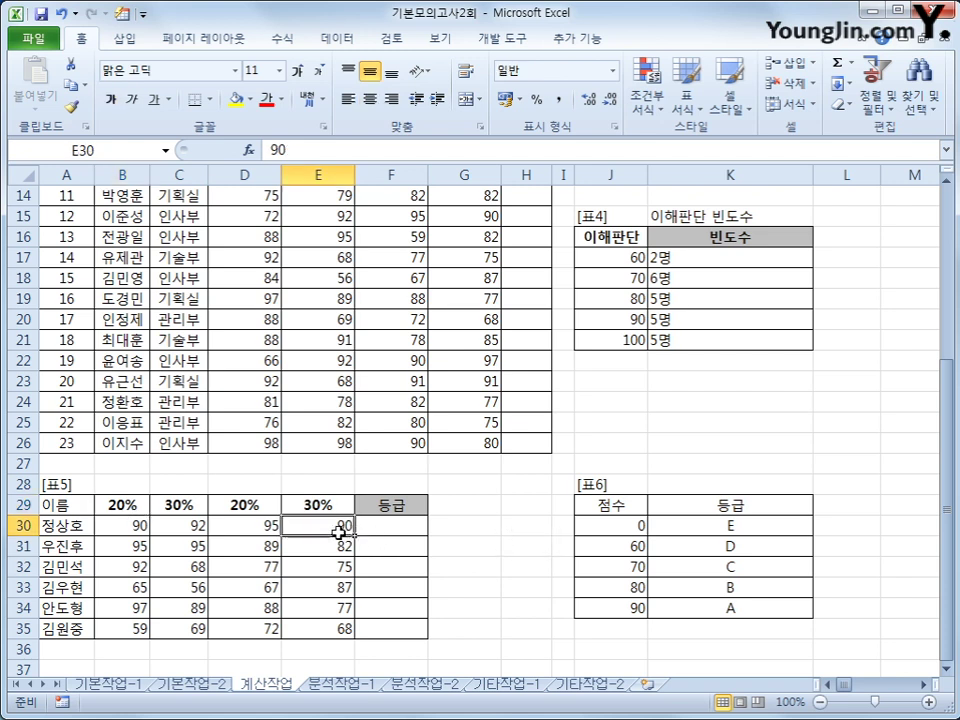
pyautogui.click(377, 535)
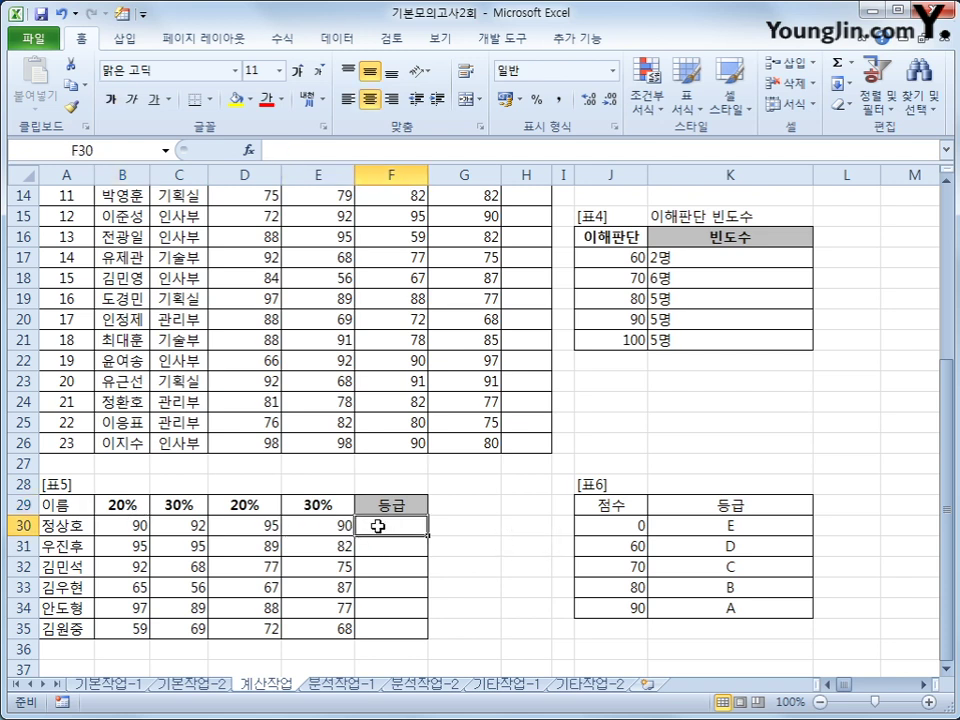
# Enter =SUMPRODUCT(B30:E30,$B$29:$E$29) in F30 for the first weighted score
pyautogui.write('=')
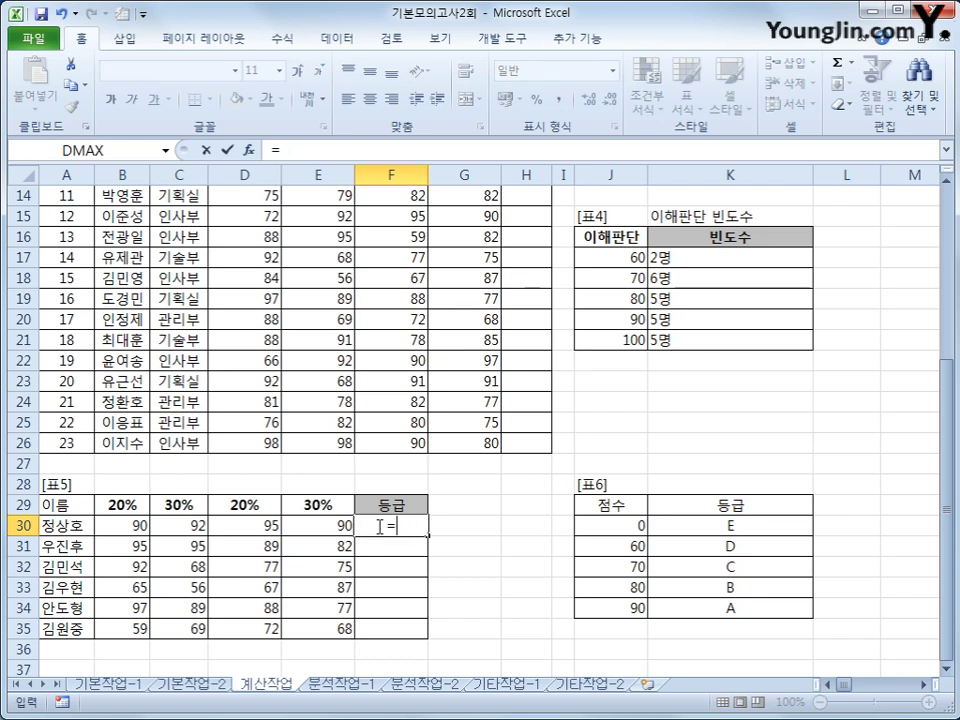
pyautogui.write('sum')
pyautogui.press('Down')
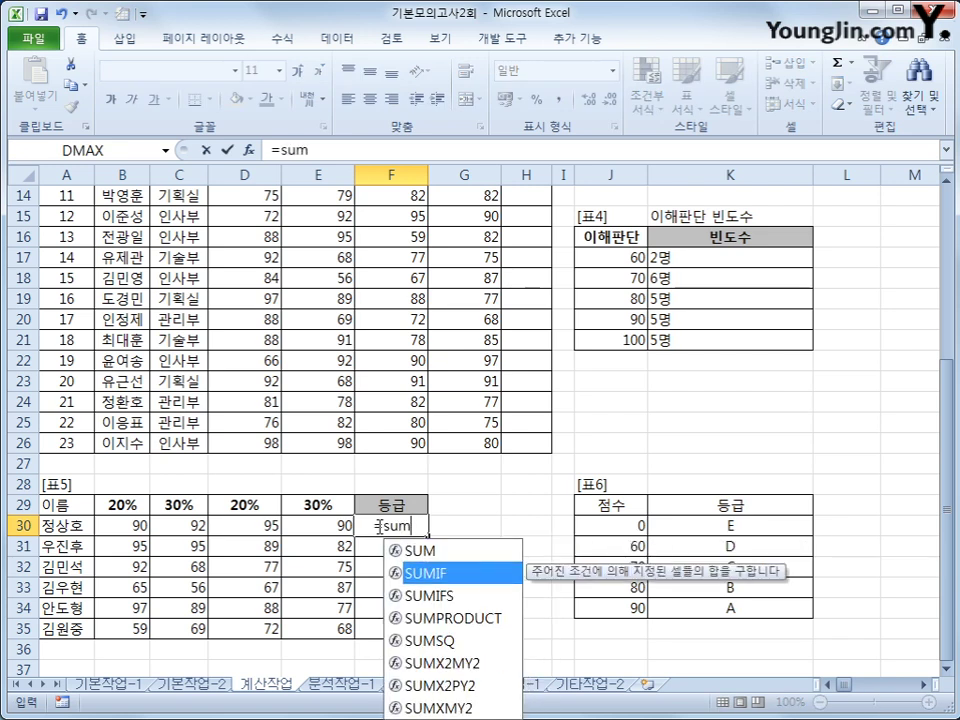
pyautogui.press('Down')
pyautogui.press('Down')
pyautogui.press('Tab')
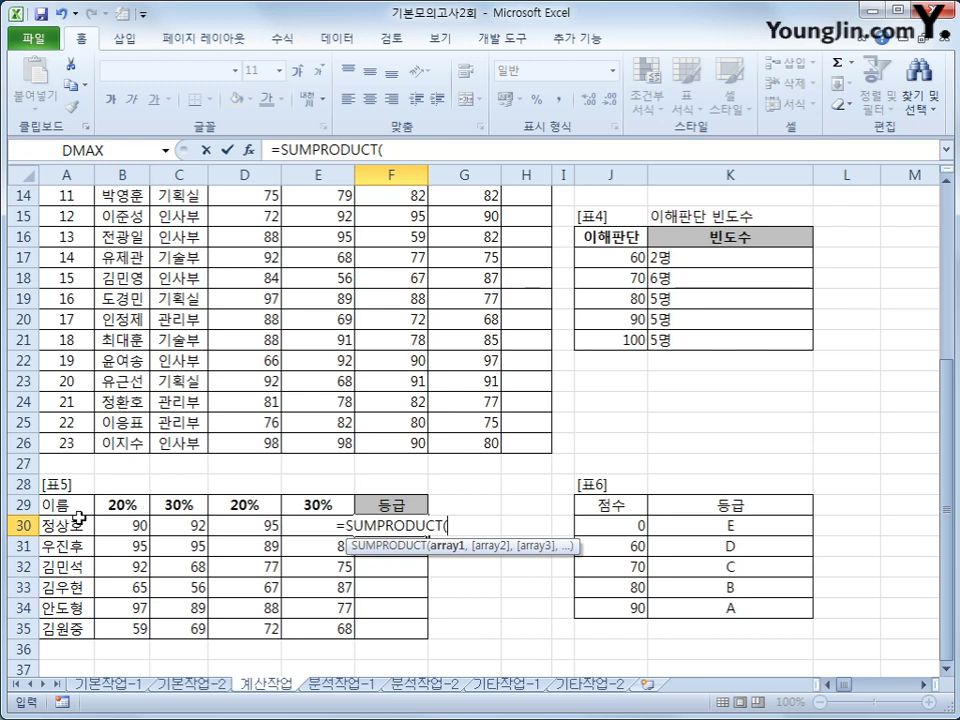
pyautogui.moveTo(133, 523); pyautogui.dragTo(289, 524)
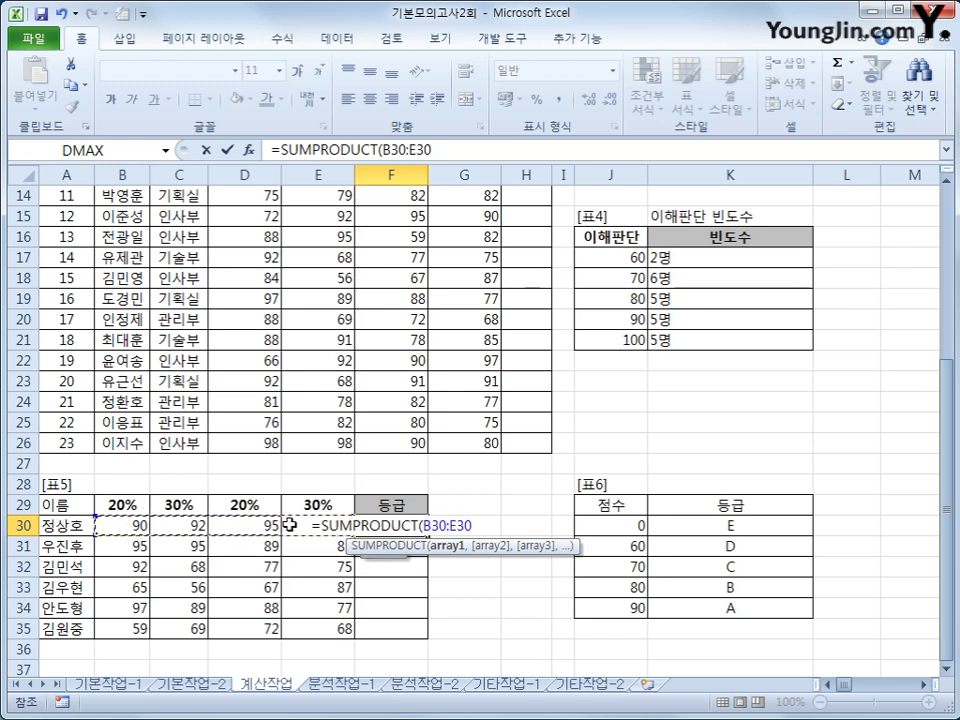
pyautogui.write(',')
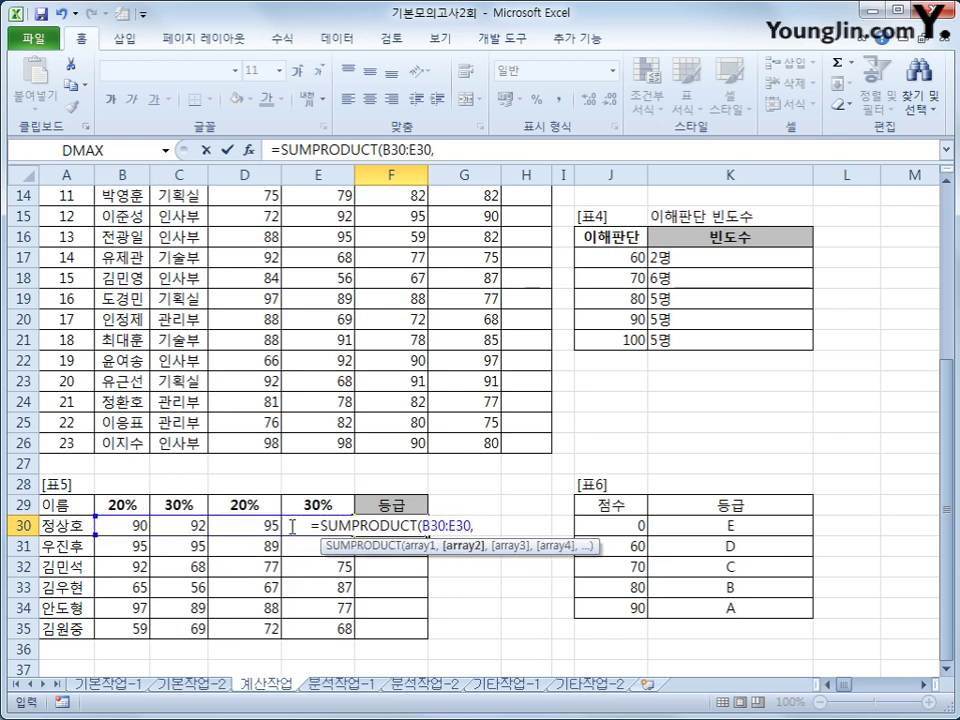
pyautogui.moveTo(112, 504); pyautogui.dragTo(285, 503)
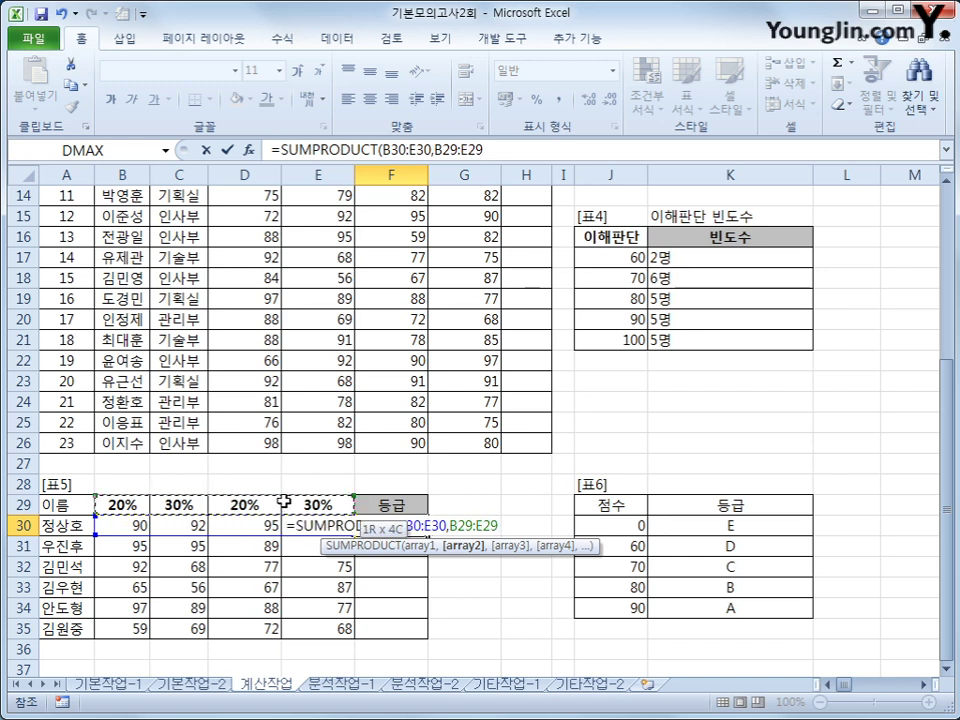
pyautogui.press('F4')
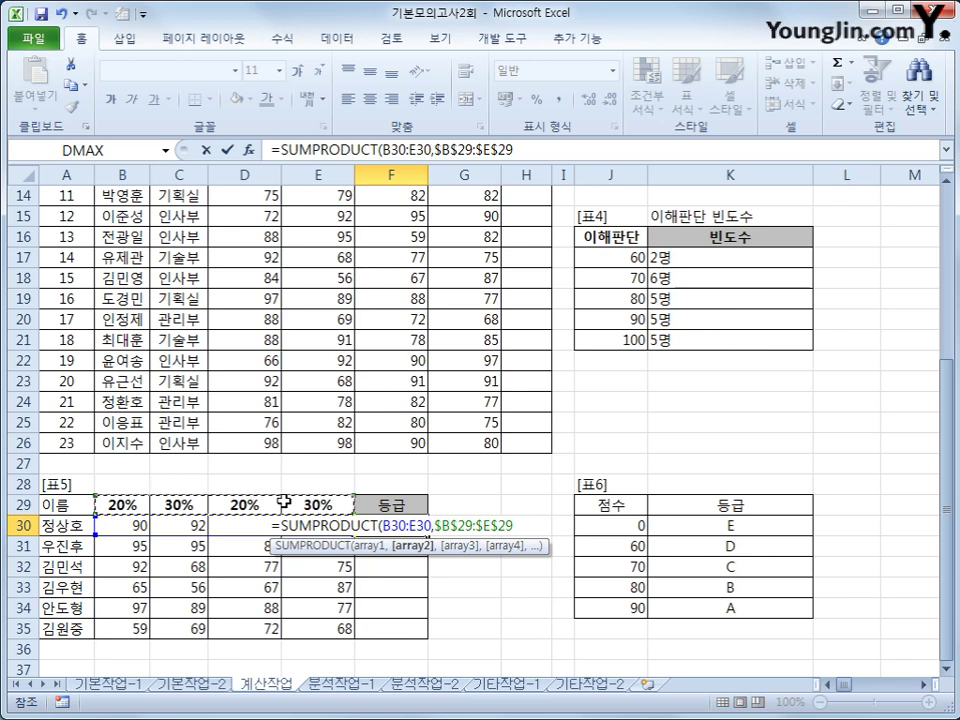
pyautogui.write(')')
pyautogui.press('Return')
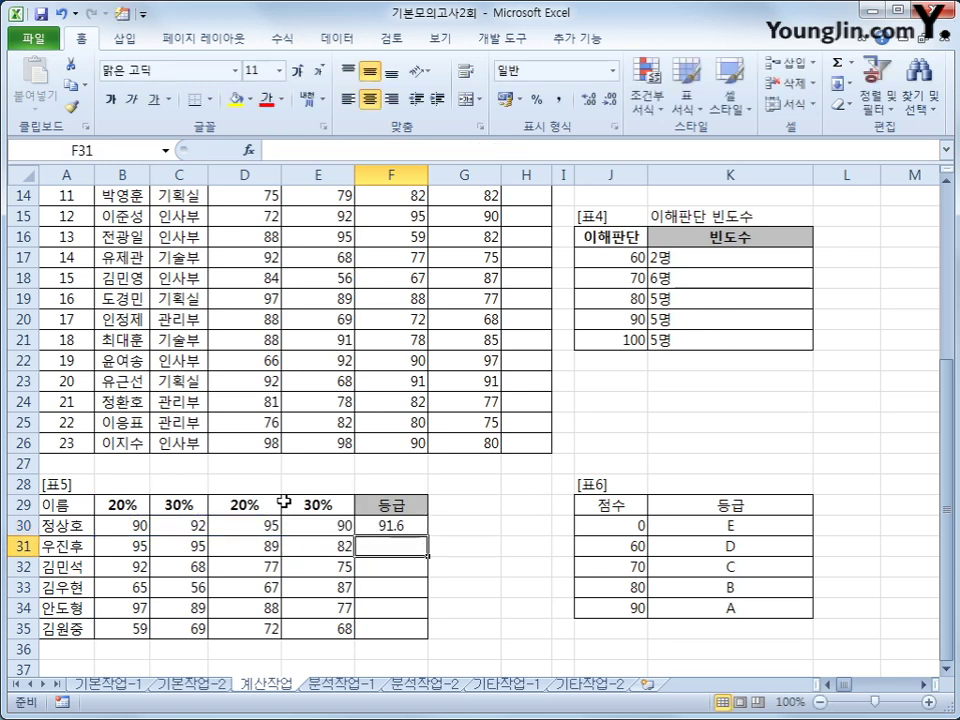
# Fill the F30 formula down to F35, giving 91.6, 89.9, 76.7, 69.3, 86.8, 67.3
pyautogui.press('Up')
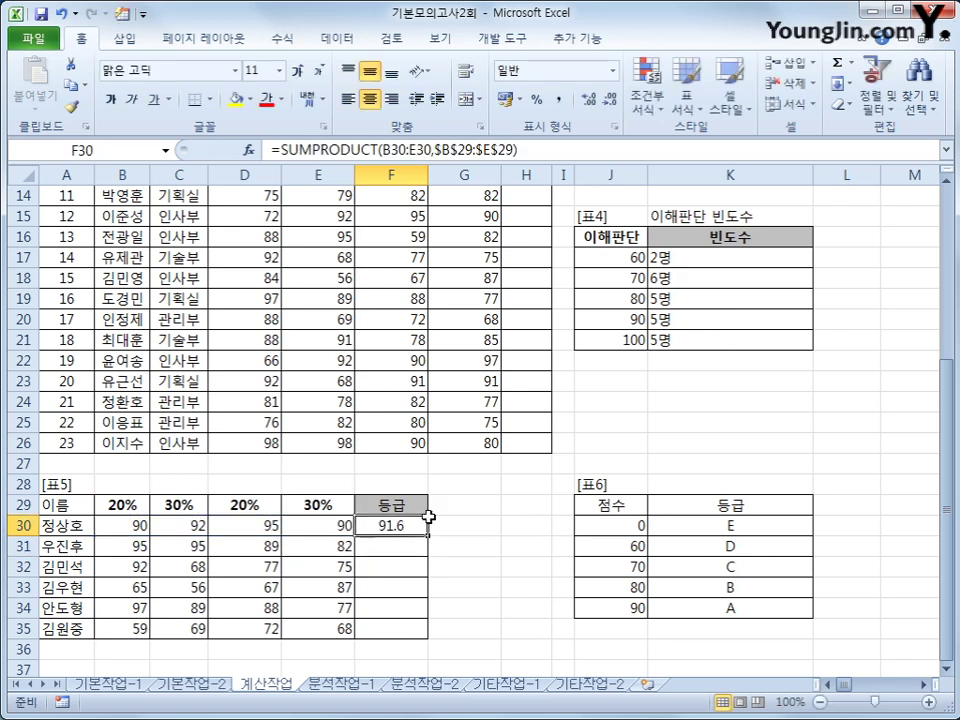
pyautogui.moveTo(428, 536); pyautogui.dragTo(419, 640)
pyautogui.click(397, 548)
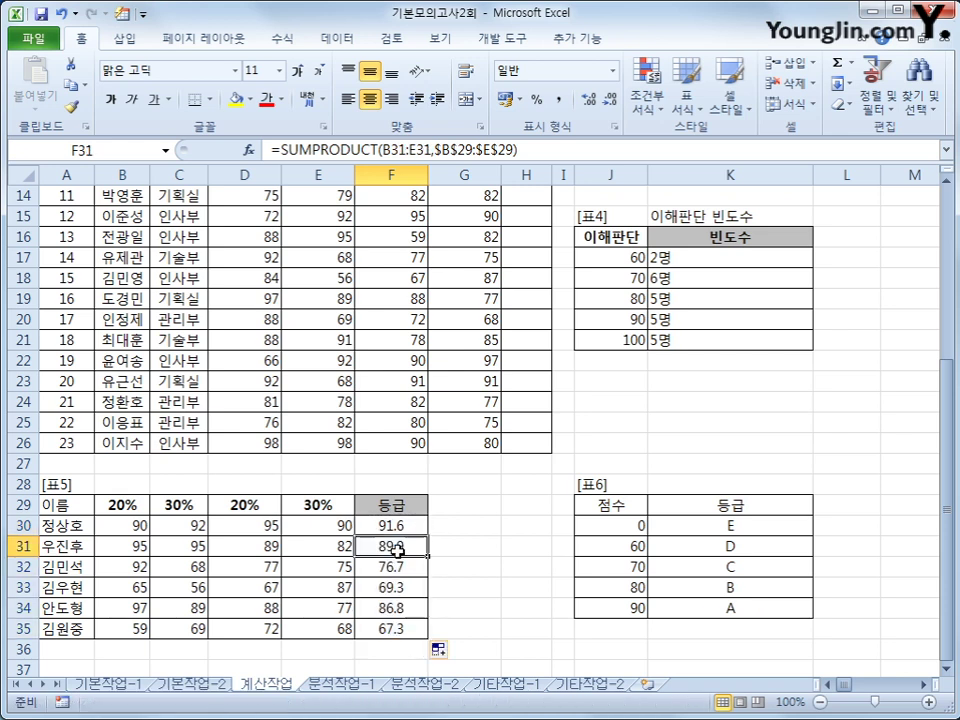
pyautogui.click(398, 567)
pyautogui.click(400, 587)
pyautogui.click(403, 608)
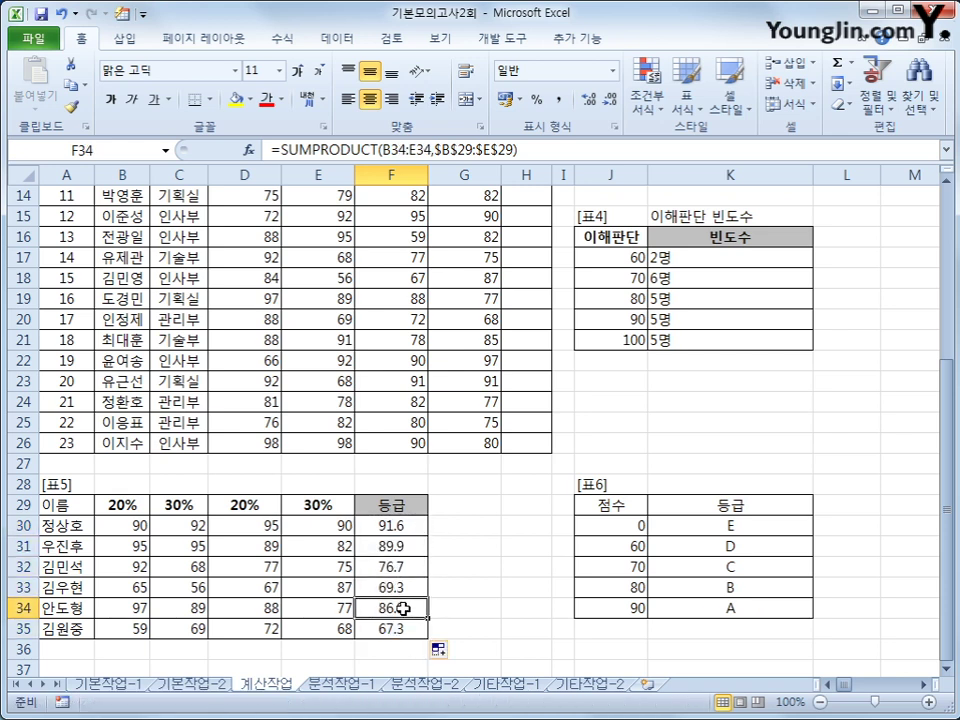
pyautogui.click(398, 629)
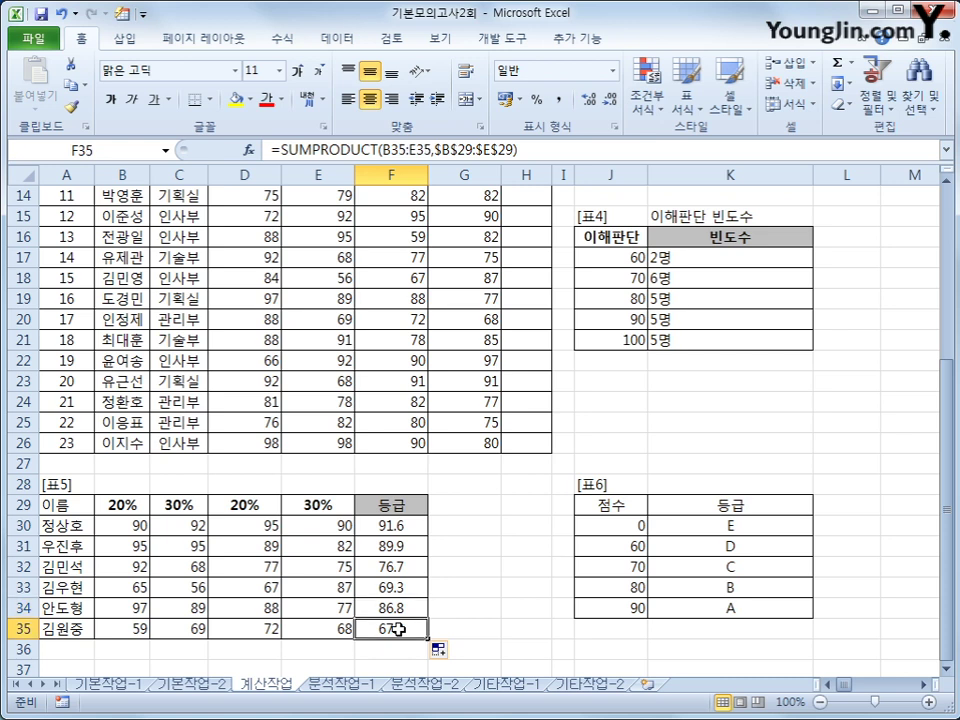
pyautogui.click(394, 523)
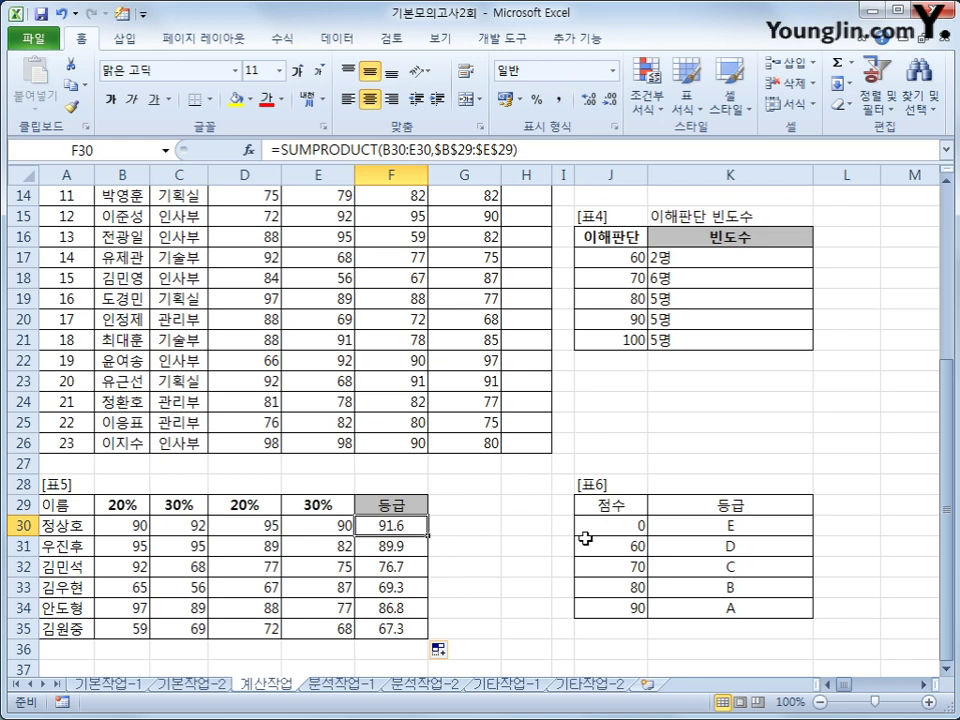
pyautogui.moveTo(615, 505); pyautogui.dragTo(695, 606)
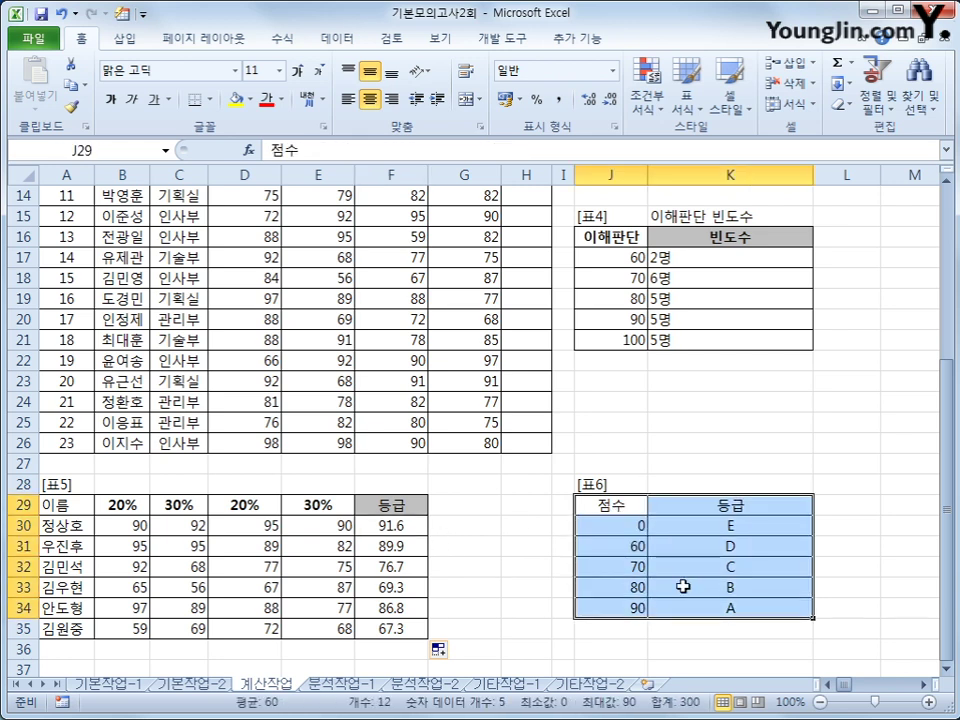
pyautogui.click(410, 534)
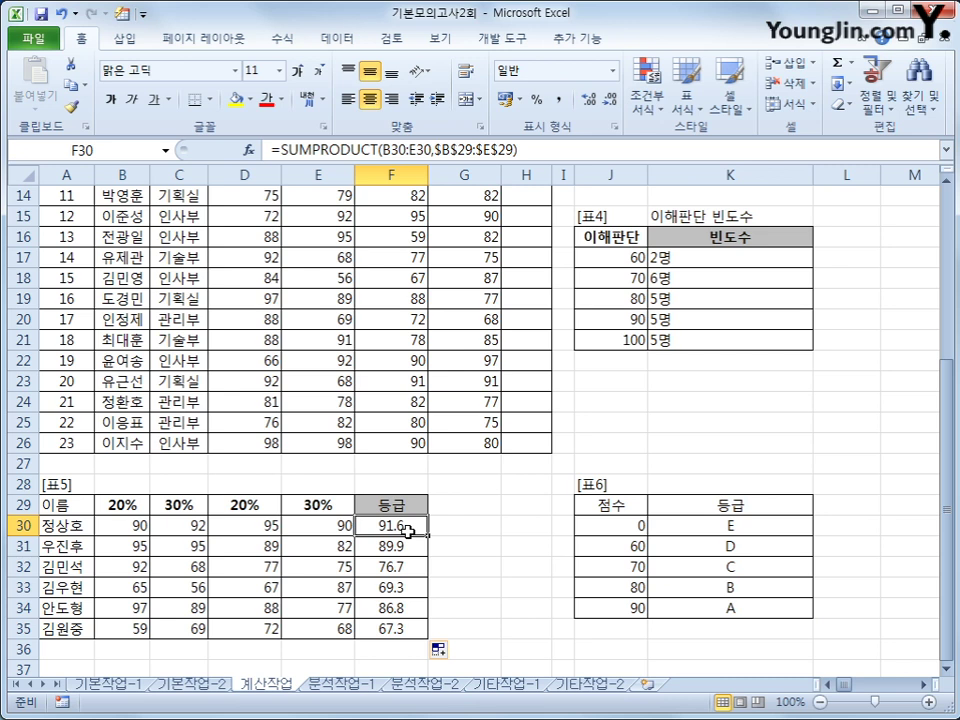
# Wrap F30's SUMPRODUCT in VLOOKUP against $J$30:$K$34, returning column 2
pyautogui.click(276, 150)
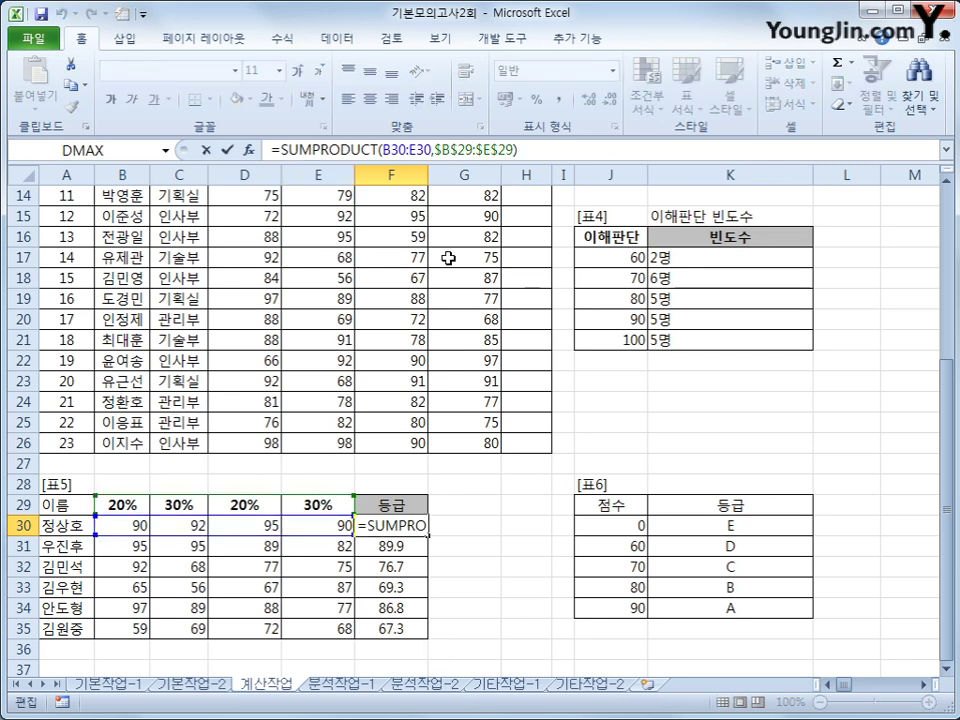
pyautogui.write('vl')
pyautogui.press('Tab')
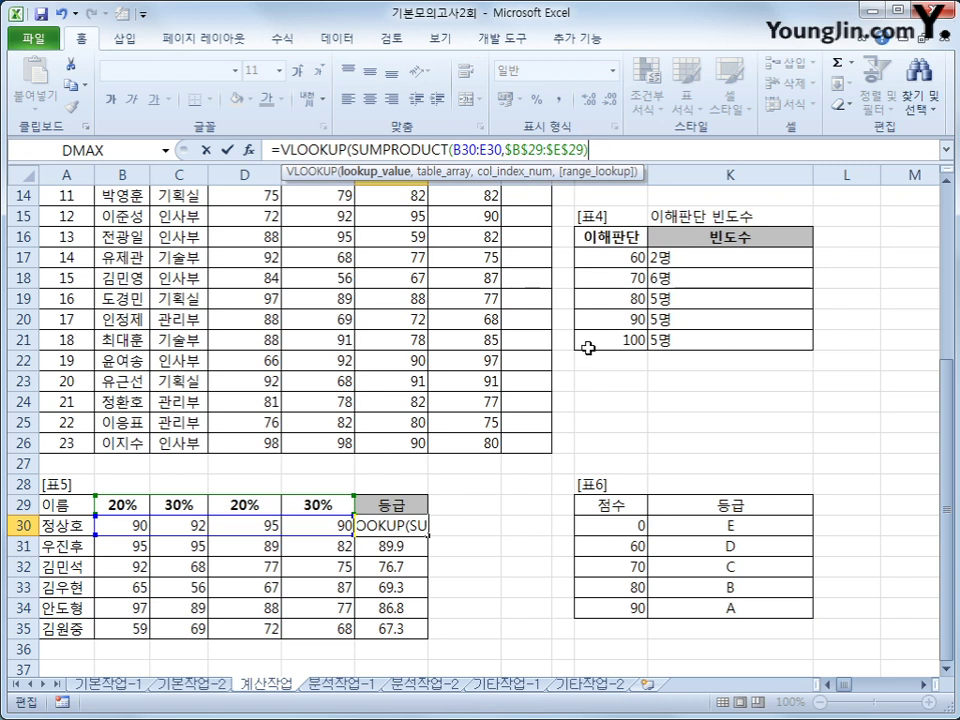
pyautogui.write(',')
pyautogui.moveTo(634, 521); pyautogui.dragTo(696, 604)
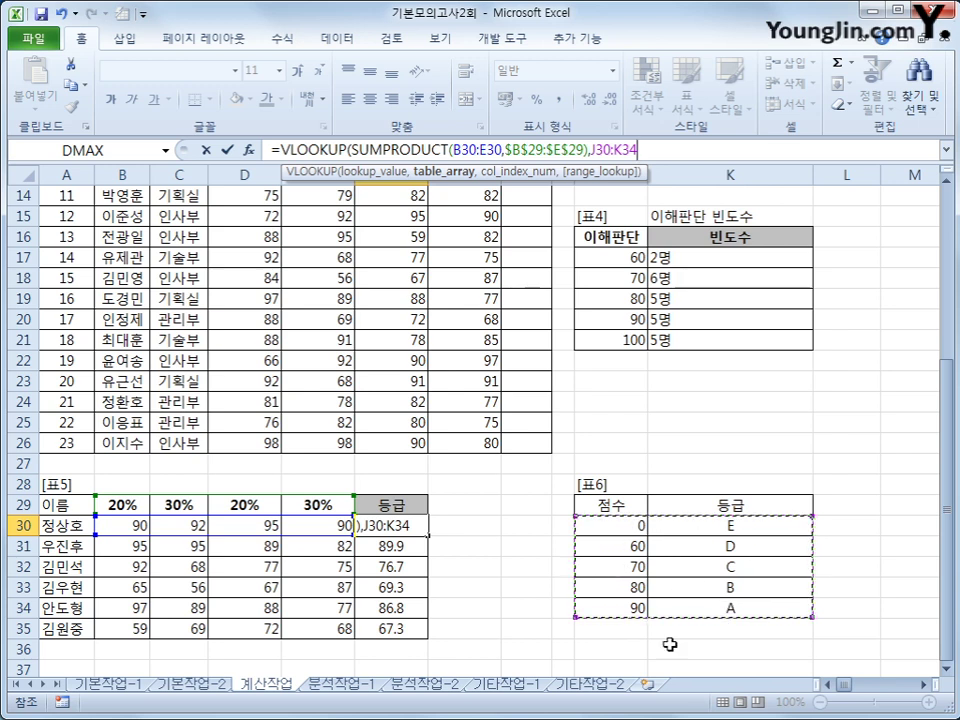
pyautogui.press('F4')
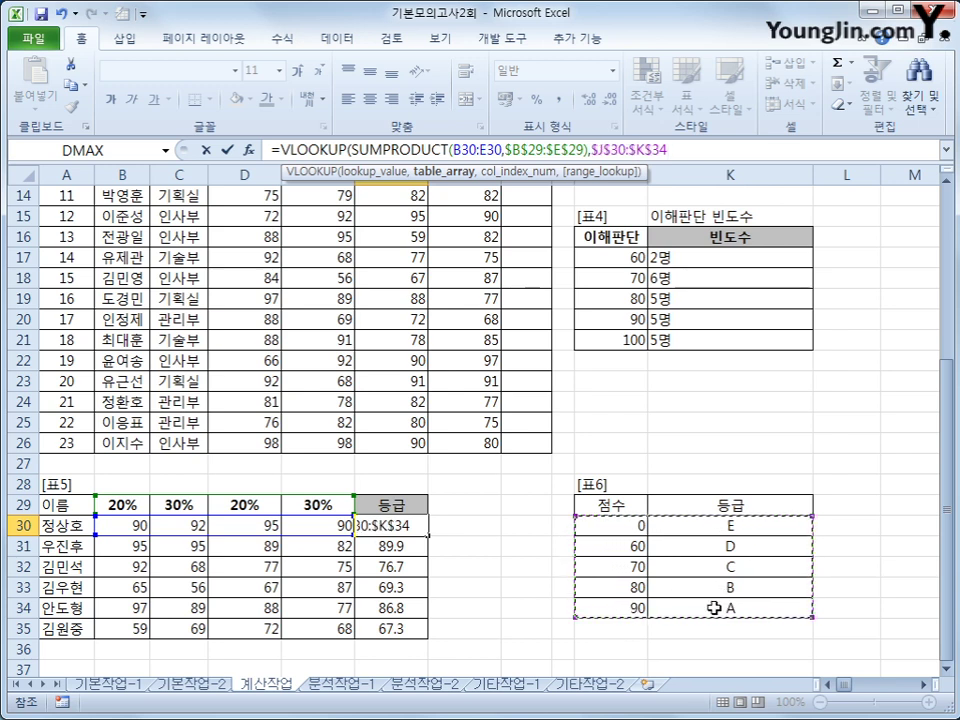
pyautogui.write(',')
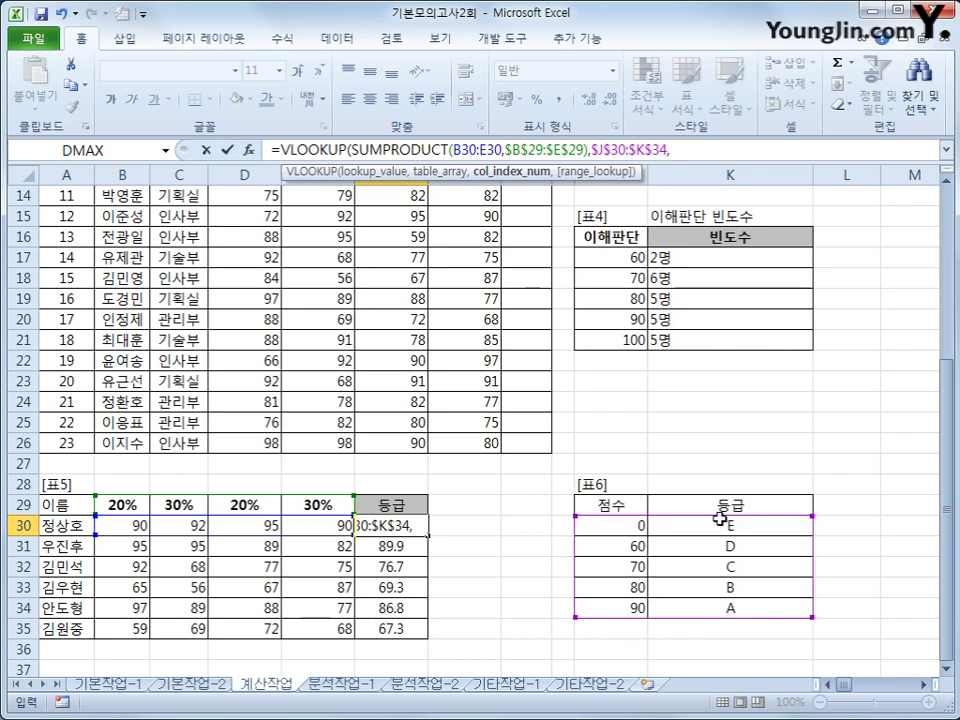
pyautogui.write('2')
pyautogui.press('Return')
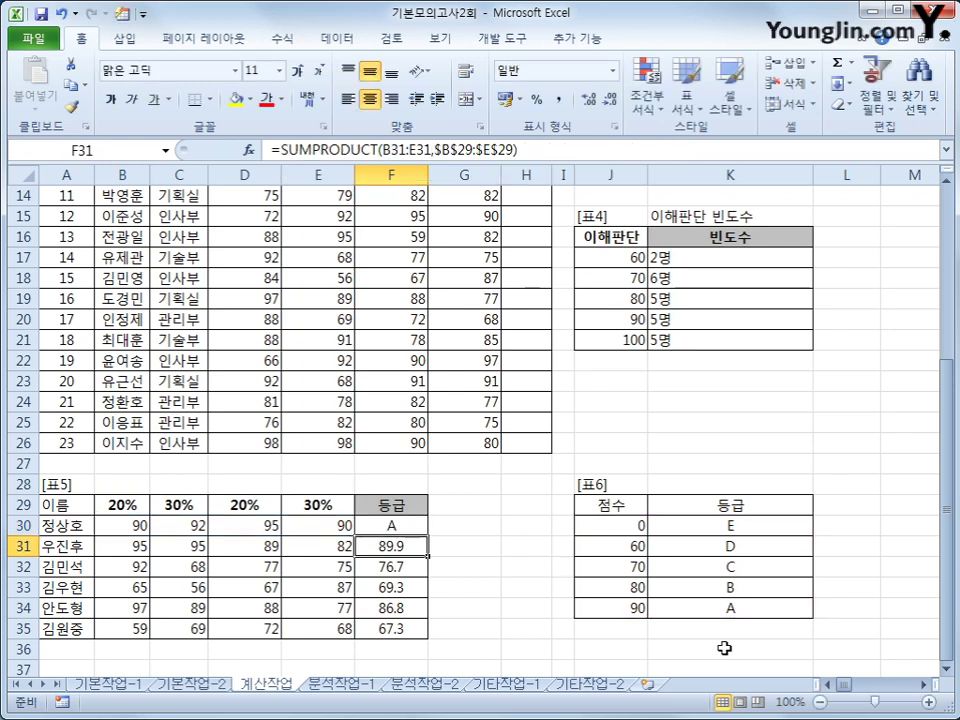
# Fill the F30 grade formula down to F35, giving A, B, C, D, B, D
pyautogui.click(380, 526)
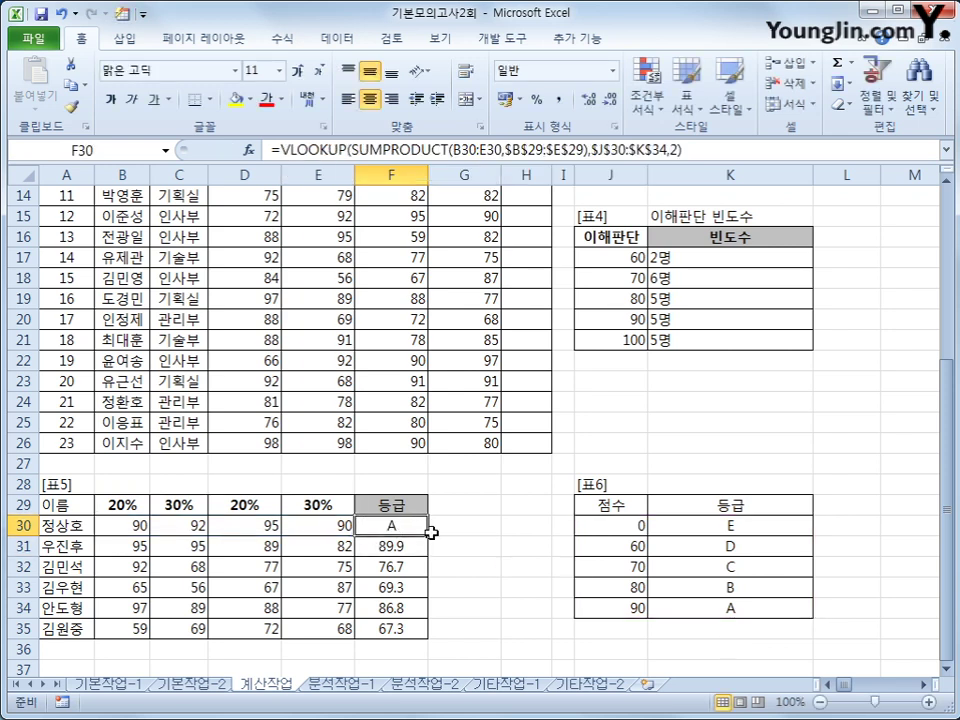
pyautogui.moveTo(428, 535); pyautogui.dragTo(424, 628)
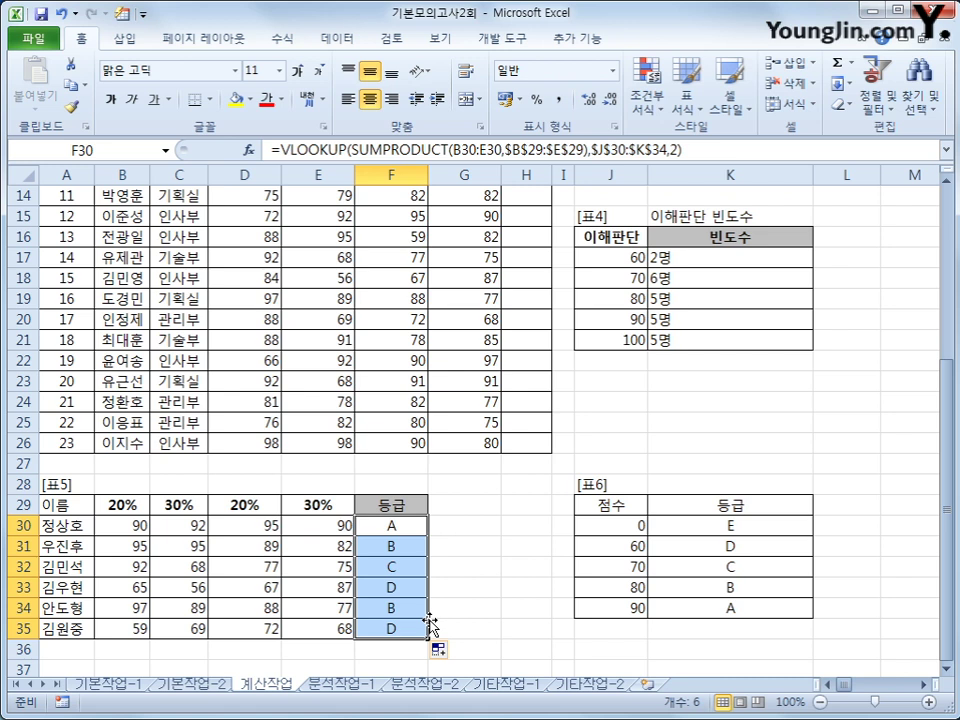
pyautogui.scroll(4, 430, 620)
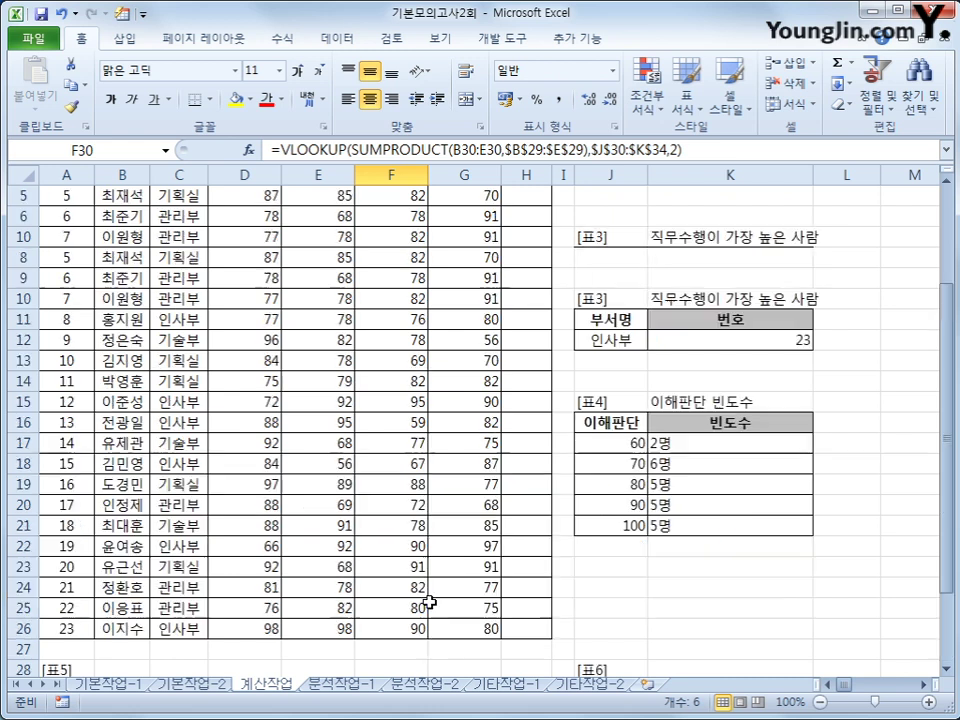
# Select H4 and launch the Visual Basic editor from the 개발 도구 ribbon
pyautogui.click(530, 235)
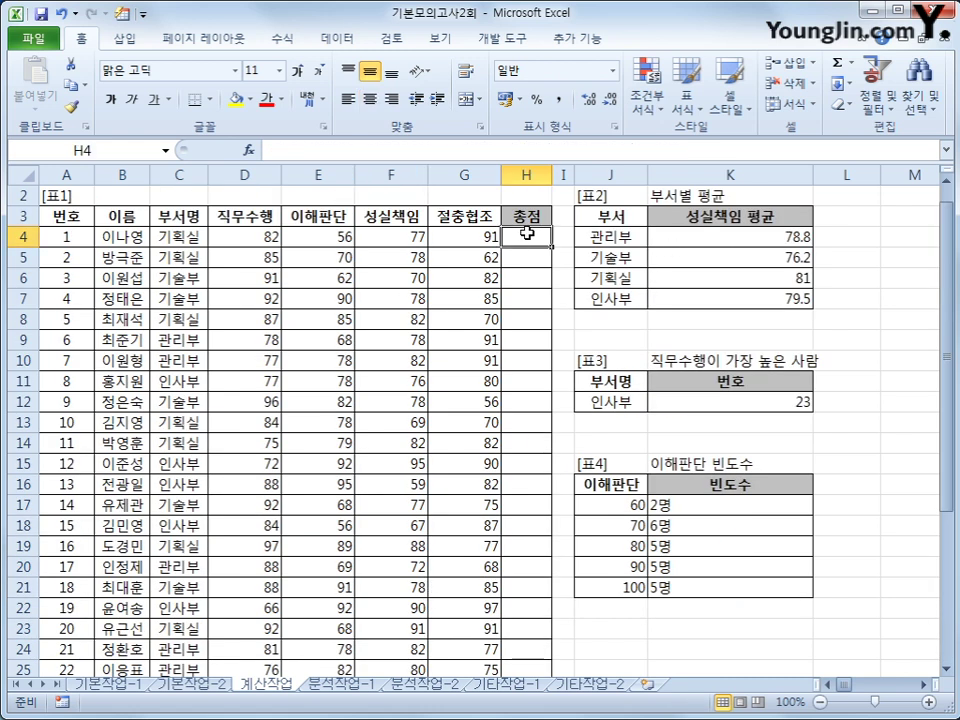
pyautogui.click(493, 38)
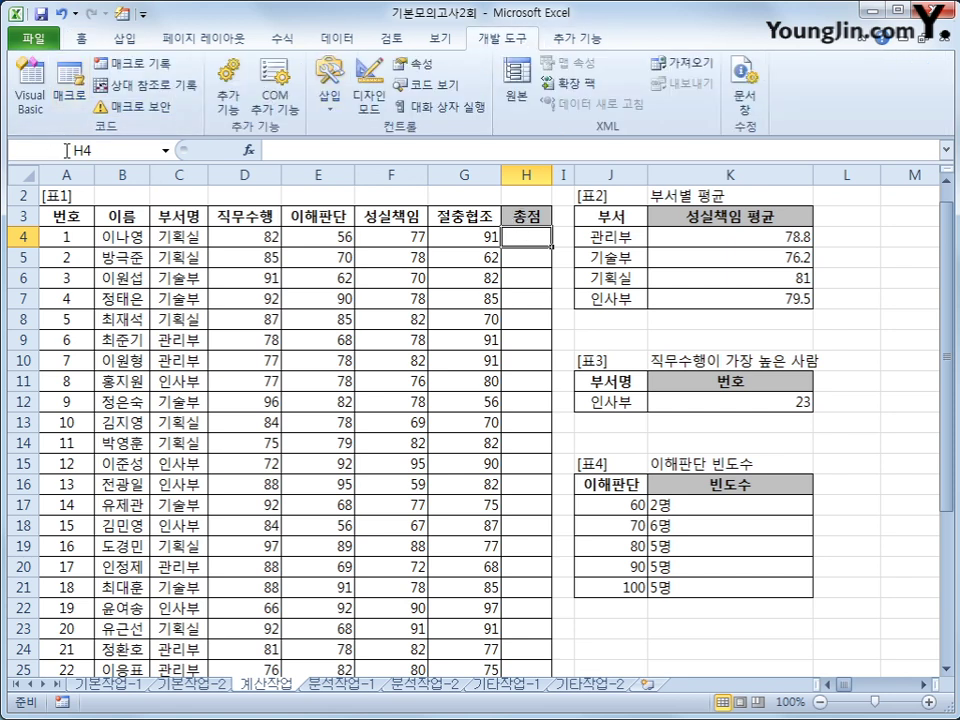
pyautogui.click(30, 118)
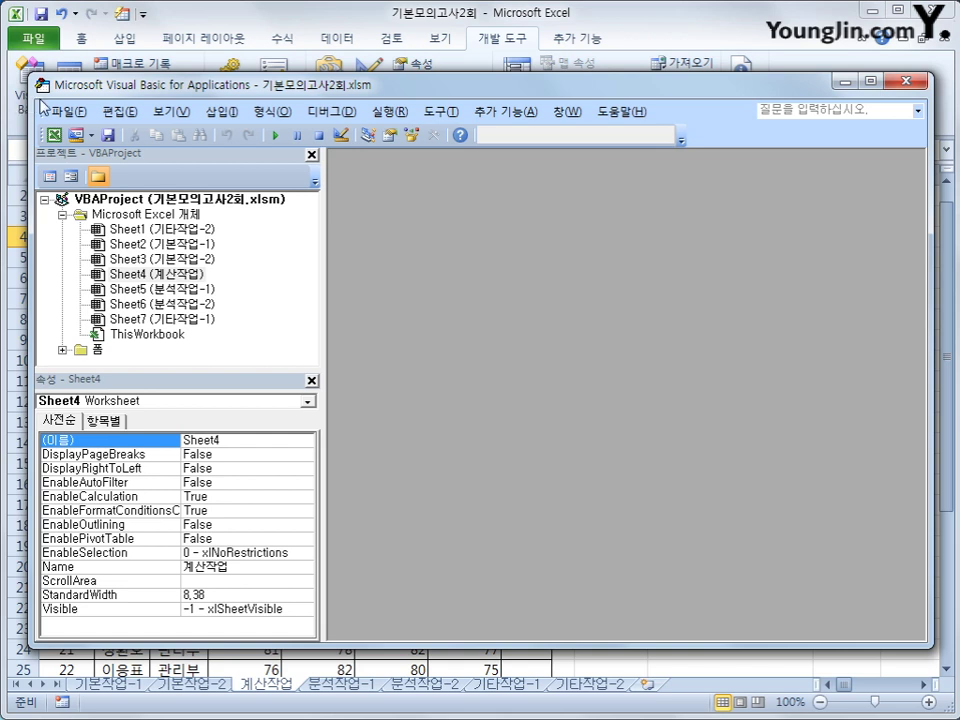
# Insert Module1 and declare Public Function fn총점(직무수행, 이해판단, 성실책임, 절충협조)
pyautogui.click(213, 112)
pyautogui.click(240, 175)
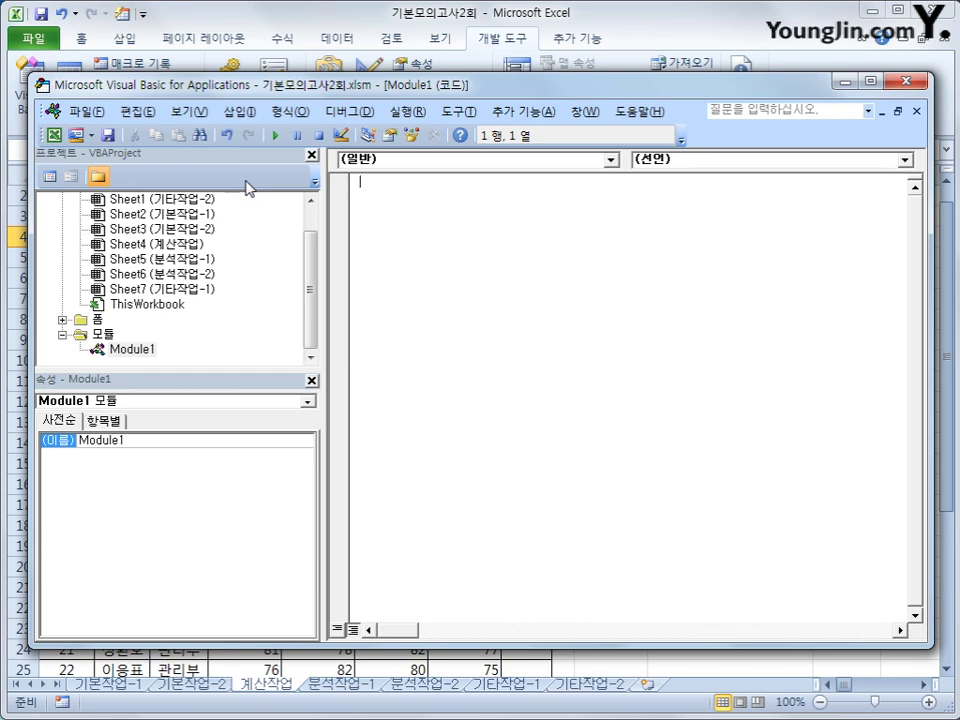
pyautogui.write('public functin')
pyautogui.press('BackSpace')
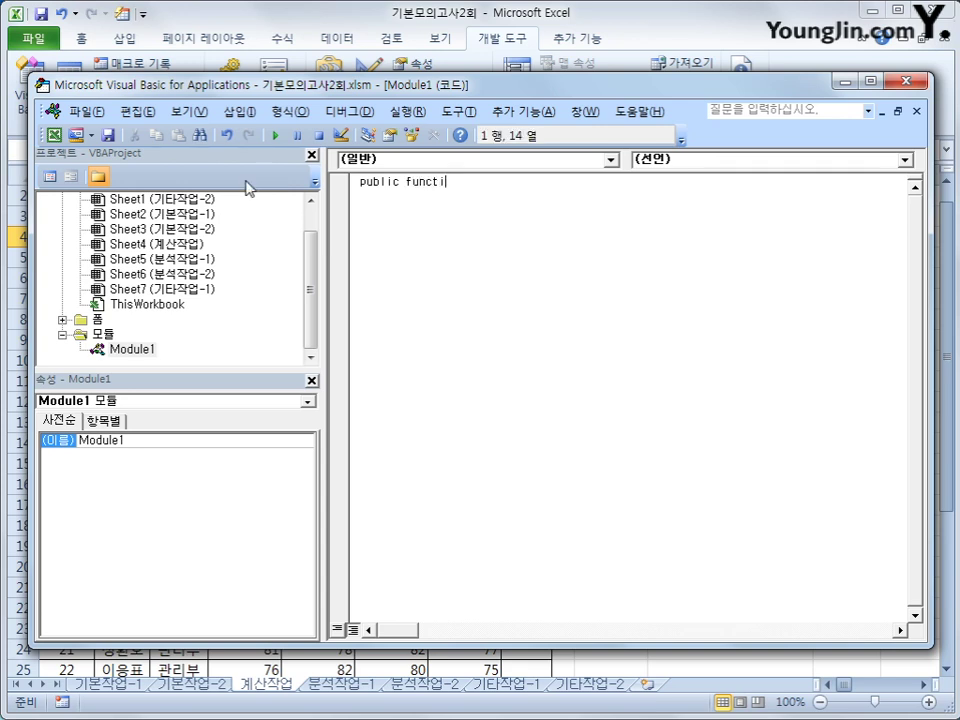
pyautogui.write('on fn총점')
pyautogui.press('BackSpace')
pyautogui.write('(직무수행')
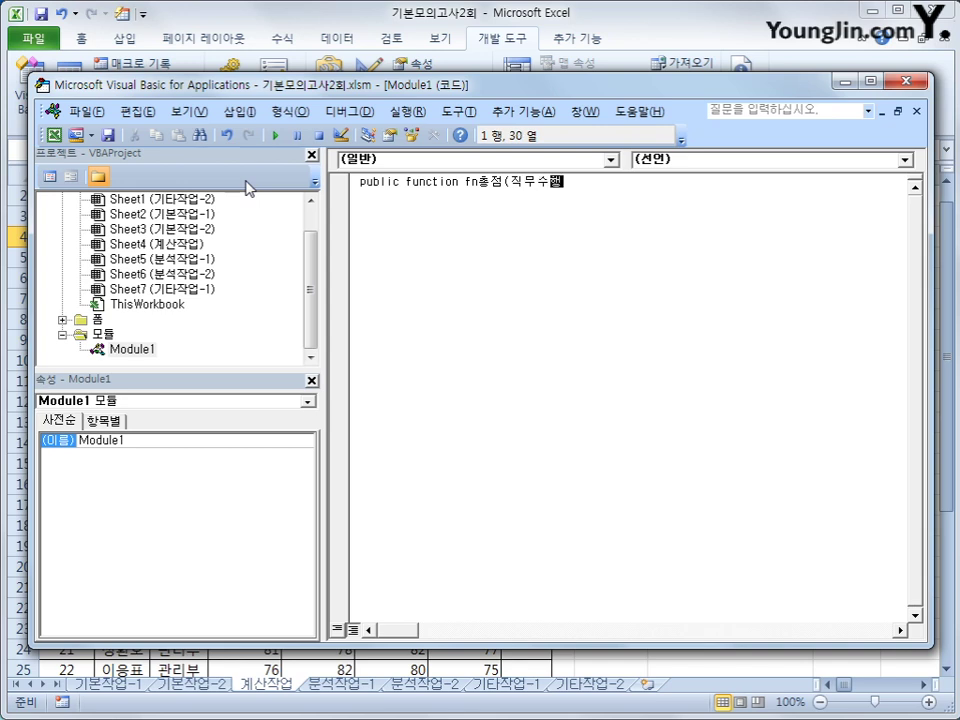
pyautogui.write(',이해판다,')
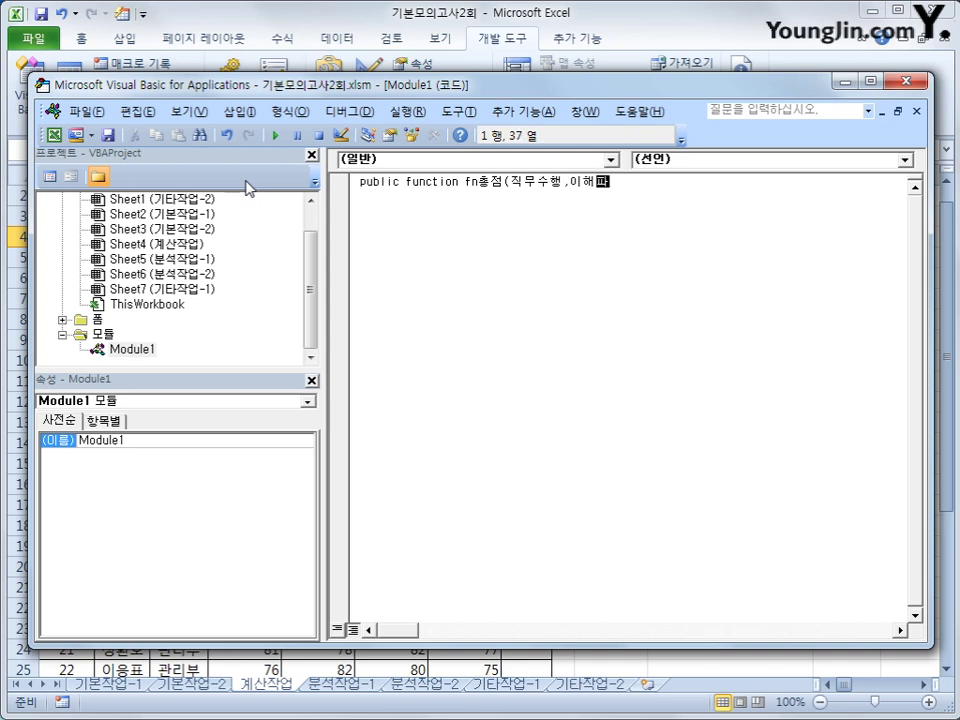
pyautogui.press('BackSpace')
pyautogui.press('BackSpace')
pyautogui.press('BackSpace')
pyautogui.write('판단,')
pyautogui.write('성실ㅊ')
pyautogui.write('임,')
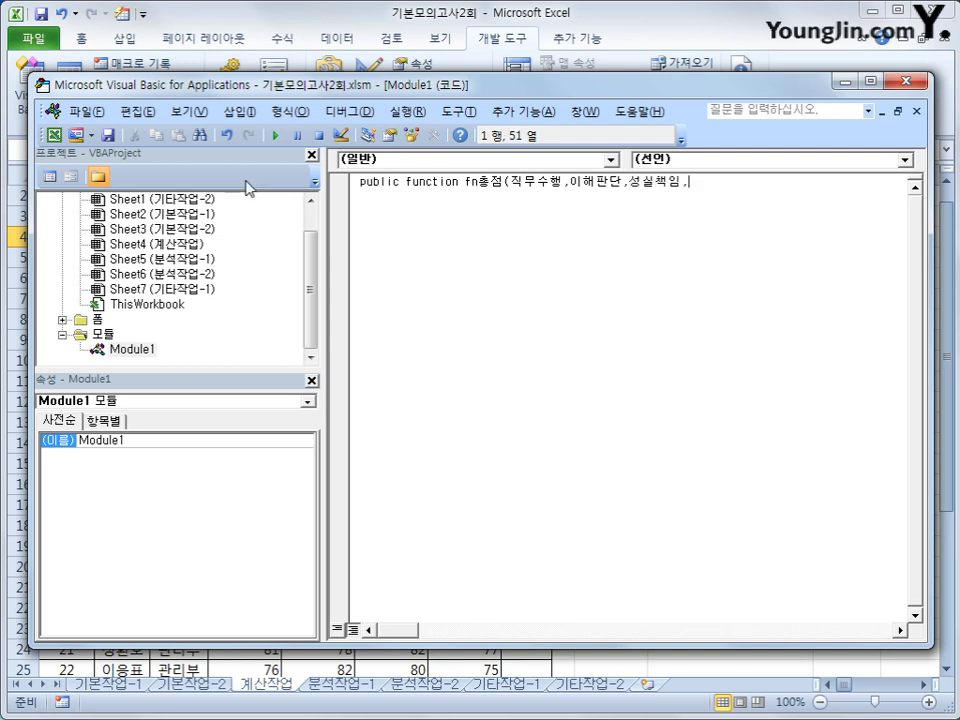
pyautogui.write('ㅈ절충ㅎ협조)')
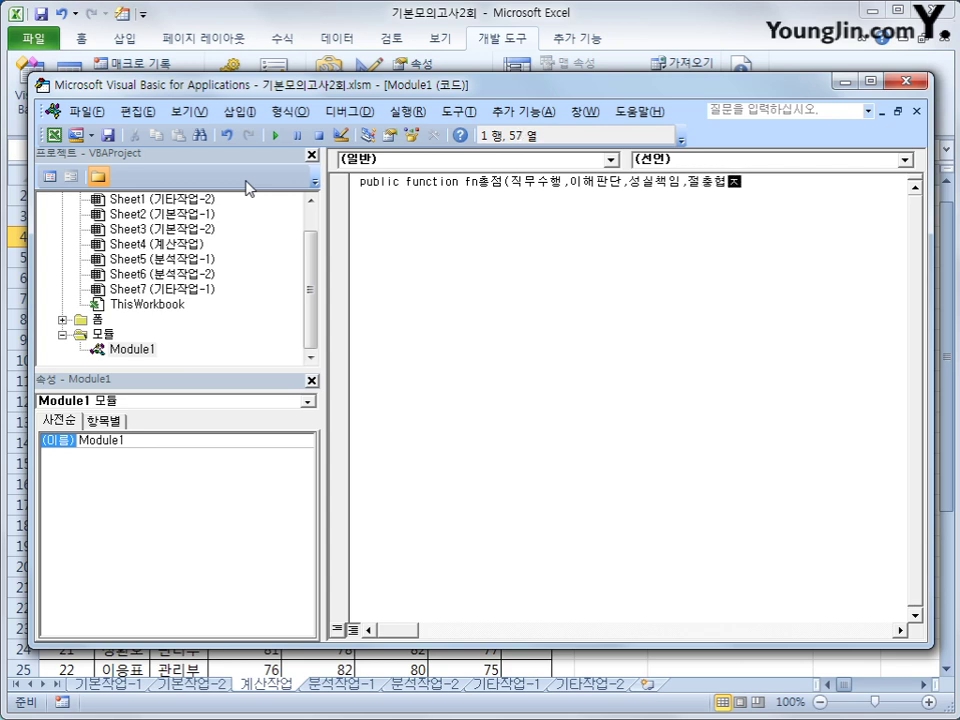
pyautogui.press('Return')
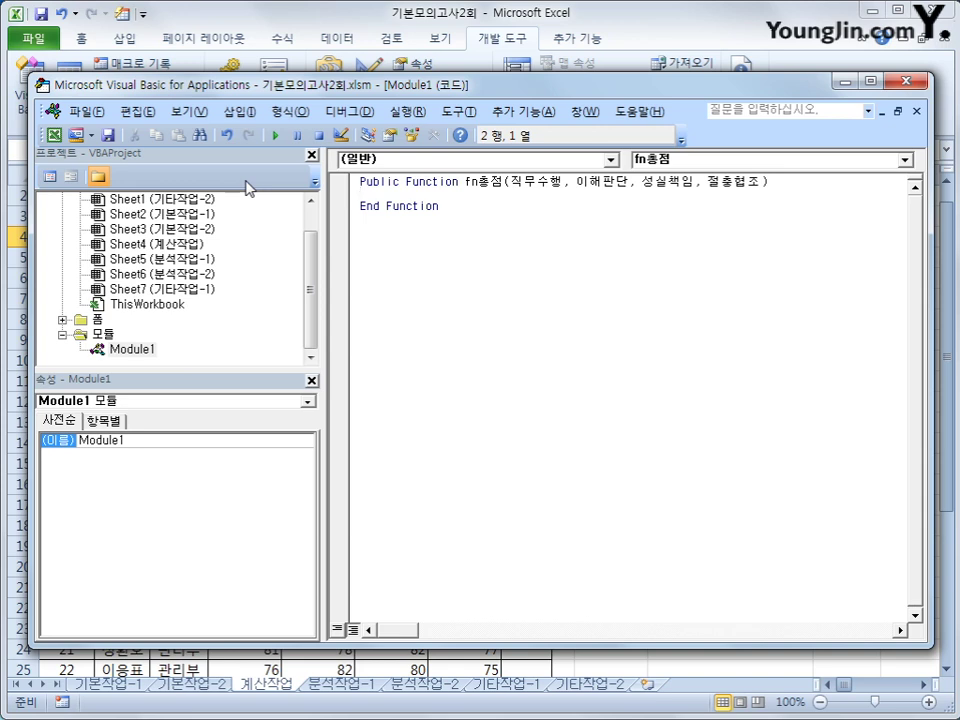
# Begin fn총점 with 'If 직무수행 < 60 Or 이해판단 < 60 Or 성실책임 < 60 Or 절충협조 < 60 Then'
pyautogui.press('Tab')
pyautogui.write('if ')
pyautogui.write('wlrans')
pyautogui.press('BackSpace')
pyautogui.press('BackSpace')
pyautogui.press('BackSpace')
pyautogui.press('BackSpace')
pyautogui.press('BackSpace')
pyautogui.press('BackSpace')
pyautogui.press('Hangul')
pyautogui.write('직무수행 < 60')
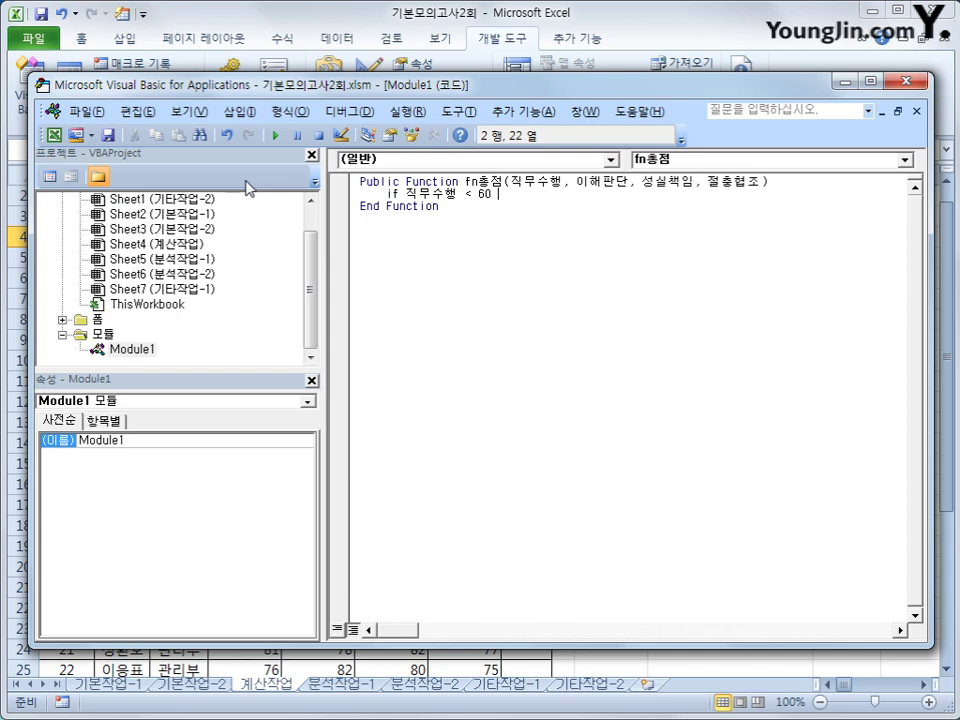
pyautogui.press('Hangul')
pyautogui.write('or')
pyautogui.press('Hangul')
pyautogui.write('이해판단 ')
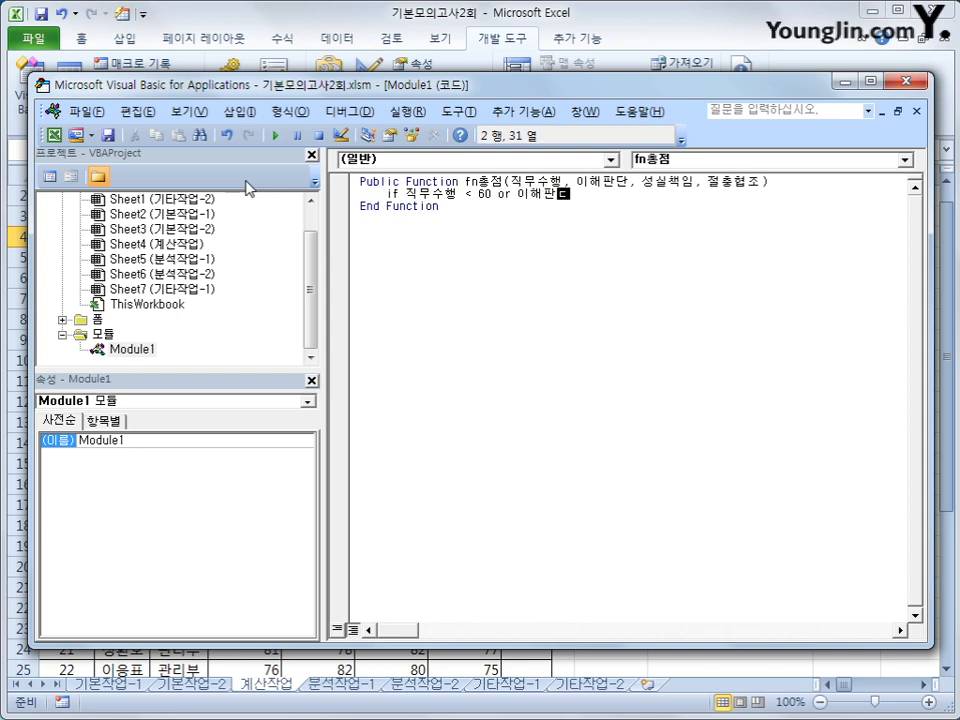
pyautogui.write('<60 or 성실책')
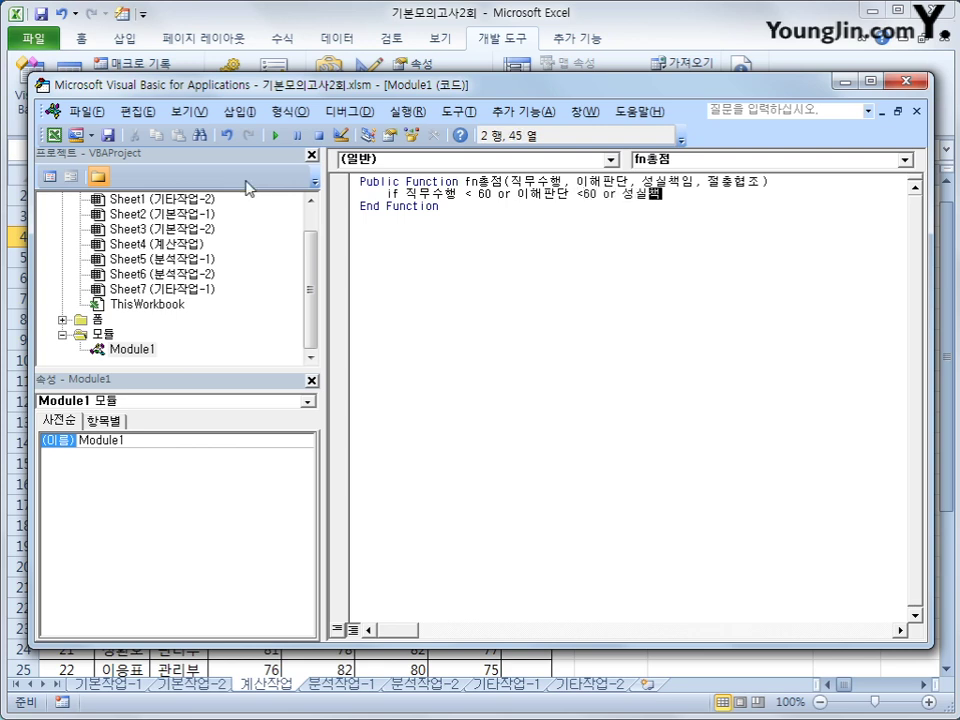
pyautogui.write('임 <60 or')
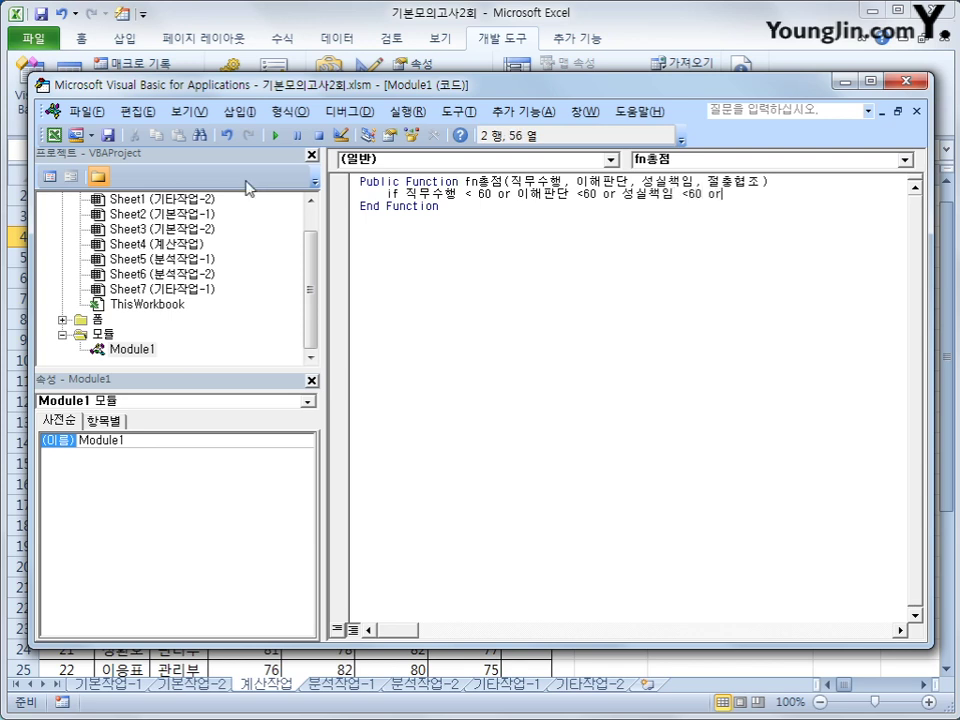
pyautogui.write(' 절총')
pyautogui.write('협조 <')
pyautogui.write('60 then')
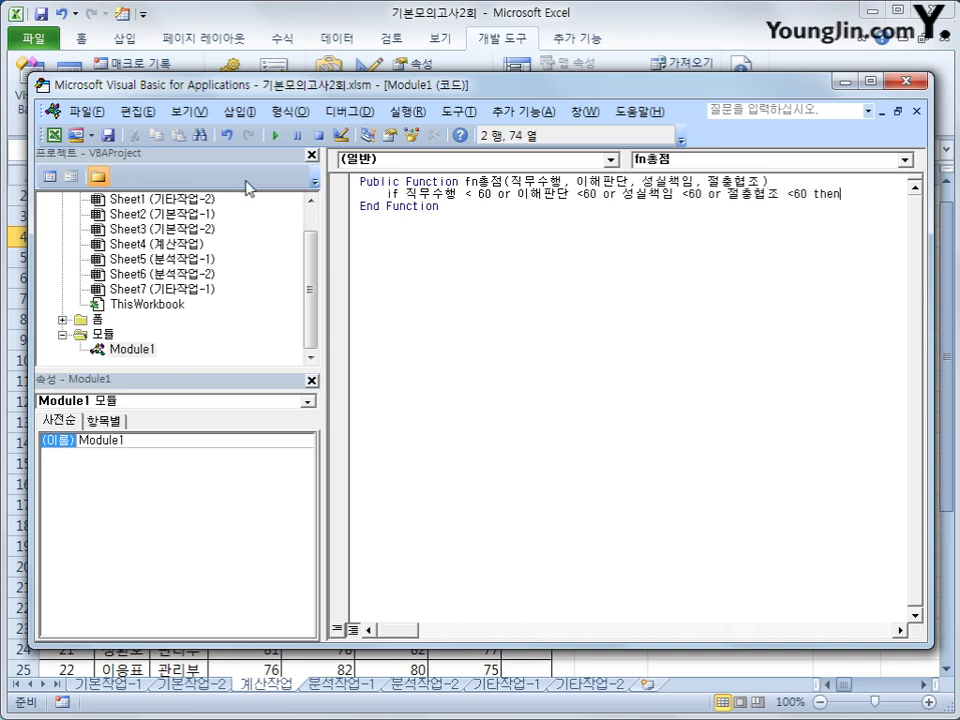
pyautogui.press('Return')
pyautogui.write('fn총')
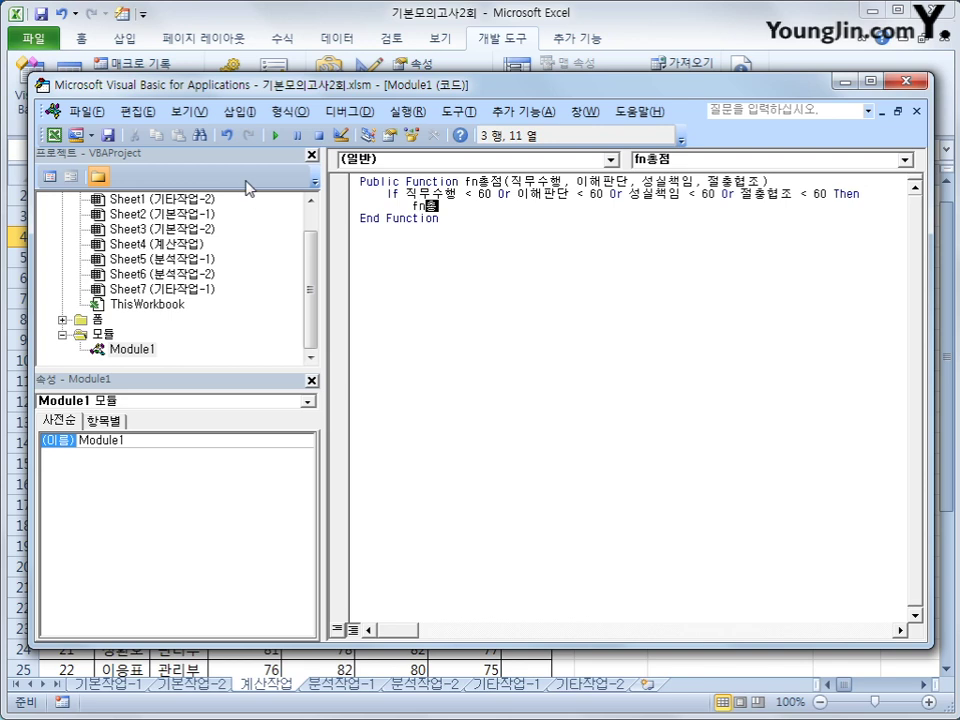
pyautogui.write('점  =')
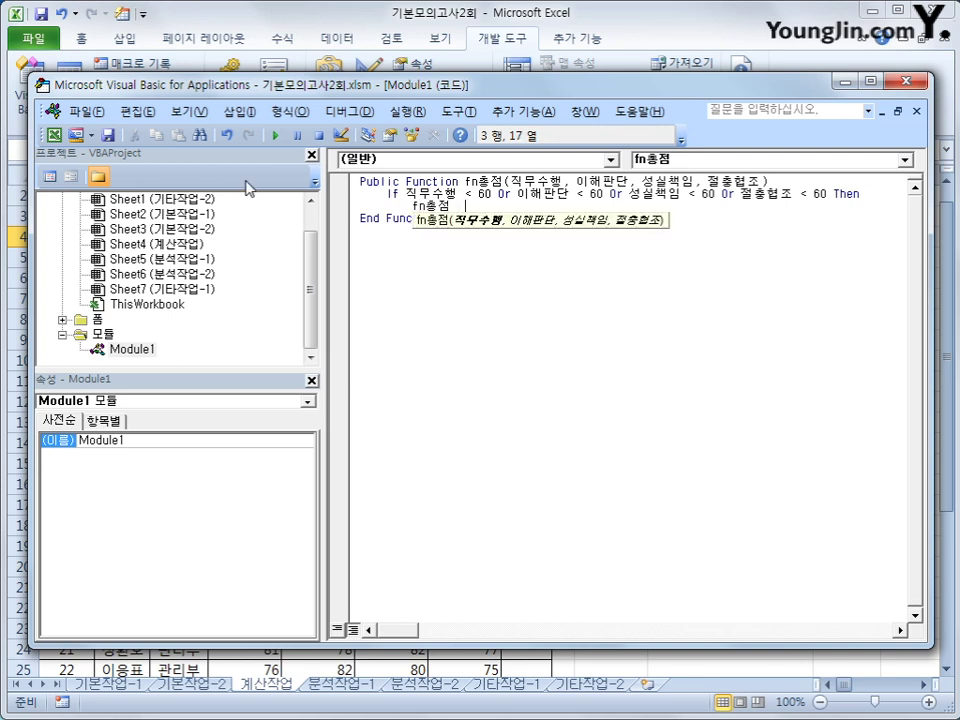
pyautogui.write('-')
pyautogui.press('Return')
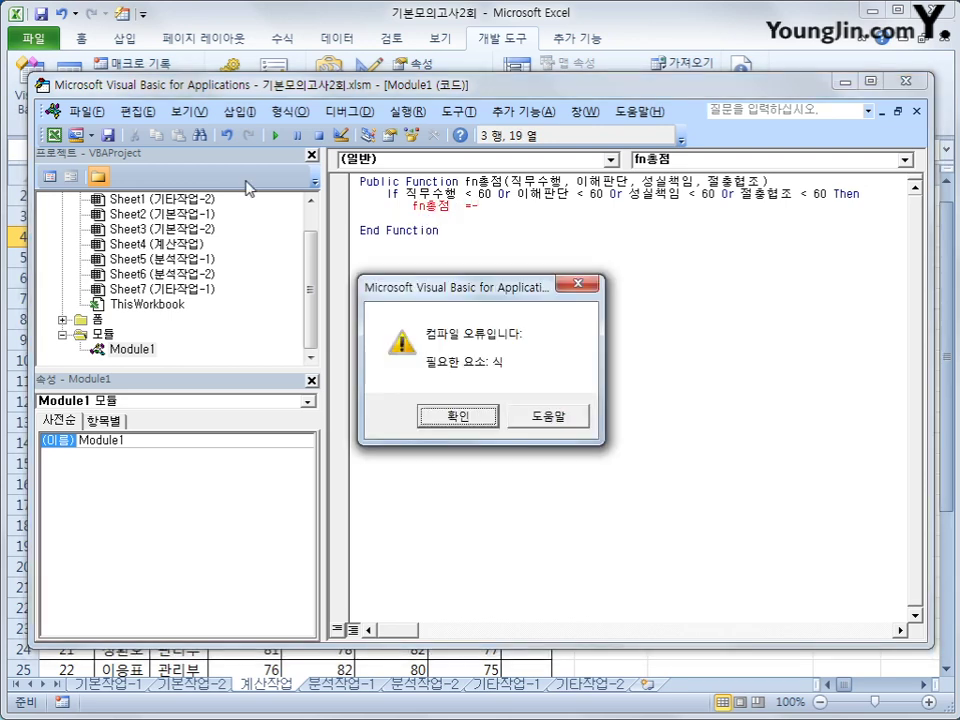
# Dismiss the compile error and make the If branch set fn총점 = 0
pyautogui.press('Return')
pyautogui.press('BackSpace')
pyautogui.write('0')
pyautogui.press('Return')
pyautogui.press('BackSpace')
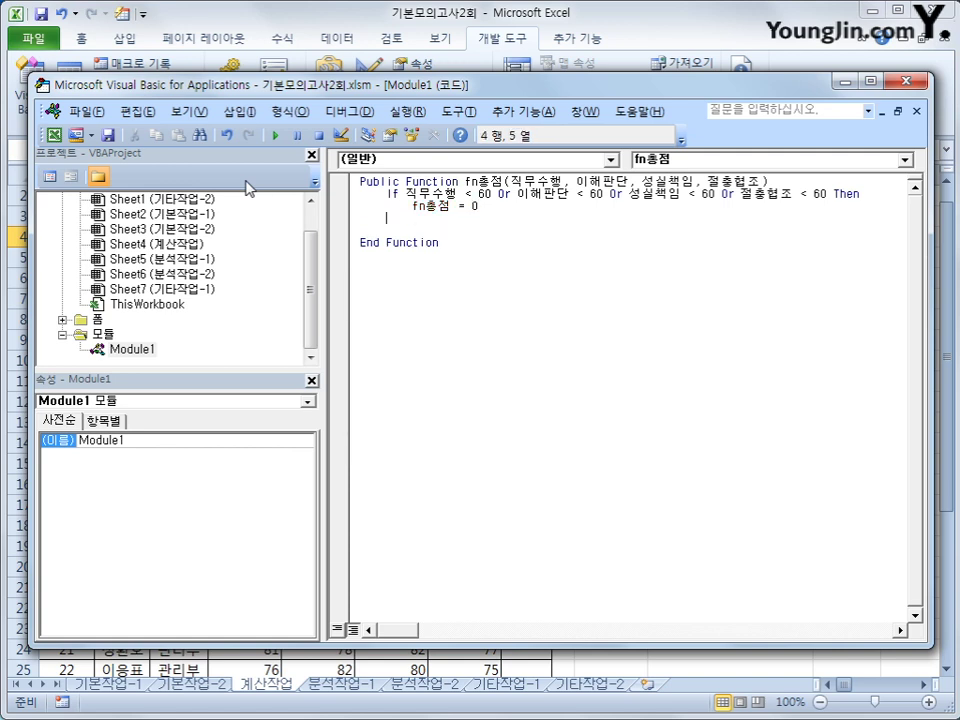
# Add Else returning 직무수행*0.2 + 이해판단*0.3 + 성실책임*0.2 + 절충협조*0.3, then End If
pyautogui.write('ㄷ')
pyautogui.press('space')
pyautogui.press('BackSpace')
pyautogui.write('else')
pyautogui.press('Return')
pyautogui.press('Tab')
pyautogui.write('f')
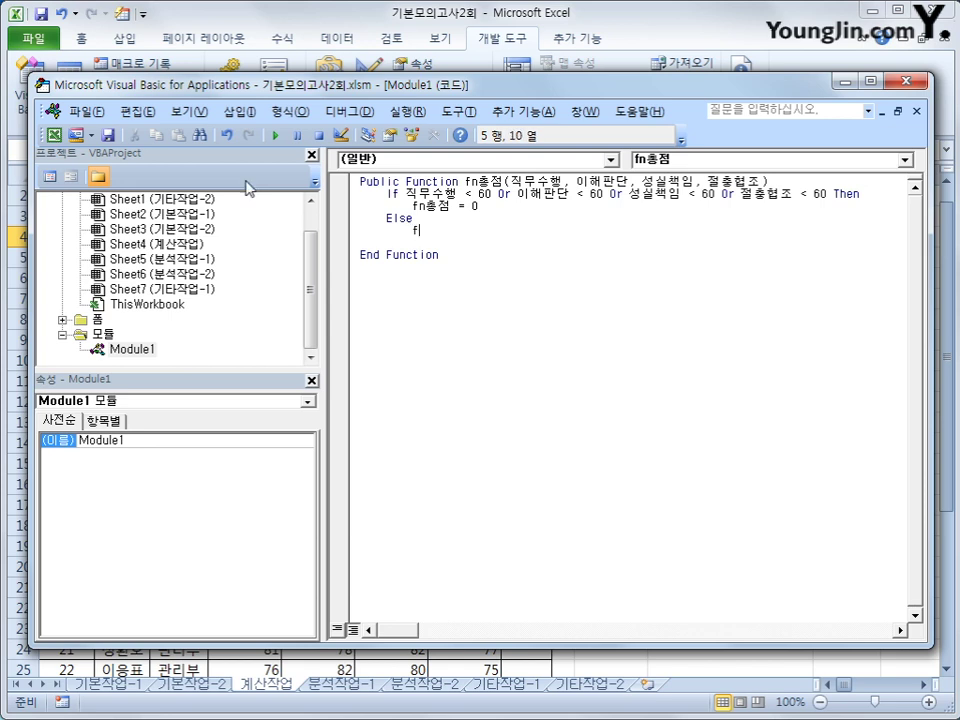
pyautogui.write('n총점 =')
pyautogui.write(' ㅈ')
pyautogui.write('무수')
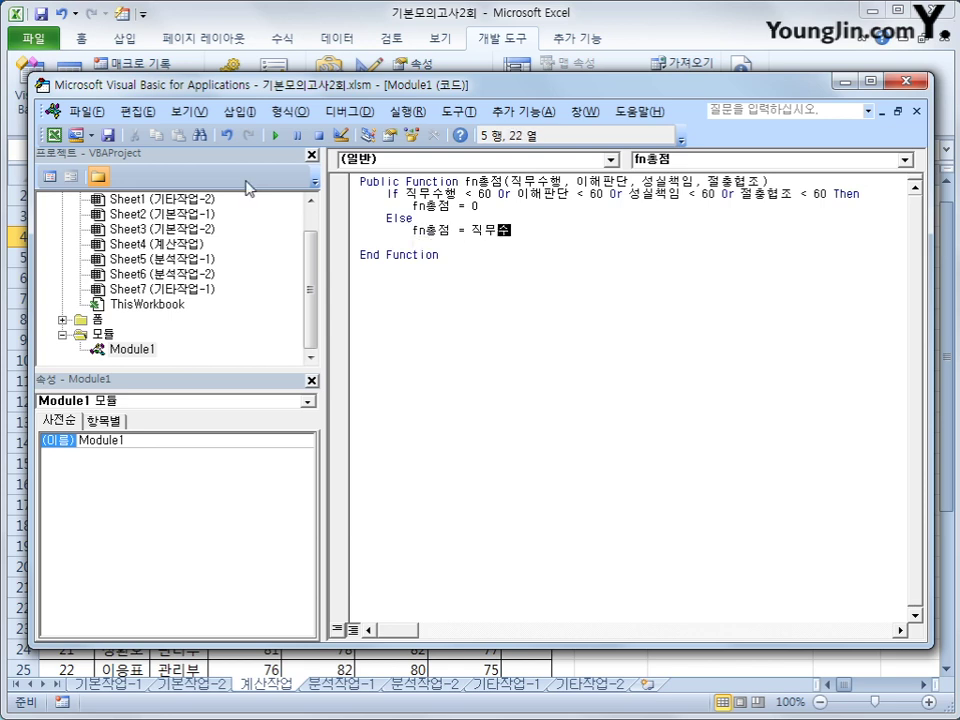
pyautogui.write('행 * 0.2 + 이해판단 ')
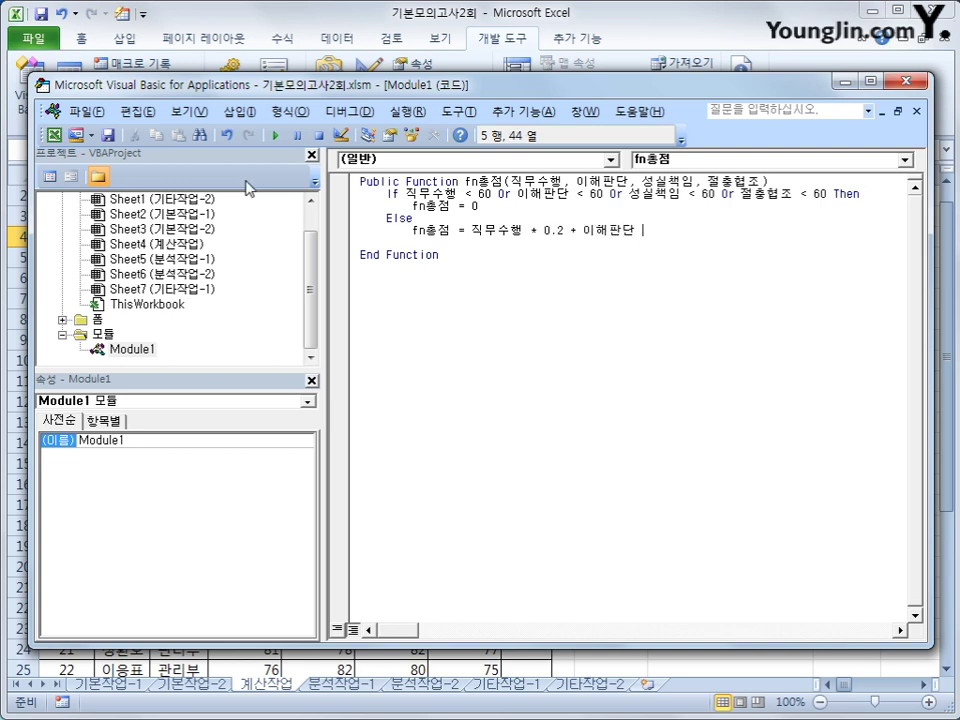
pyautogui.write('* 이.3 + 성실책임 * ')
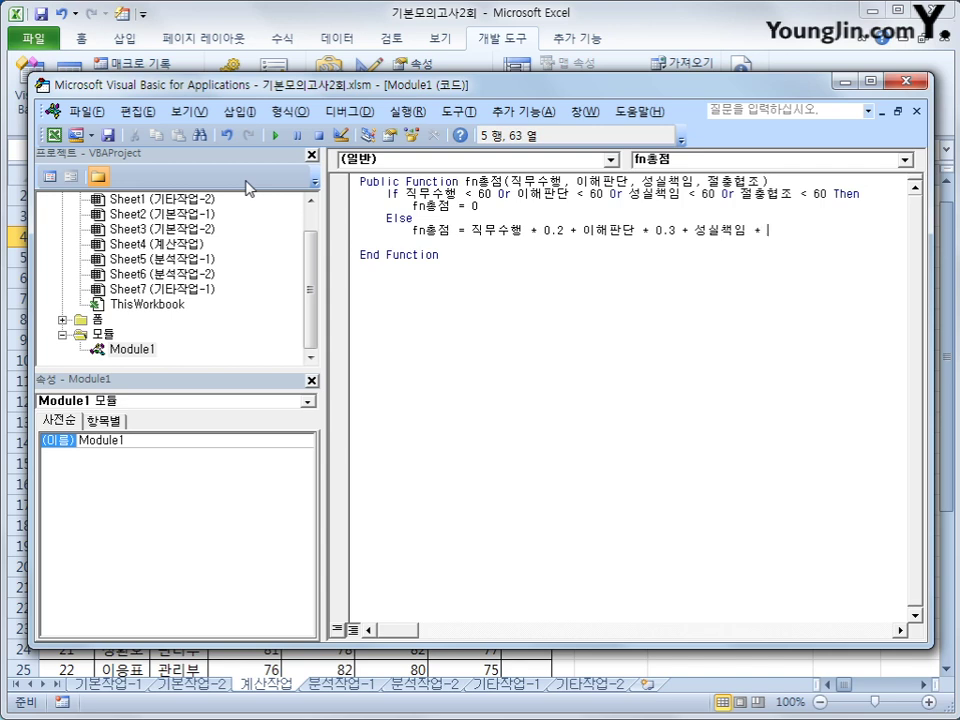
pyautogui.write('0.2 + 절충협조 ')
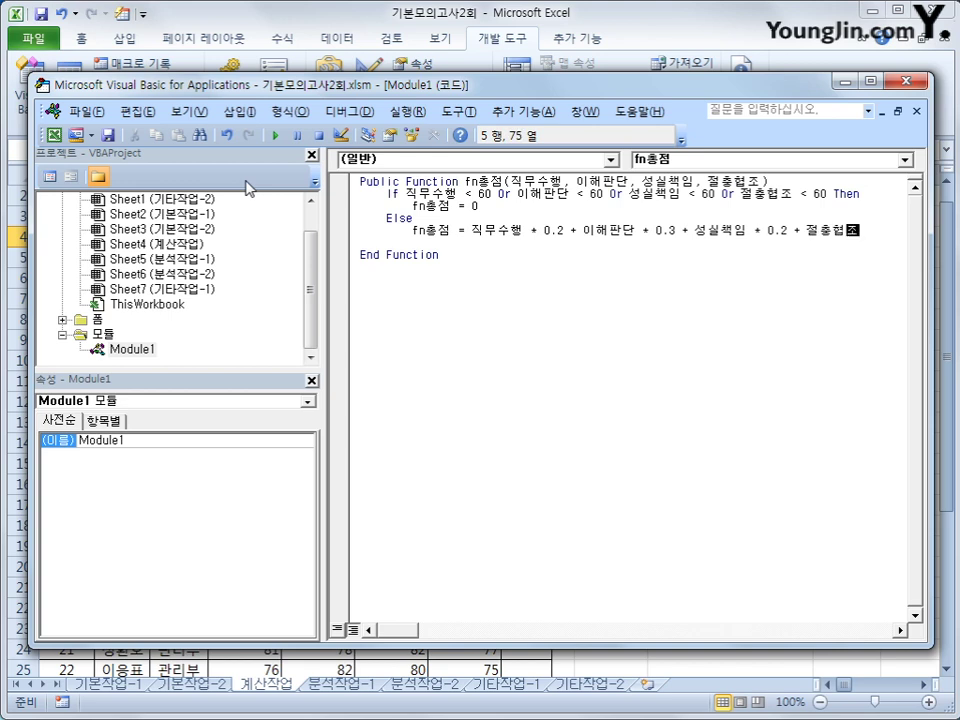
pyautogui.write('* 0.3')
pyautogui.press('Return')
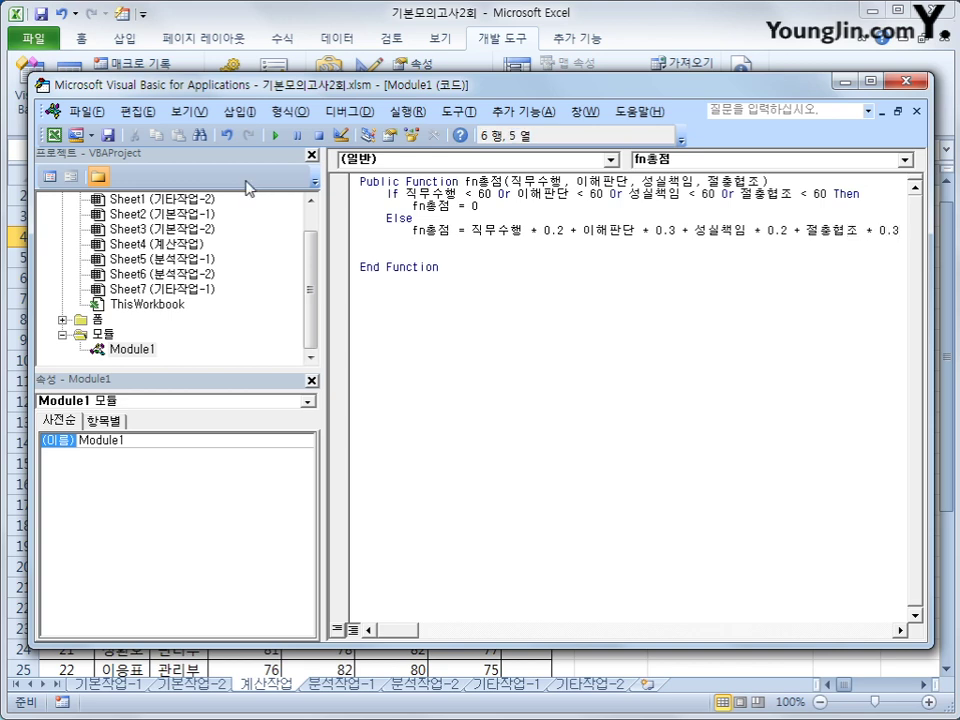
pyautogui.write('end if')
# Insert a blank line after the function header and review the four-score condition
pyautogui.press('Up')
pyautogui.press('Up')
pyautogui.press('Up')
pyautogui.press('Up')
pyautogui.press('Up')
pyautogui.press('End')
pyautogui.press('Return')
pyautogui.press('Down')
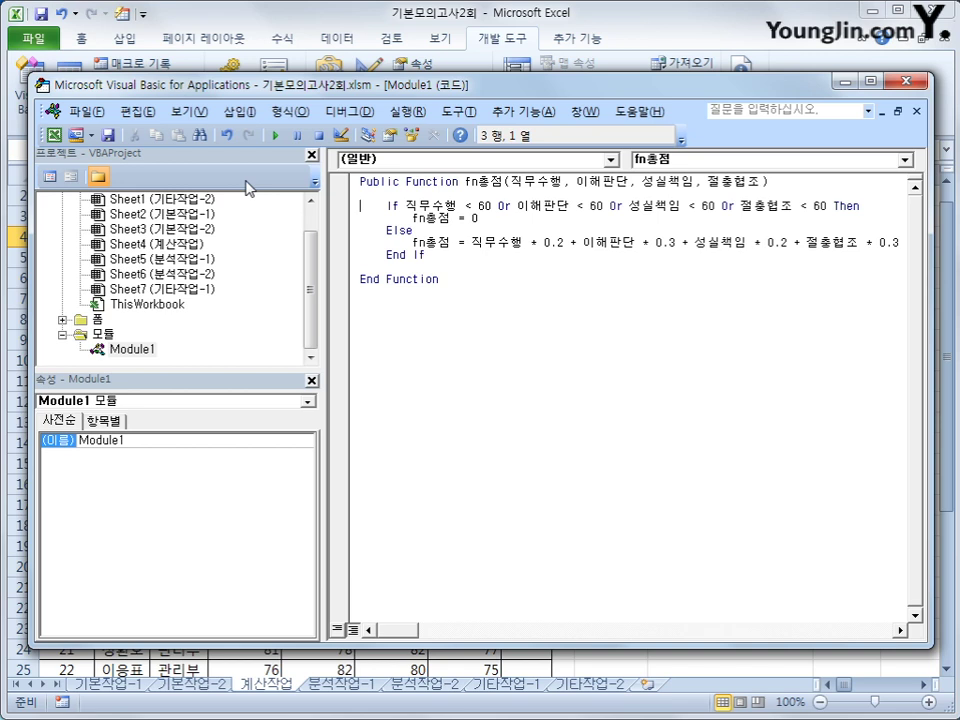
pyautogui.moveTo(402, 206); pyautogui.dragTo(832, 212)
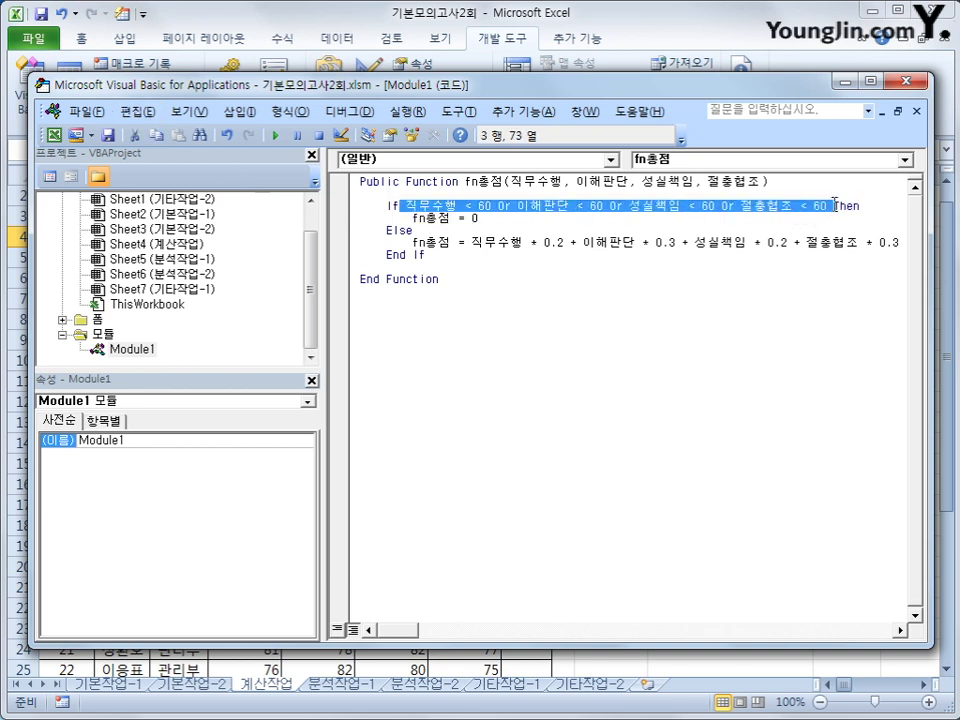
pyautogui.click(506, 219)
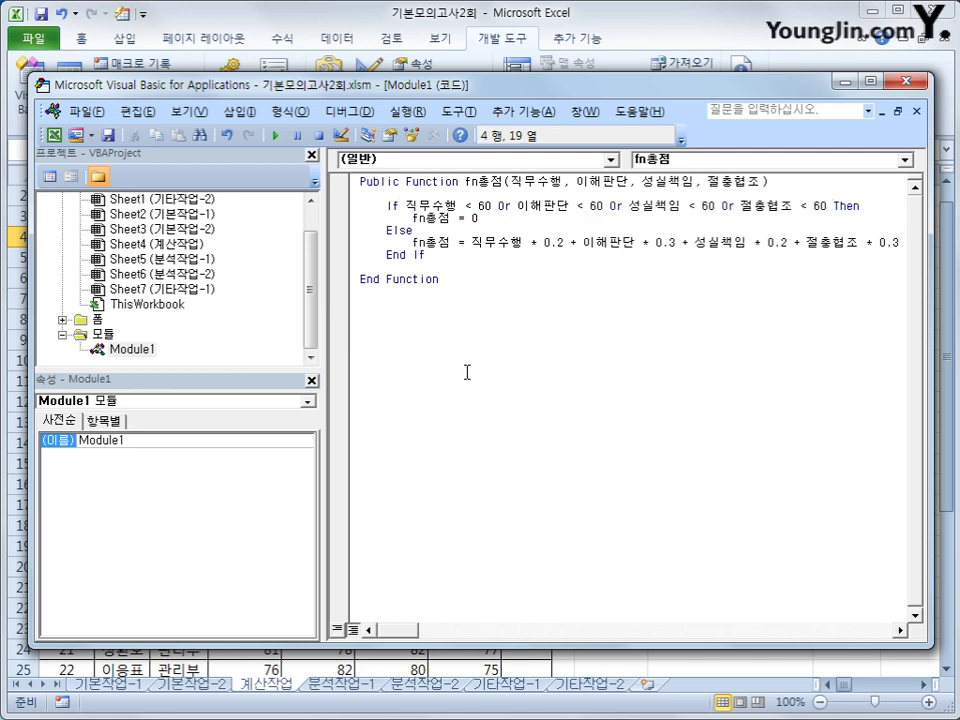
pyautogui.press('Down')
pyautogui.press('Down')
pyautogui.click(471, 276)
# Close the VBA editor and choose the user-defined fn총점 function for H4
pyautogui.click(915, 81)
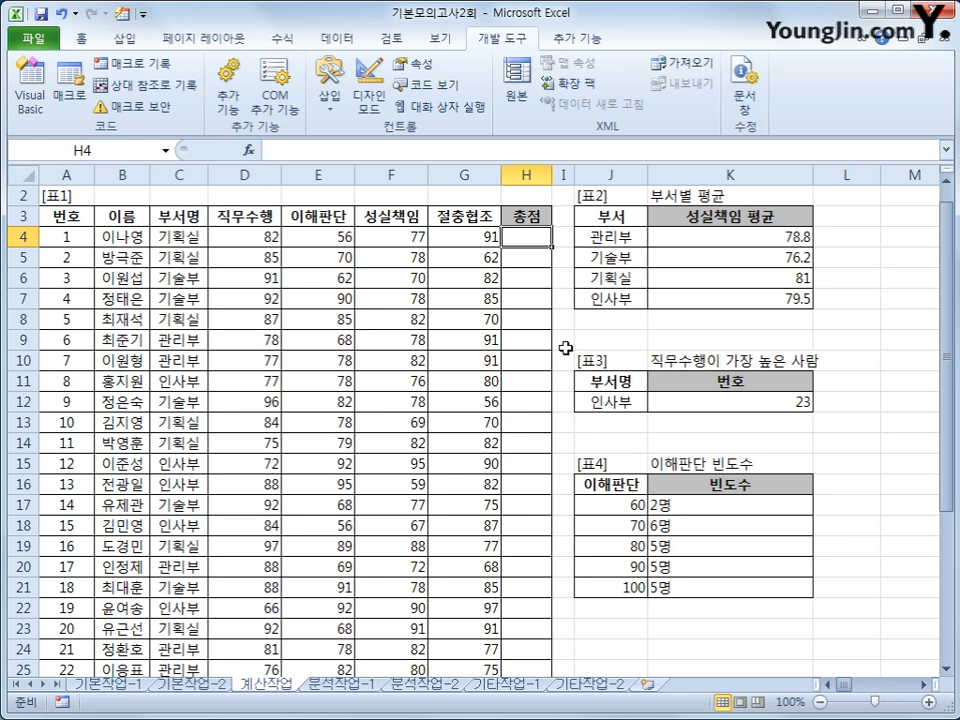
pyautogui.click(249, 150)
pyautogui.click(505, 404)
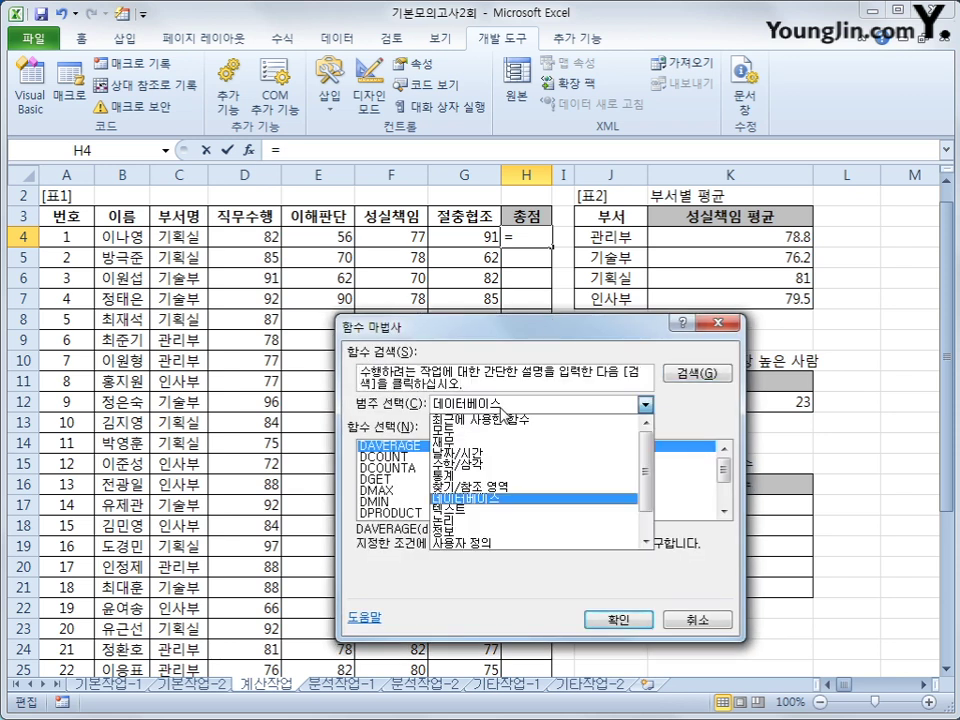
pyautogui.click(480, 543)
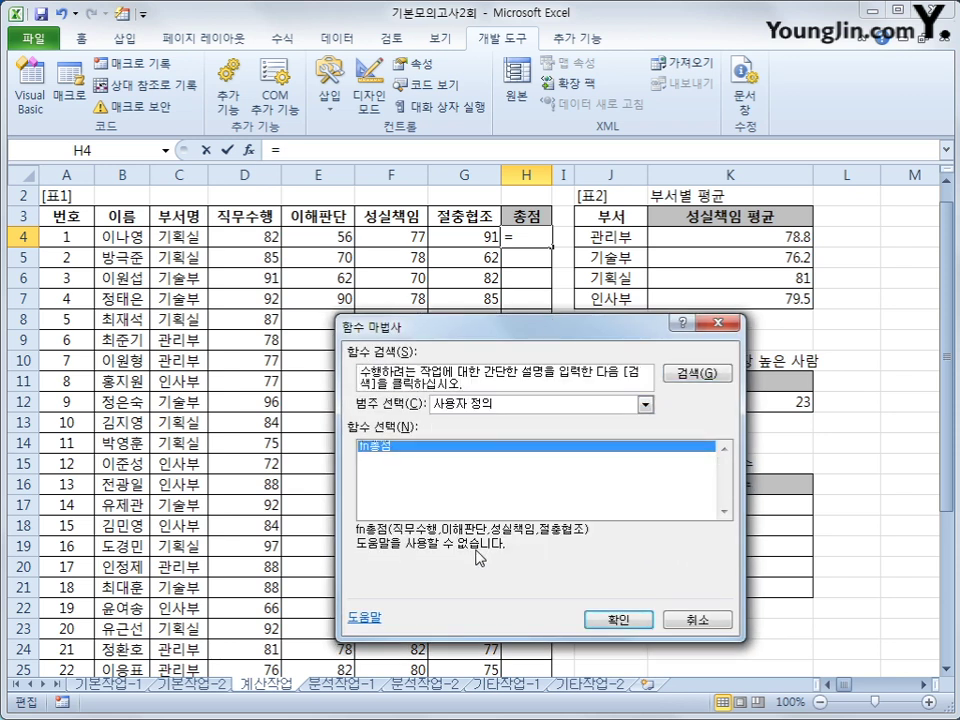
pyautogui.click(617, 619)
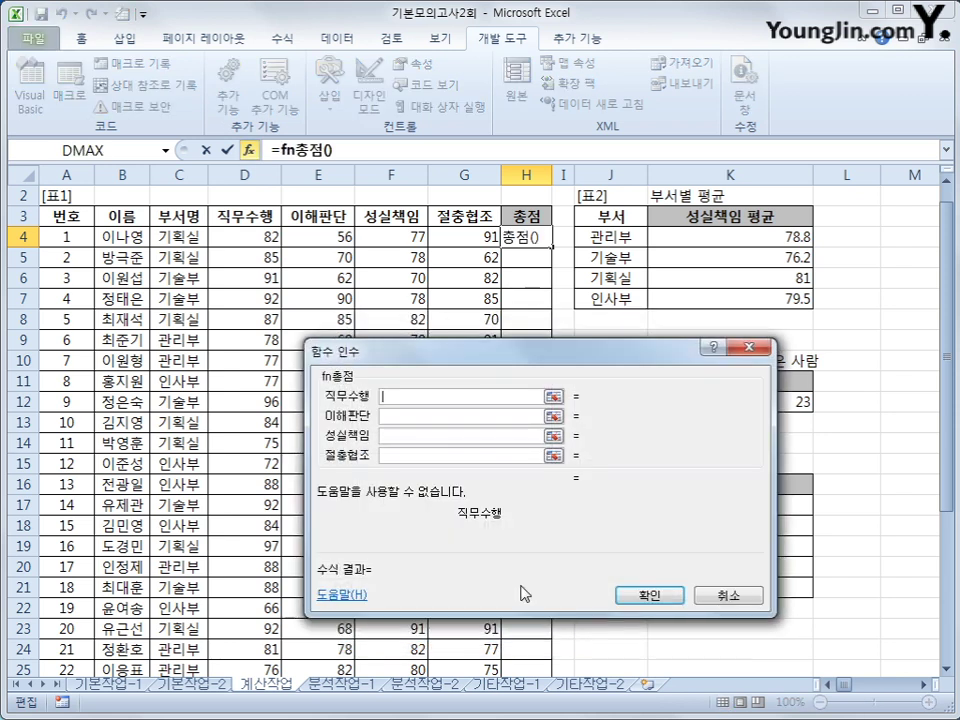
# Pass D4, E4, F4 and G4 as fn총점's arguments and check E4's score of 56
pyautogui.click(243, 238)
pyautogui.click(396, 416)
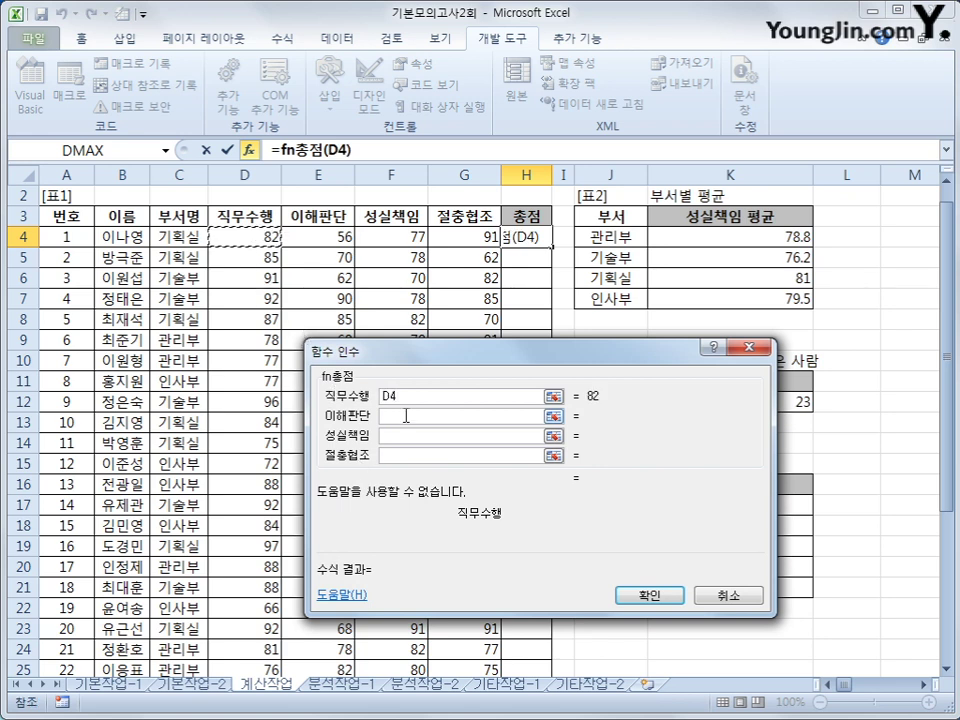
pyautogui.click(340, 237)
pyautogui.click(396, 436)
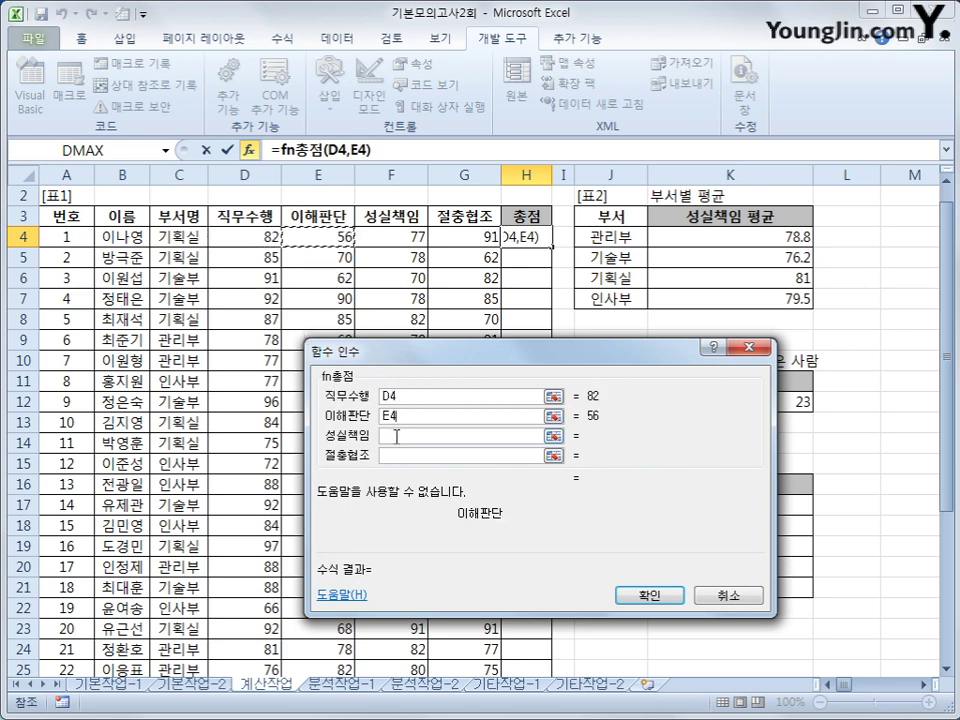
pyautogui.click(388, 238)
pyautogui.click(396, 456)
pyautogui.click(452, 236)
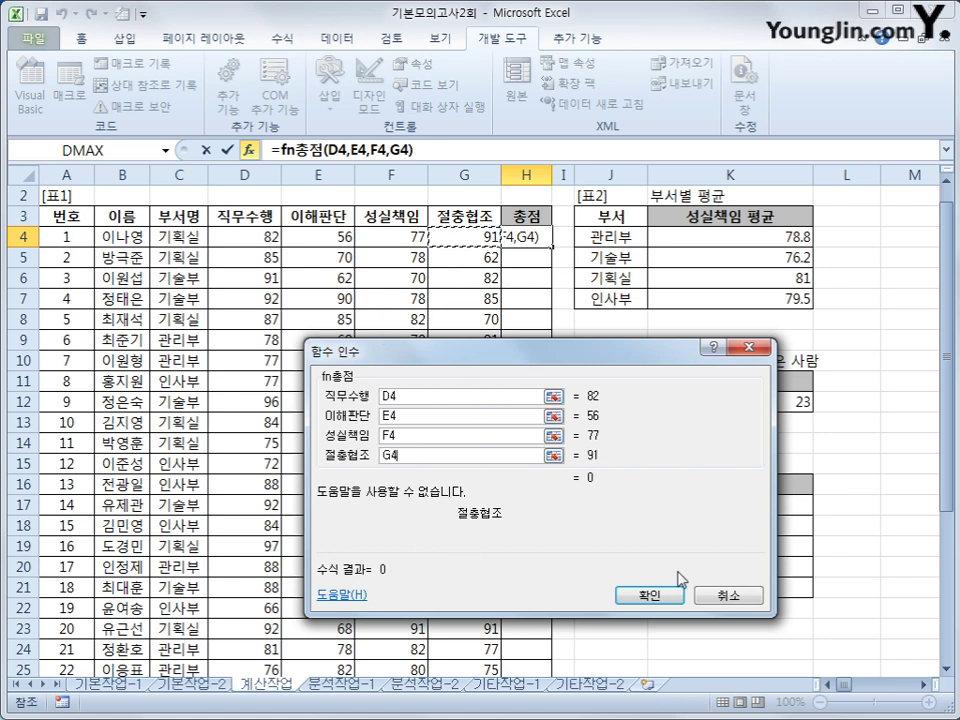
pyautogui.click(655, 592)
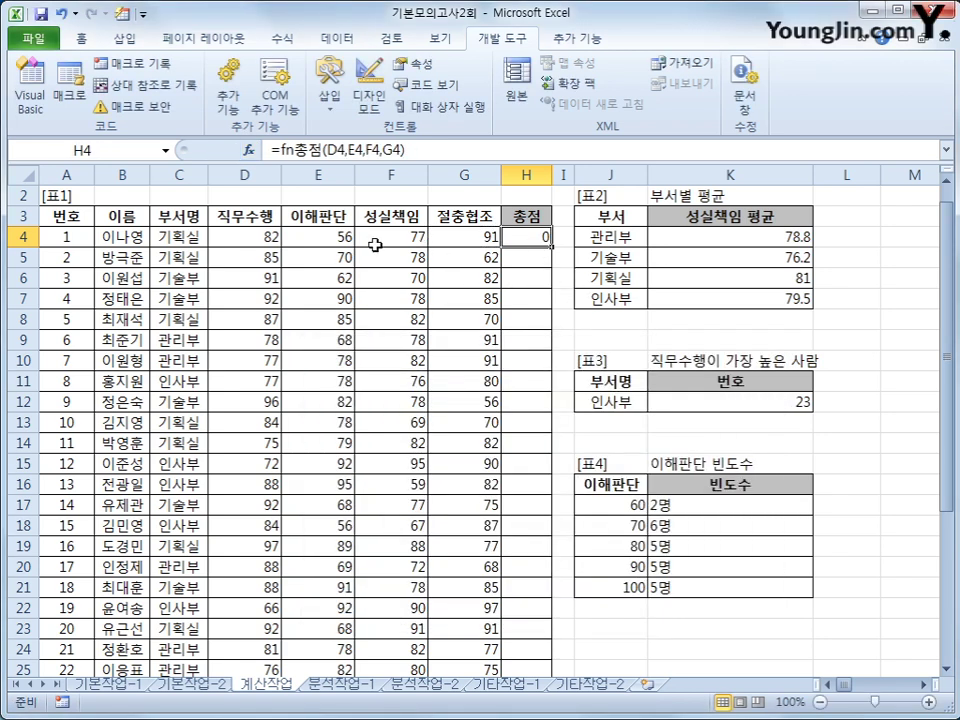
pyautogui.click(313, 241)
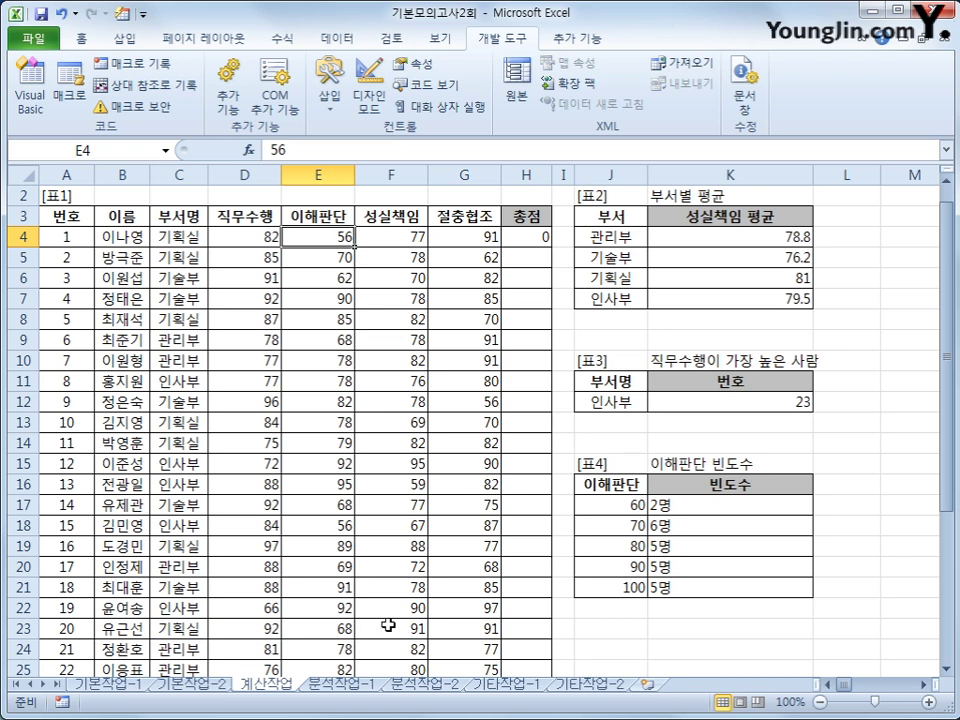
# Fill H4's fn총점 formula down column H and inspect the copy in H6
pyautogui.click(545, 216)
pyautogui.click(546, 240)
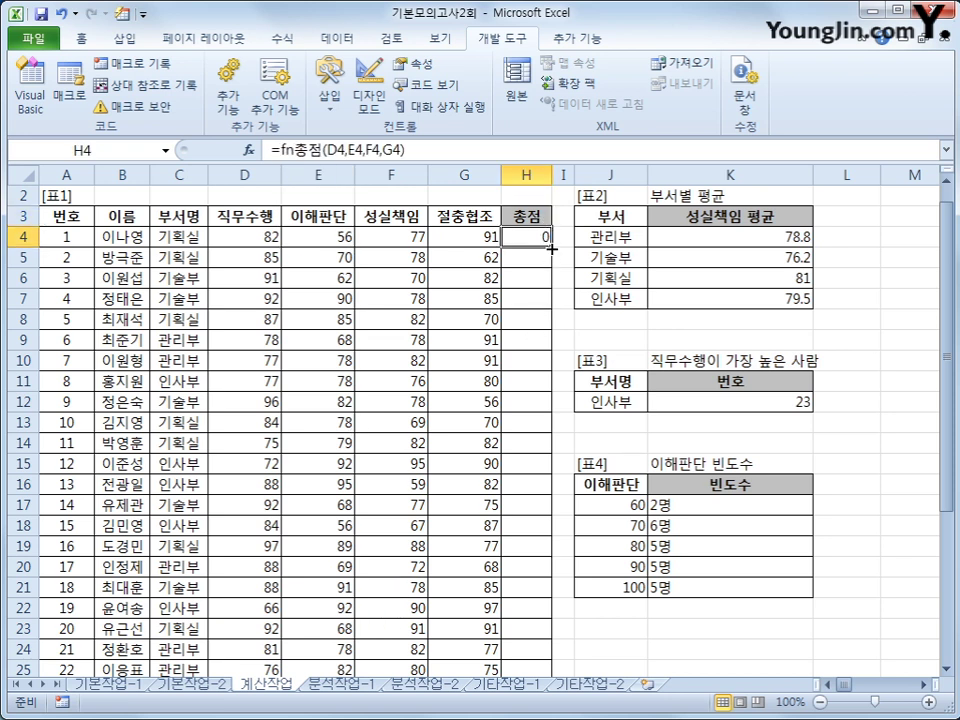
pyautogui.doubleClick(551, 248)
pyautogui.click(537, 272)
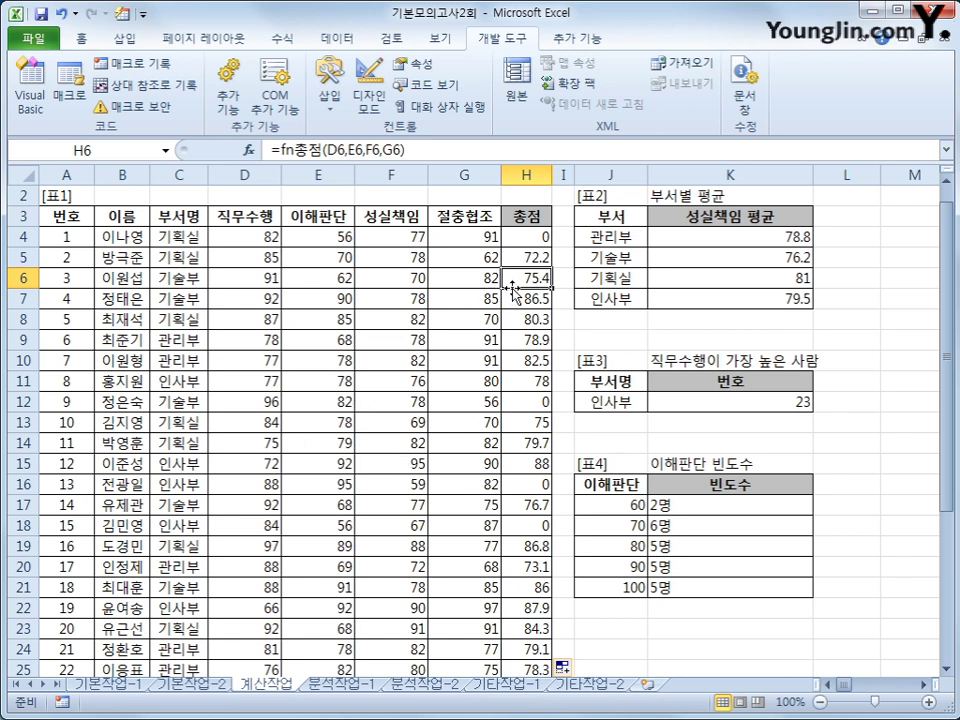
# Verify the formulas in H4 and H26, then switch to the 분석작업-1 sheet
pyautogui.click(545, 238)
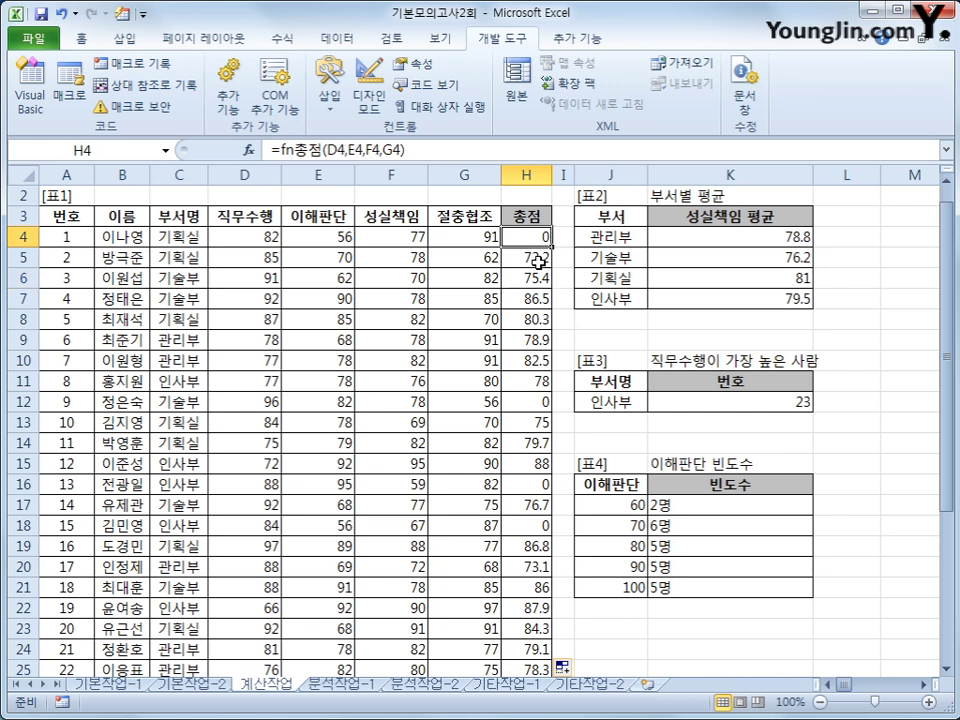
pyautogui.scroll(-2, 540, 258)
pyautogui.click(535, 565)
pyautogui.scroll(3, 520, 536)
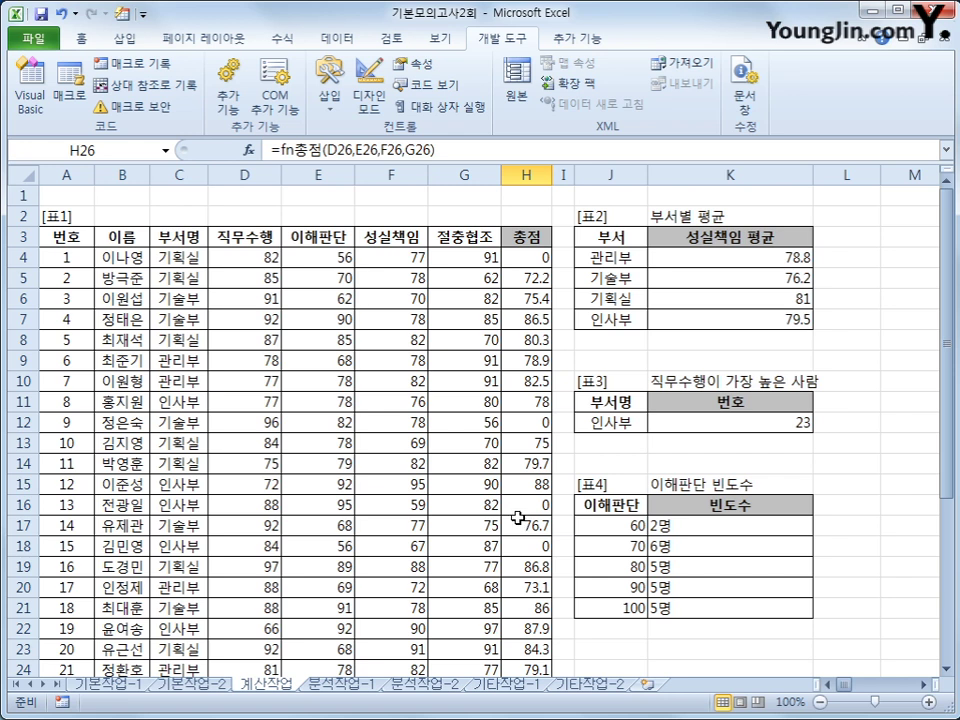
pyautogui.hotkey('ctrl', 'pagedown')
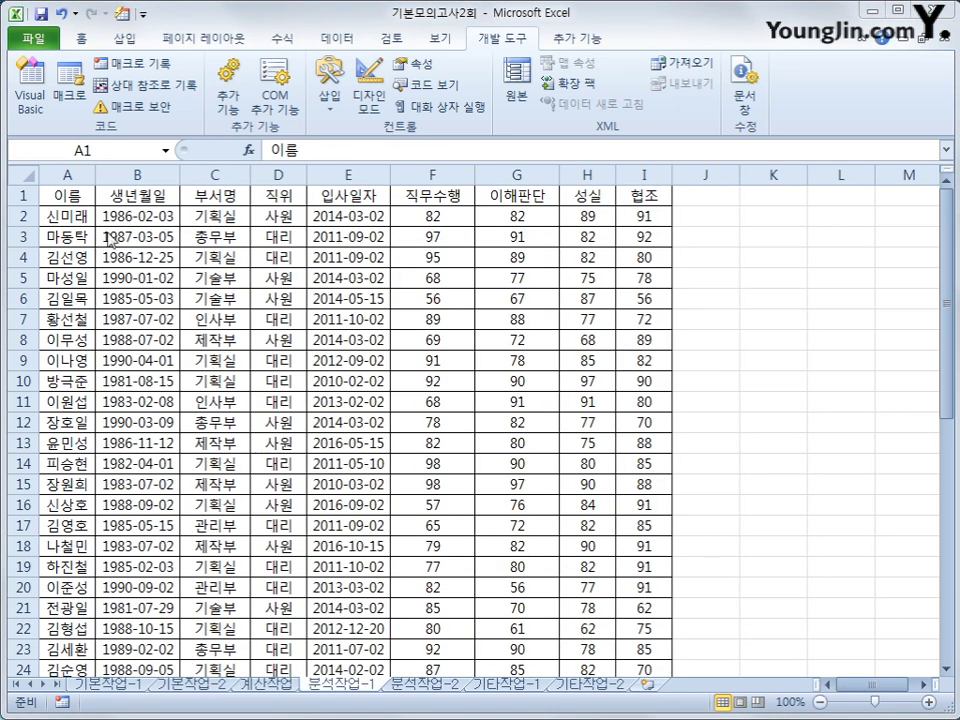
# Insert a PivotTable from the A1:I47 employee data, placed at K5 on the same sheet
pyautogui.click(73, 197)
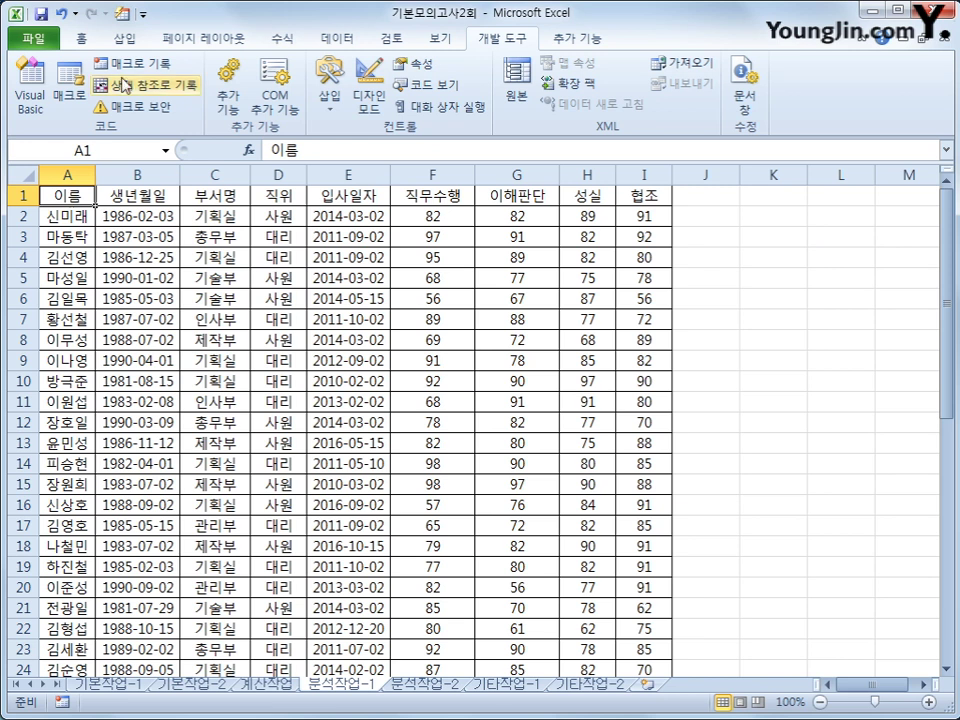
pyautogui.click(124, 39)
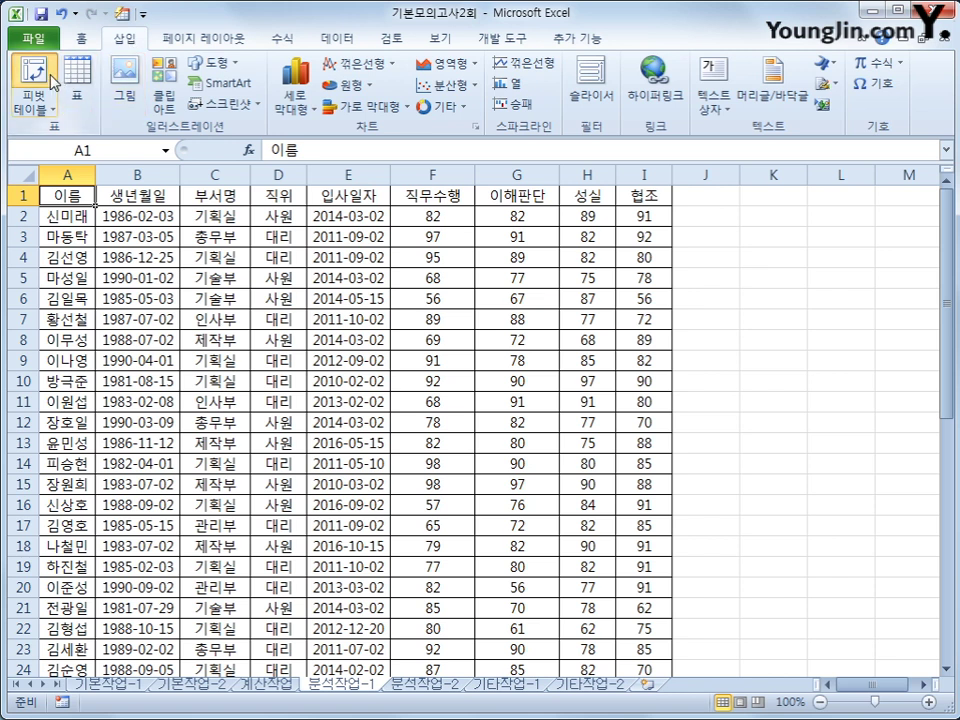
pyautogui.click(37, 62)
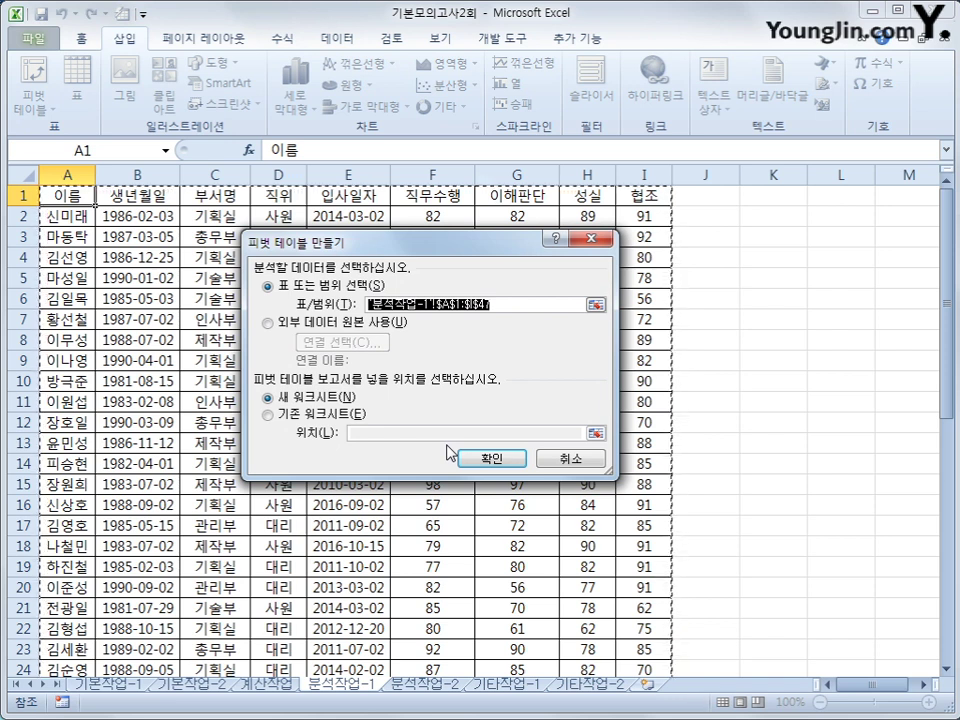
pyautogui.click(268, 413)
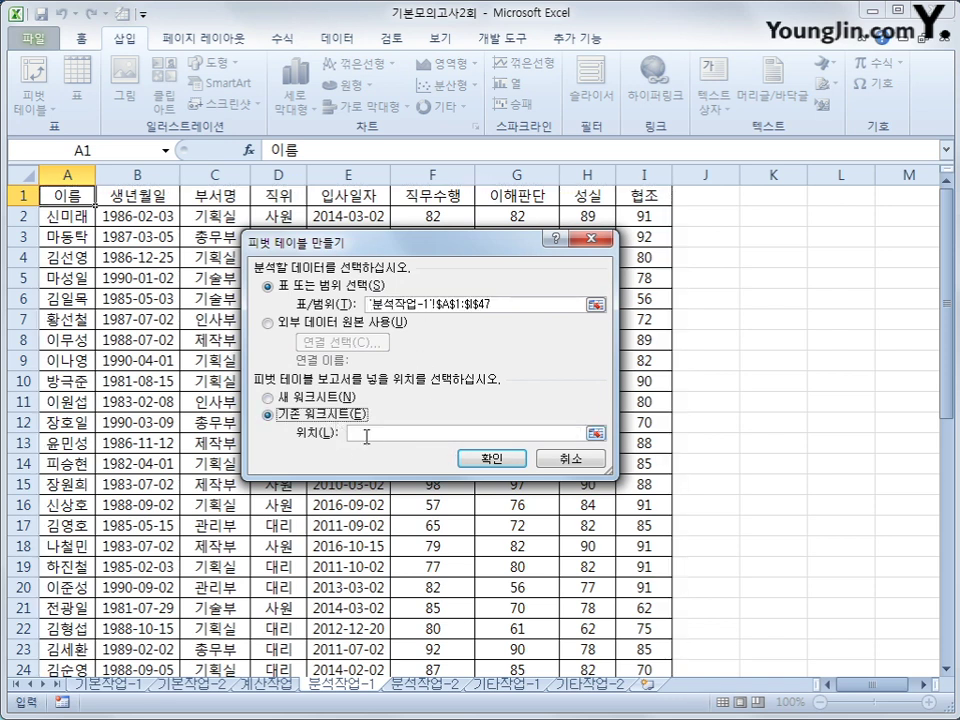
pyautogui.click(766, 258)
pyautogui.click(768, 279)
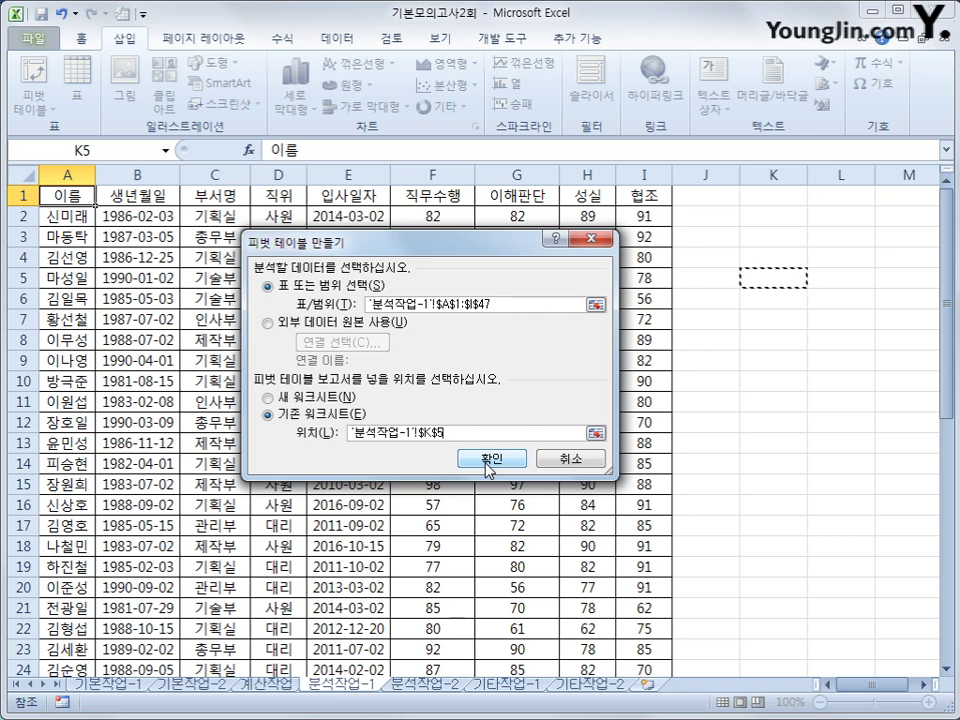
pyautogui.click(487, 464)
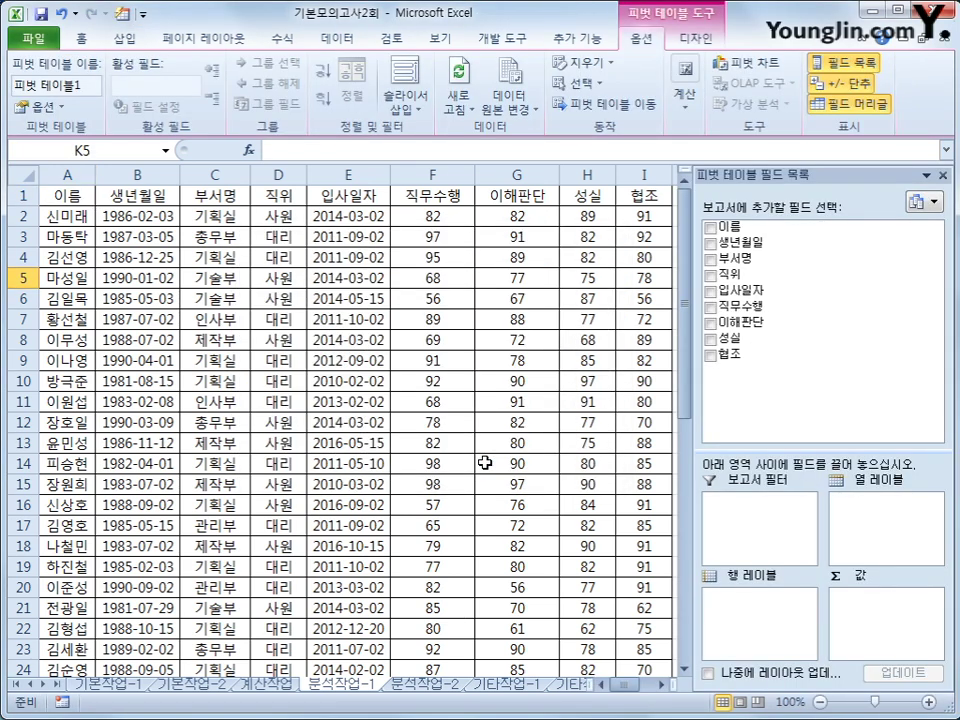
# Put 부서명 in Report Filter, 직위 then 입사일자 in Row Labels, and sum 직무수행
pyautogui.click(661, 685)
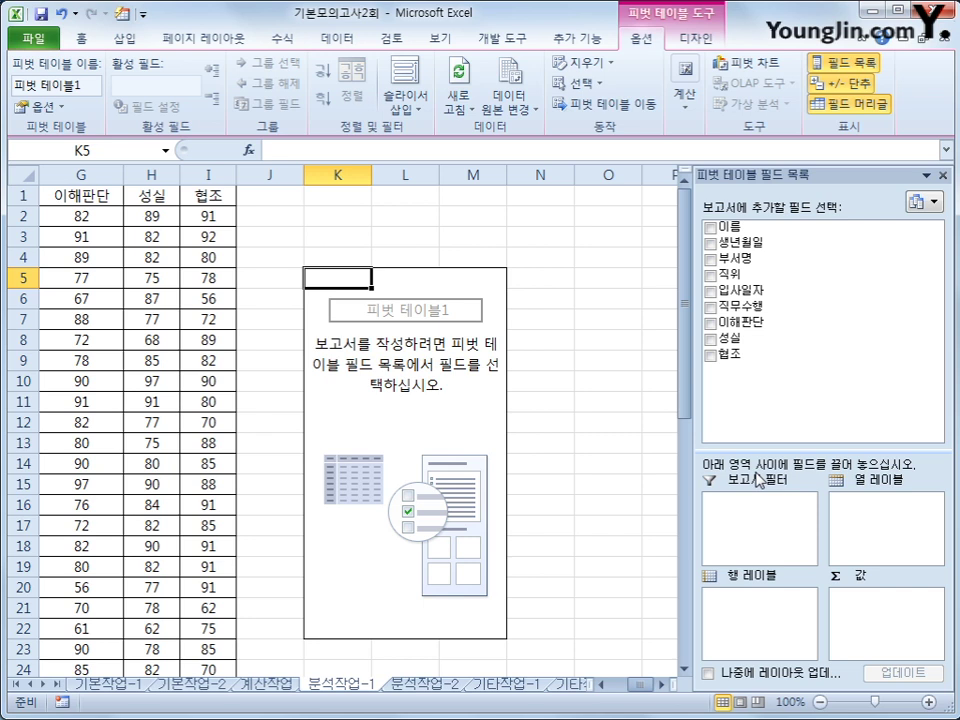
pyautogui.moveTo(735, 258); pyautogui.dragTo(782, 533)
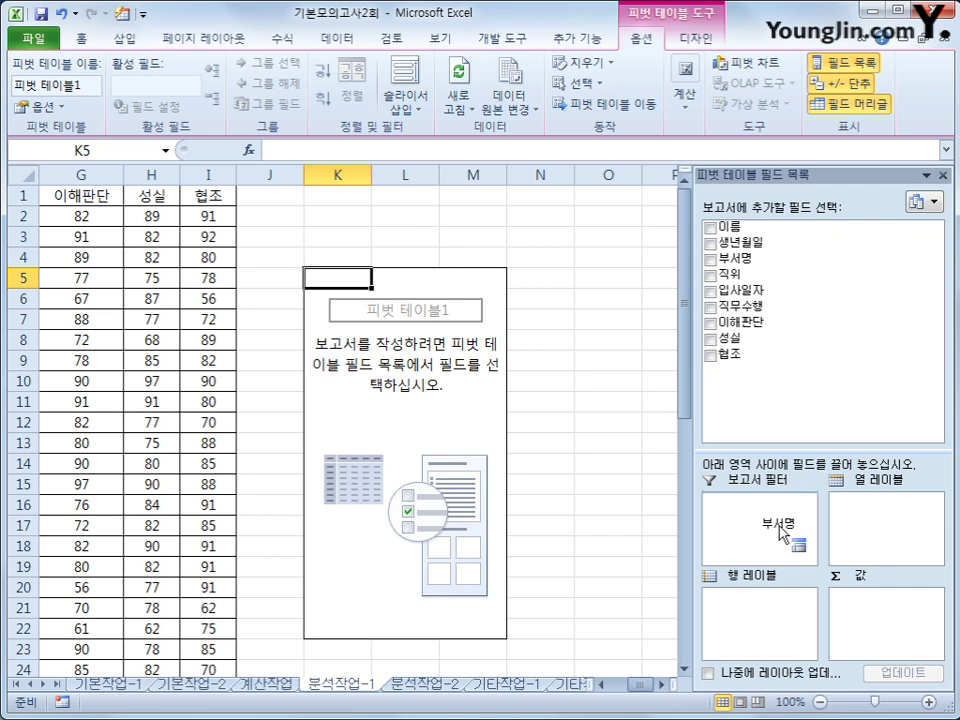
pyautogui.moveTo(782, 533); pyautogui.dragTo(783, 532)
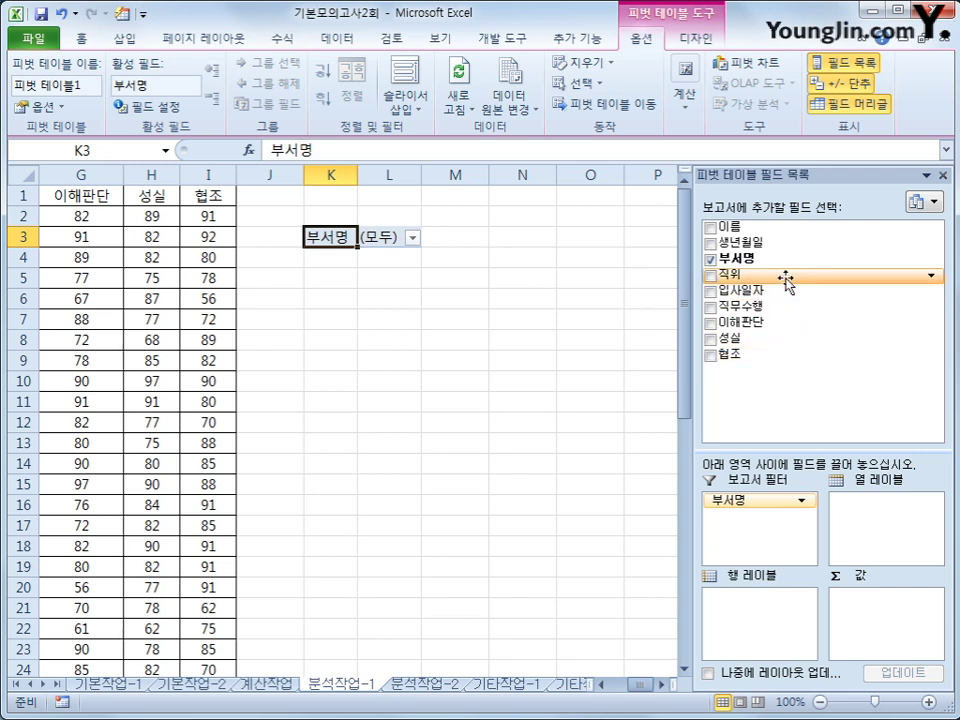
pyautogui.moveTo(789, 274); pyautogui.dragTo(789, 624)
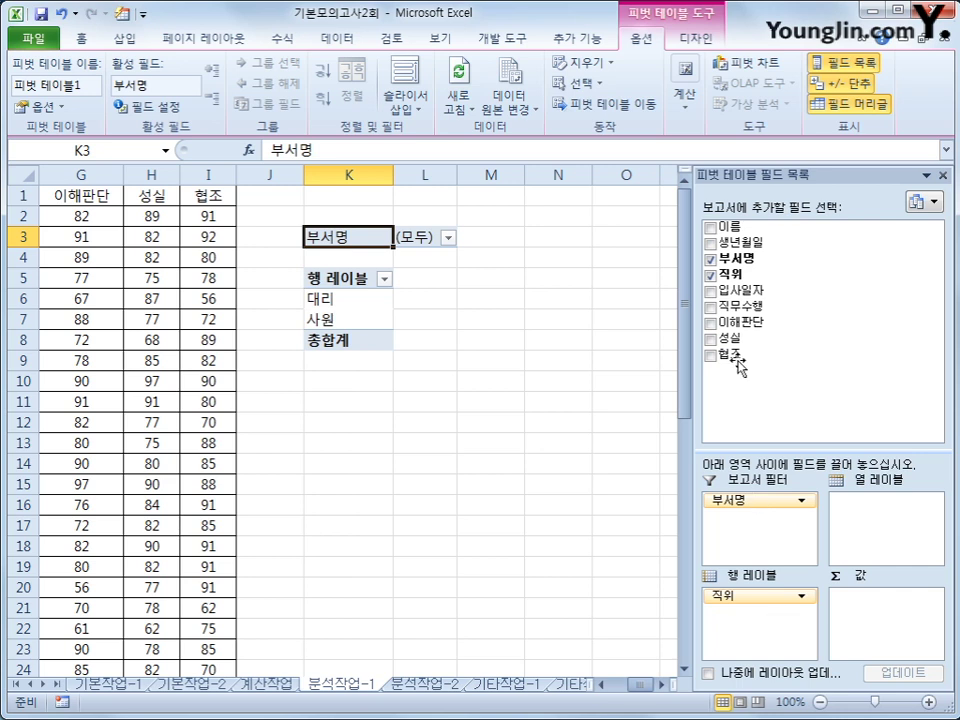
pyautogui.moveTo(738, 290); pyautogui.dragTo(764, 629)
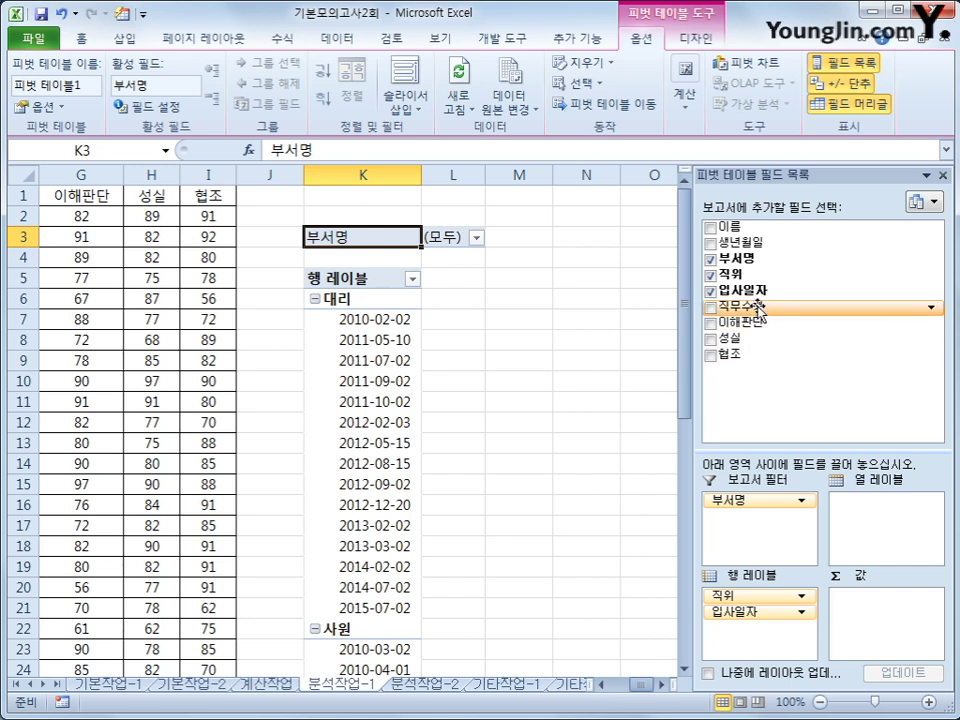
pyautogui.moveTo(752, 306); pyautogui.dragTo(878, 646)
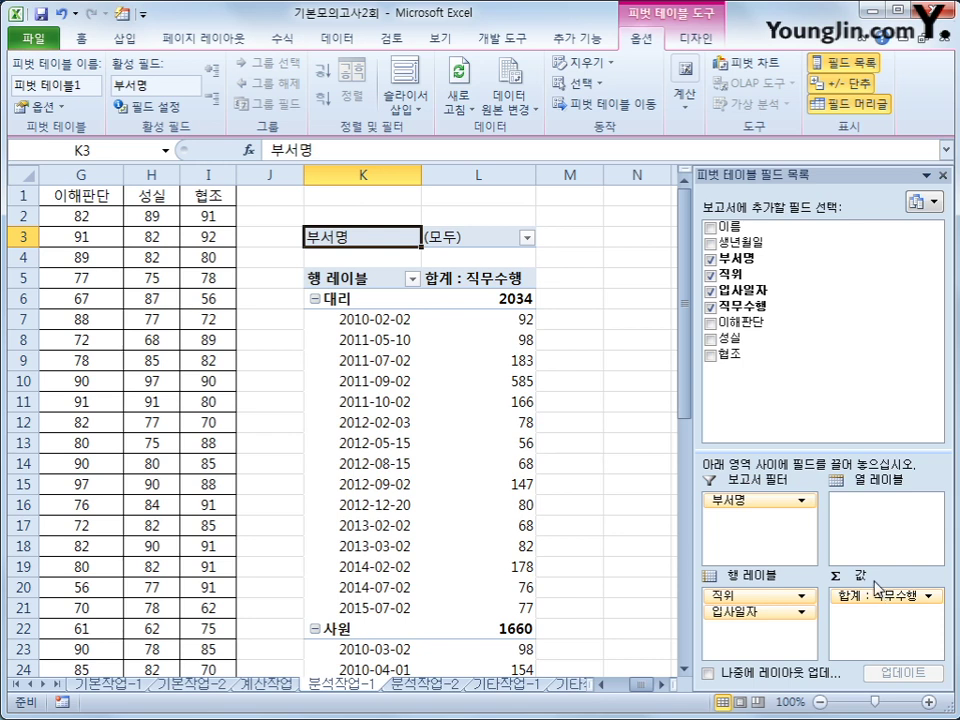
# Switch the pivot's report layout to Outline Form and select a 입사일자 date
pyautogui.click(688, 40)
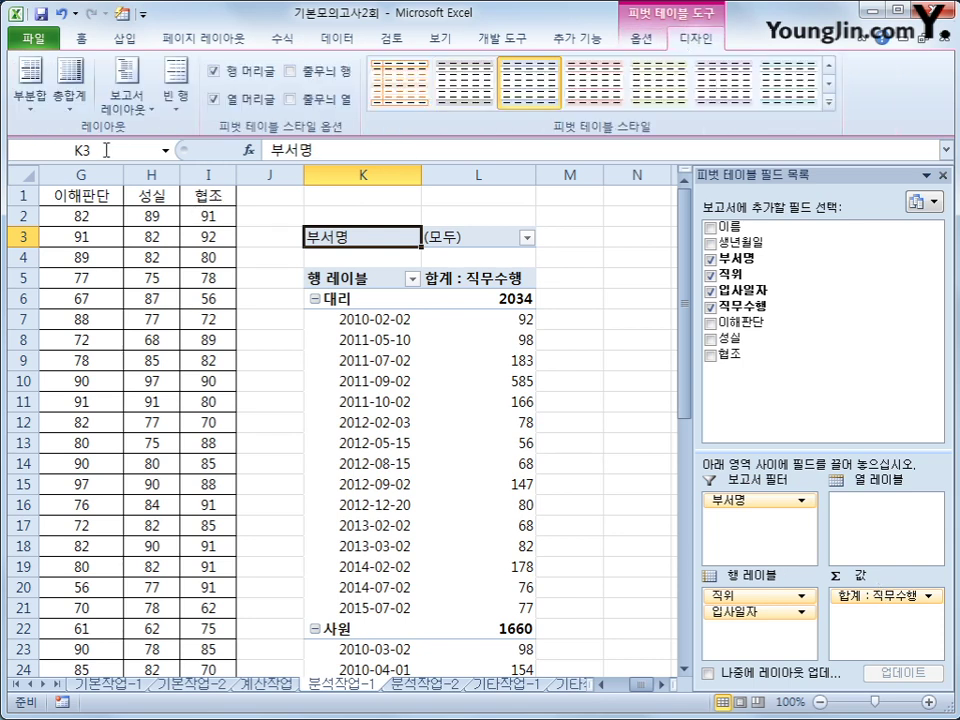
pyautogui.click(126, 92)
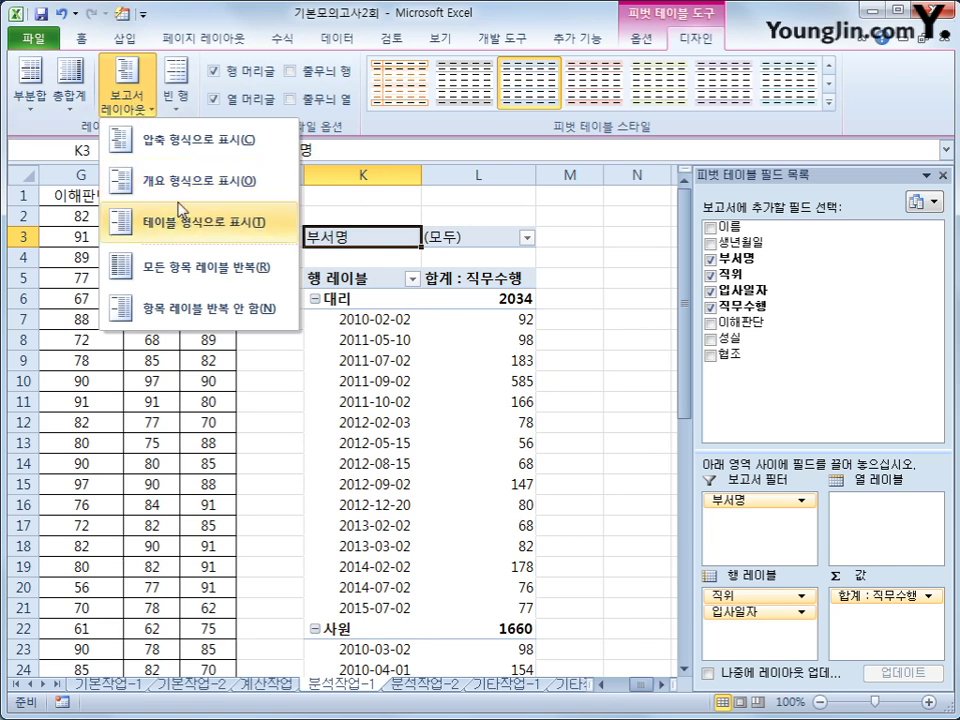
pyautogui.click(140, 180)
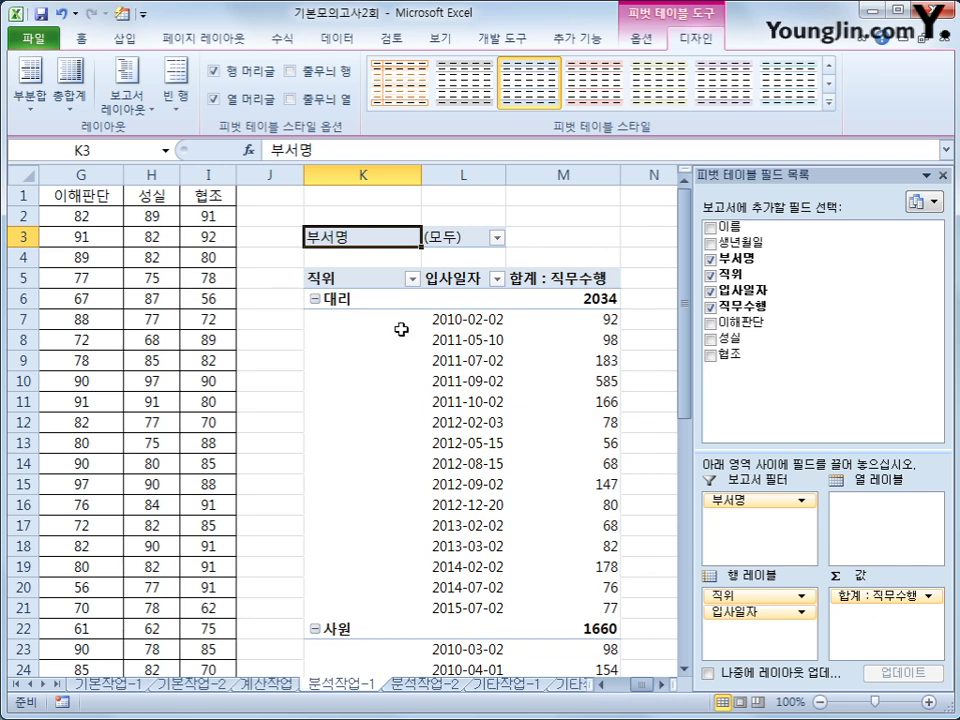
pyautogui.click(462, 316)
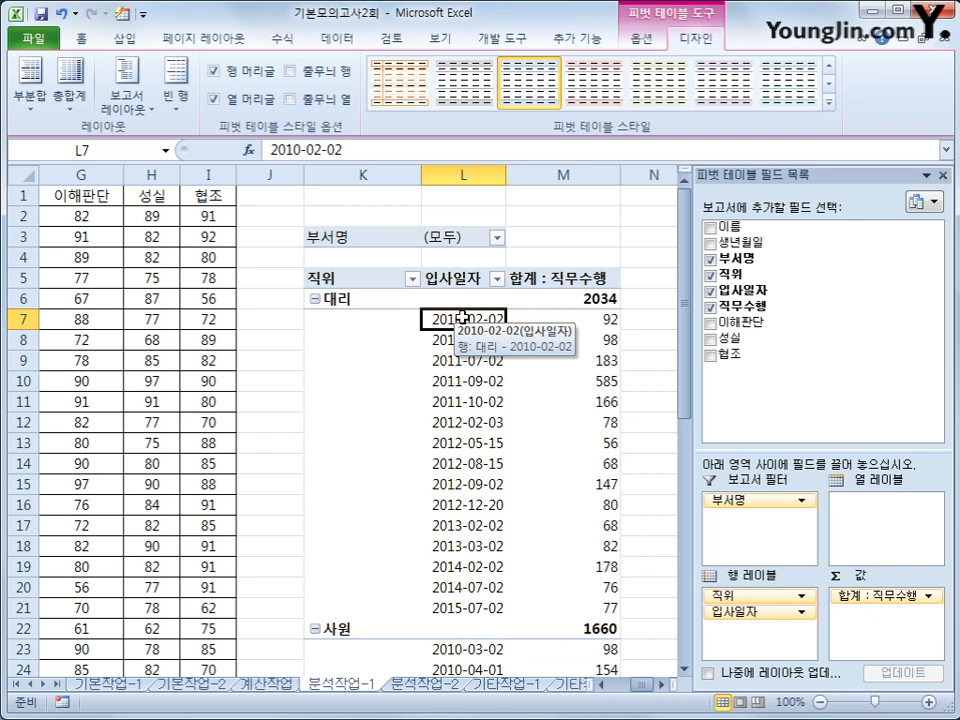
# Group the 입사일자 hire dates by Years instead of Months
pyautogui.rightClick(462, 317)
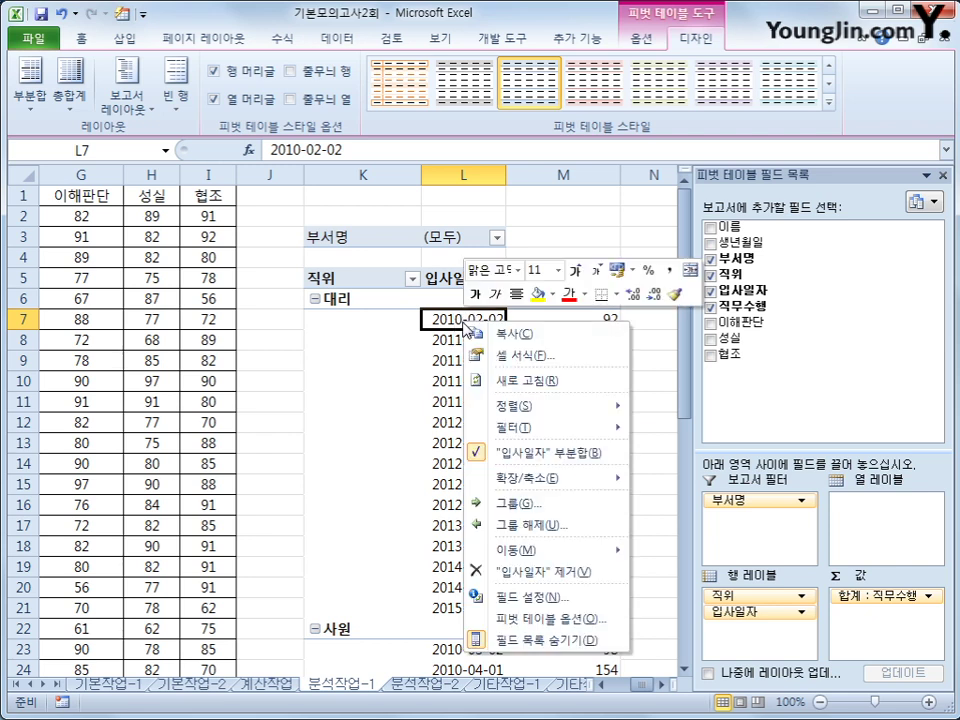
pyautogui.click(561, 505)
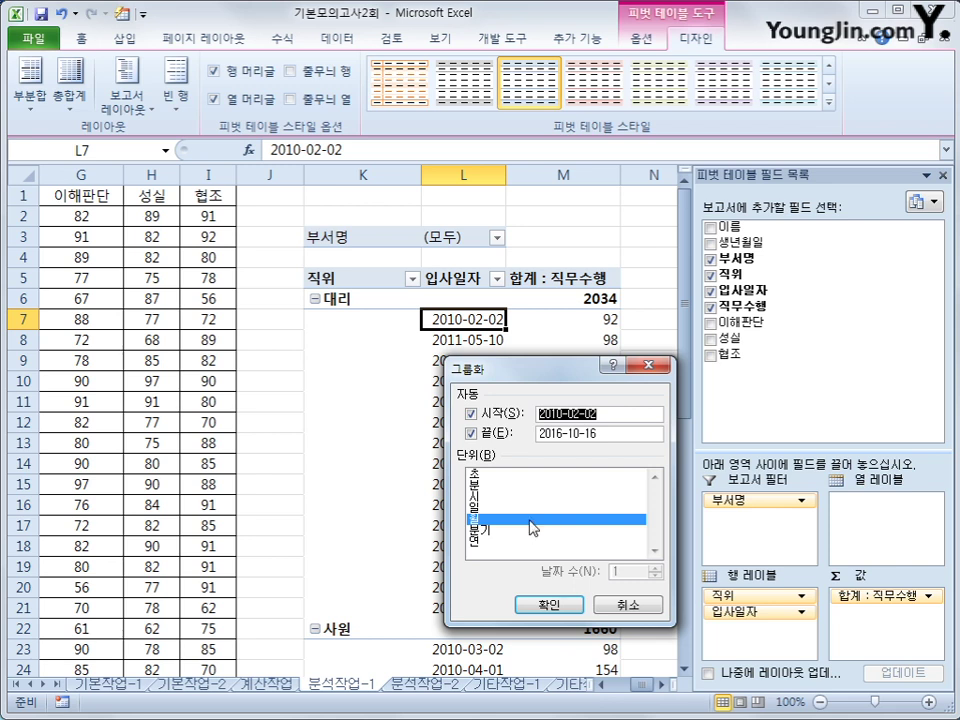
pyautogui.click(529, 520)
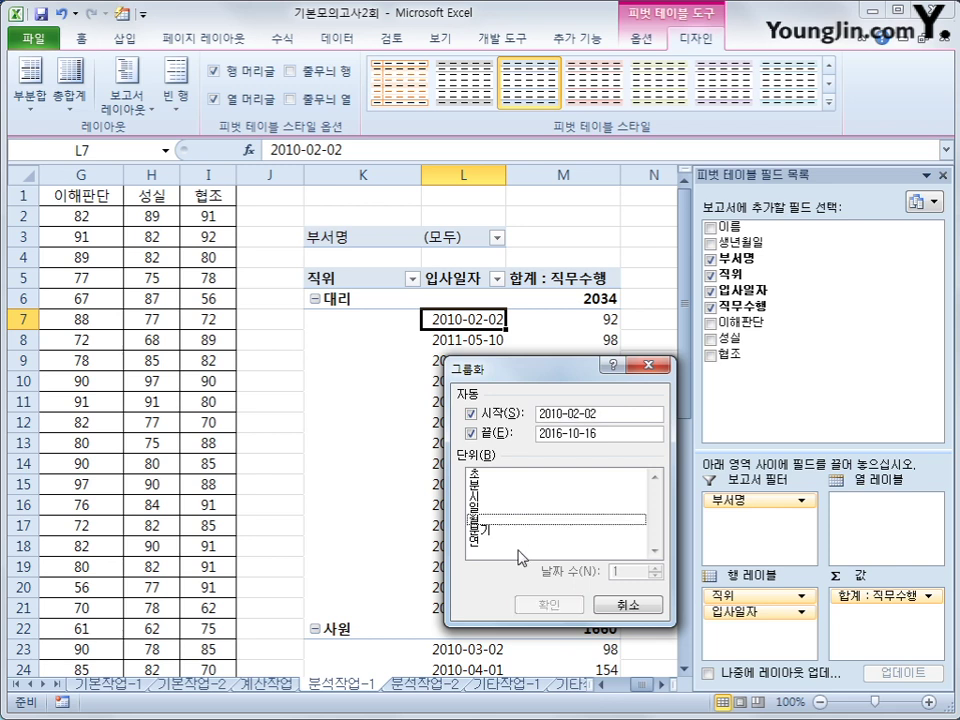
pyautogui.click(484, 543)
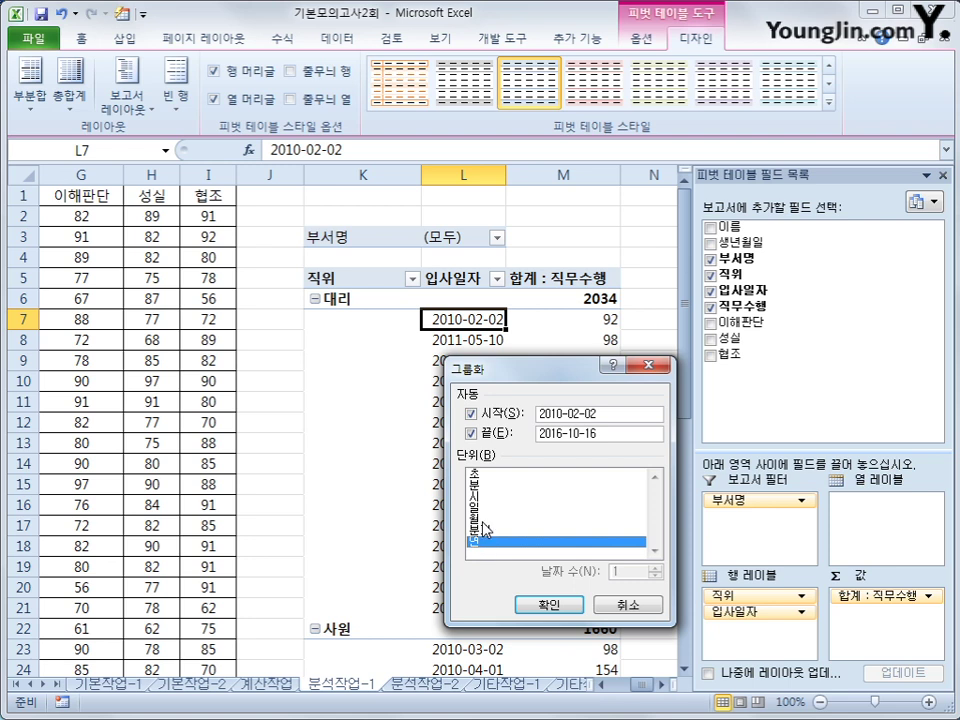
pyautogui.click(536, 606)
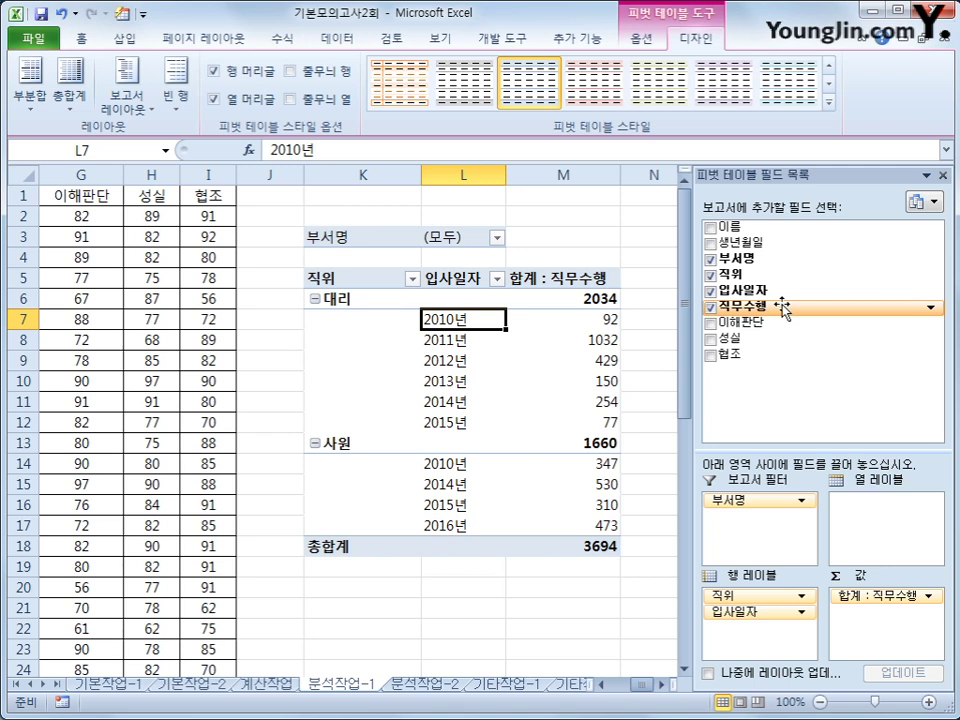
# Add 직무수행 to Values again, resize the field list, and select the 합계 : 직무수행2 header
pyautogui.moveTo(781, 310); pyautogui.dragTo(885, 630)
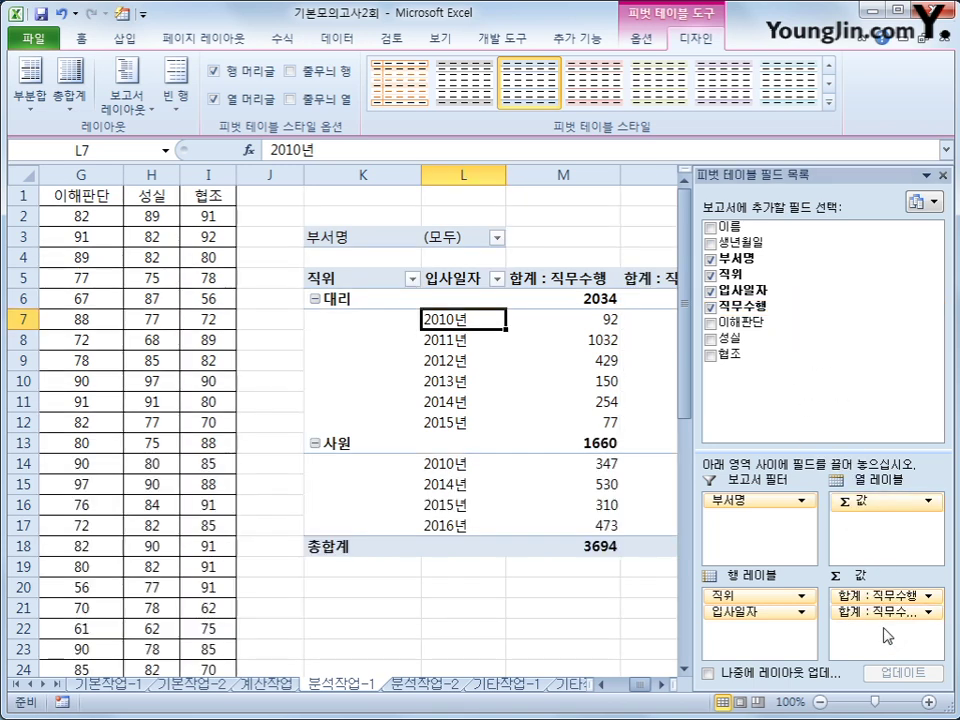
pyautogui.moveTo(692, 589); pyautogui.dragTo(625, 587)
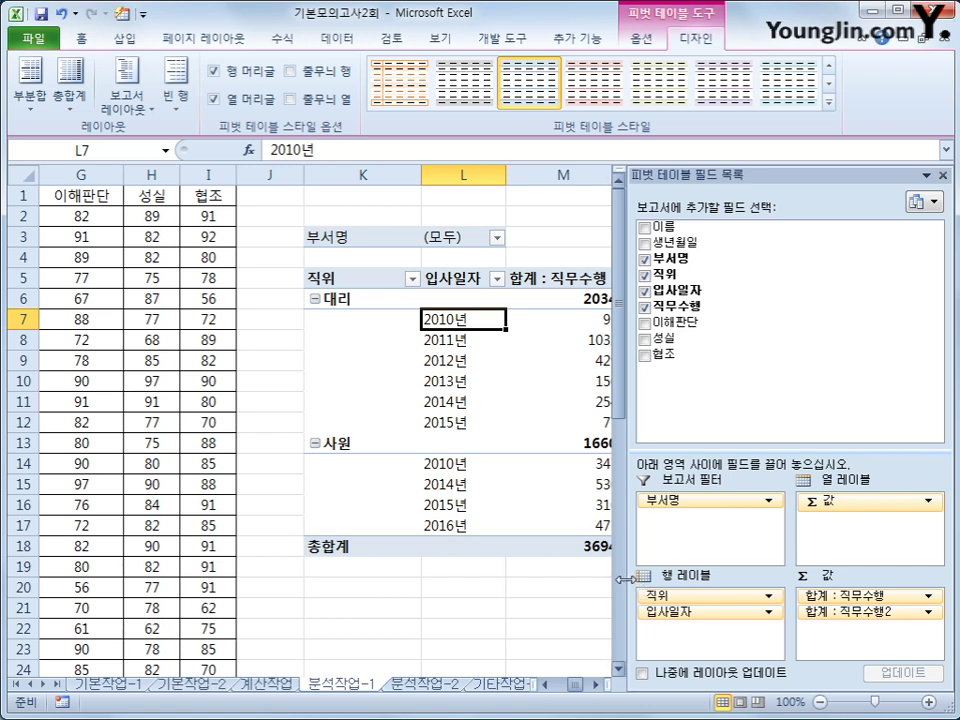
pyautogui.moveTo(621, 588); pyautogui.dragTo(713, 584)
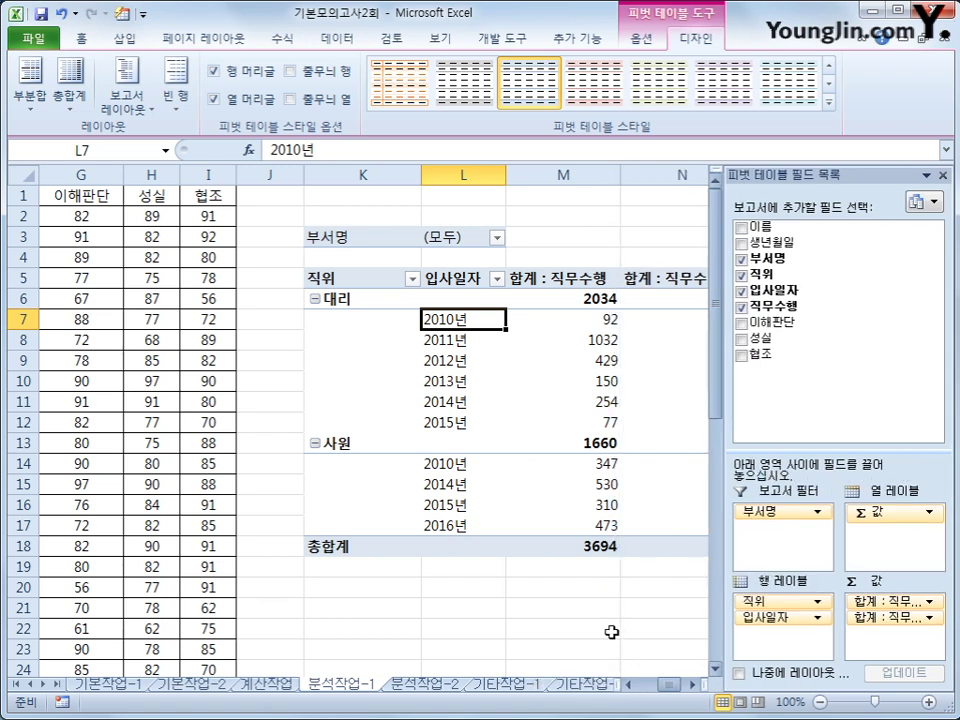
pyautogui.hscroll(2, 656, 681)
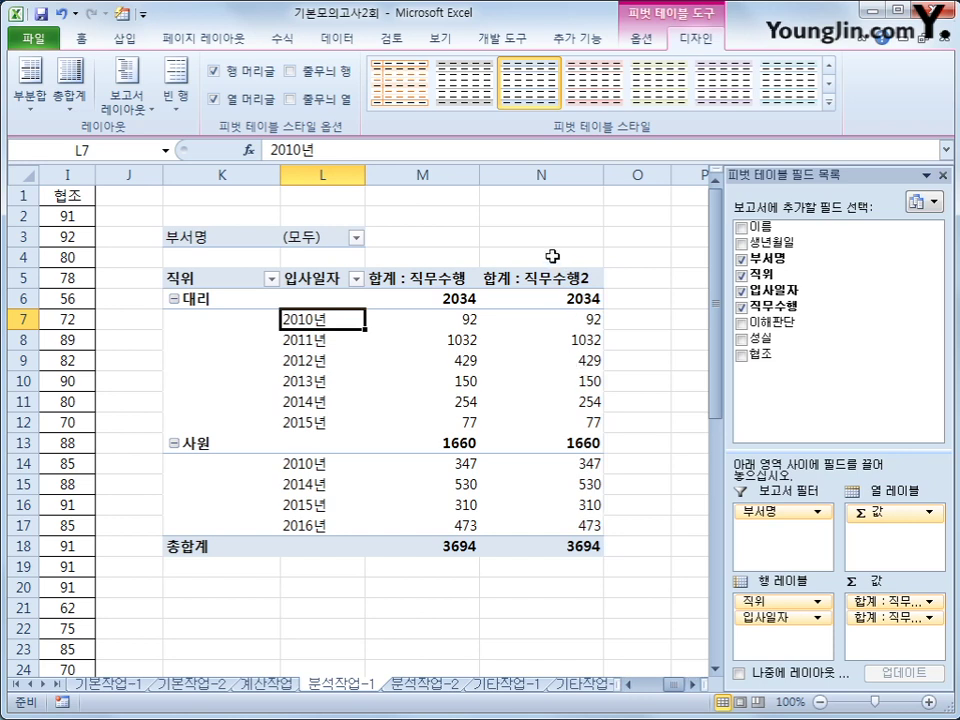
pyautogui.click(530, 280)
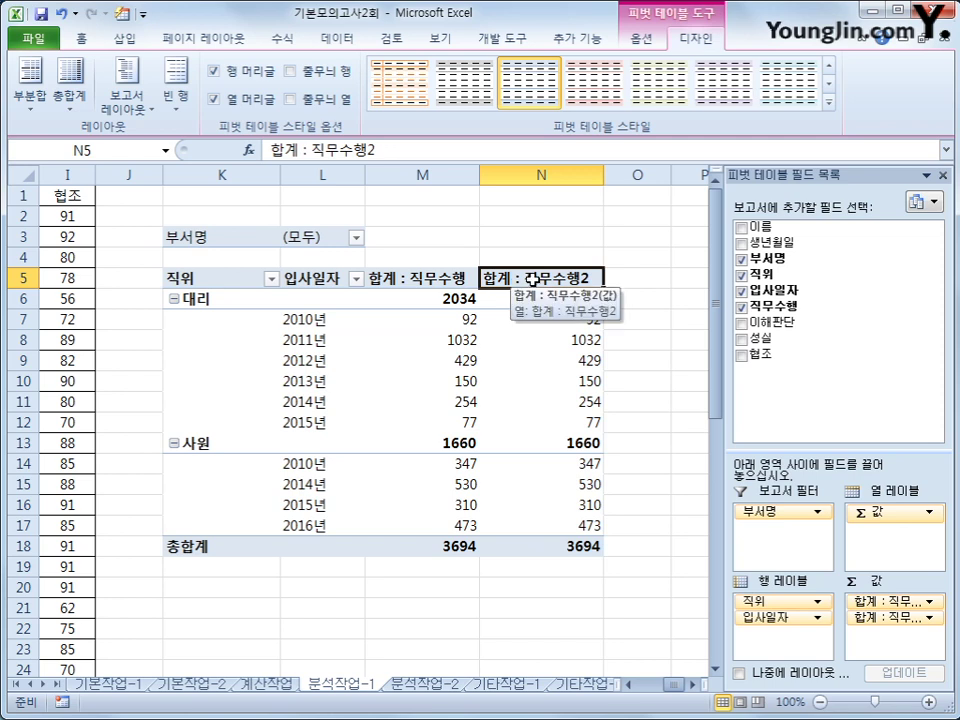
# Rename the second value field 전체비율 and show it as percent of grand total
pyautogui.doubleClick(531, 279)
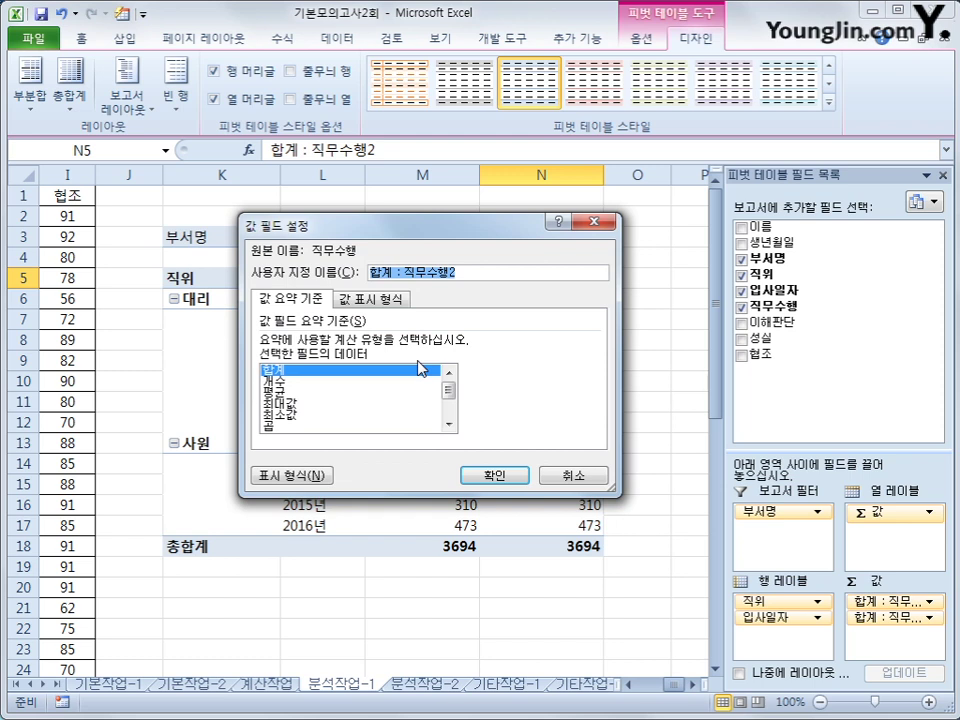
pyautogui.write('전')
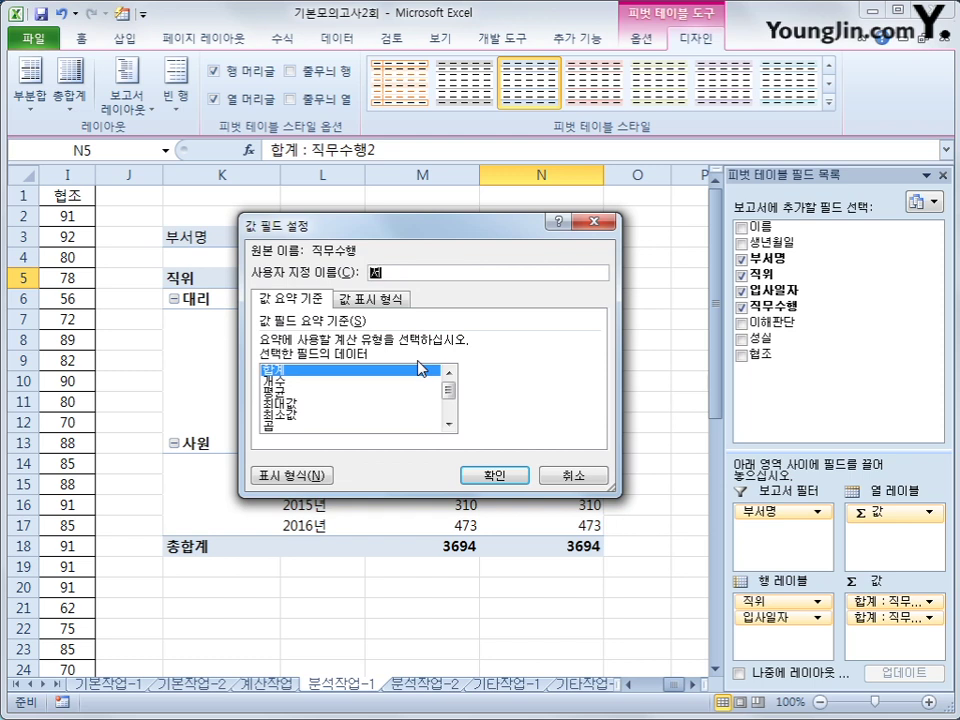
pyautogui.write('체비율')
pyautogui.click(372, 299)
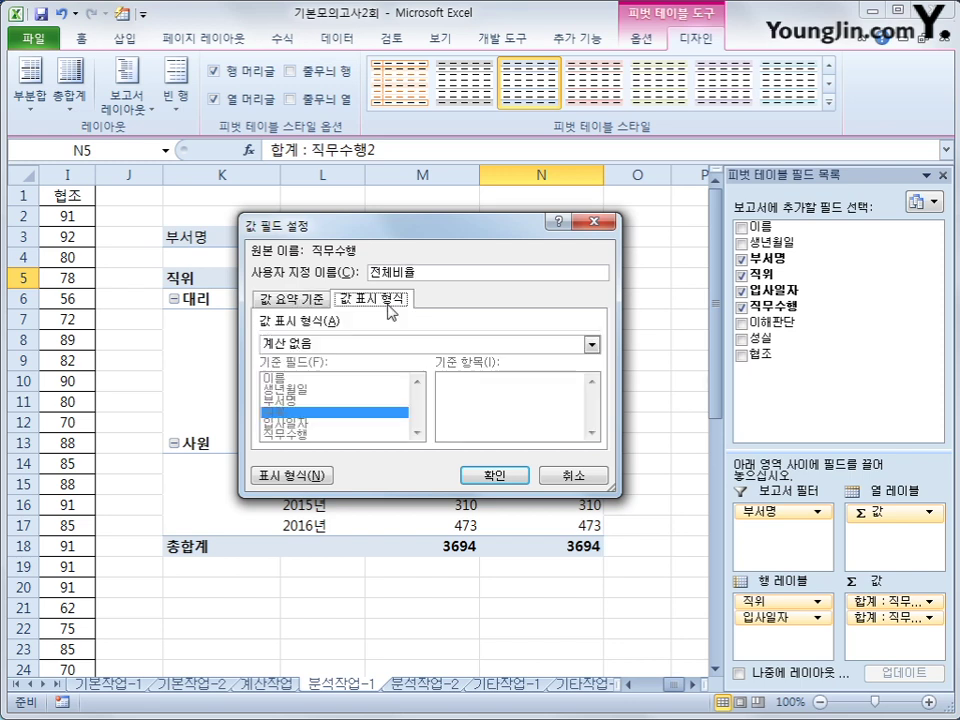
pyautogui.click(381, 346)
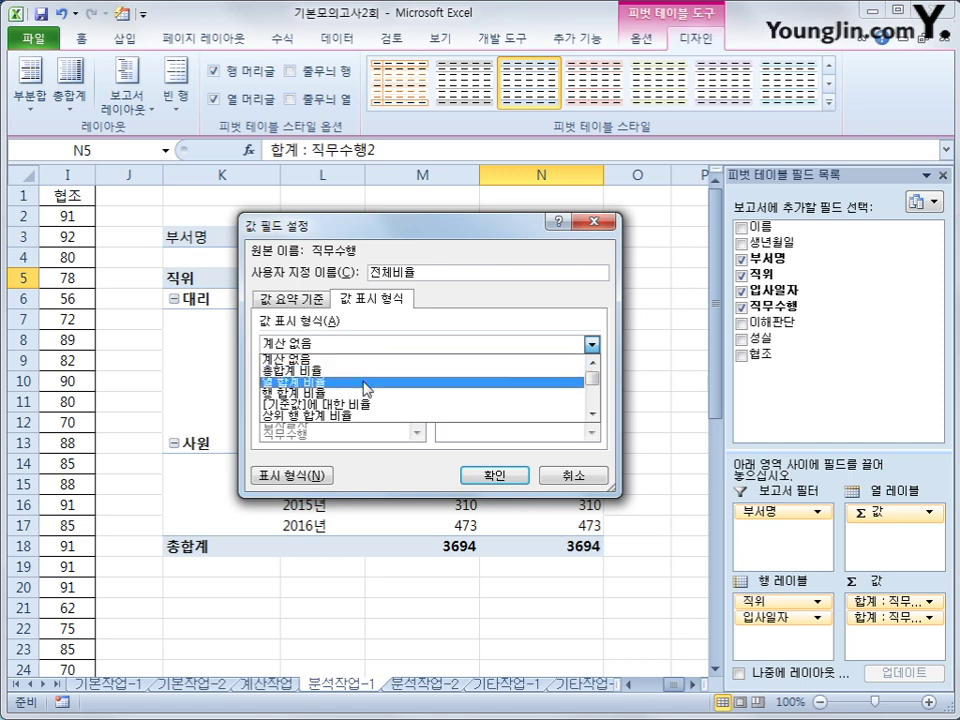
pyautogui.click(366, 383)
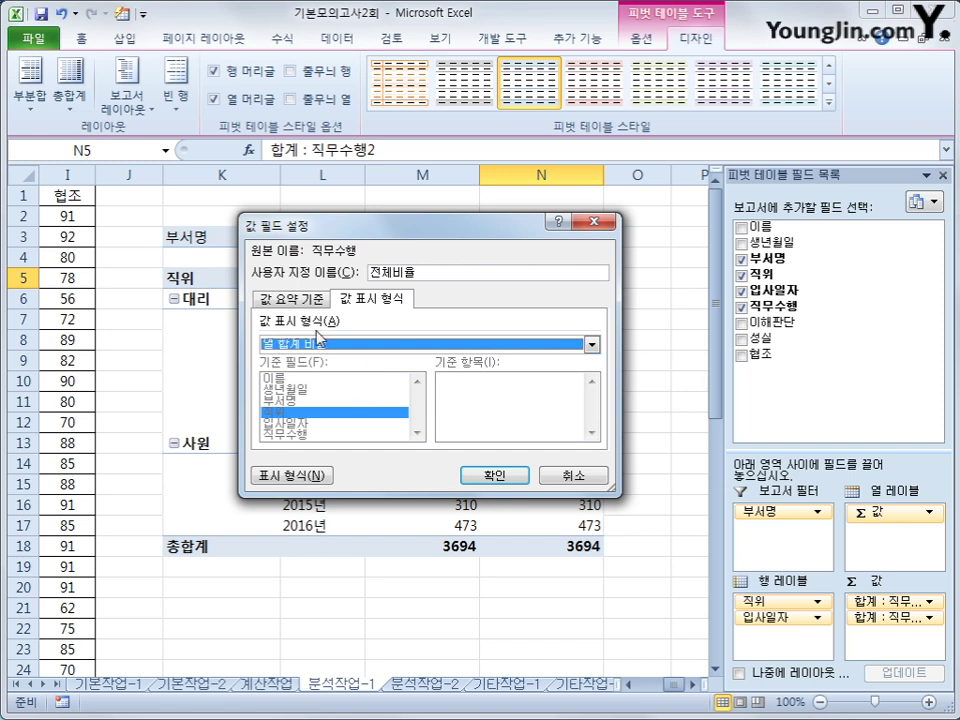
pyautogui.click(488, 478)
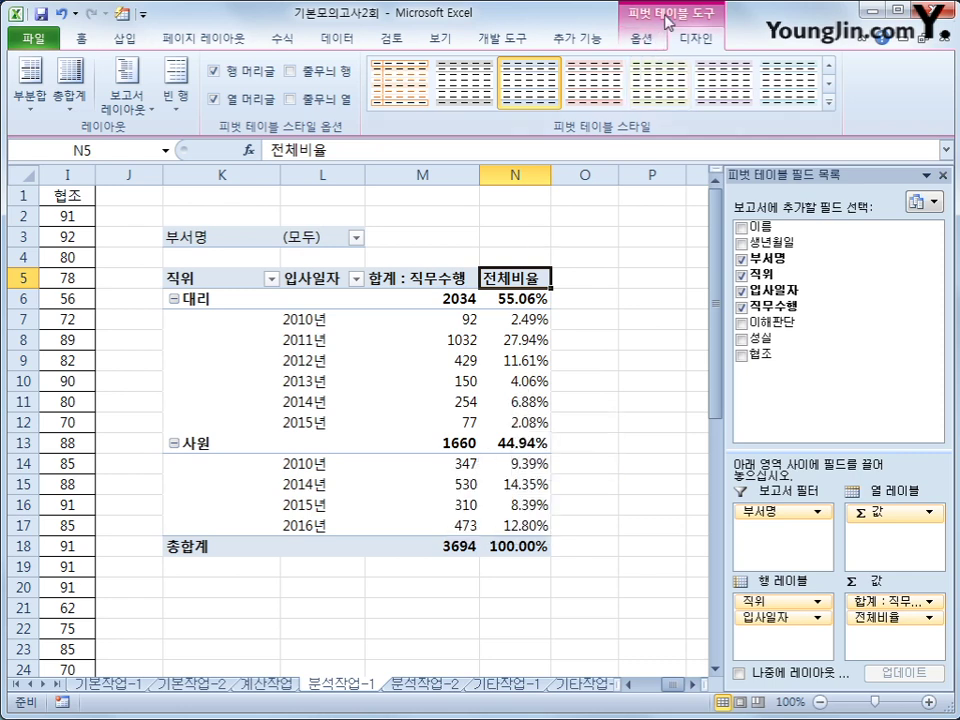
# Apply the 피벗 스타일 밝게 9 style from the gallery to the pivot table
pyautogui.click(829, 104)
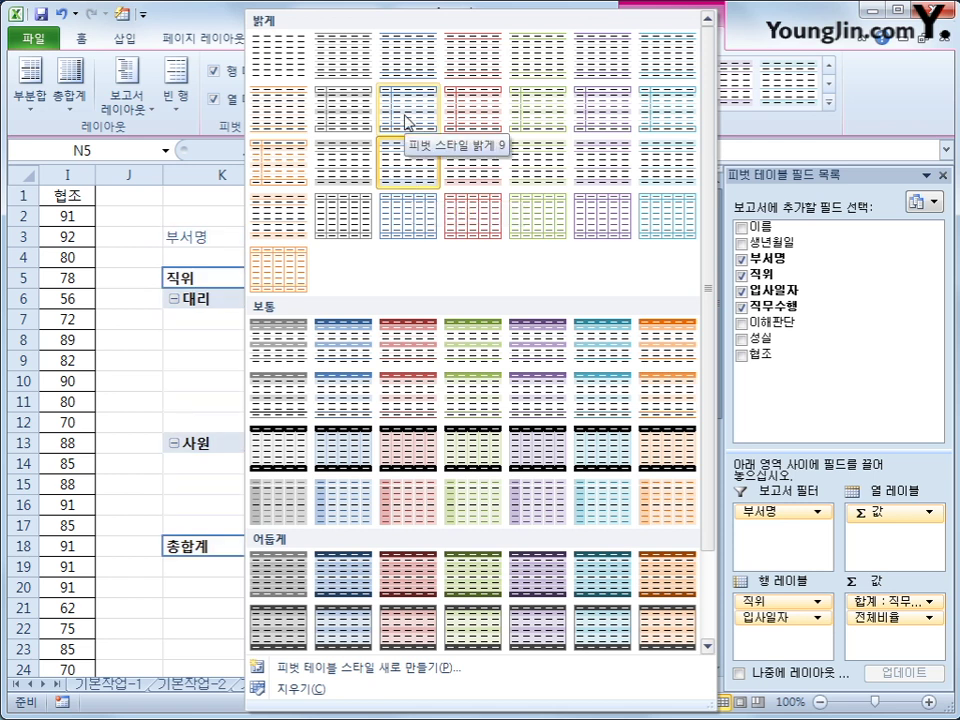
pyautogui.click(405, 122)
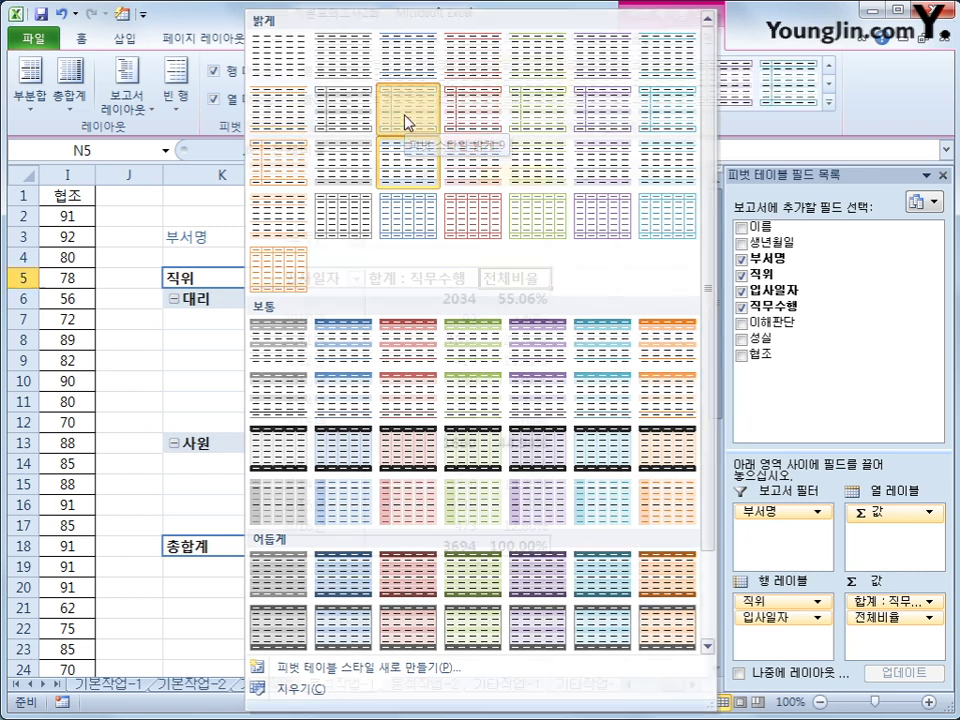
pyautogui.moveTo(502, 396)
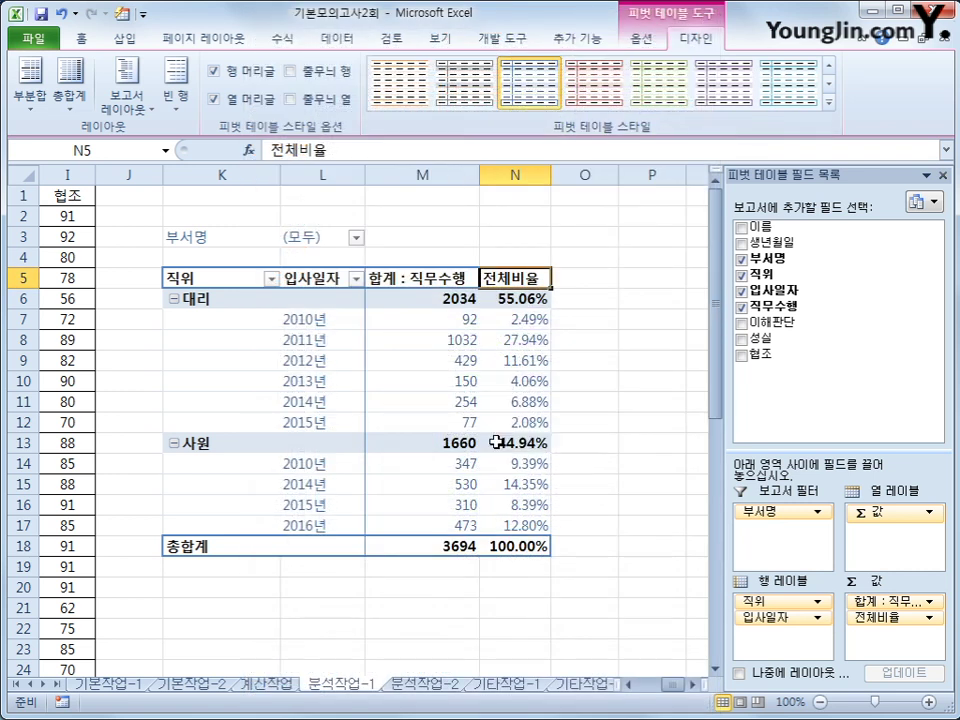
pyautogui.click(510, 546)
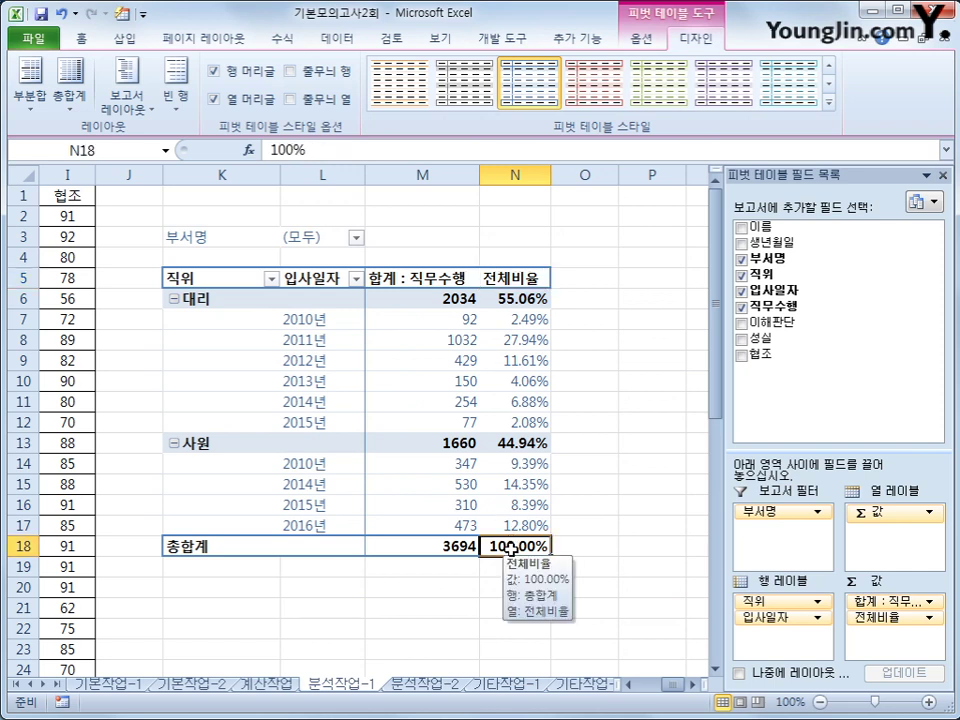
# On sheet 분석작업-2, start recording a macro named 금액계산
pyautogui.click(401, 689)
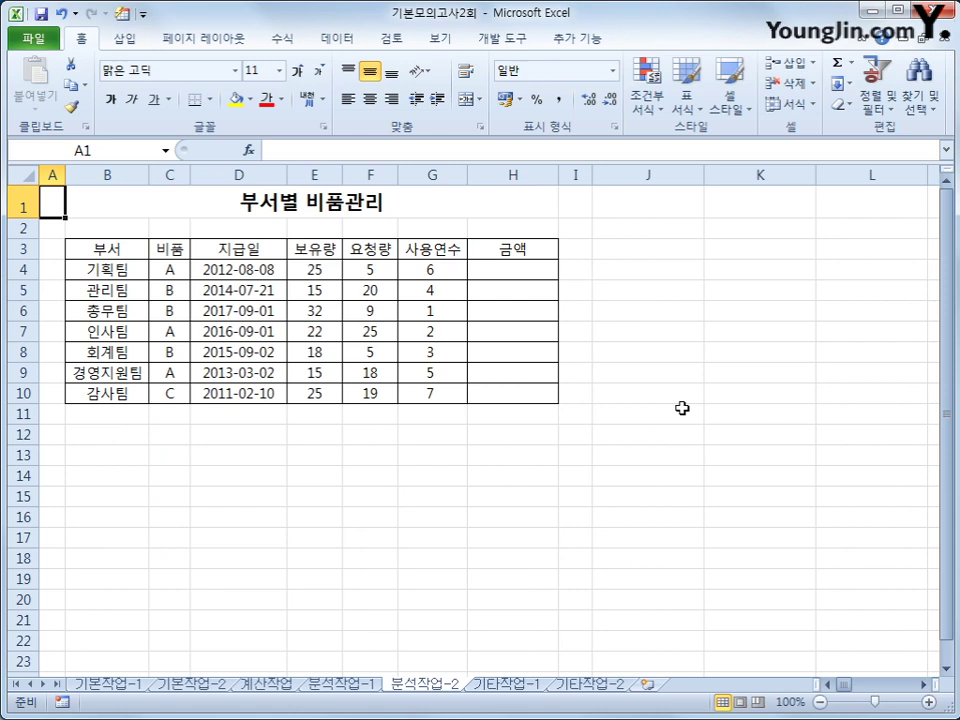
pyautogui.click(62, 703)
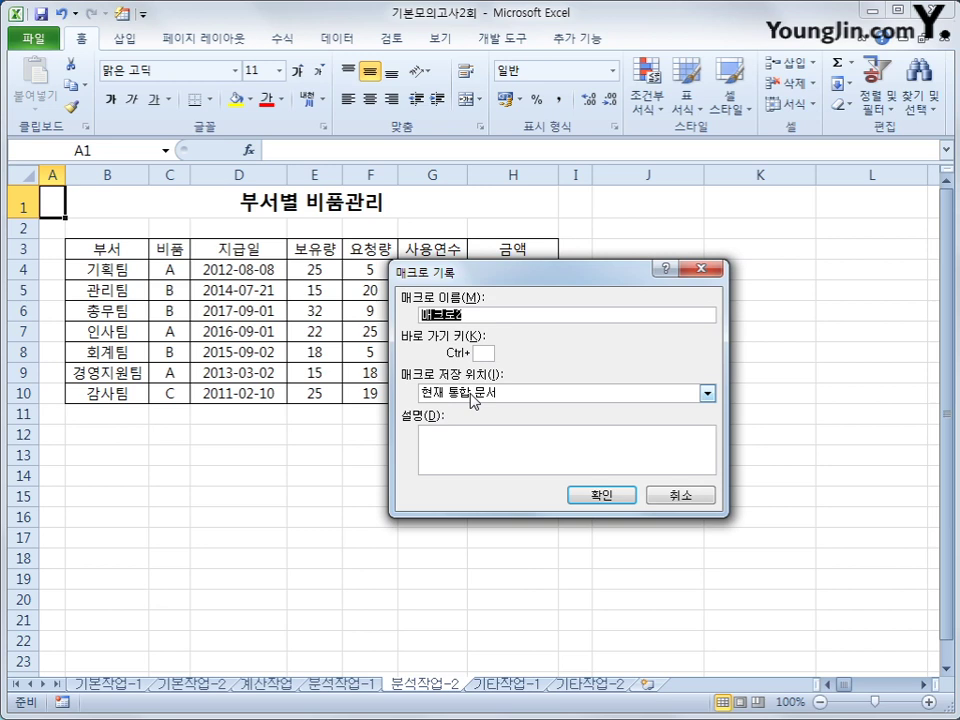
pyautogui.write('금액계사')
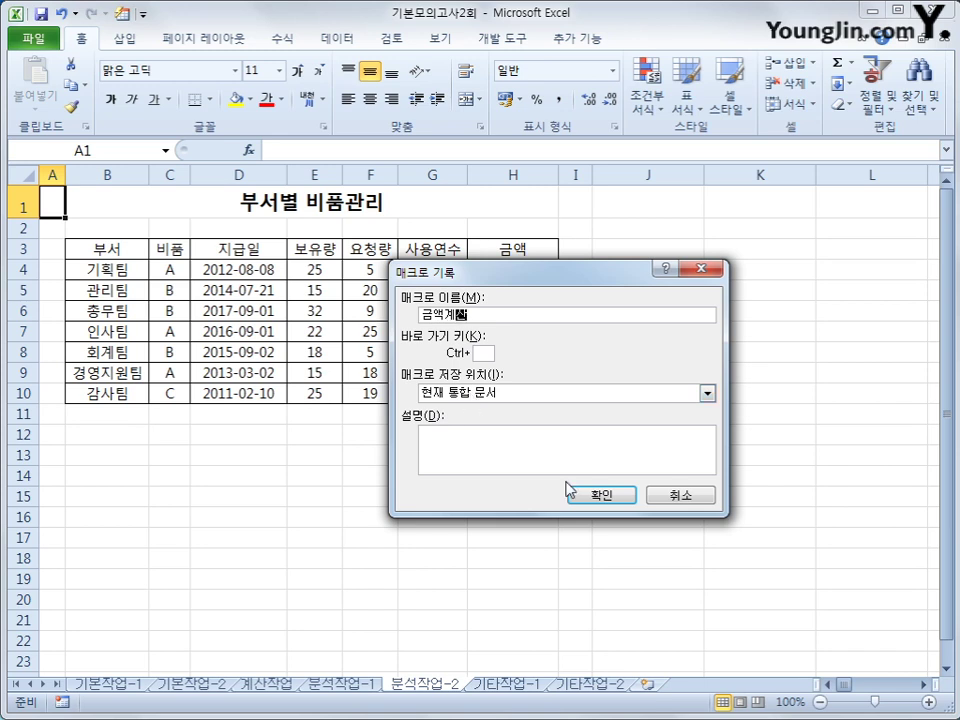
pyautogui.click(600, 494)
# Enter the 금액 formula =(E4+F4)*3000 in cell H4
pyautogui.click(520, 271)
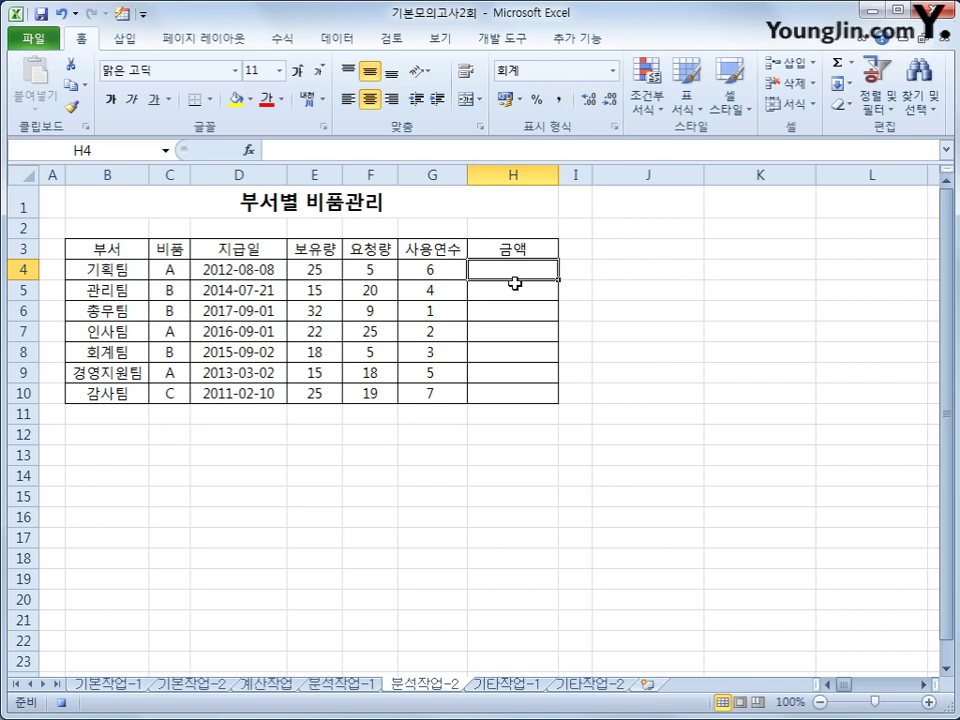
pyautogui.write('=')
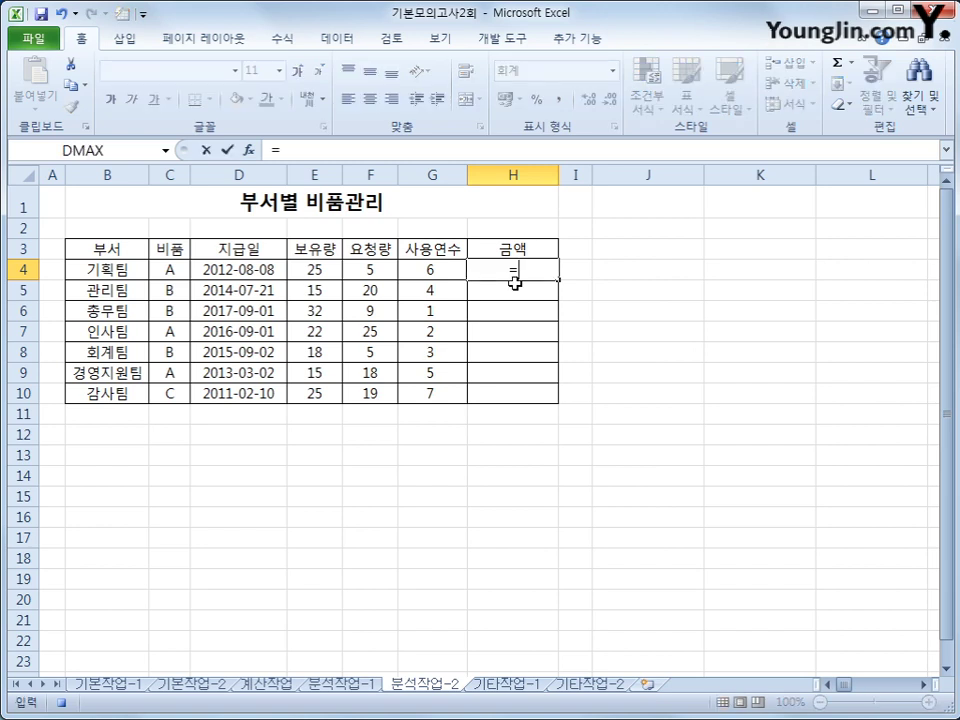
pyautogui.write('(')
pyautogui.press('Left')
pyautogui.press('Left')
pyautogui.press('Left')
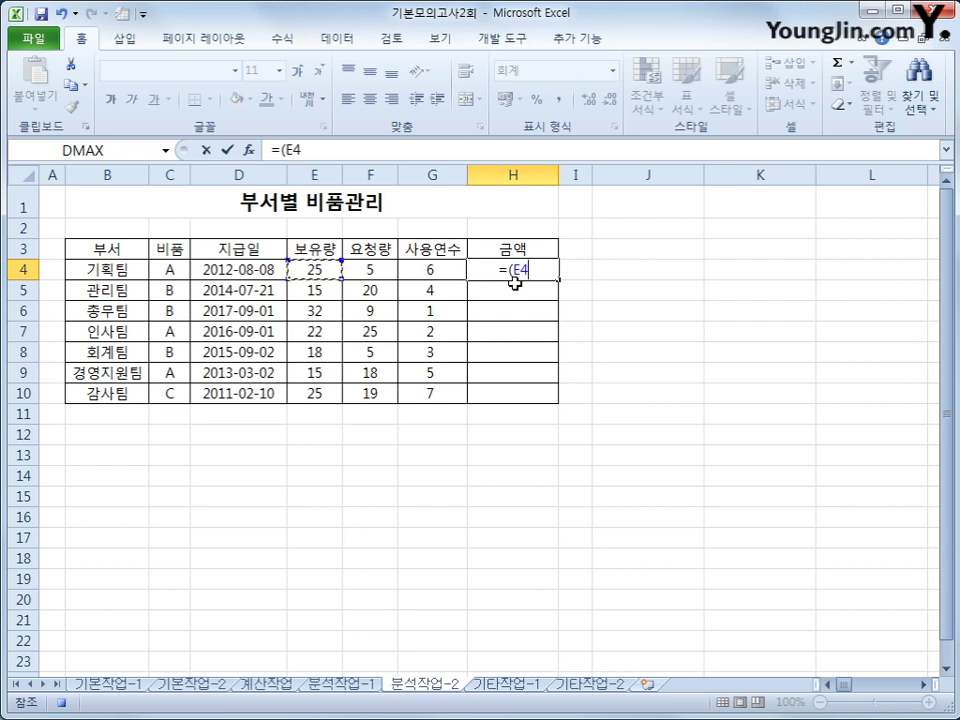
pyautogui.write('+')
pyautogui.press('Left')
pyautogui.press('Left')
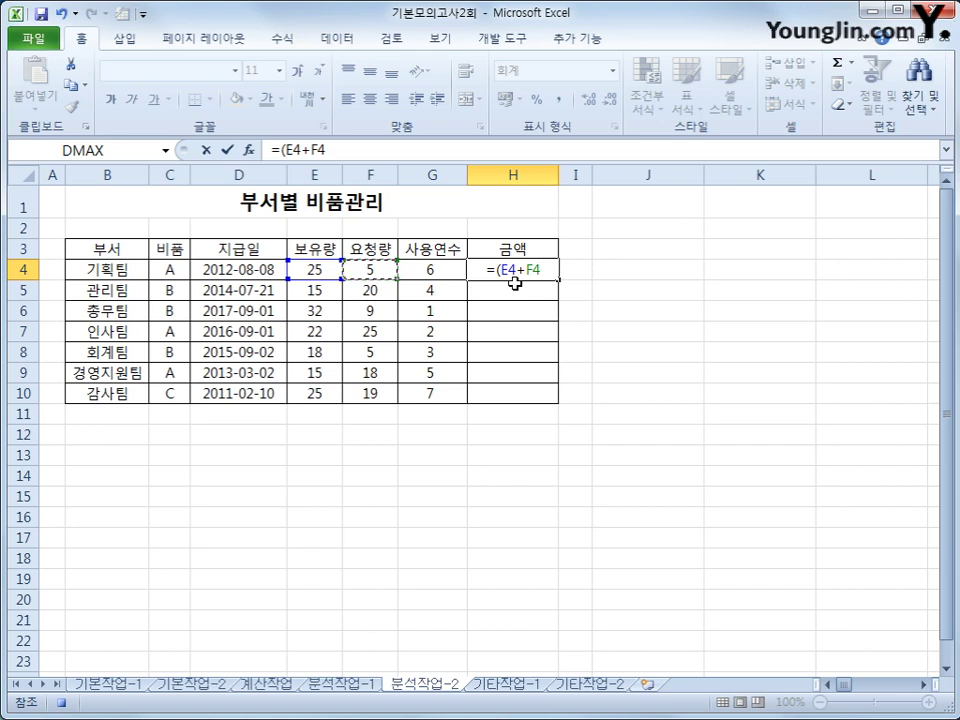
pyautogui.write(')*')
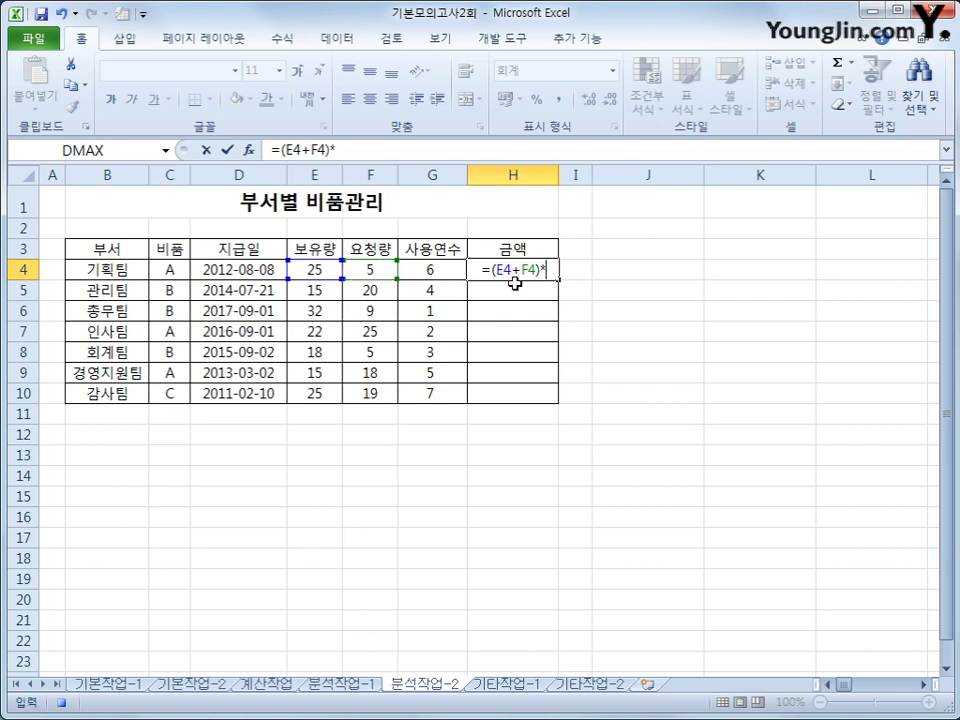
pyautogui.write('3000')
pyautogui.press('Return')
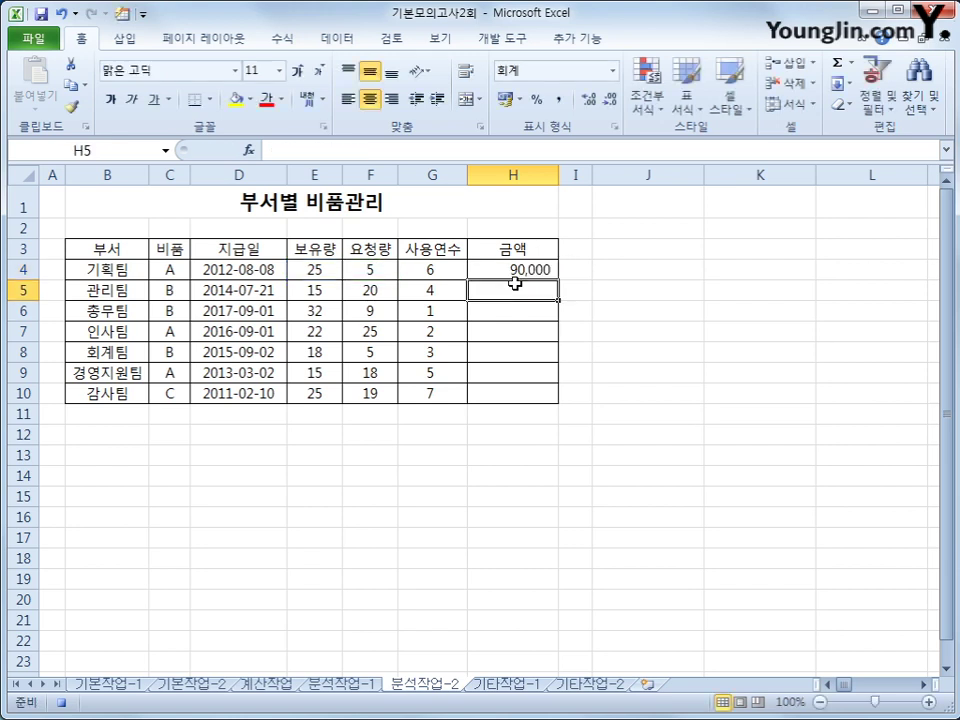
# Fill the H4 formula down to H10 and stop the macro recording
pyautogui.click(520, 270)
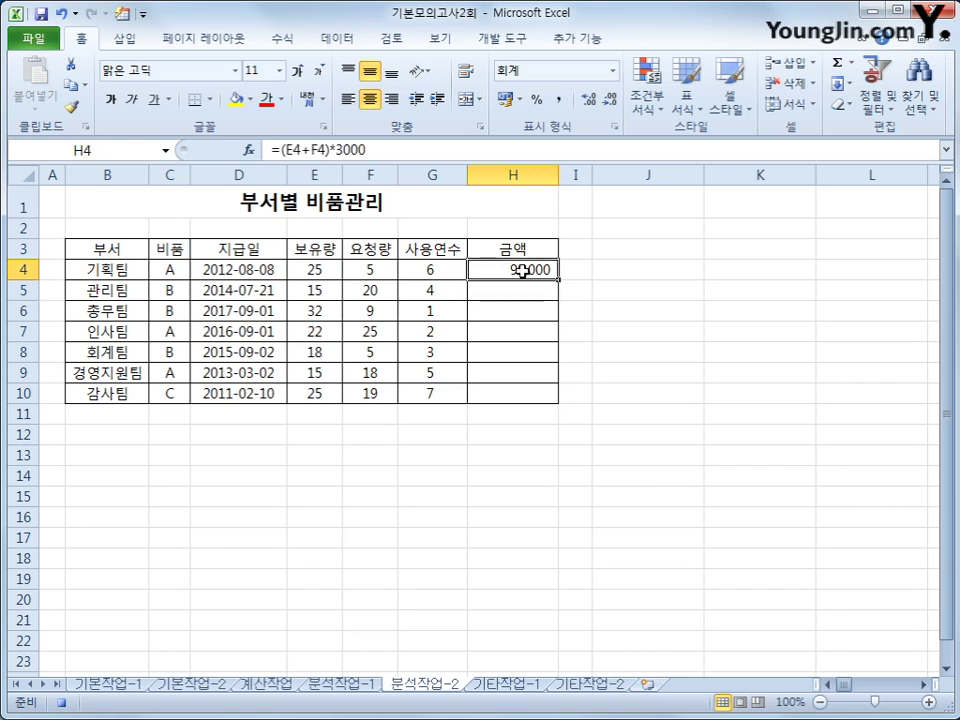
pyautogui.moveTo(558, 280); pyautogui.dragTo(540, 398)
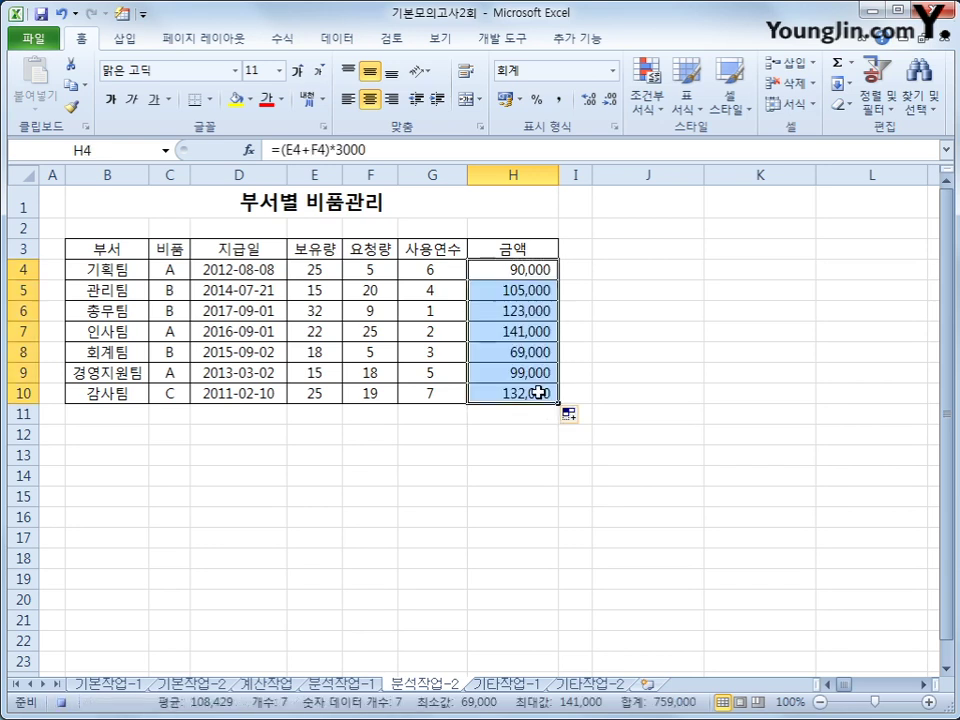
pyautogui.click(532, 394)
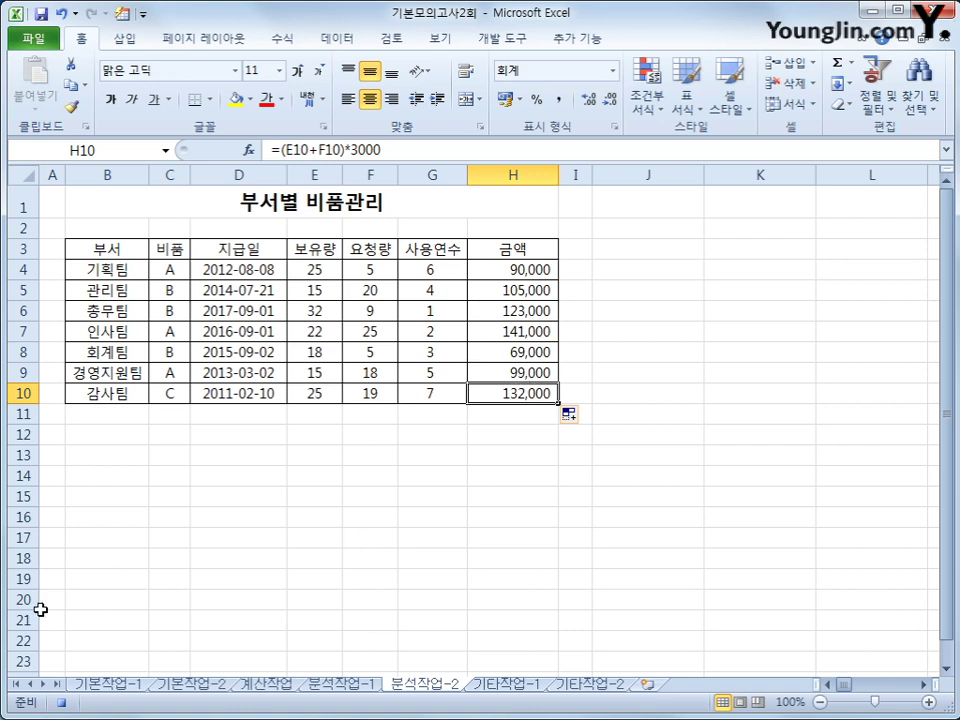
pyautogui.click(64, 703)
pyautogui.click(503, 42)
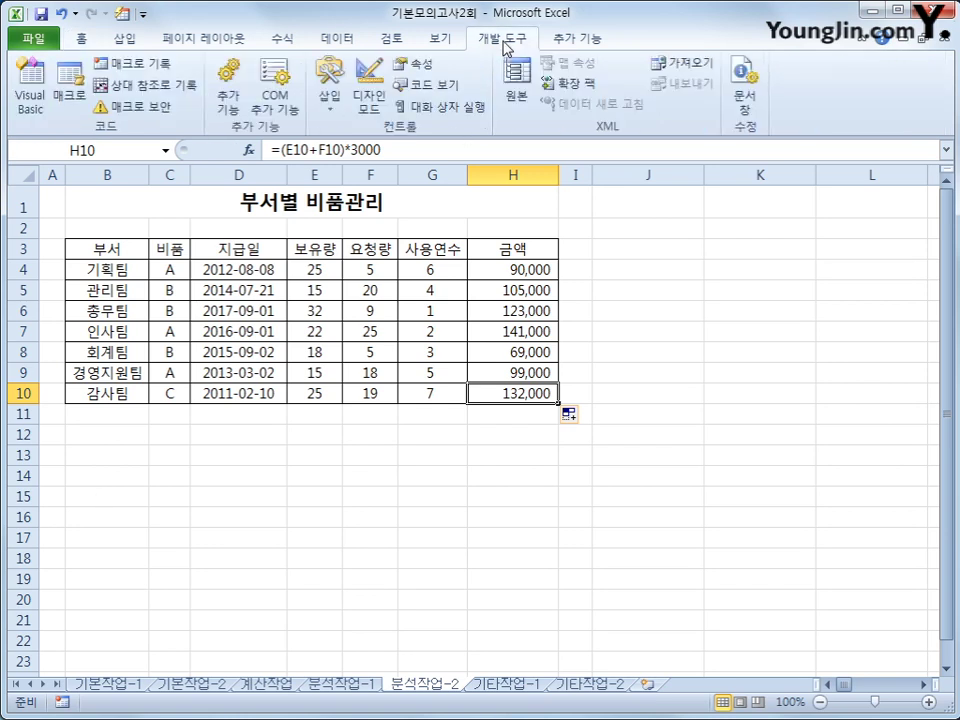
# Draw a form button near J3 and assign it the 금액계산 macro
pyautogui.click(331, 100)
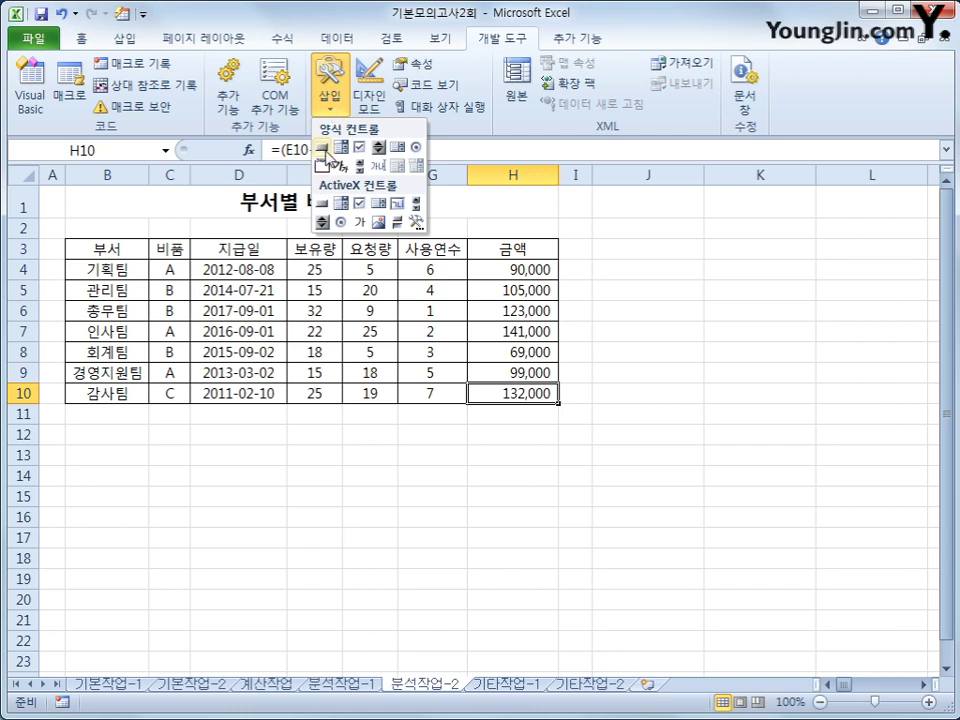
pyautogui.click(322, 148)
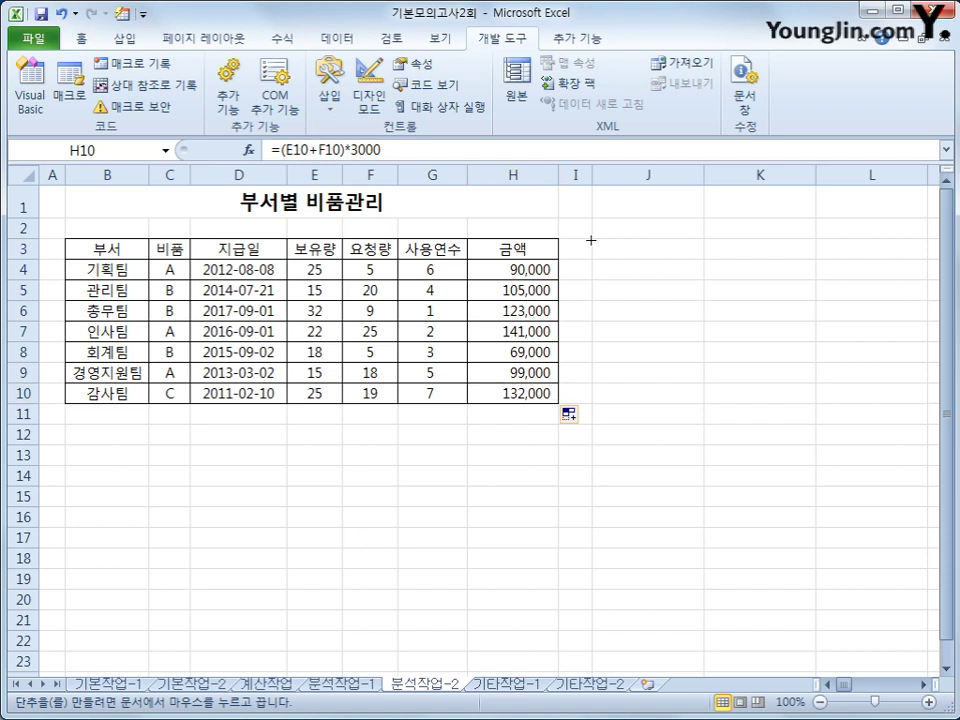
pyautogui.moveTo(591, 240); pyautogui.dragTo(660, 286)
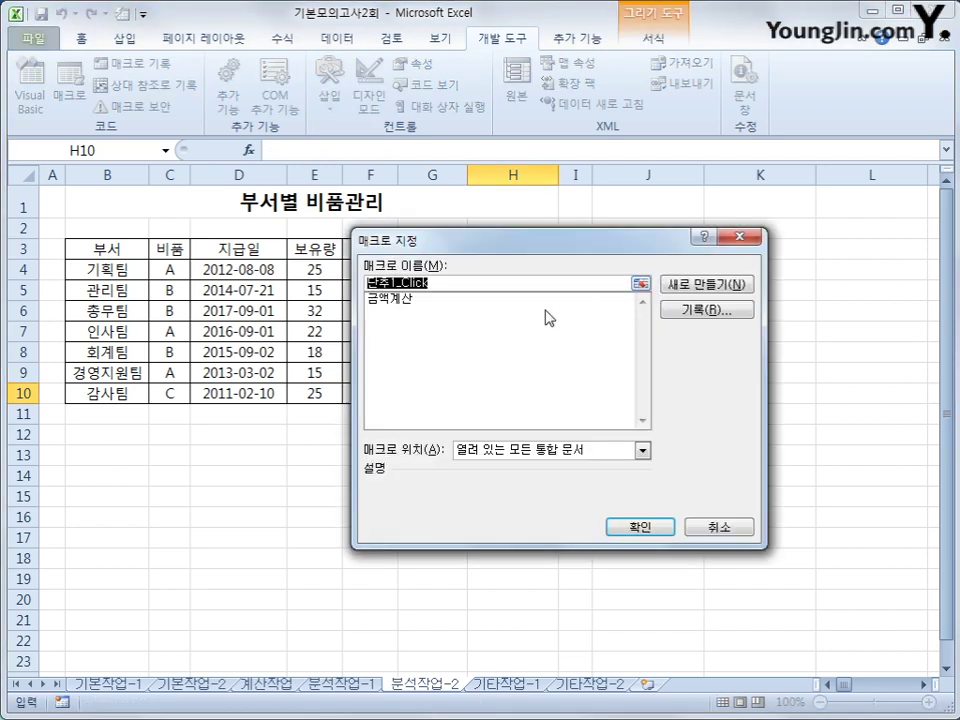
pyautogui.click(418, 301)
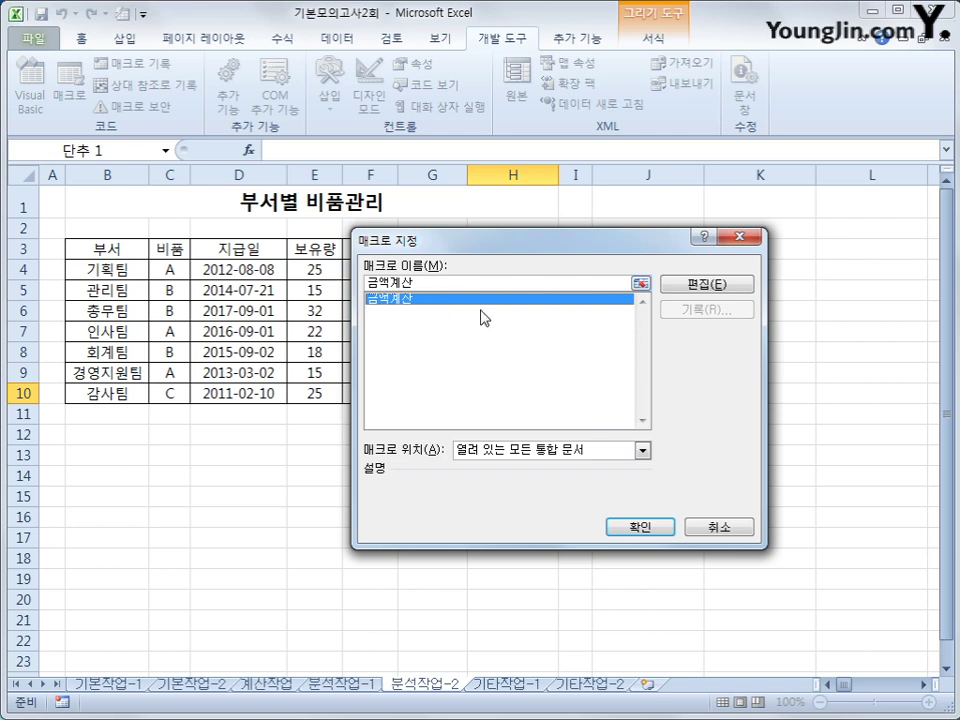
pyautogui.click(656, 525)
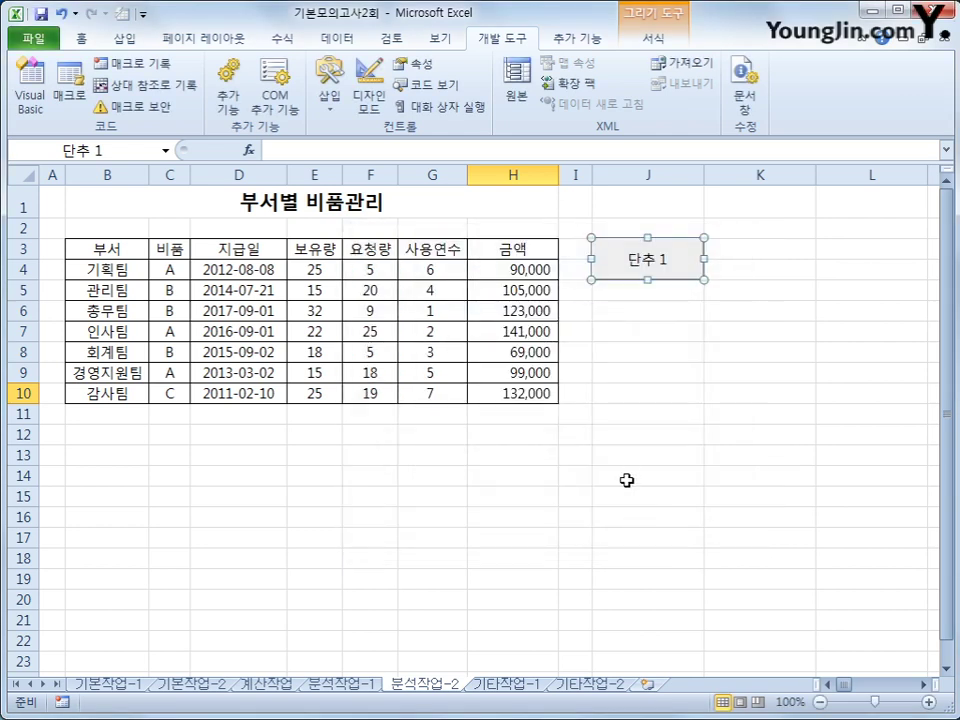
# Caption the button 계산, then go to the 기타작업-1 sheet
pyautogui.write('계사')
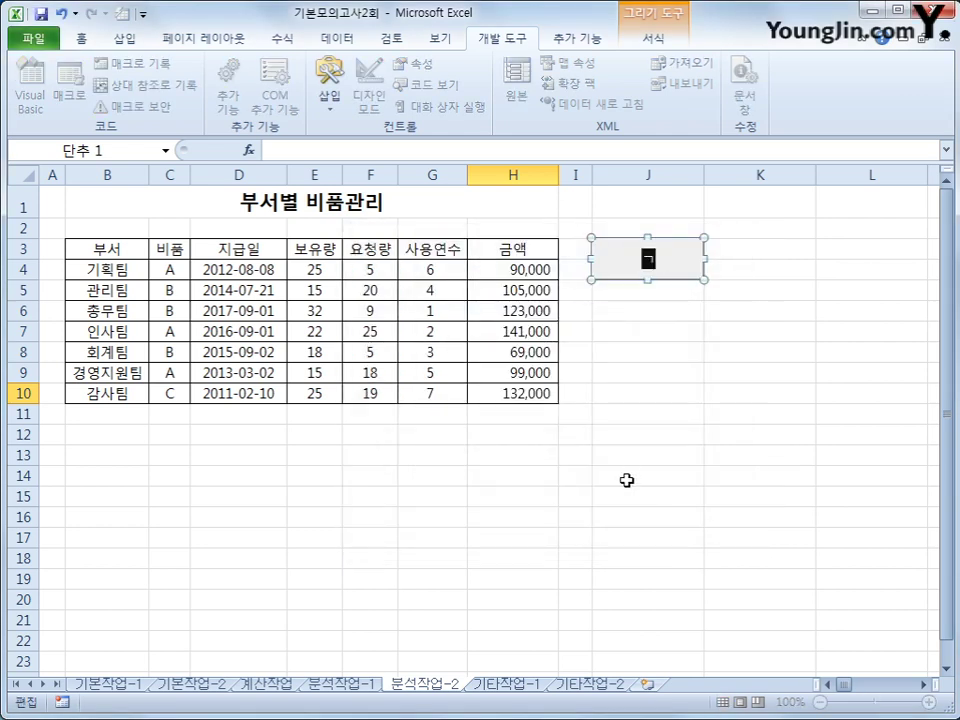
pyautogui.click(626, 480)
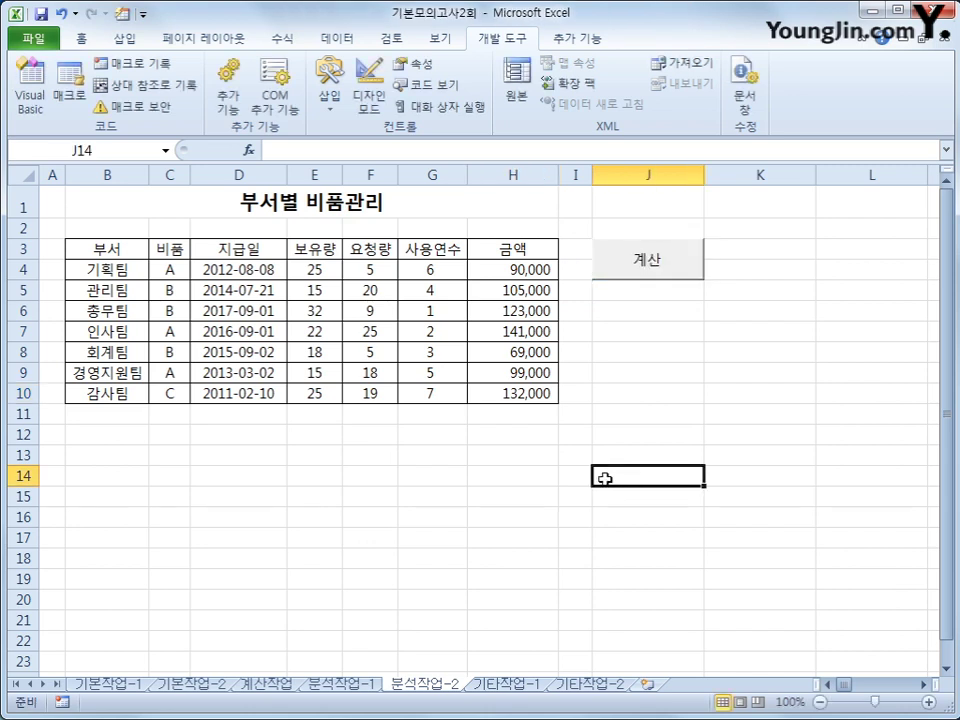
pyautogui.click(510, 684)
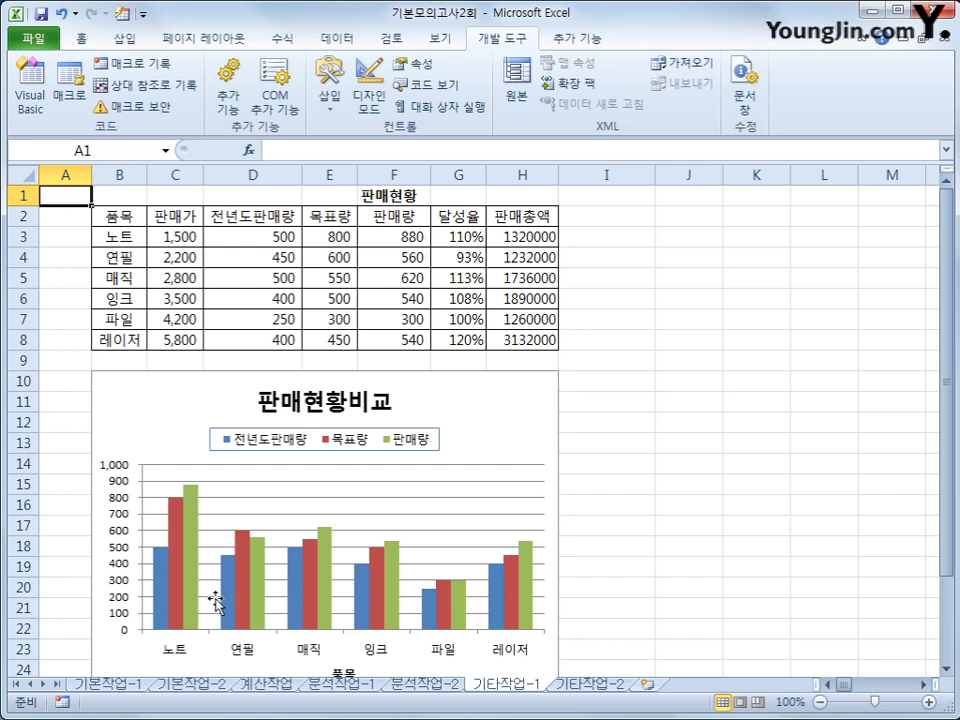
# Change only the 판매량 series to Line with Markers, keeping 전년도판매량 and 목표량 as columns
pyautogui.click(190, 533)
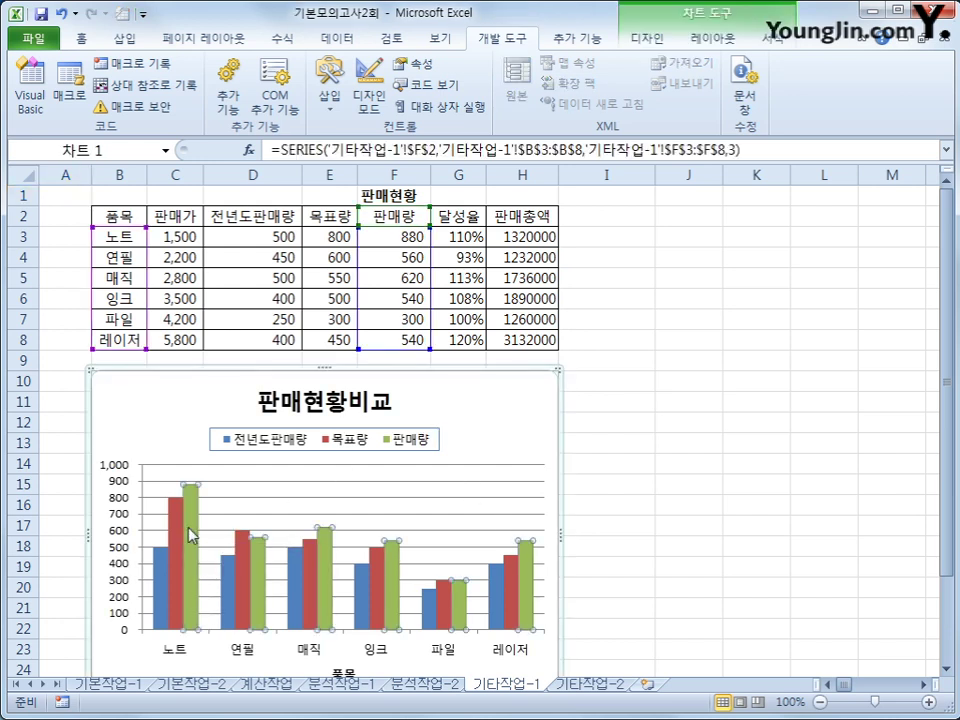
pyautogui.rightClick(191, 528)
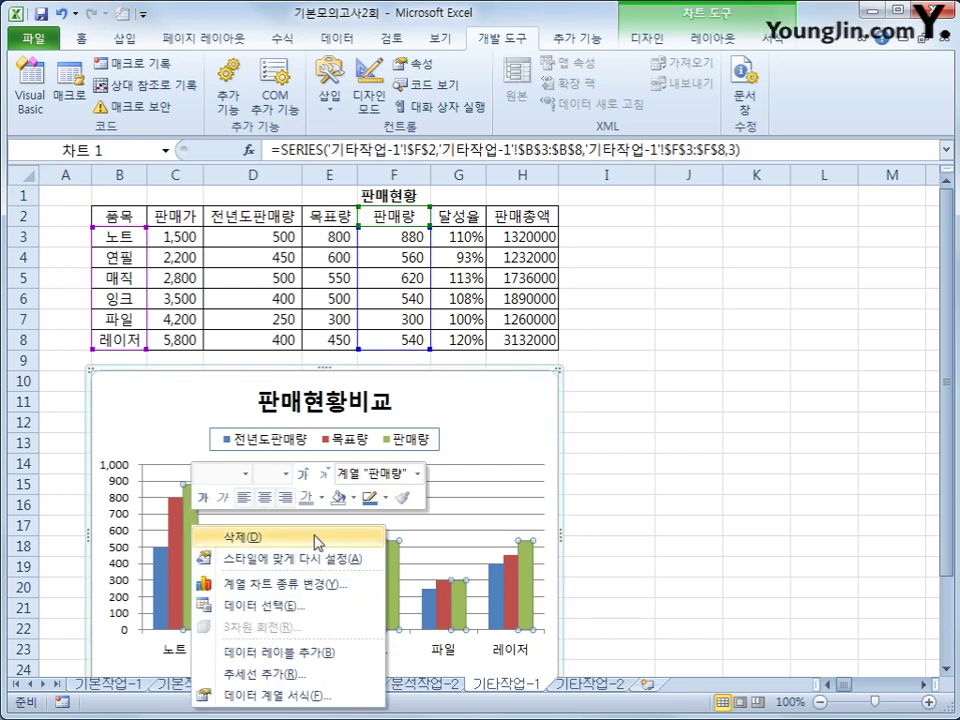
pyautogui.click(335, 585)
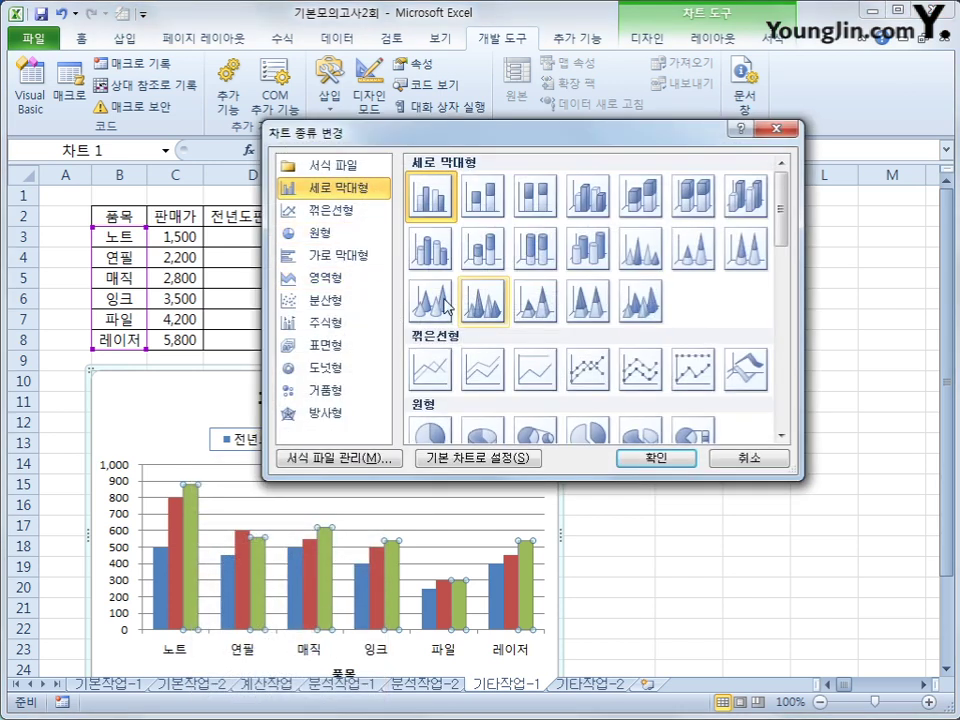
pyautogui.click(585, 375)
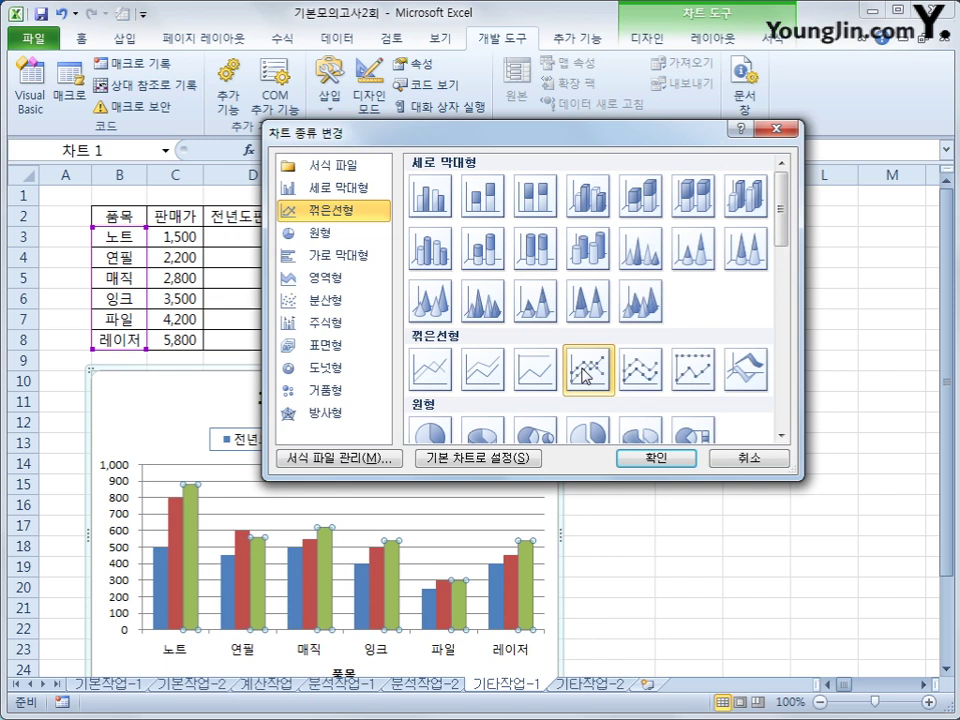
pyautogui.click(660, 457)
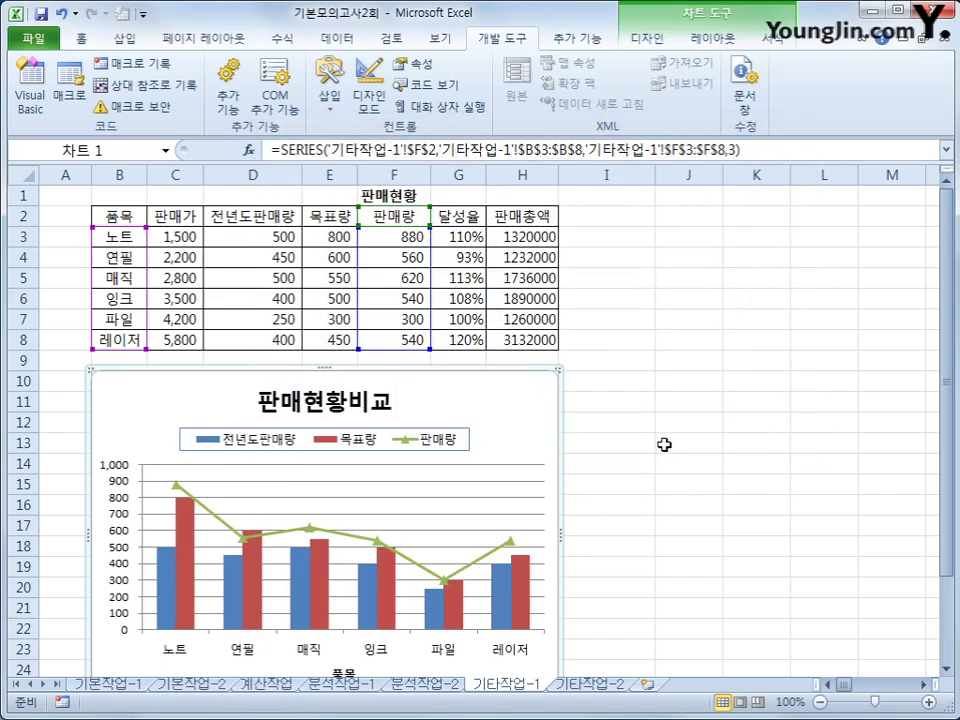
pyautogui.click(177, 486)
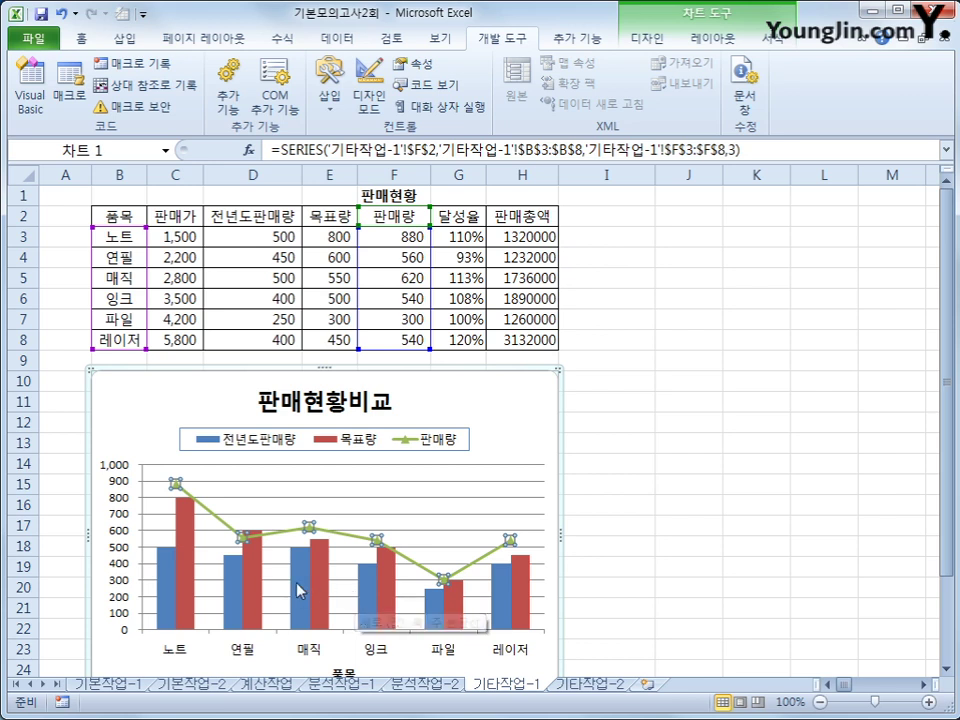
# Add value data labels (880, 560, 620, 540, 300, 540) to the 판매량 line
pyautogui.rightClick(176, 484)
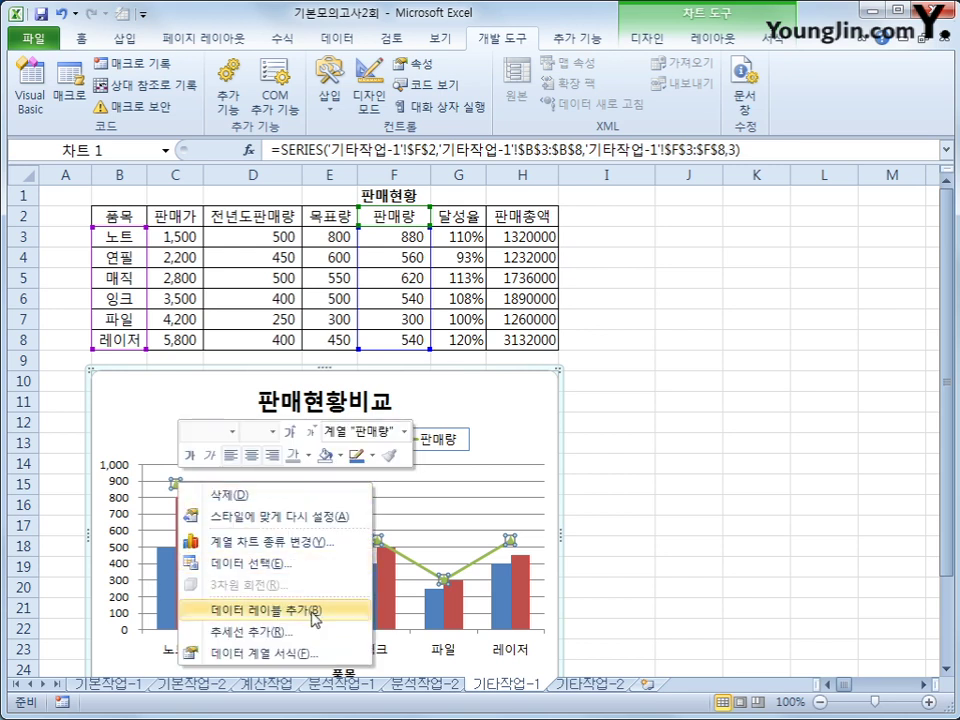
pyautogui.click(312, 610)
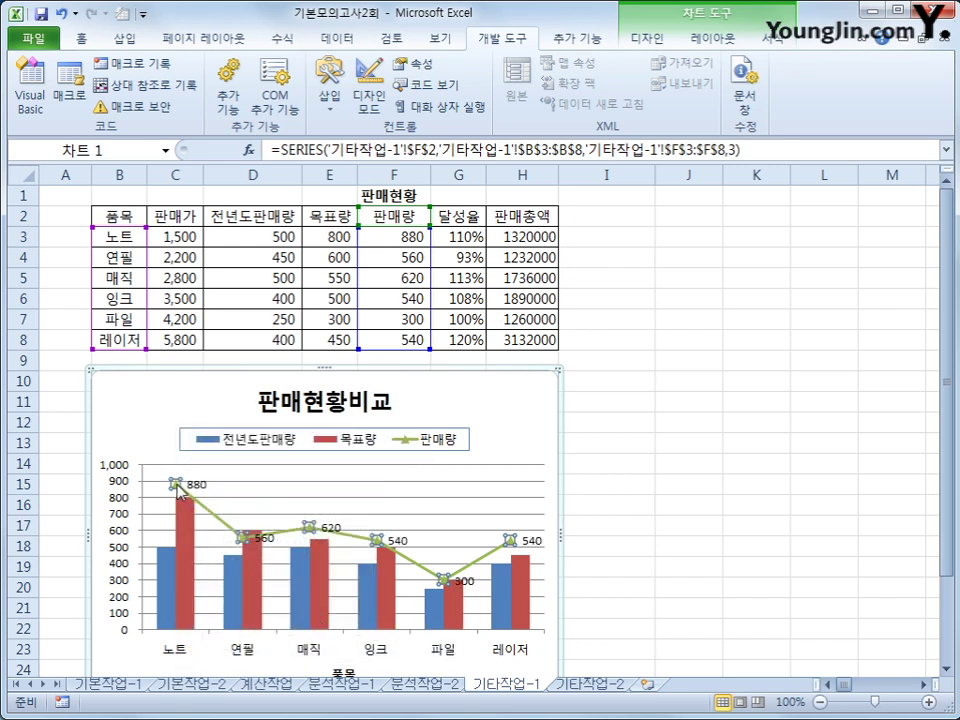
pyautogui.rightClick(176, 484)
pyautogui.click(322, 655)
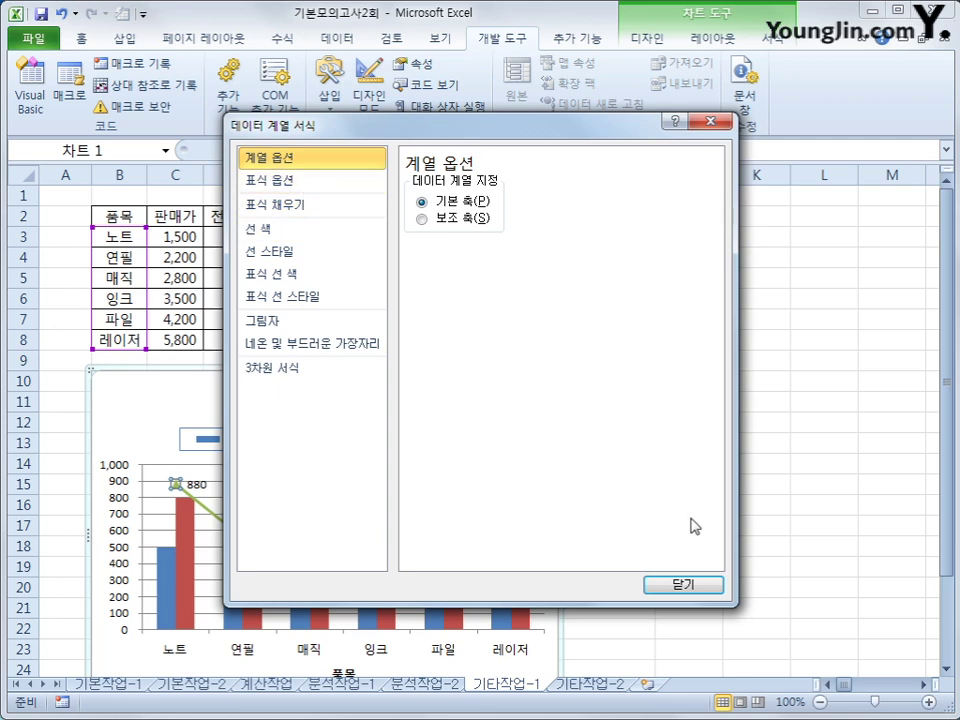
pyautogui.click(686, 587)
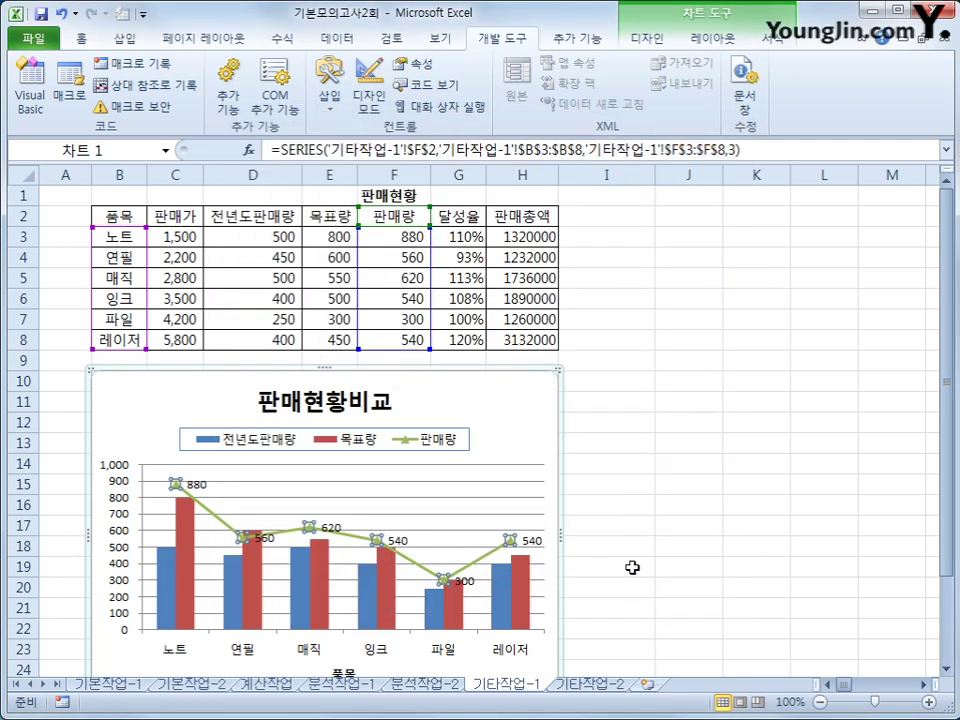
# Set the 목표량 series overlap (계열 겹치기) to 50 in its series format settings
pyautogui.click(189, 538)
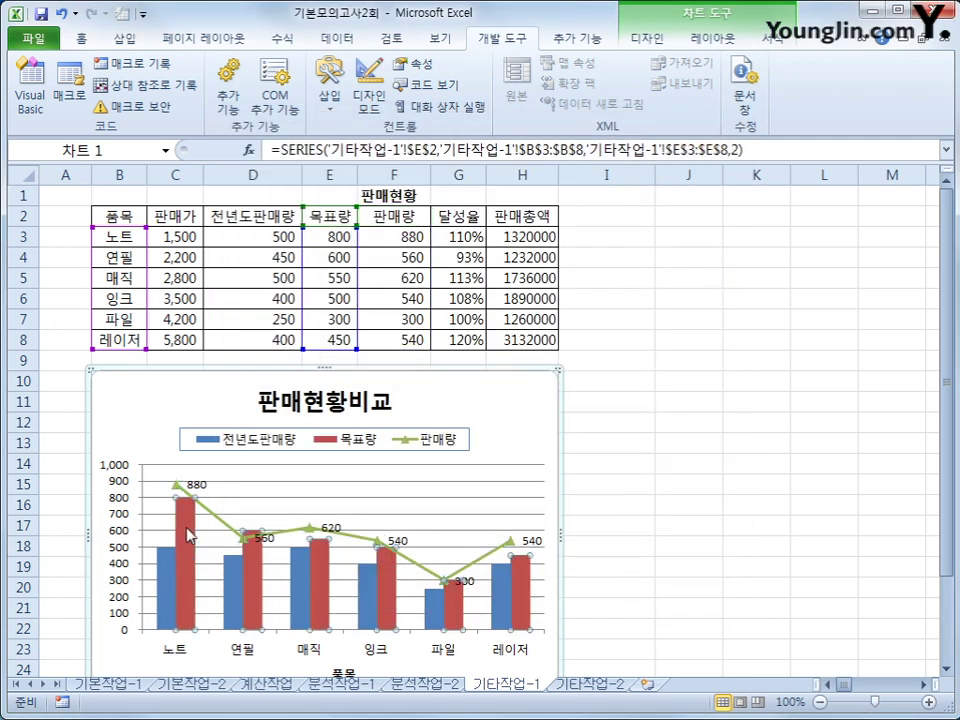
pyautogui.rightClick(195, 548)
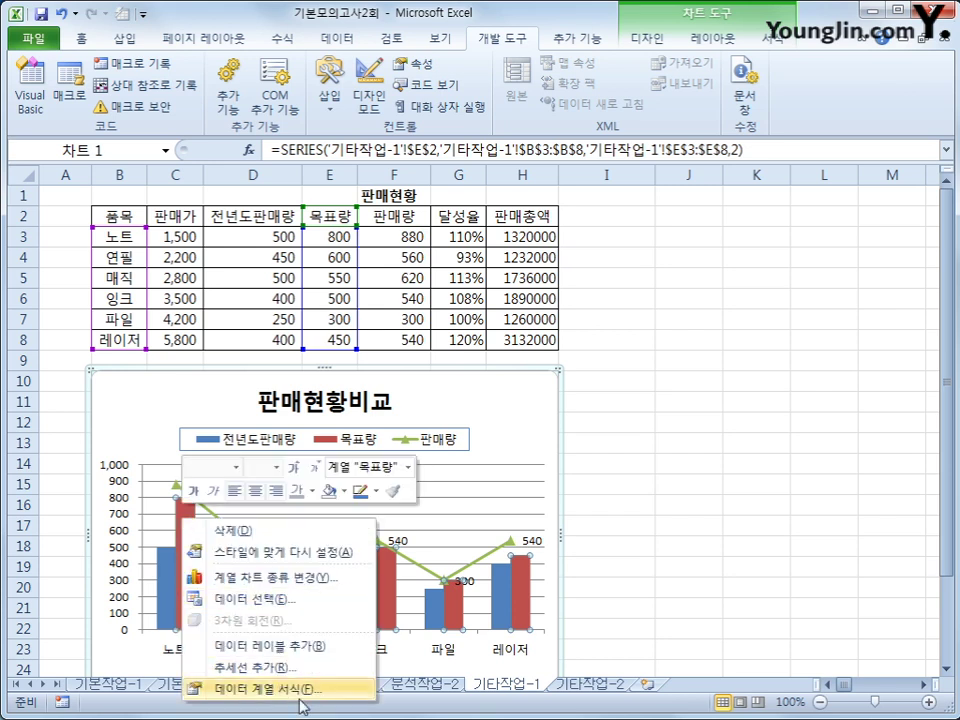
pyautogui.click(302, 690)
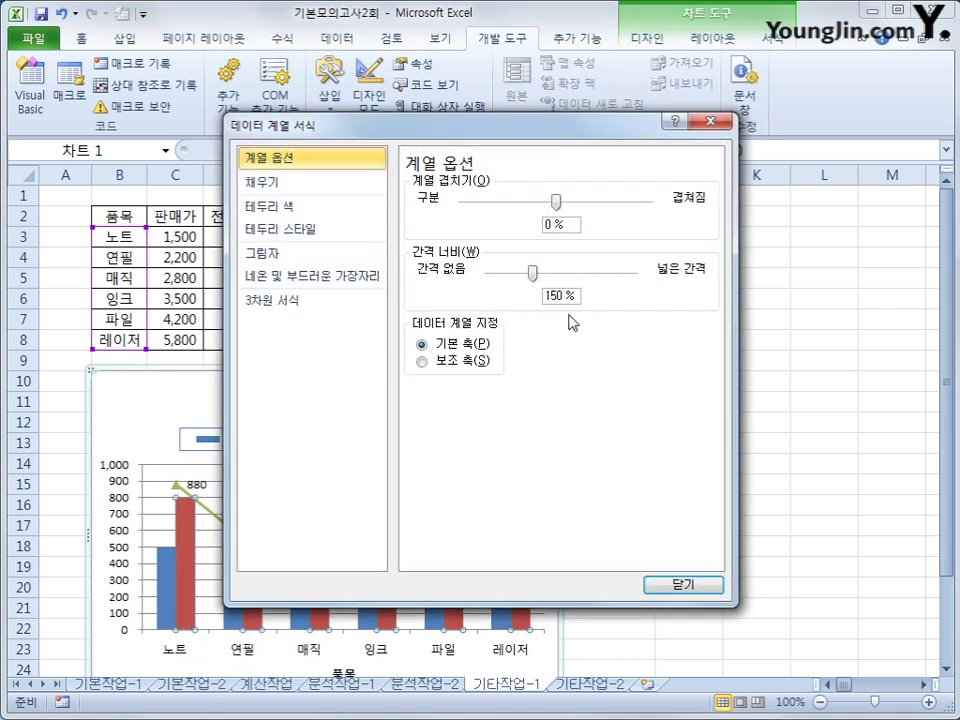
pyautogui.doubleClick(536, 222)
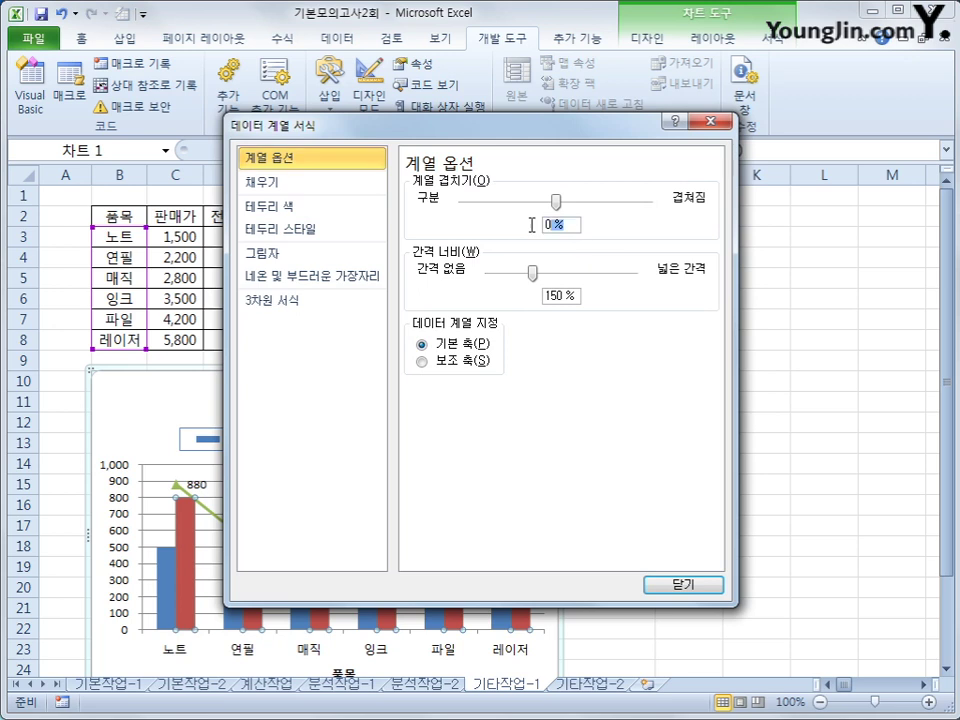
pyautogui.write('50')
pyautogui.click(697, 586)
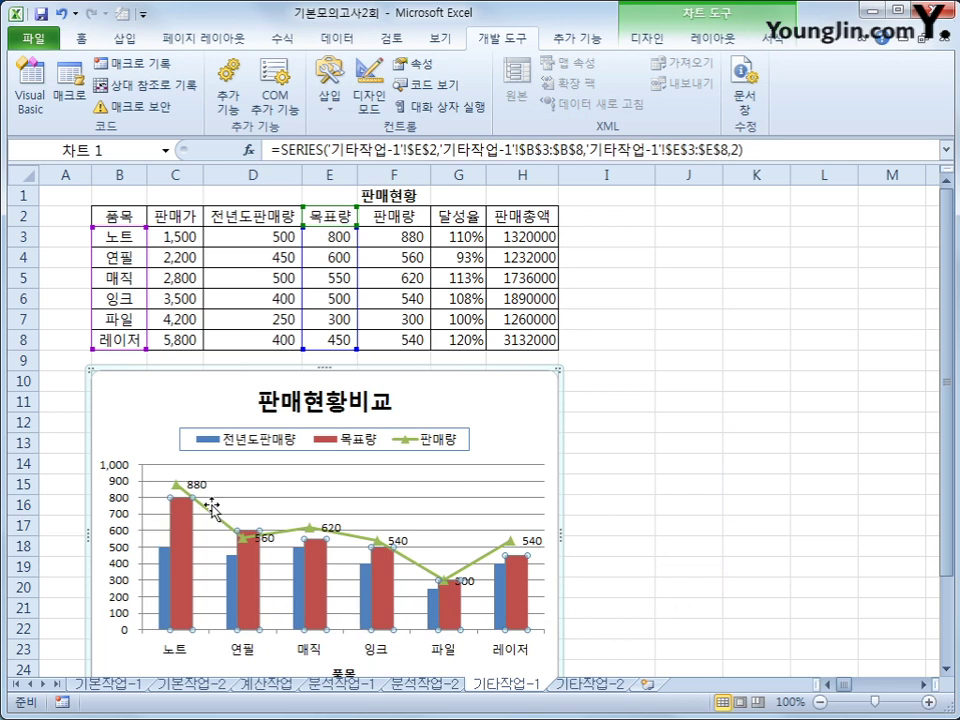
pyautogui.click(124, 506)
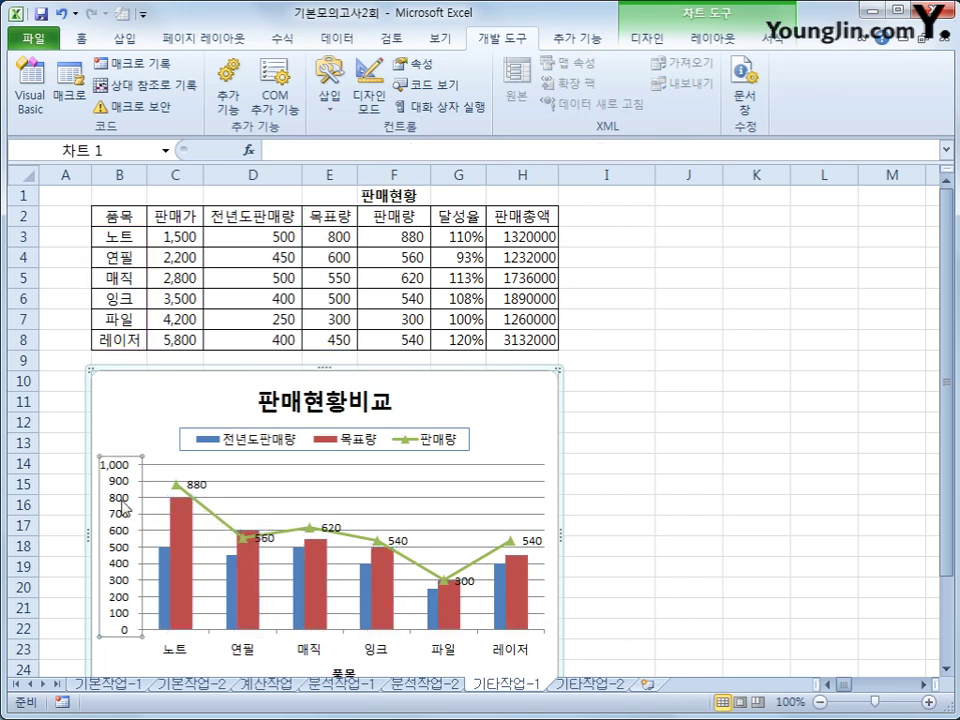
# Fix the value axis minimum at 200 and its major unit at 200
pyautogui.rightClick(124, 506)
pyautogui.click(213, 697)
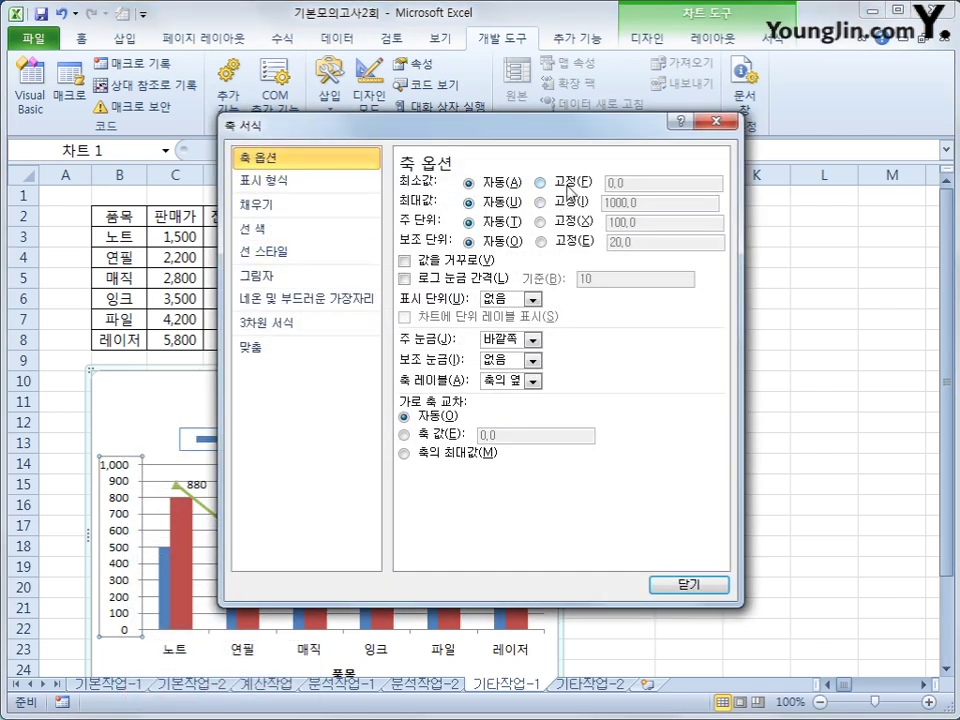
pyautogui.click(541, 183)
pyautogui.write('20')
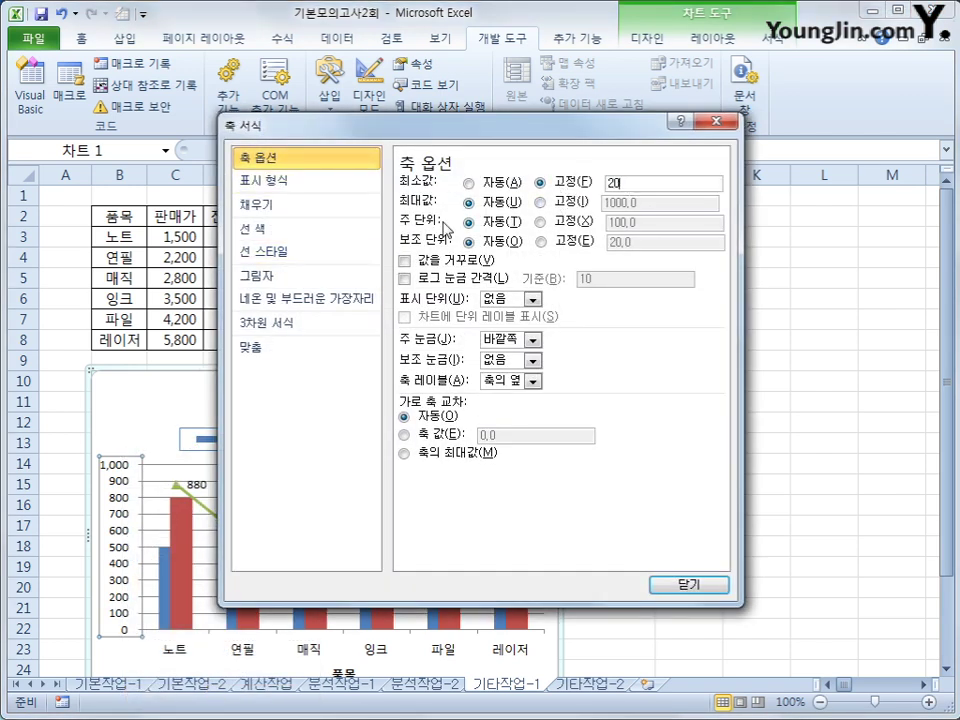
pyautogui.write('0')
pyautogui.click(541, 221)
pyautogui.write('200')
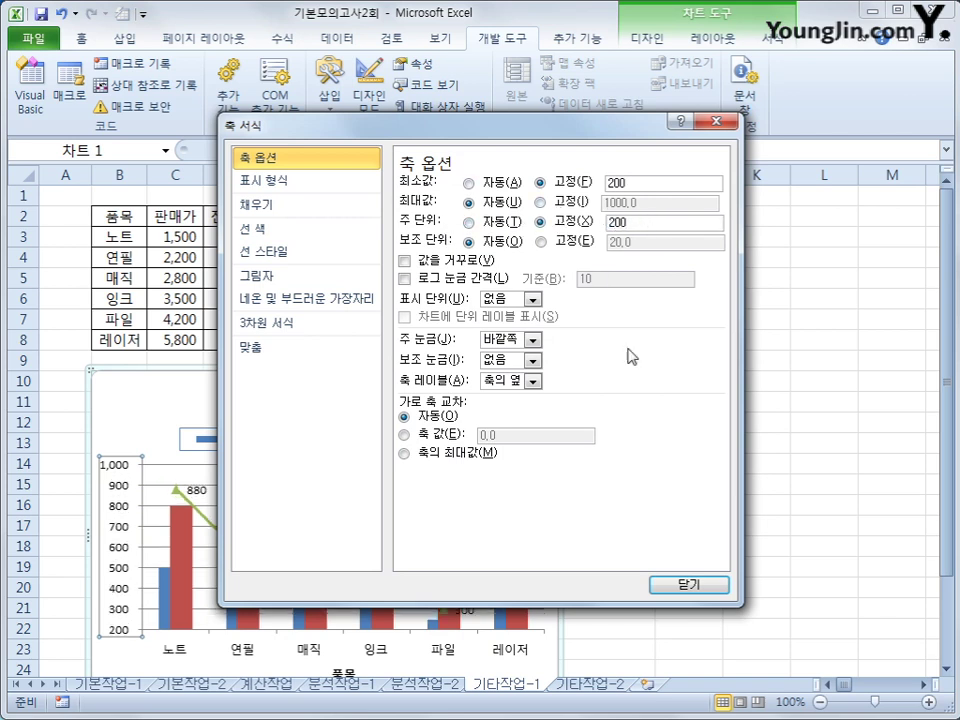
pyautogui.click(716, 588)
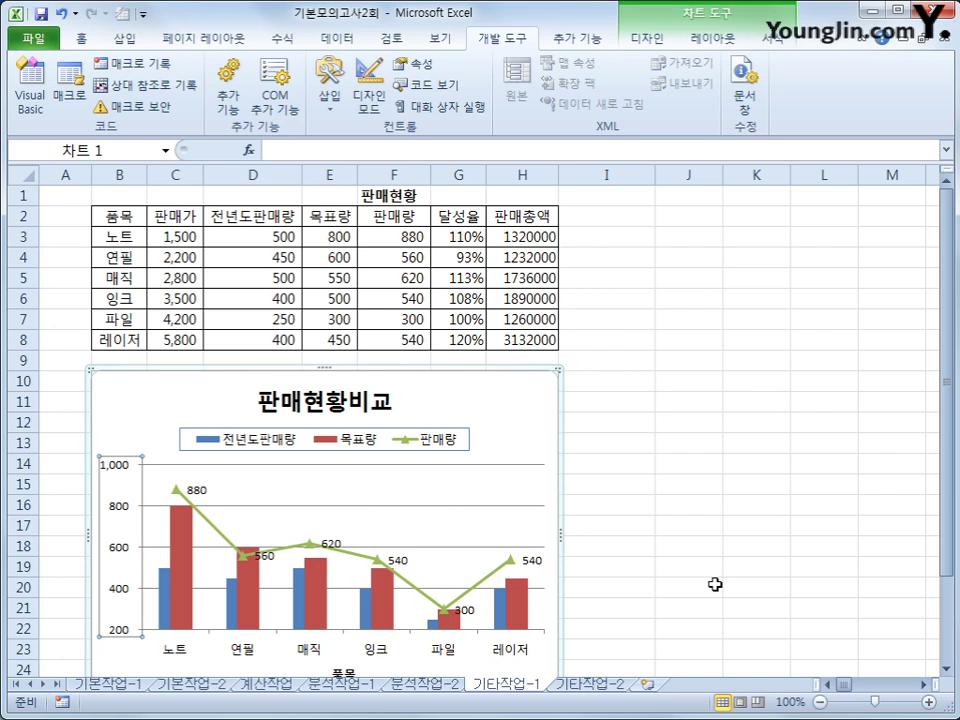
# Give the chart area rounded corners and the first outer shadow preset
pyautogui.rightClick(540, 435)
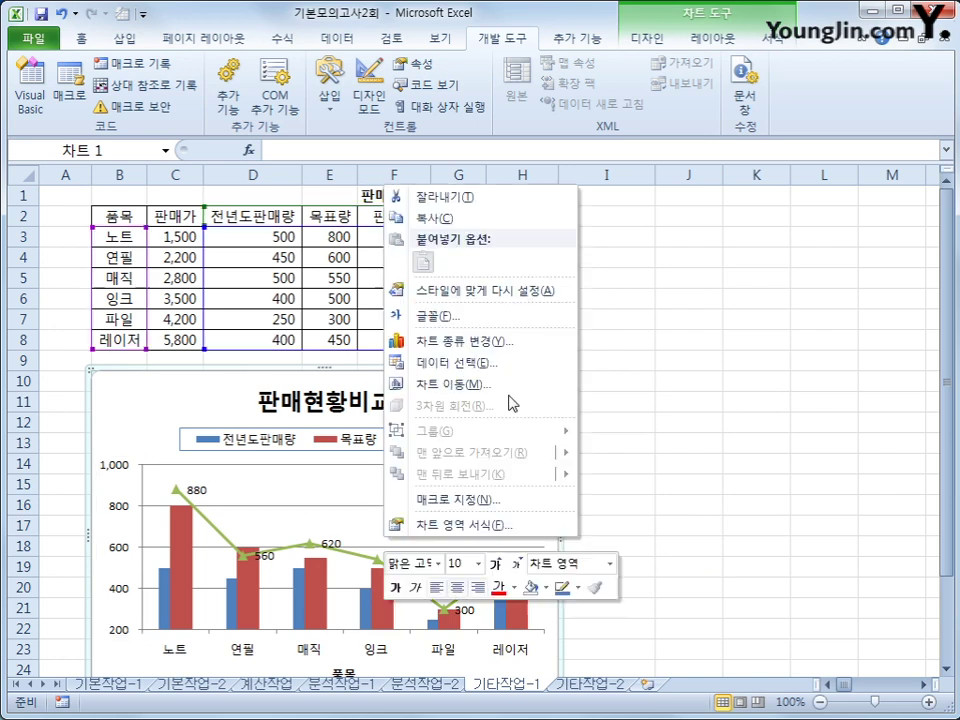
pyautogui.click(519, 525)
pyautogui.click(315, 205)
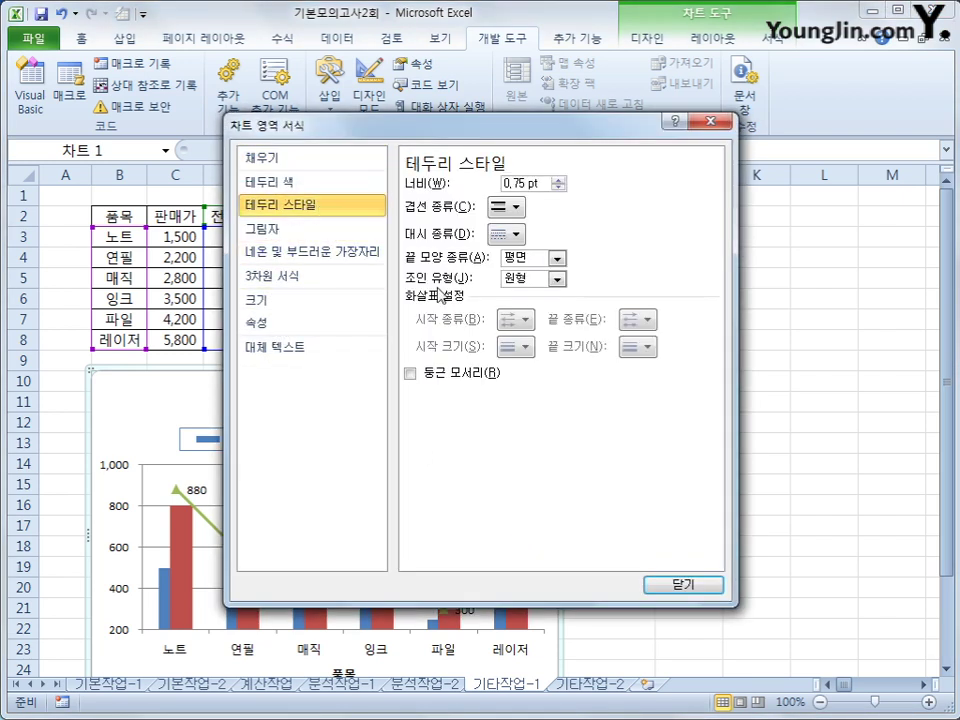
pyautogui.click(453, 373)
pyautogui.click(300, 230)
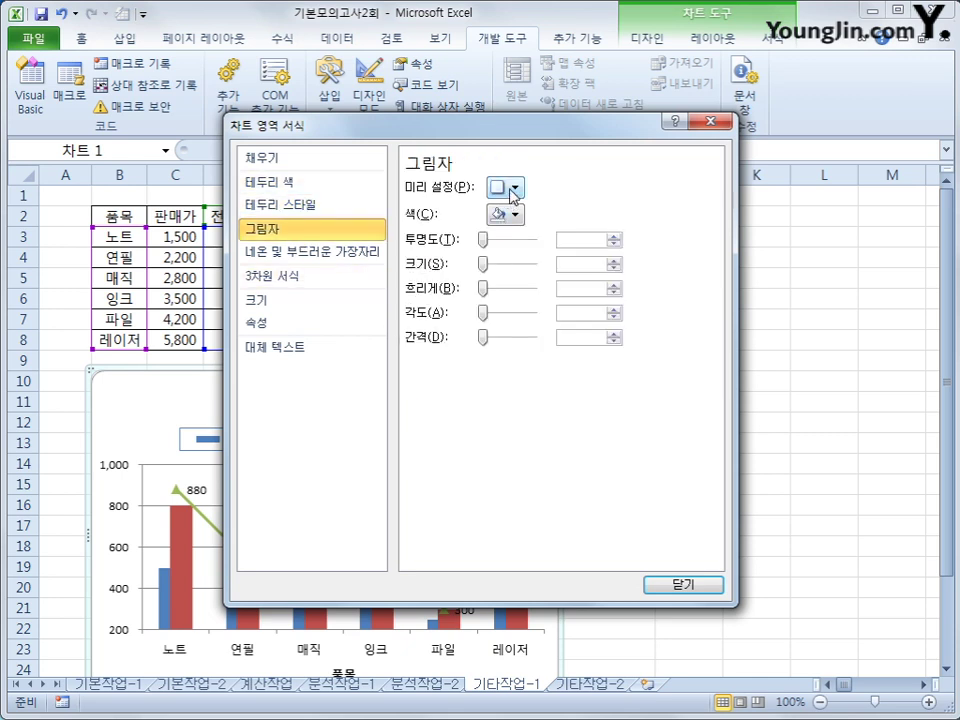
pyautogui.click(506, 187)
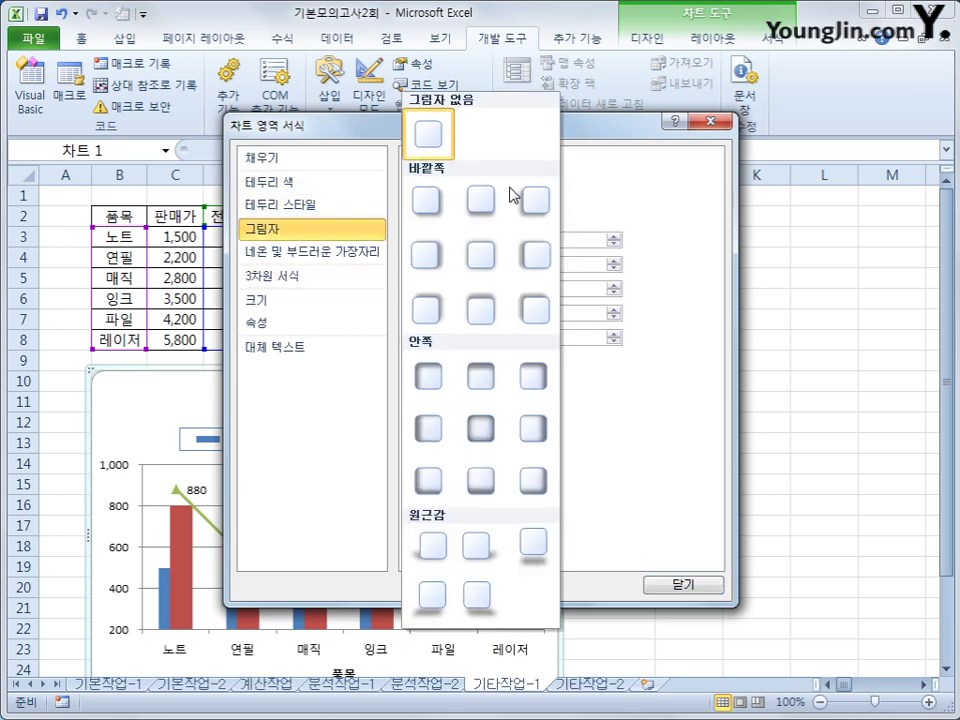
pyautogui.click(424, 213)
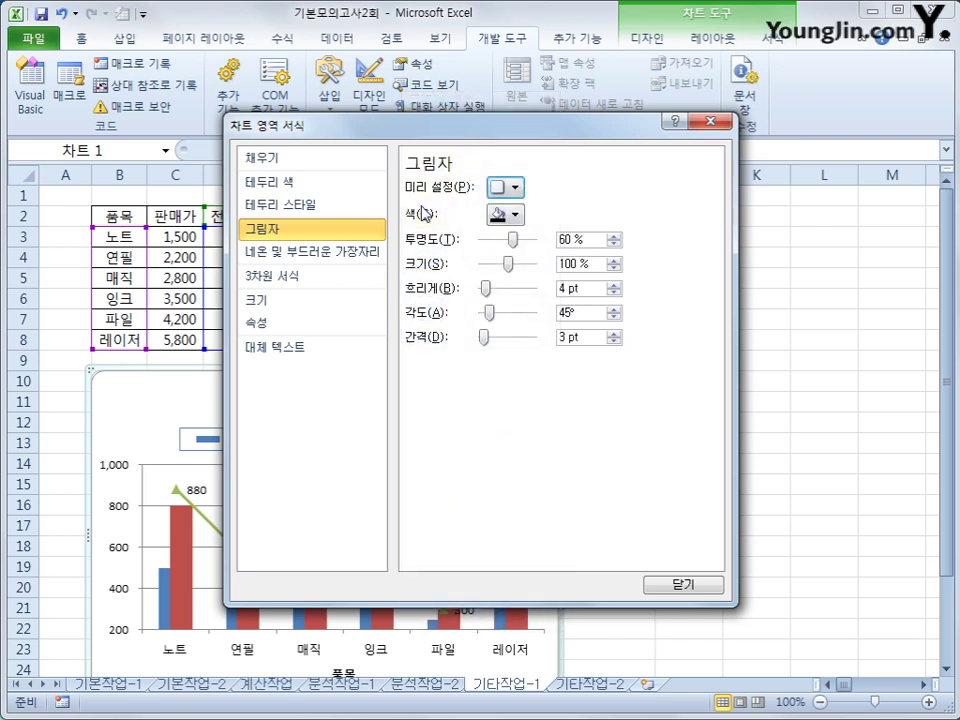
pyautogui.click(674, 584)
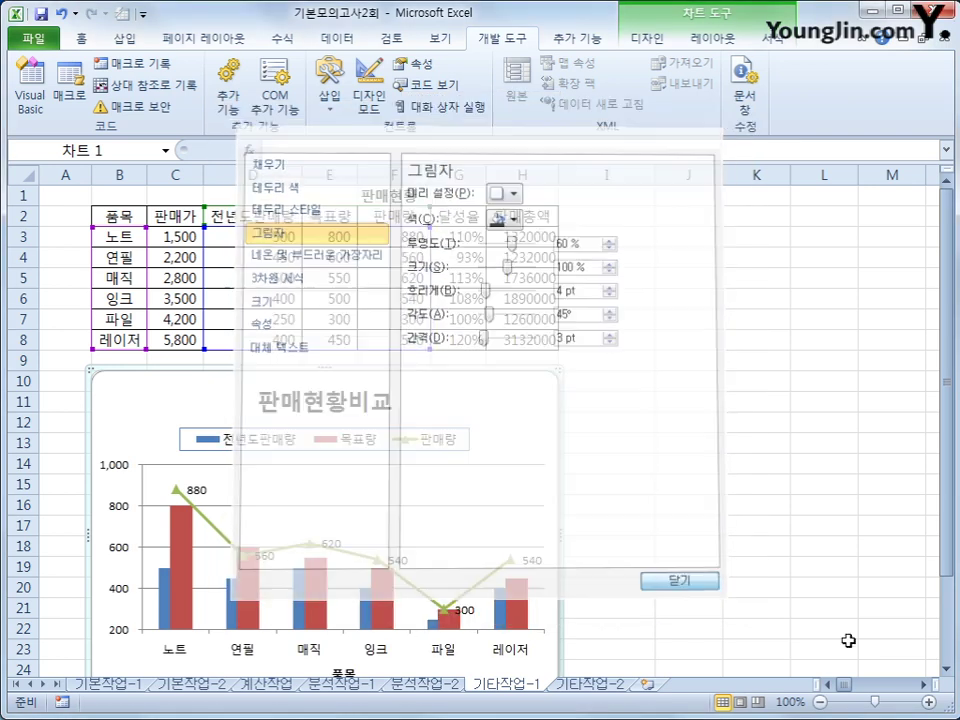
# Deselect the chart and switch to the 기타작업-2 sheet
pyautogui.click(774, 612)
pyautogui.scroll(-1, 759, 606)
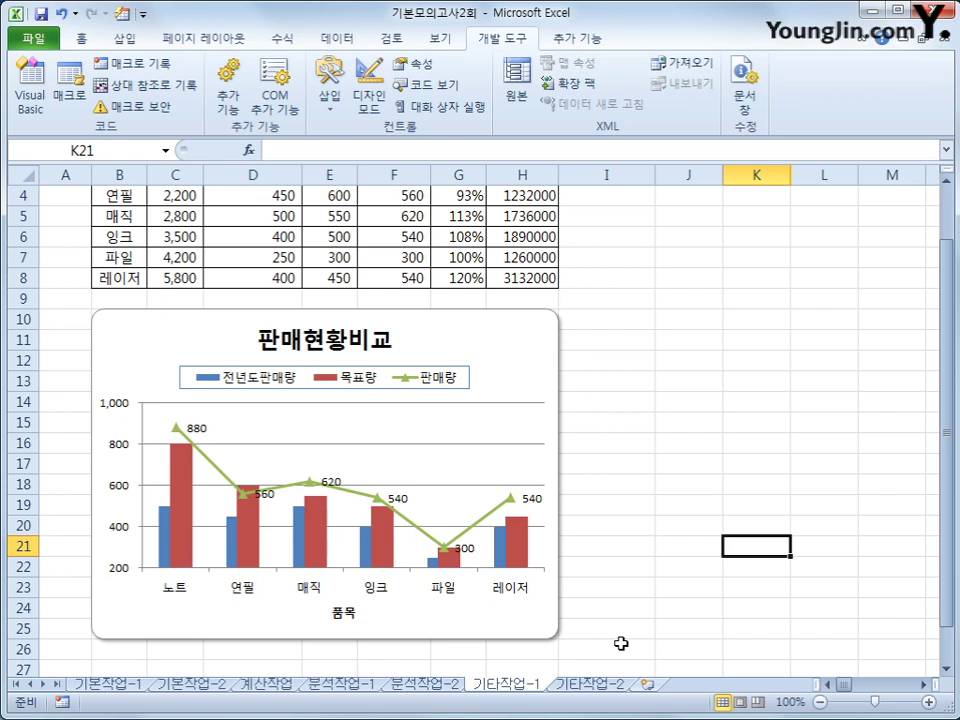
pyautogui.click(590, 684)
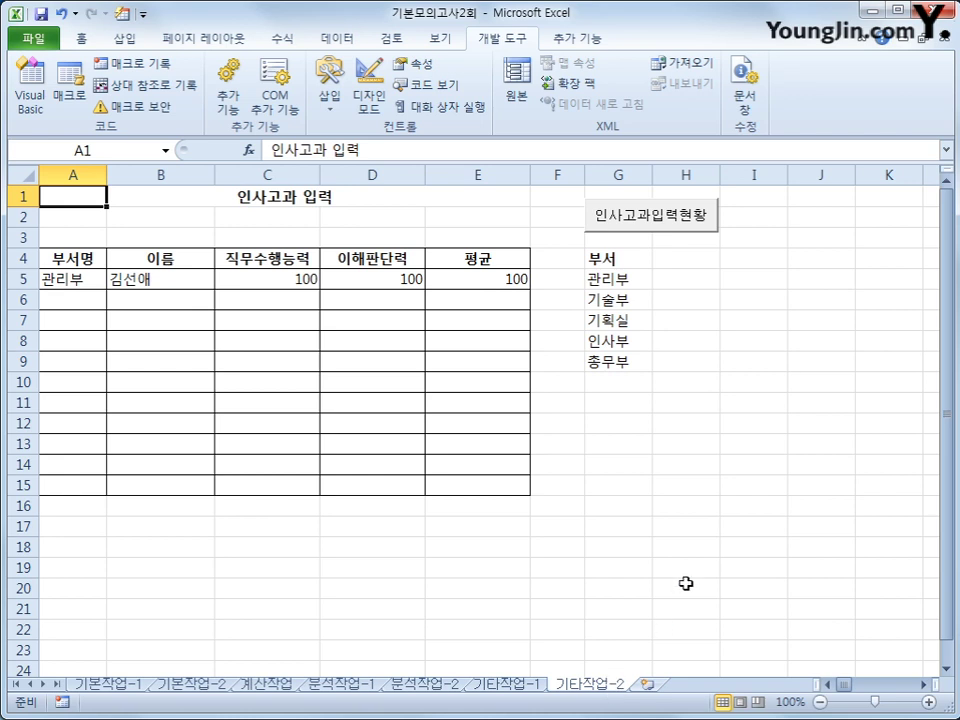
# Turn on 디자인 모드 and select the 인사고과입력현황 command button
pyautogui.click(699, 406)
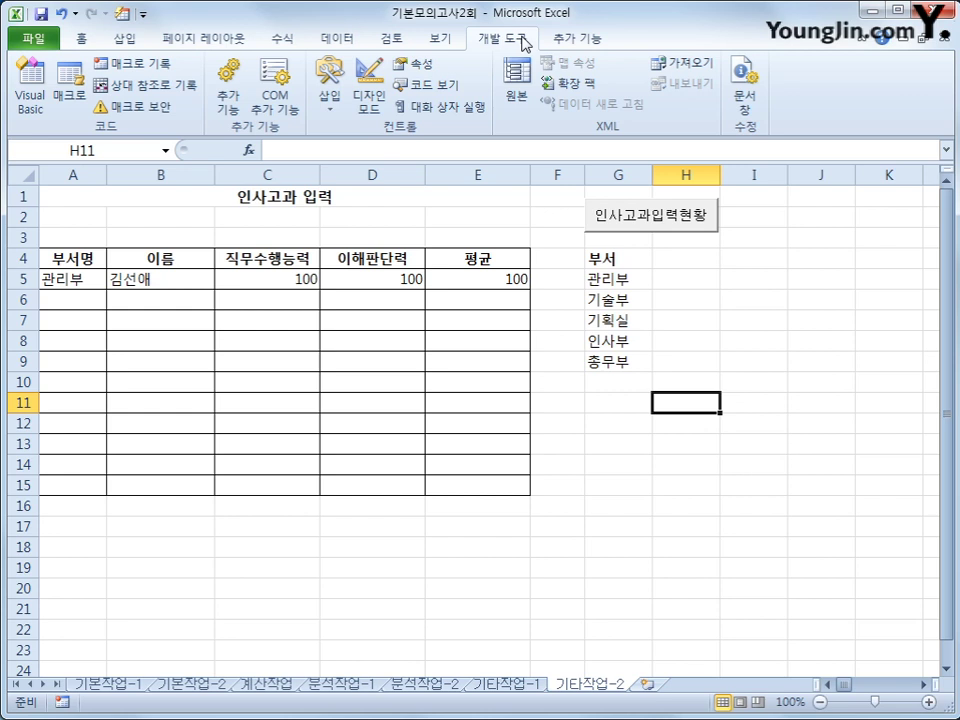
pyautogui.click(369, 88)
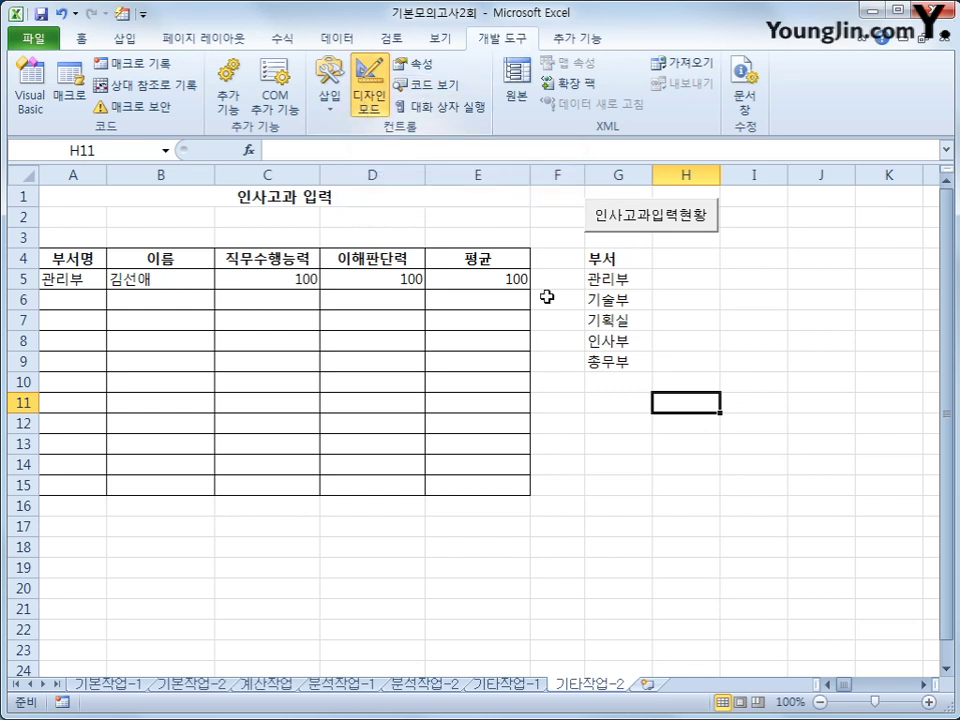
pyautogui.click(645, 214)
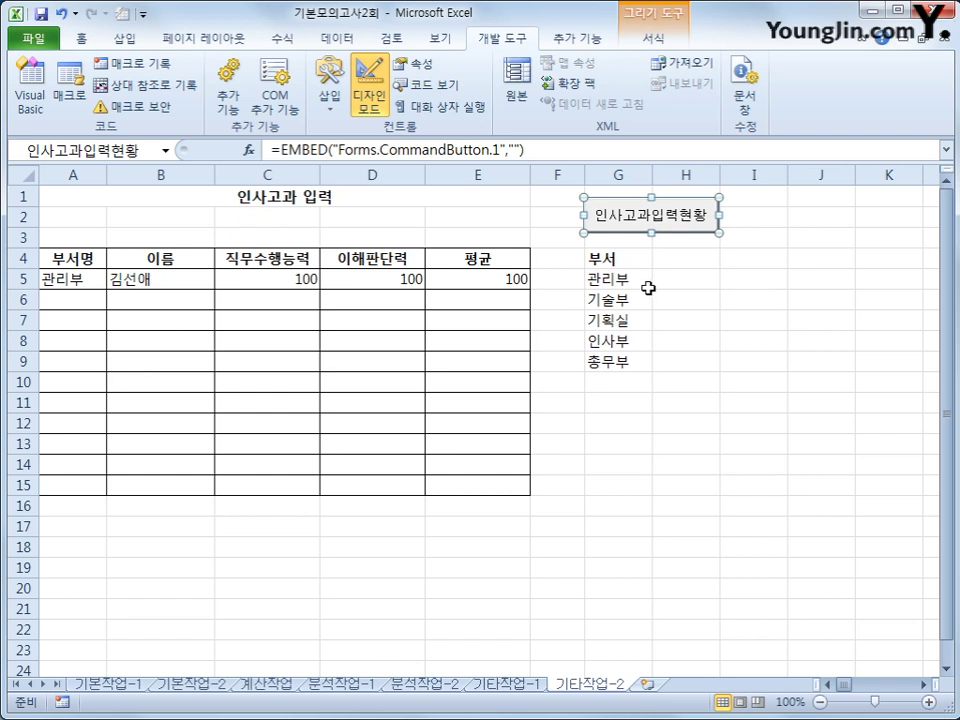
# Write 인사고과입력.Show in the button's Click procedure, then expand the 폼 folder
pyautogui.doubleClick(640, 216)
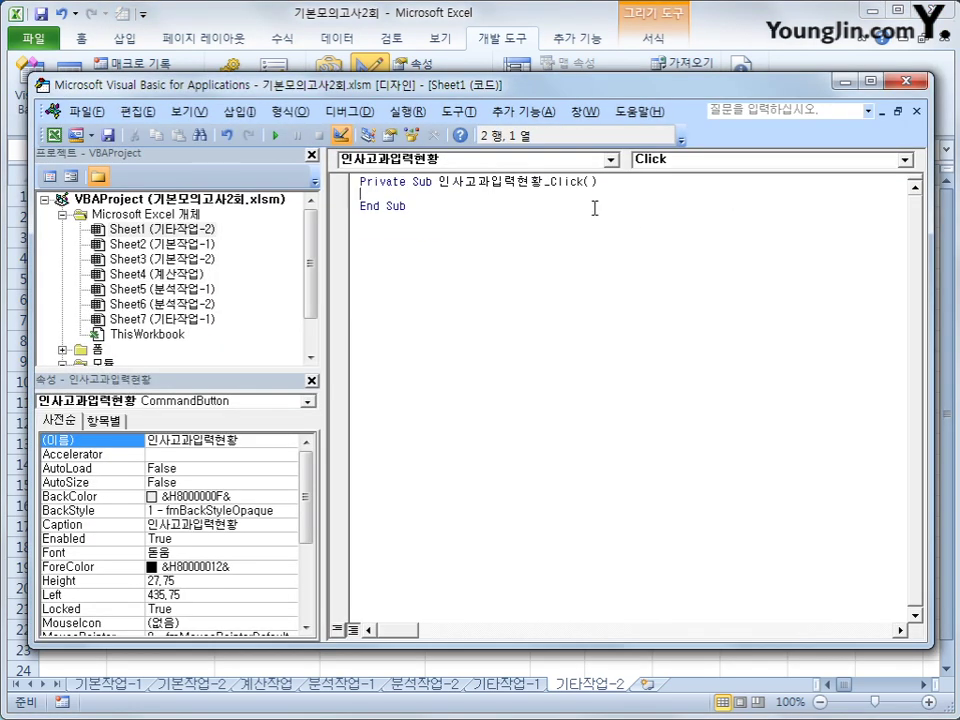
pyautogui.press('Tab')
pyautogui.write('인ㅅ사고과')
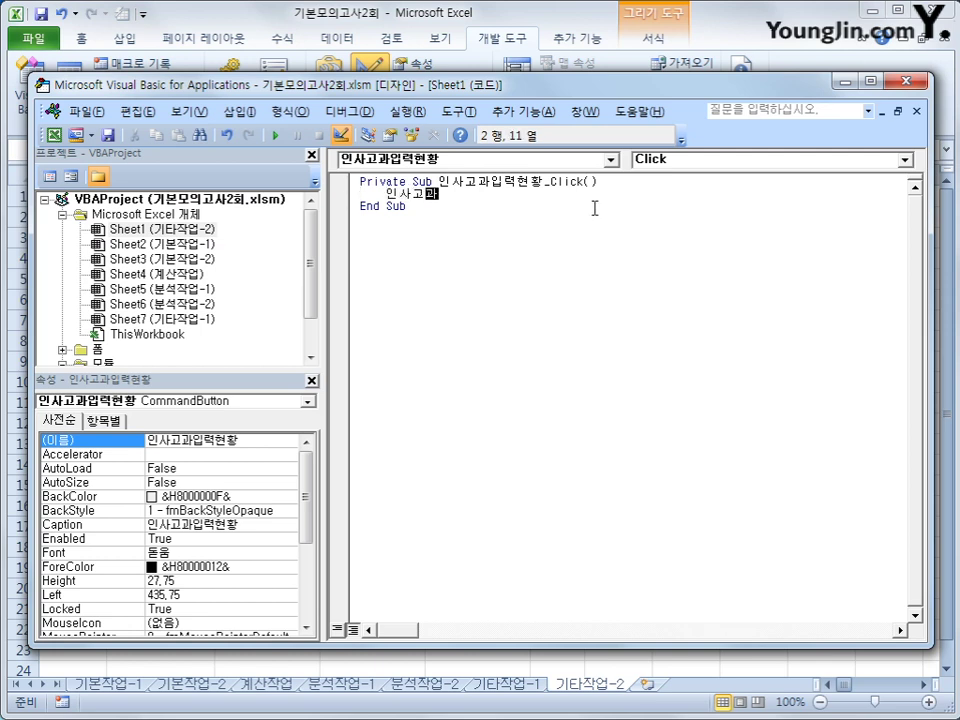
pyautogui.write('이입력.')
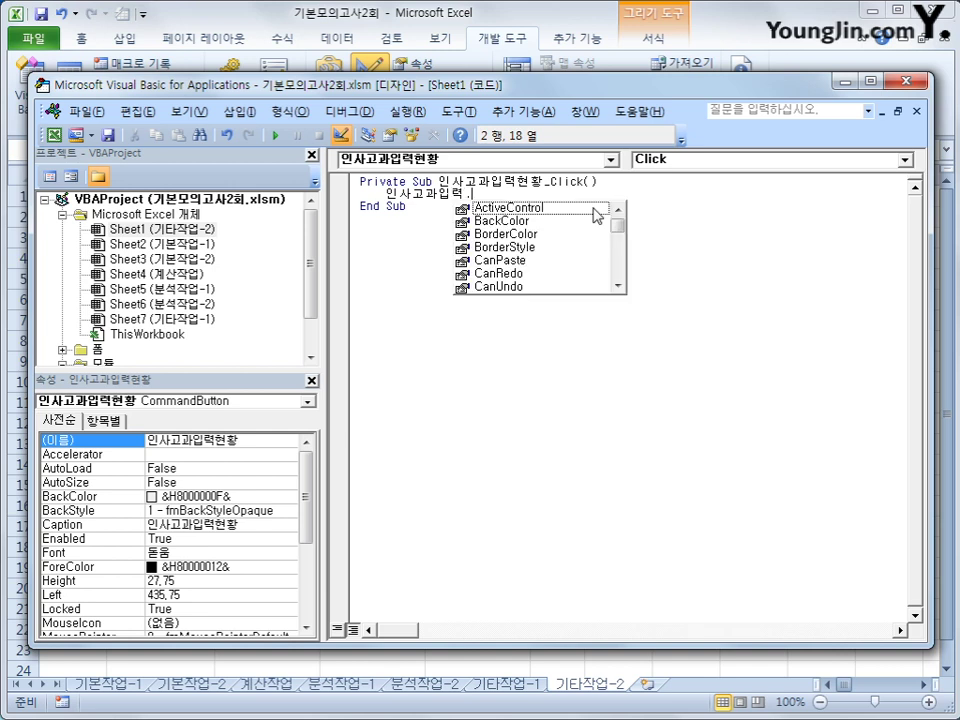
pyautogui.write('ㄴsh')
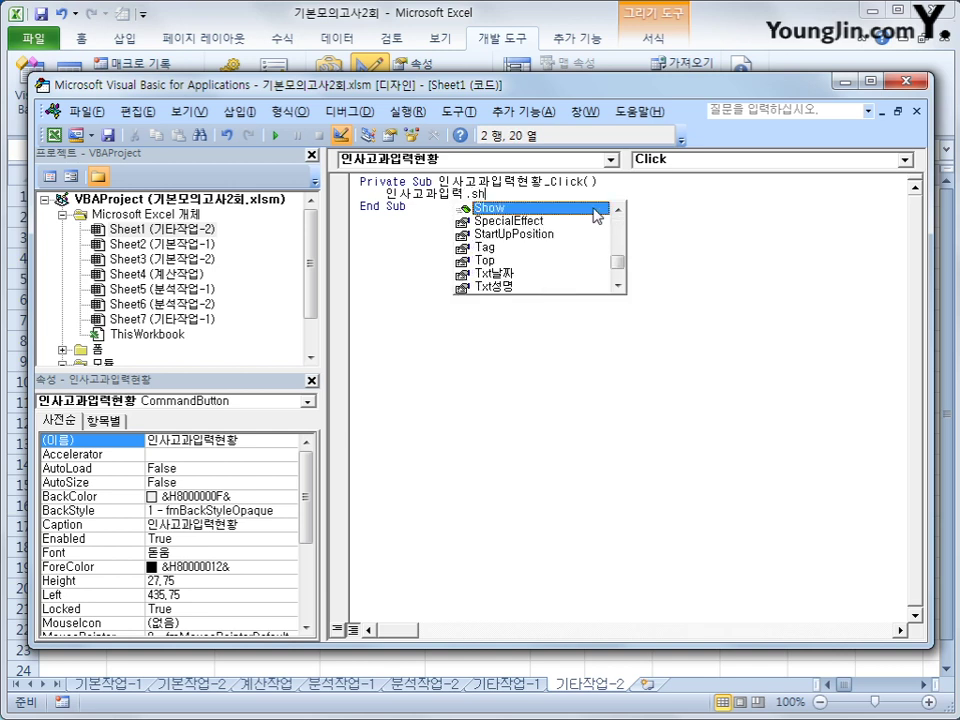
pyautogui.press('Tab')
pyautogui.press('Down')
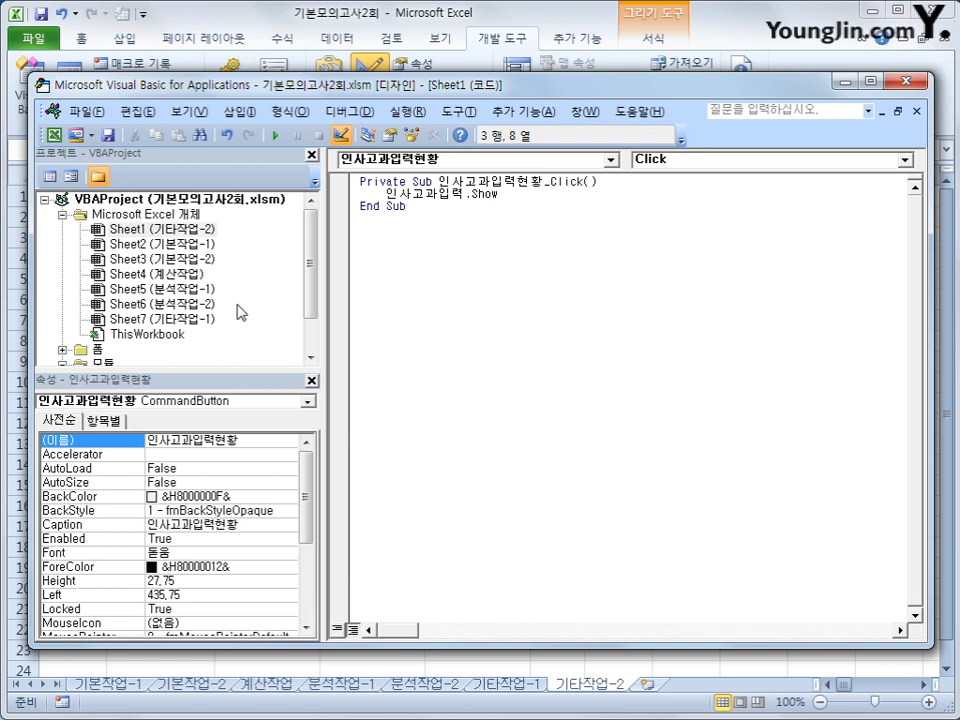
pyautogui.doubleClick(98, 349)
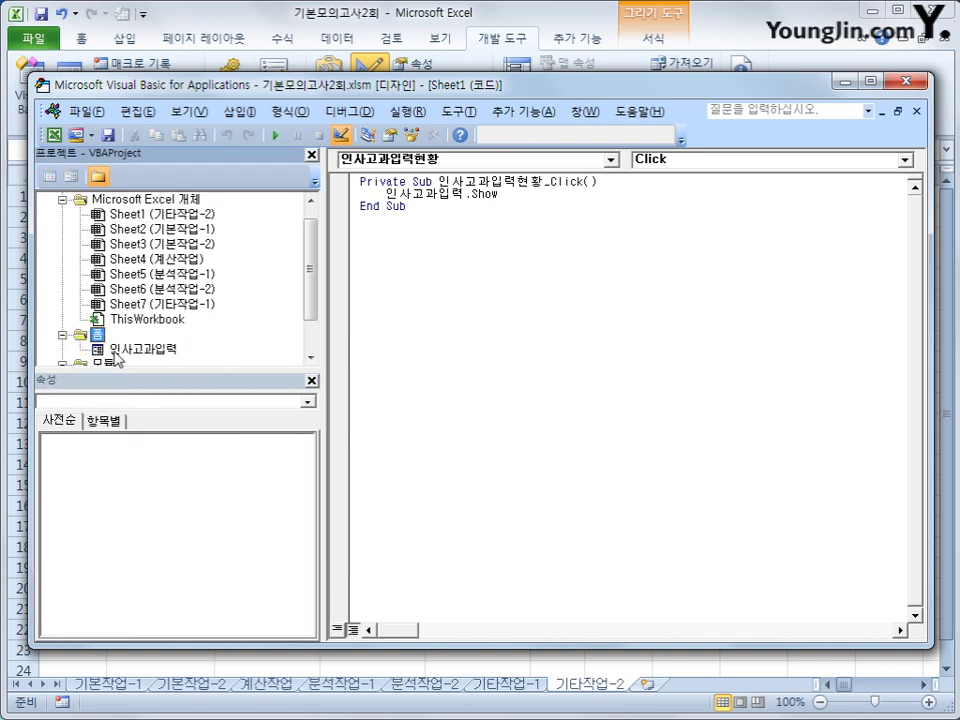
# Create the 인사고과입력 UserForm_Initialize procedure with cmb부서.RowSource = "G5:G9"
pyautogui.click(115, 353)
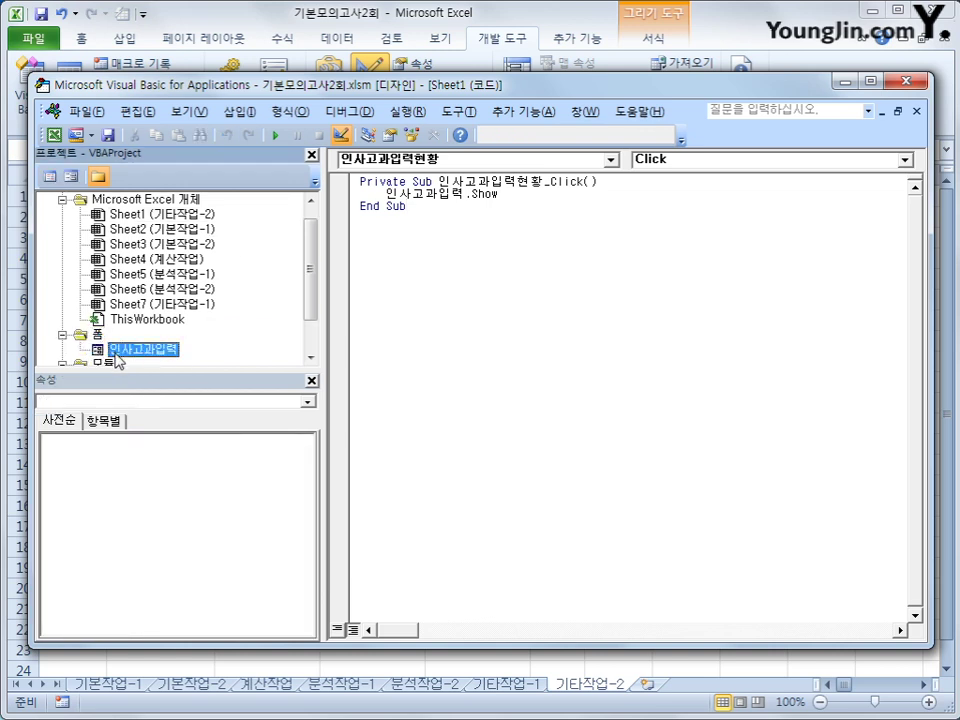
pyautogui.click(50, 176)
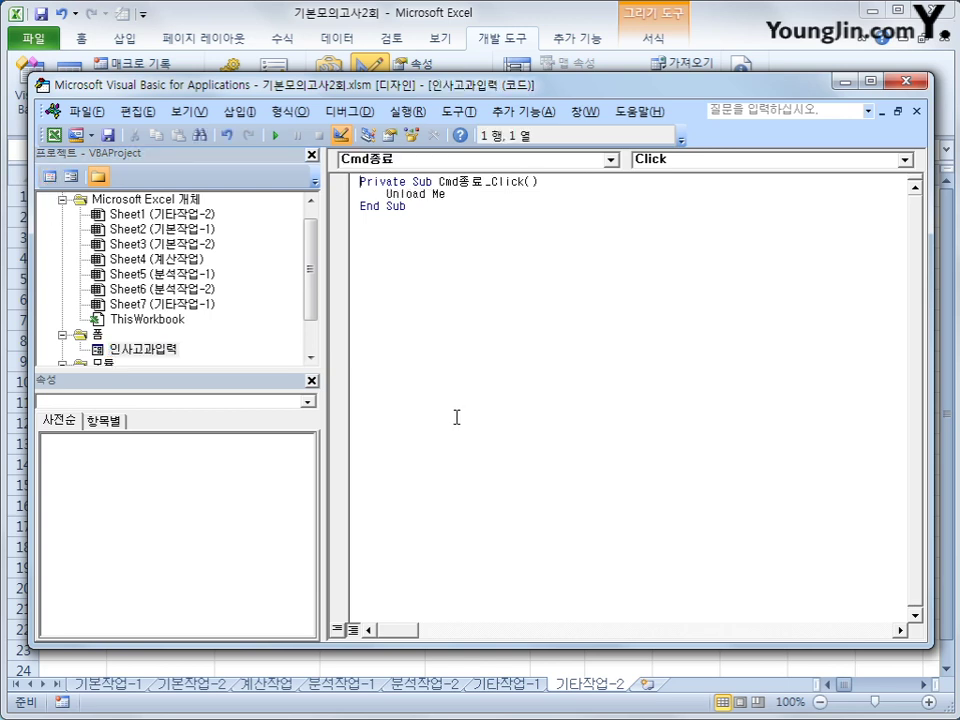
pyautogui.click(463, 163)
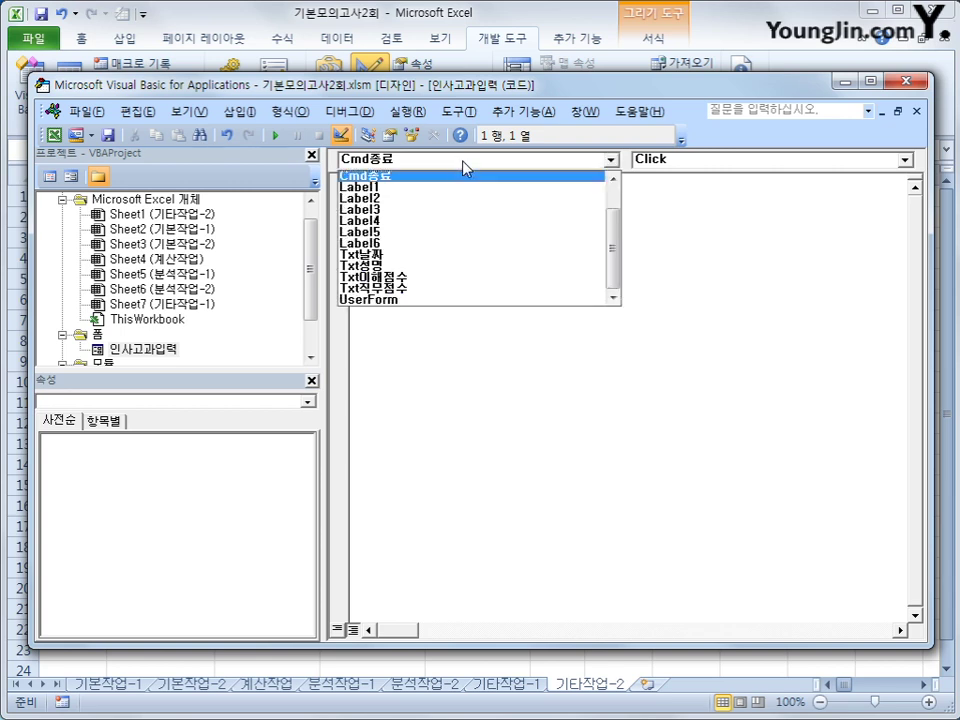
pyautogui.click(492, 299)
pyautogui.click(690, 163)
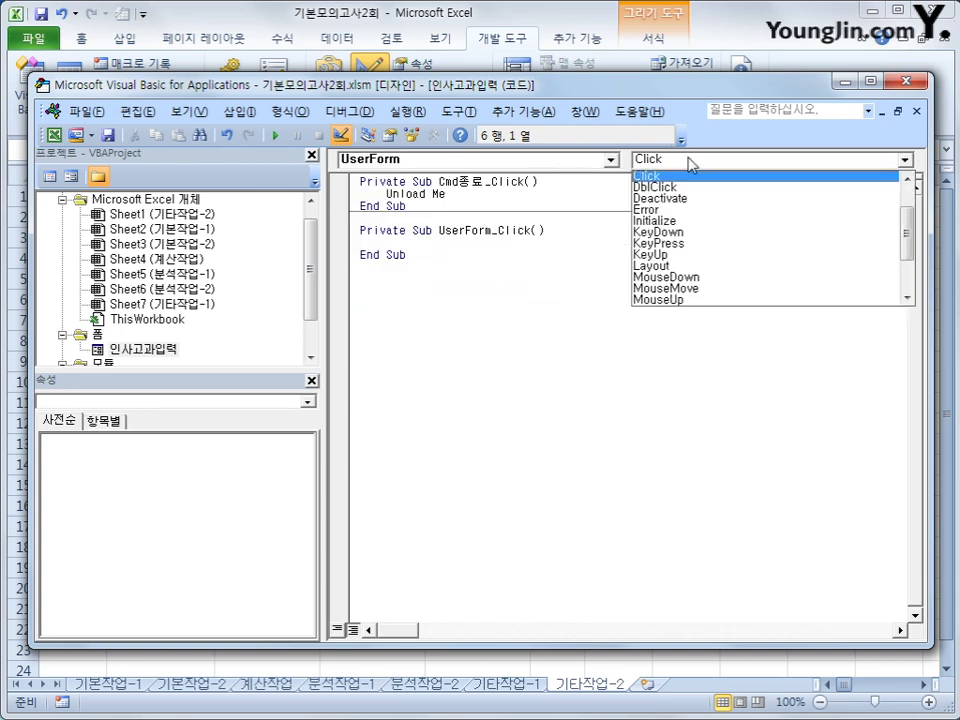
pyautogui.click(672, 221)
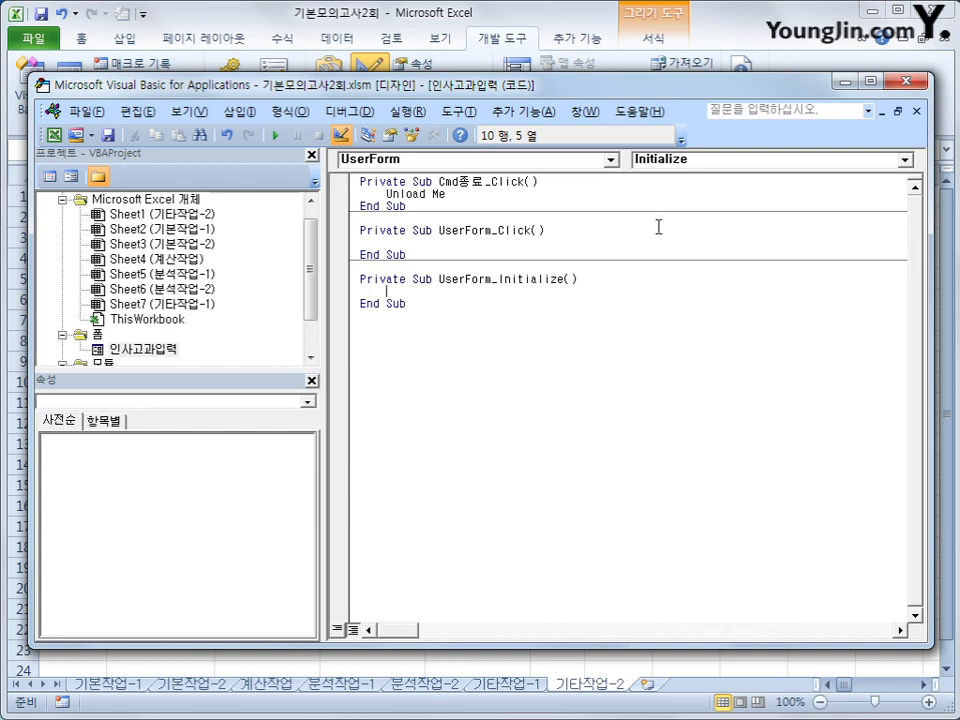
pyautogui.write('cmbㅂㅜ서.')
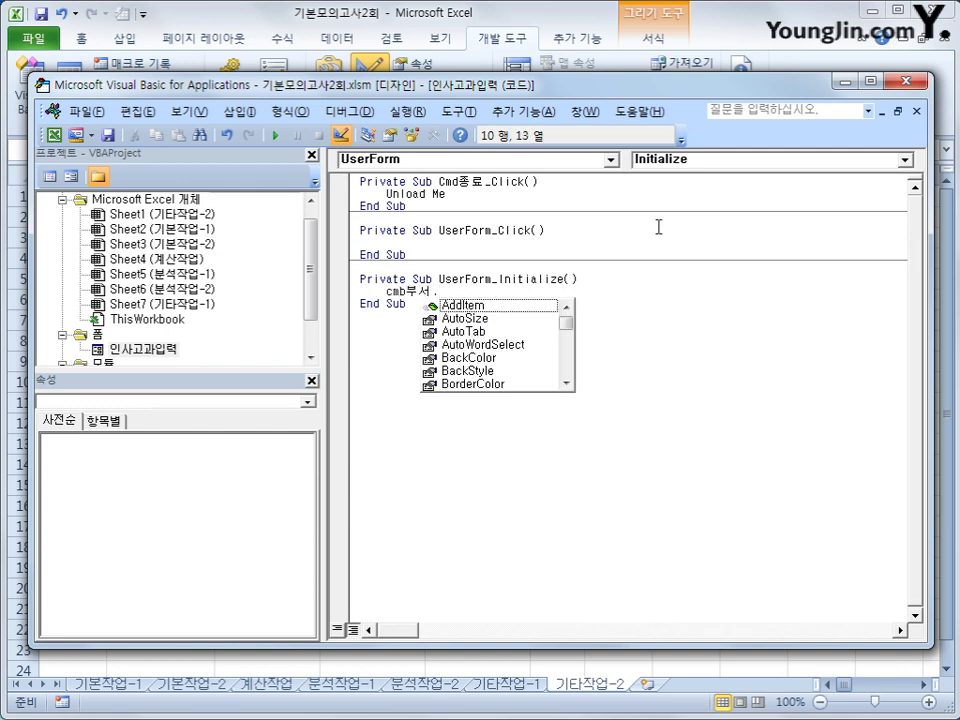
pyautogui.write('row')
pyautogui.press('Tab')
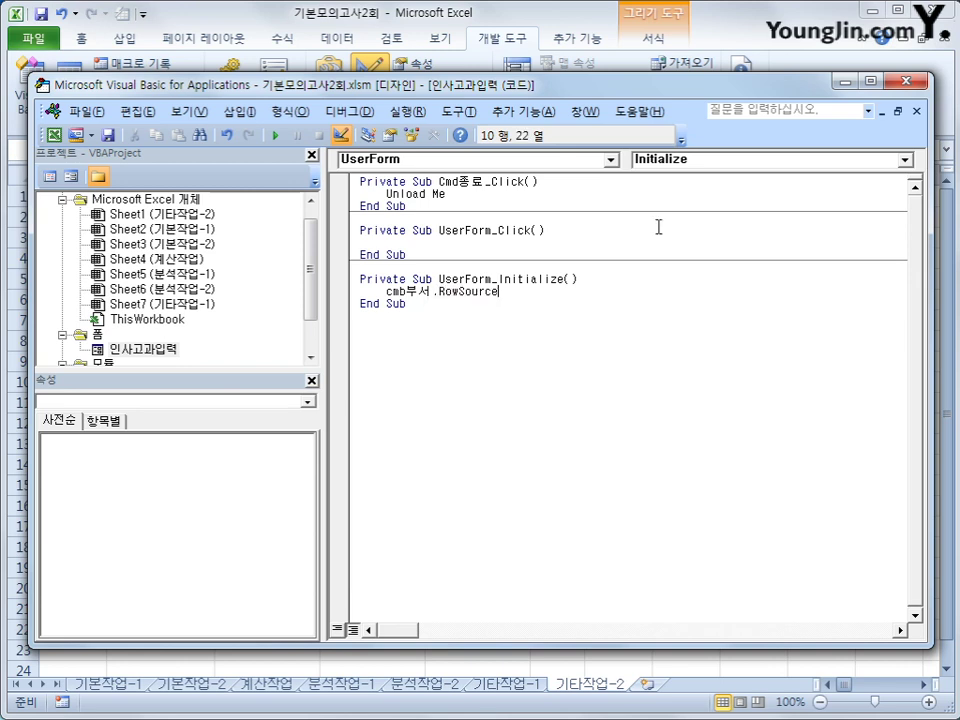
pyautogui.write('="G5:G9"')
pyautogui.press('Return')
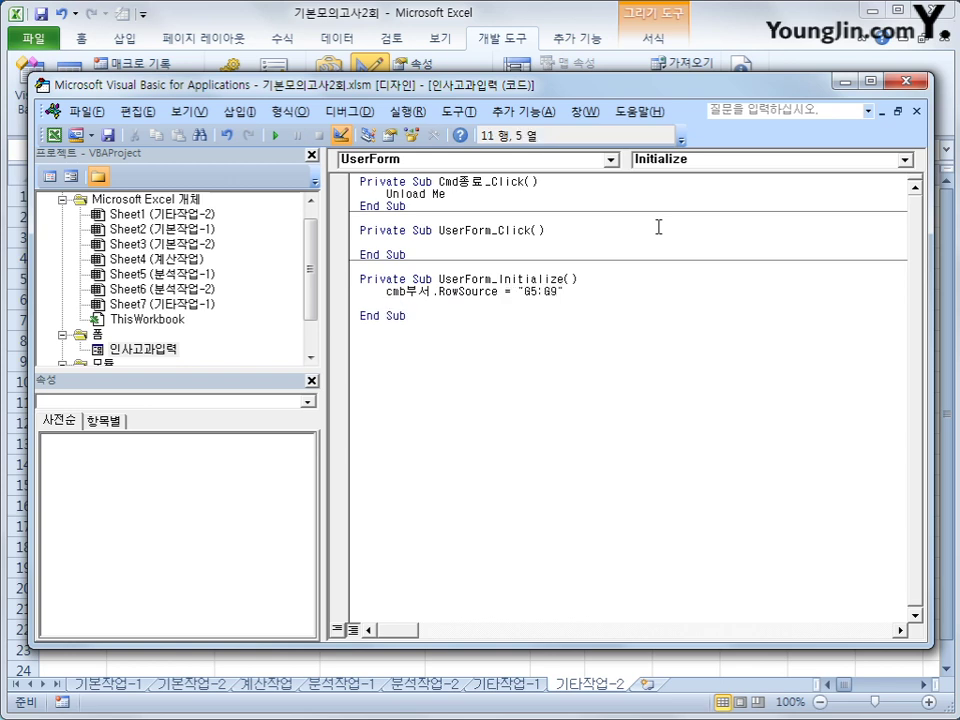
# Add Txt날짜 = Year(Date) & "년" & Month(Date) & "월" and close the editor
pyautogui.write('txt')
pyautogui.write('ㄴ')
pyautogui.write('짜 ')
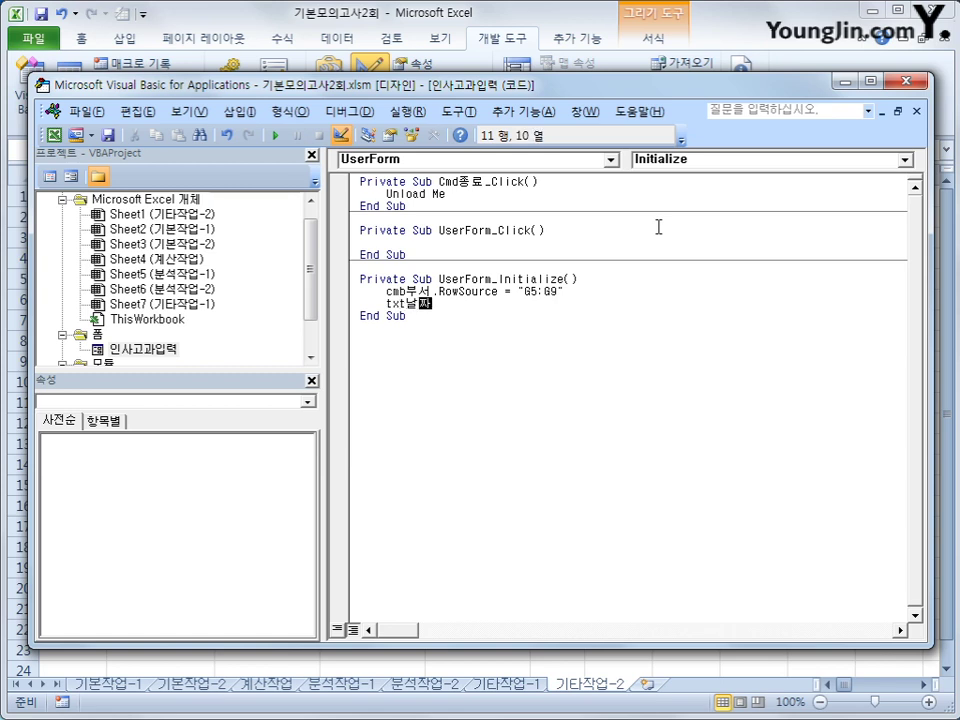
pyautogui.write('=')
pyautogui.write('year(dat')
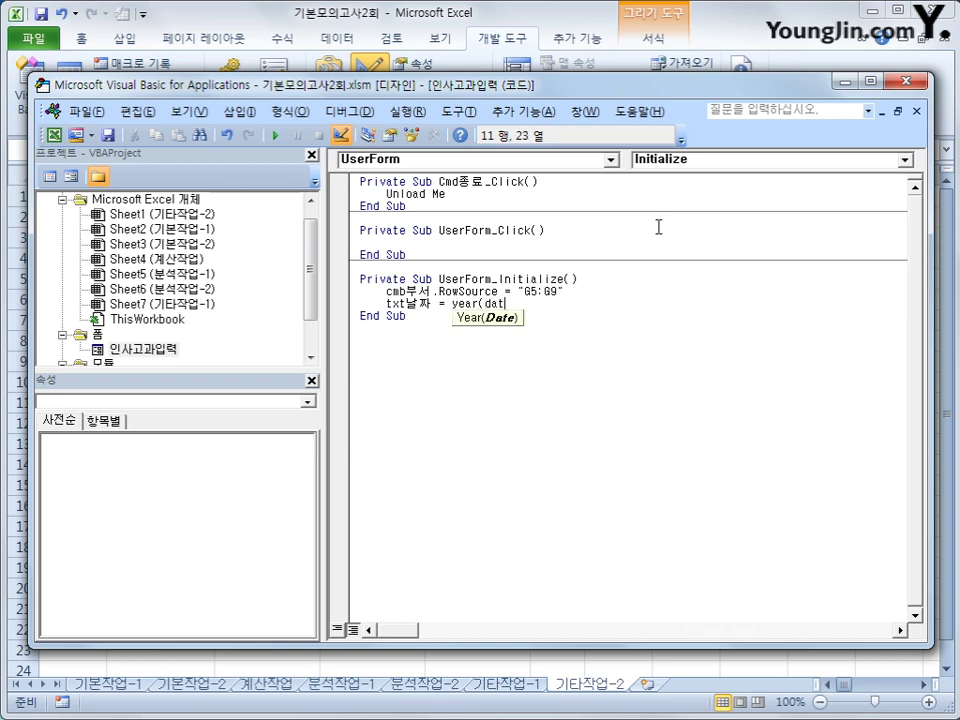
pyautogui.press('BackSpace')
pyautogui.press('BackSpace')
pyautogui.press('BackSpace')
pyautogui.write('te) ')
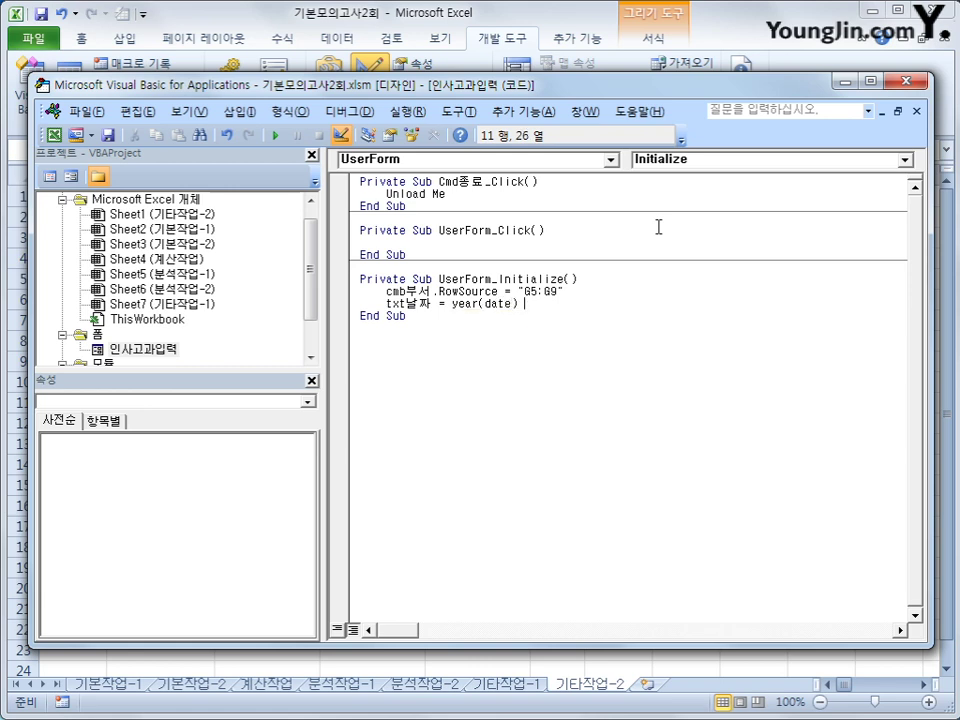
pyautogui.write('&"년" &month(date)')
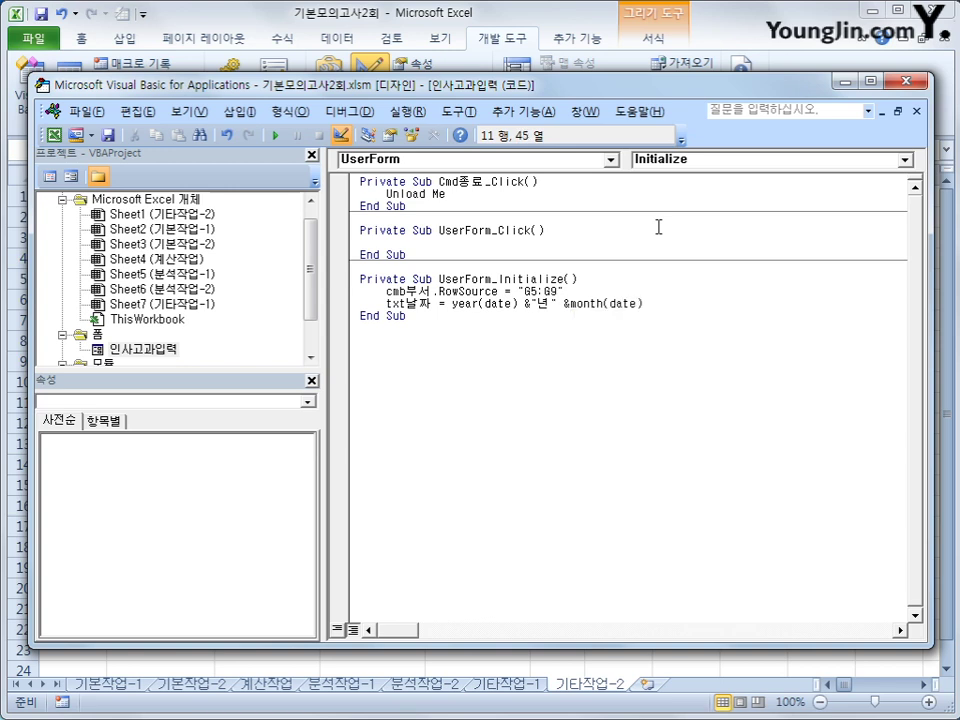
pyautogui.write(' & "월"')
pyautogui.press('Down')
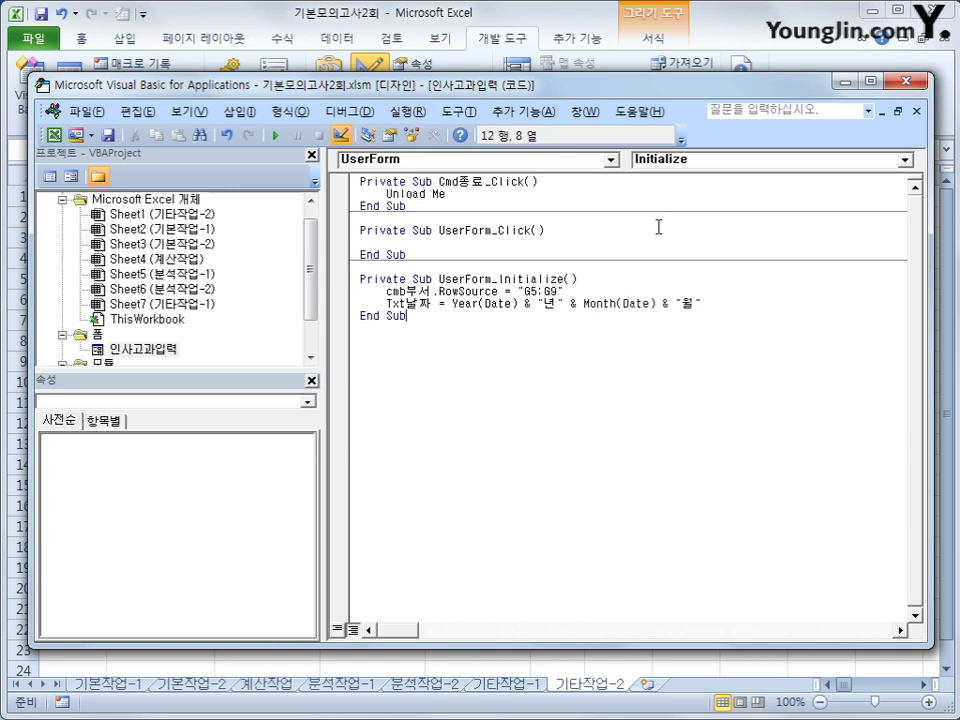
pyautogui.click(905, 83)
pyautogui.click(702, 404)
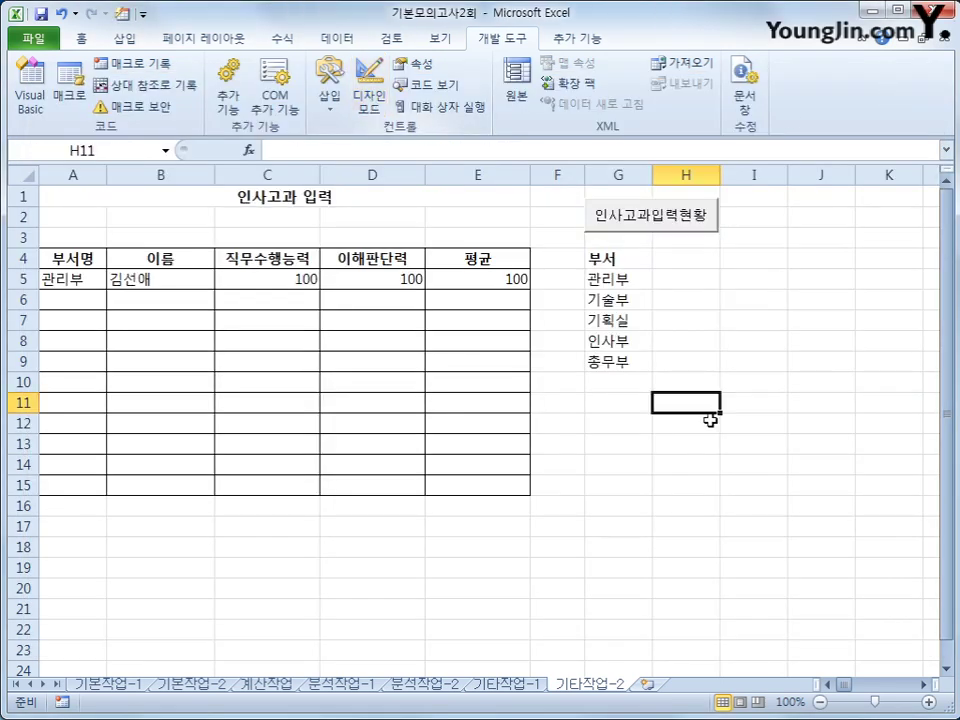
pyautogui.click(675, 222)
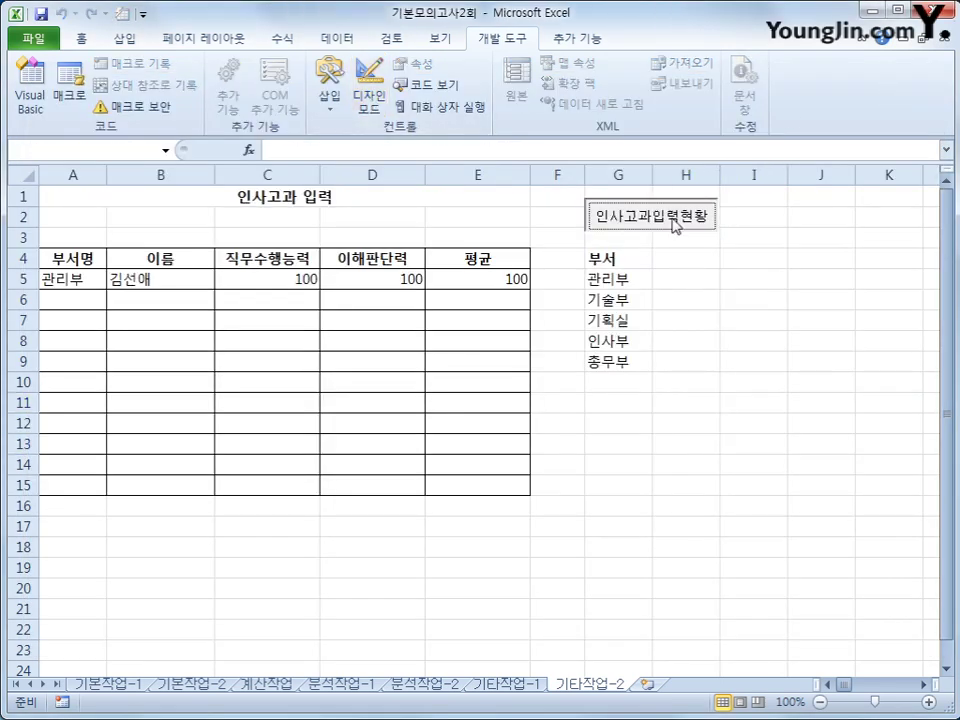
pyautogui.moveTo(541, 226); pyautogui.dragTo(784, 293)
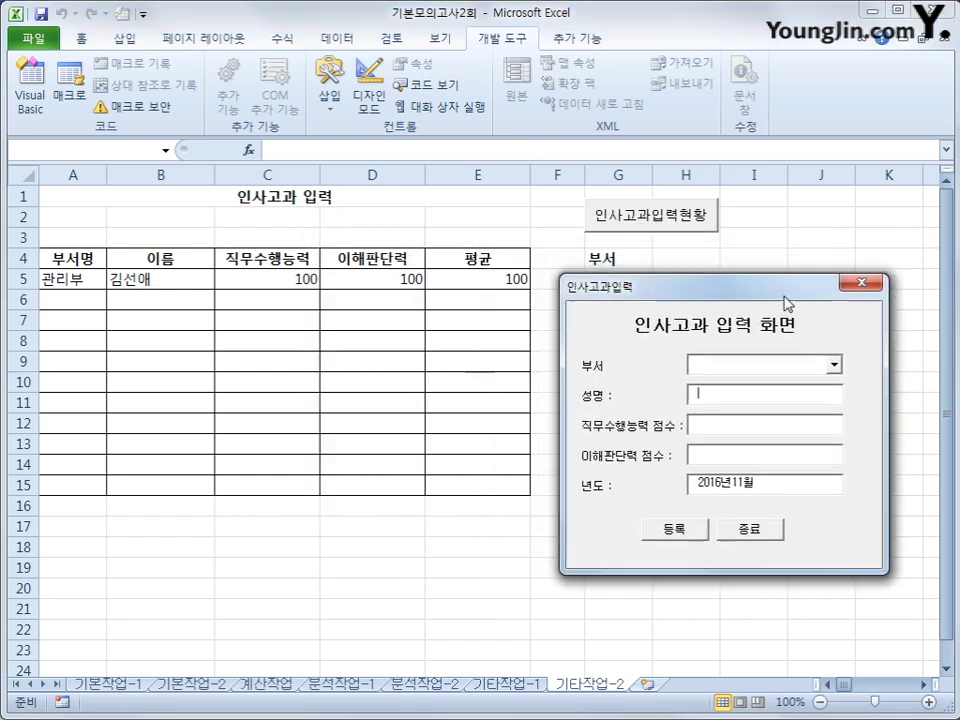
pyautogui.click(834, 367)
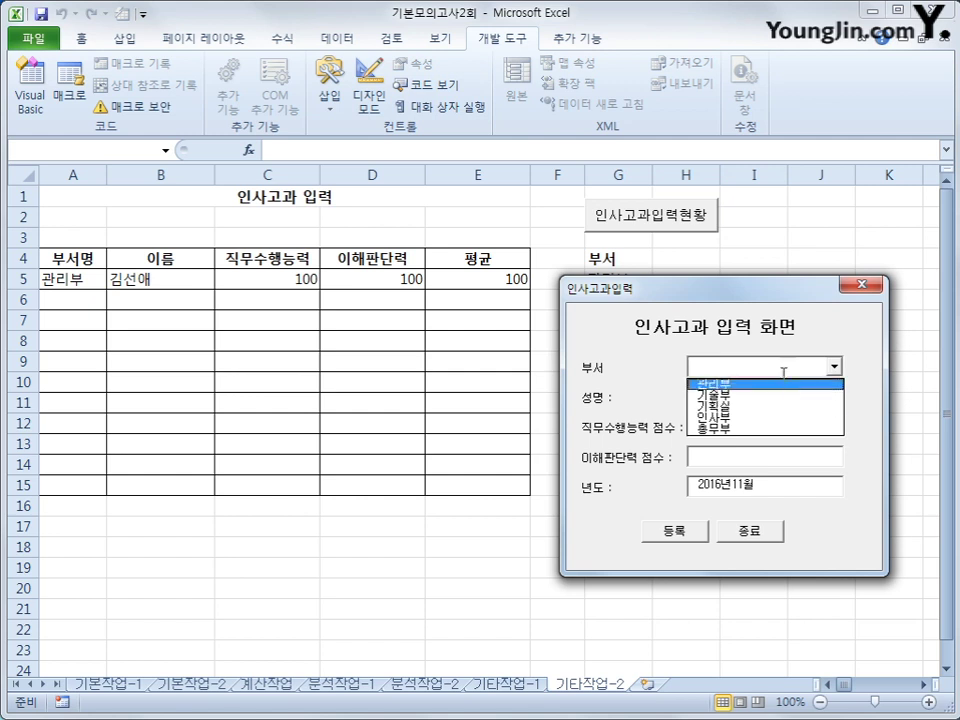
pyautogui.click(760, 302)
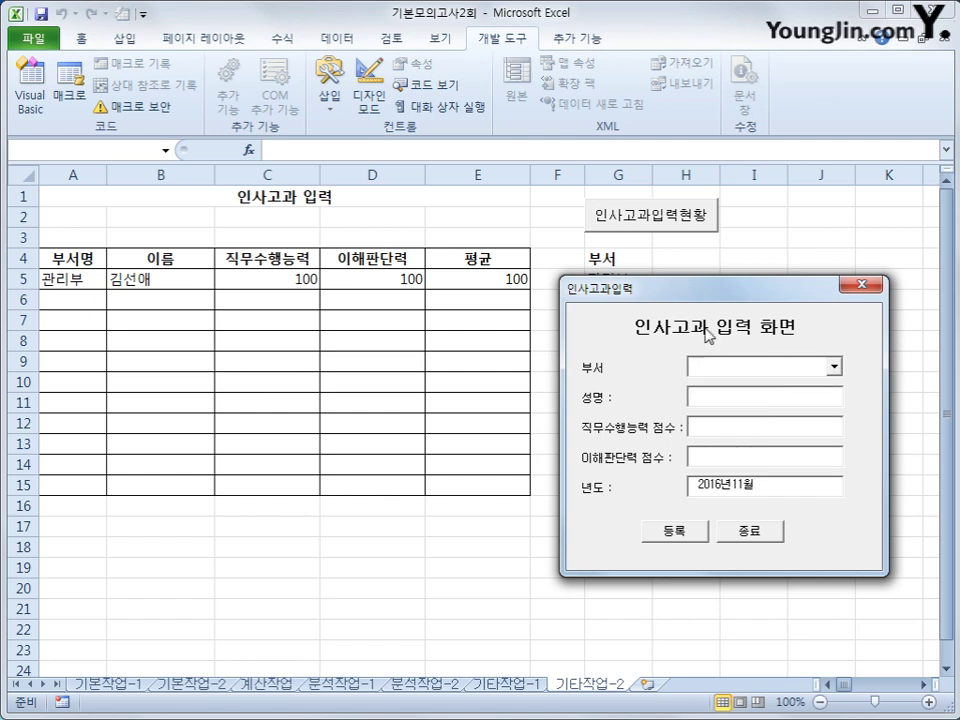
pyautogui.click(835, 368)
pyautogui.click(780, 378)
pyautogui.click(771, 403)
pyautogui.click(746, 426)
pyautogui.click(863, 287)
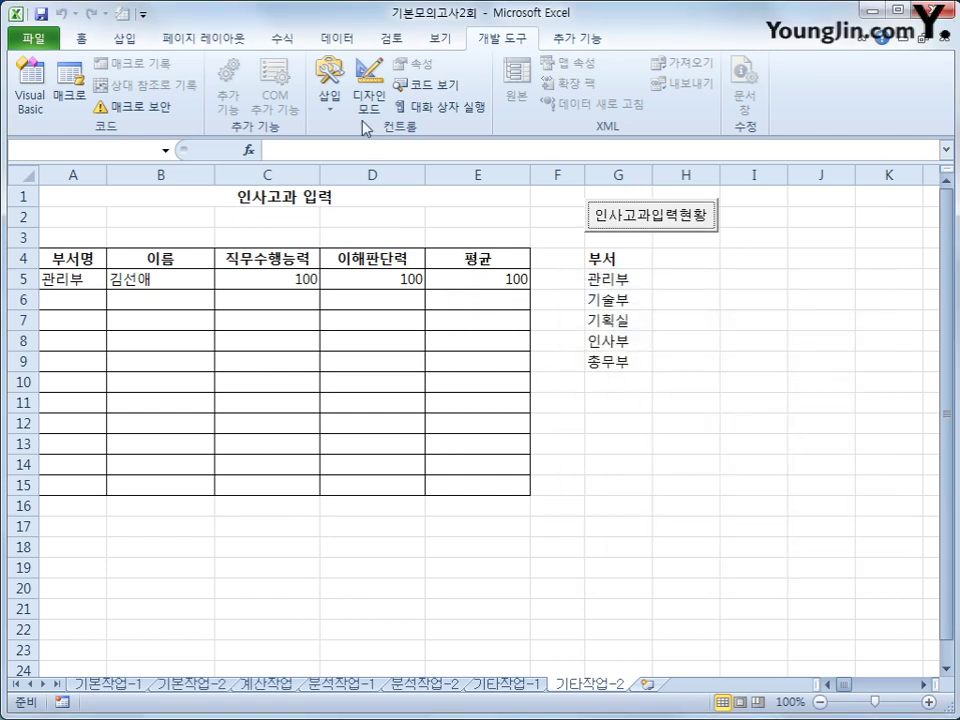
# Create Cmd등록_Click with i = Range("A4").CurrentRegion.Rows.Count + 4
pyautogui.click(30, 92)
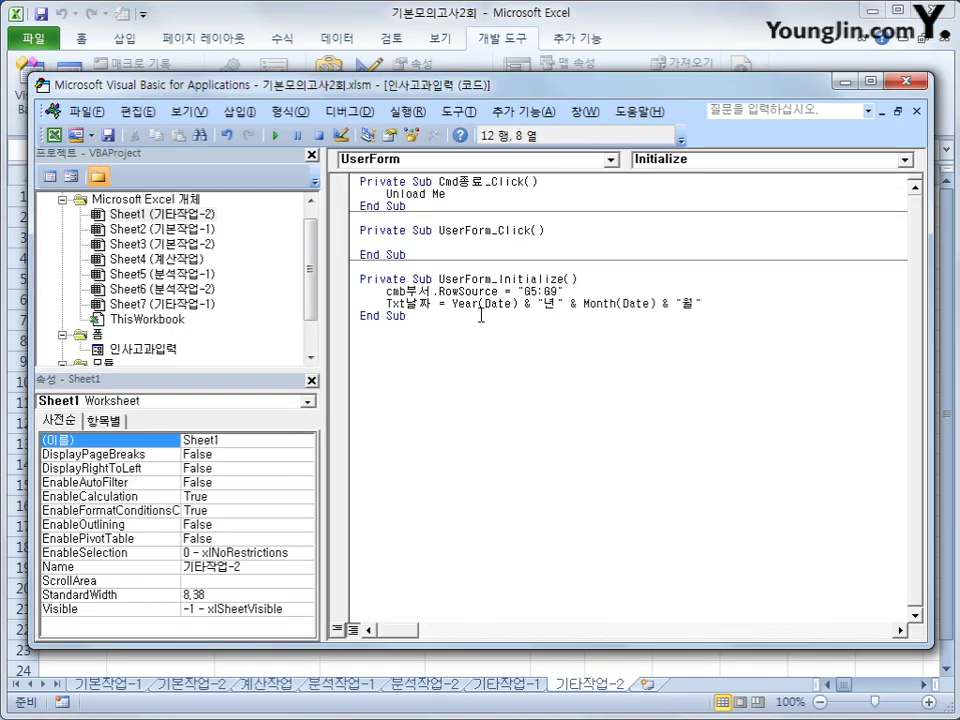
pyautogui.click(468, 163)
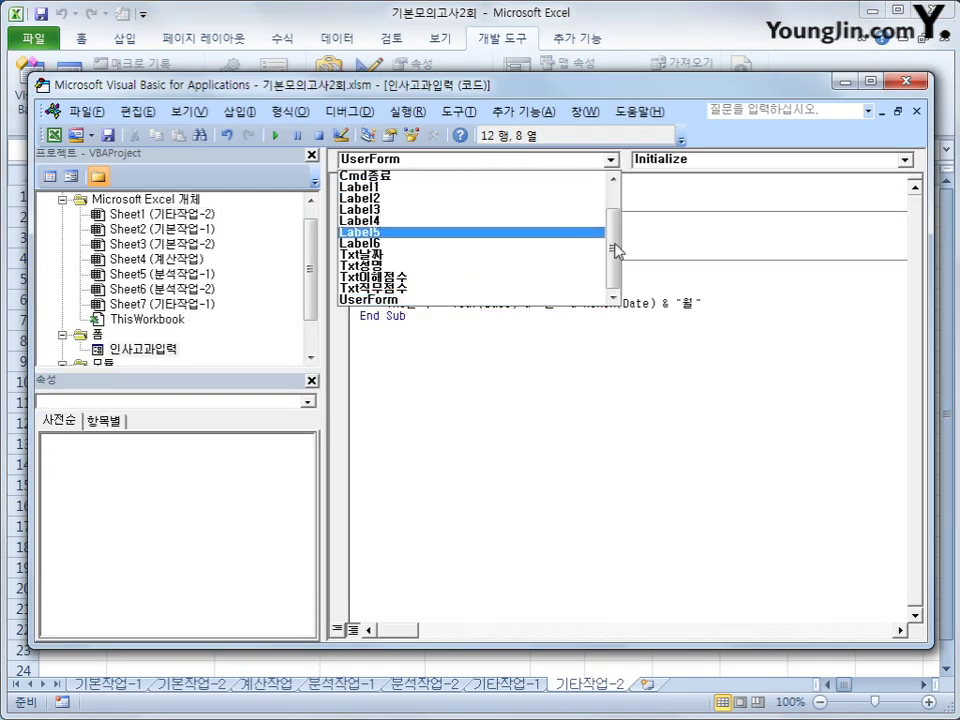
pyautogui.moveTo(615, 251); pyautogui.dragTo(615, 207)
pyautogui.click(484, 199)
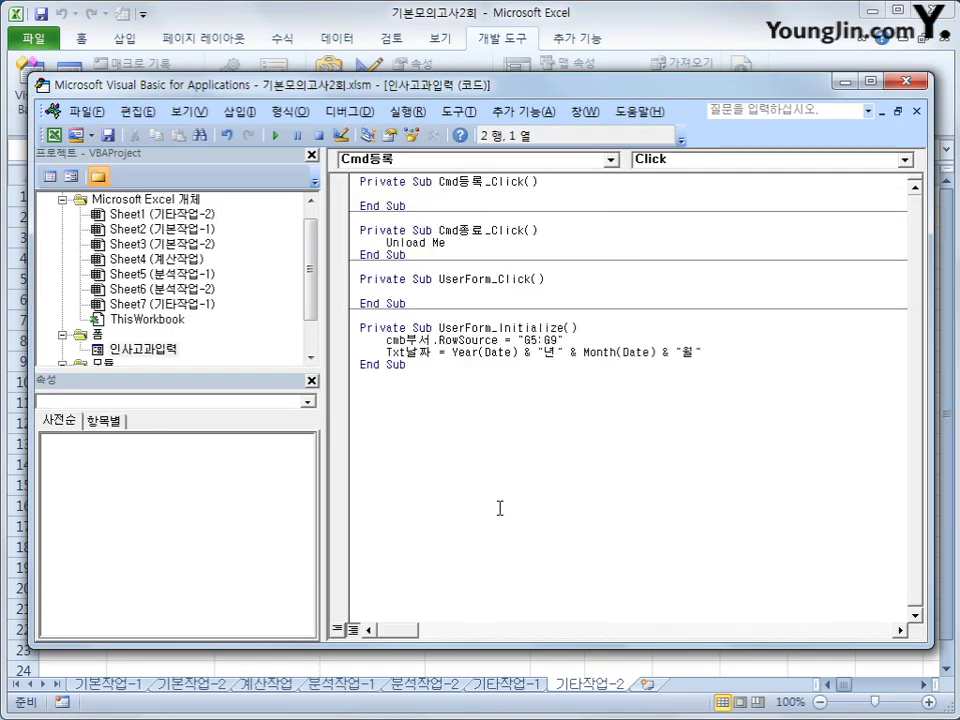
pyautogui.press('Tab')
pyautogui.write('F')
pyautogui.write('i = ra')
pyautogui.write('nge("')
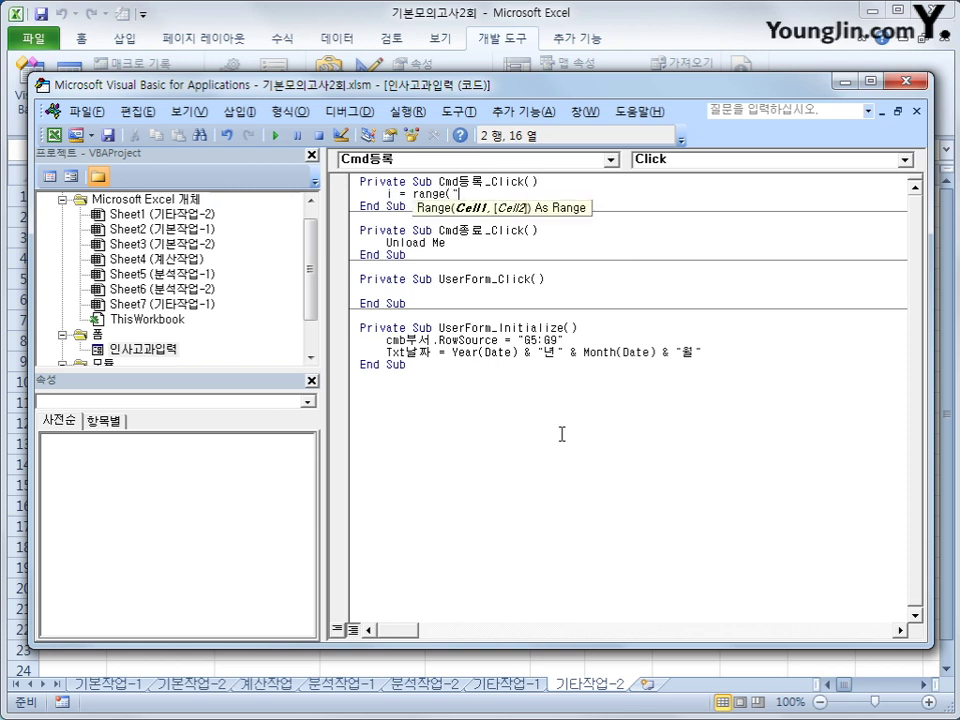
pyautogui.write('A4").cun')
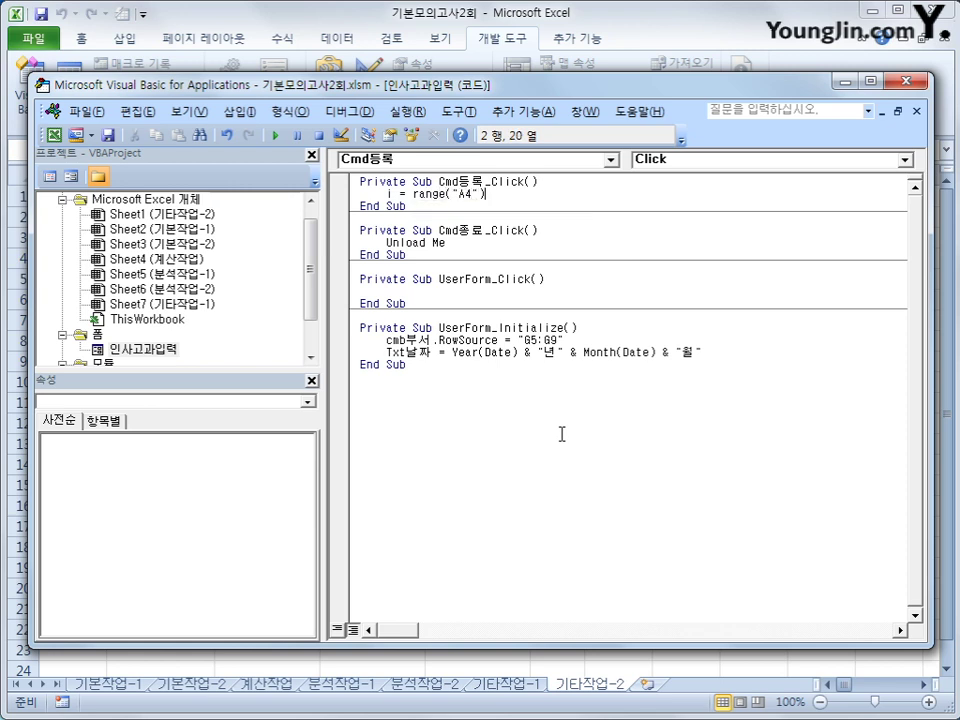
pyautogui.press('Down')
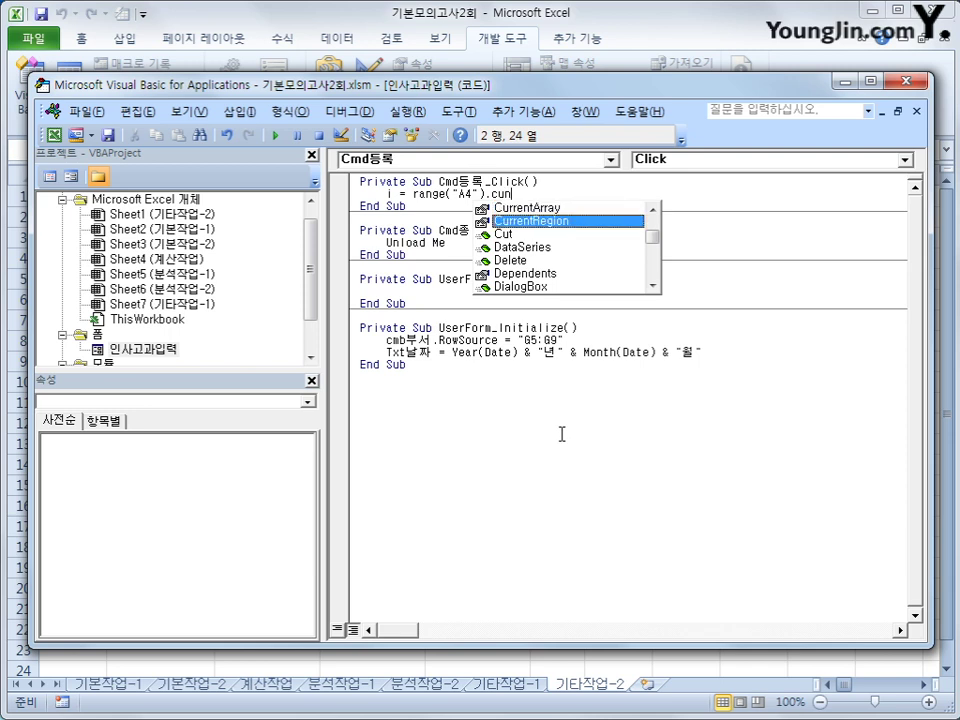
pyautogui.press('Tab')
pyautogui.write('.rows.count')
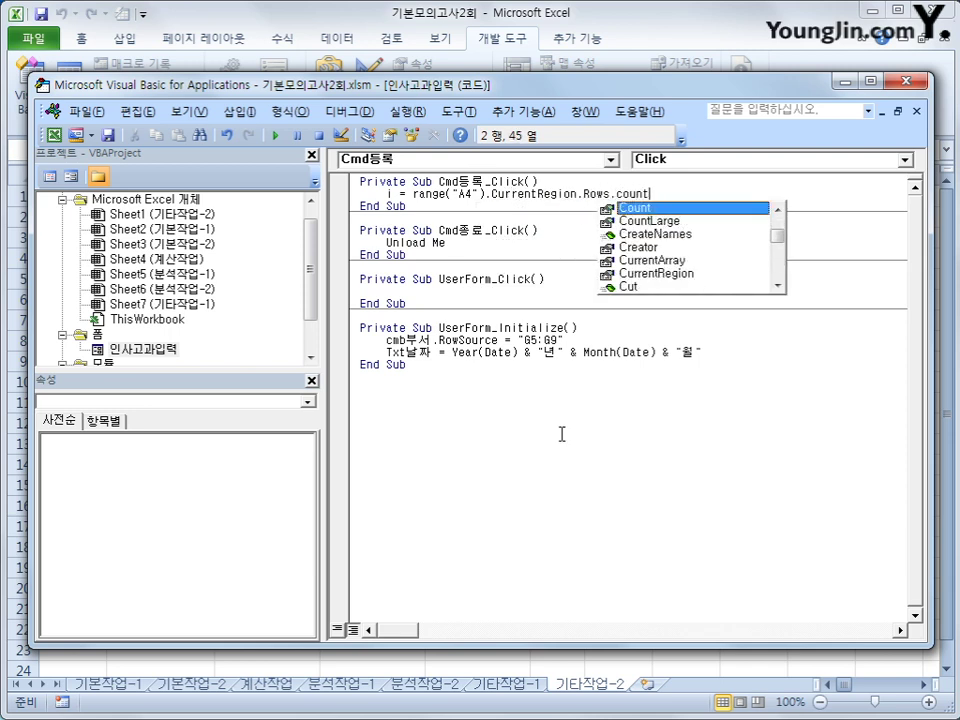
pyautogui.press('Tab')
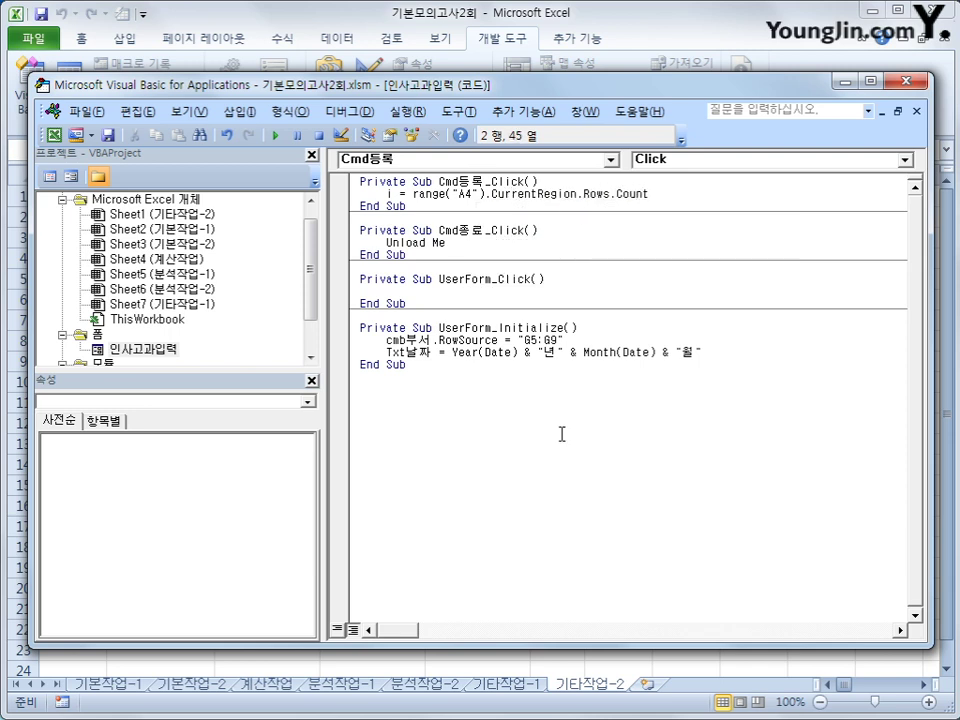
pyautogui.write('+ 4')
pyautogui.press('Return')
pyautogui.press('Return')
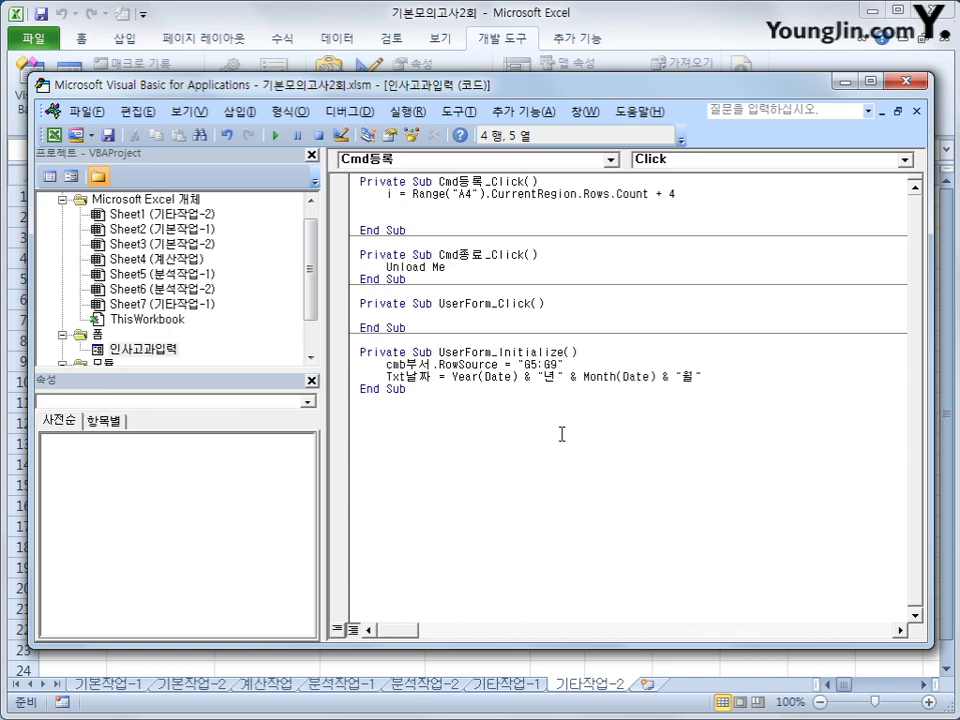
# Write Cells(i, 1) = cmb부서, then duplicate it as Cells(i, 2) = Txt성명
pyautogui.write('cells(i,')
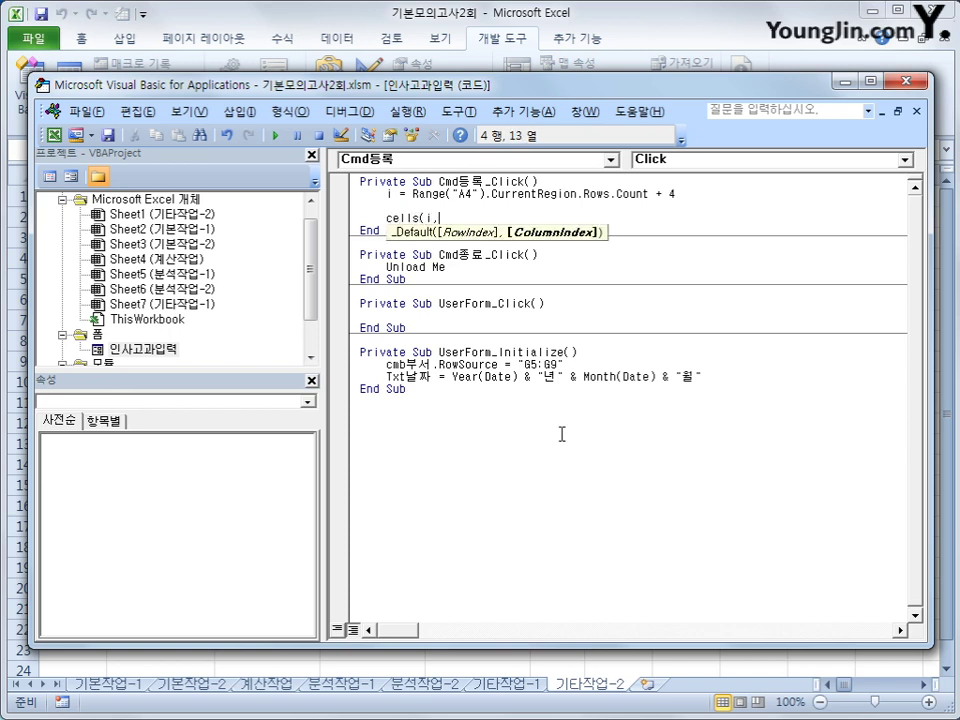
pyautogui.write('1) =')
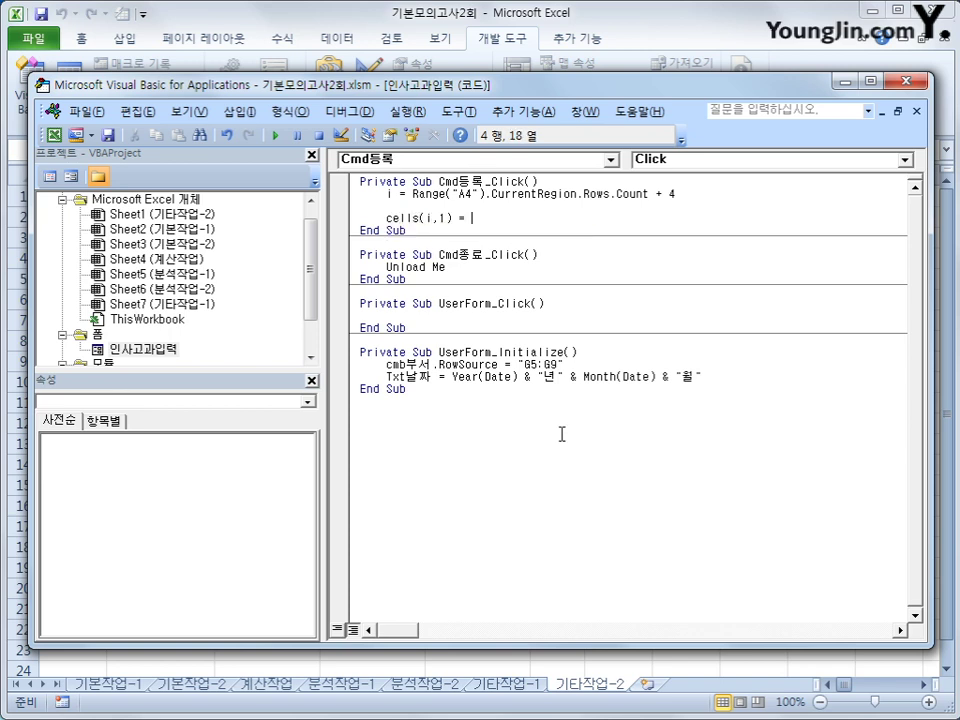
pyautogui.write(' cmb')
pyautogui.write('ㅂ')
pyautogui.write('서')
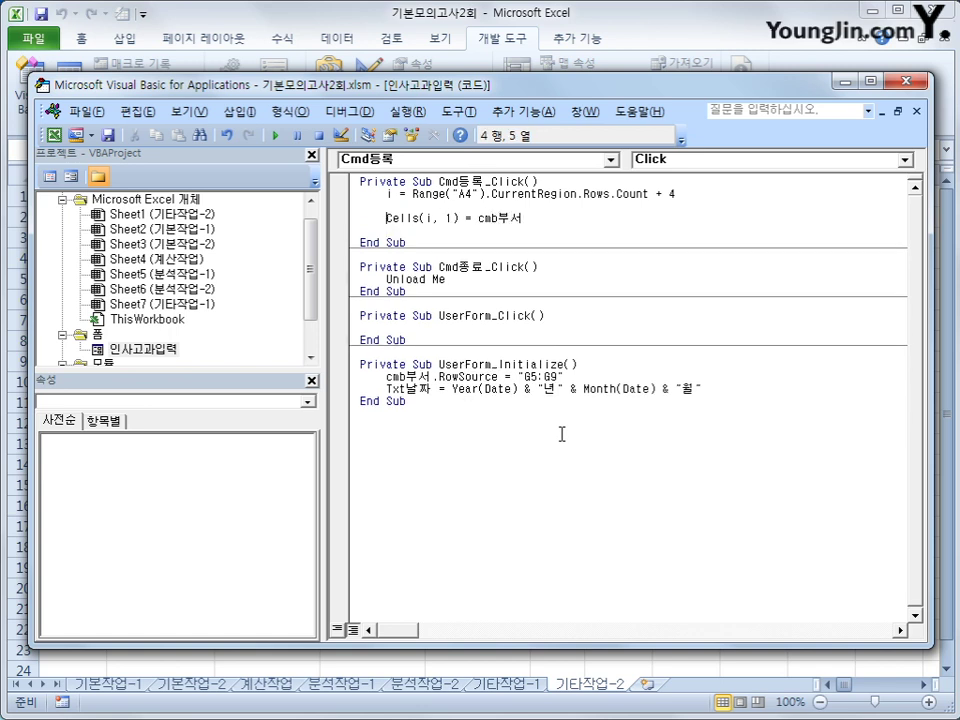
pyautogui.hotkey('shift', 'End')
pyautogui.hotkey('ctrl', 'c')
pyautogui.press('End')
pyautogui.press('Return')
pyautogui.hotkey('ctrl', 'v')
pyautogui.press('Left')
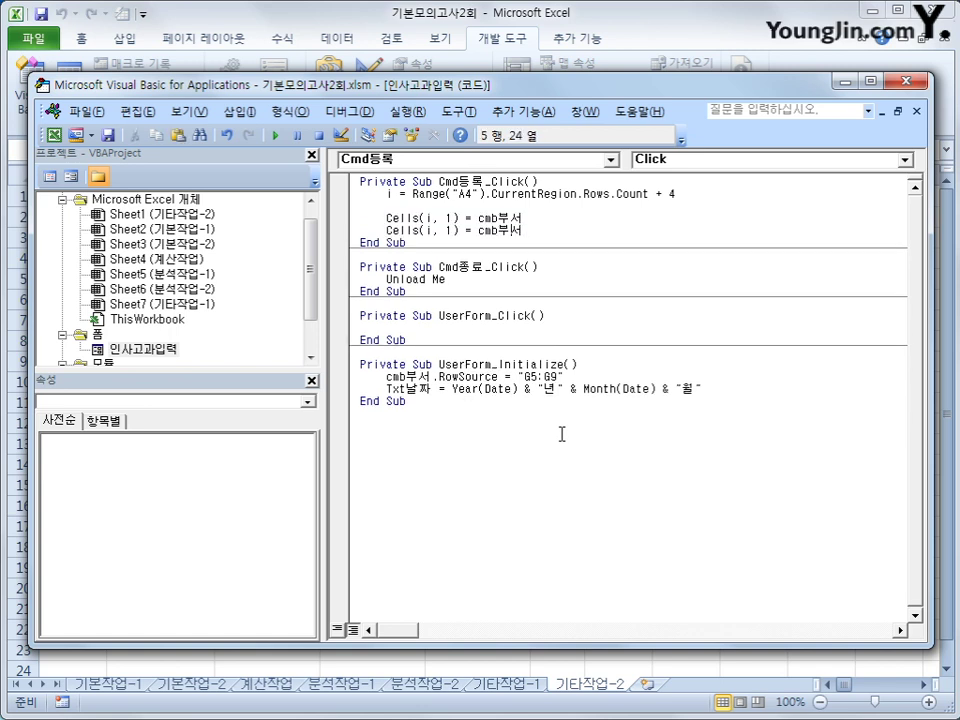
pyautogui.press('Left')
pyautogui.press('Left')
pyautogui.press('Left')
pyautogui.press('Left')
pyautogui.press('Left')
pyautogui.press('Left')
pyautogui.press('Left')
pyautogui.press('Left')
pyautogui.press('Left')
pyautogui.press('Delete')
pyautogui.write('2')
pyautogui.press('End')
pyautogui.hotkey('shift', 'Left')
pyautogui.hotkey('shift', 'Left')
pyautogui.hotkey('shift', 'Left')
pyautogui.hotkey('shift', 'Left')
pyautogui.hotkey('shift', 'Left')
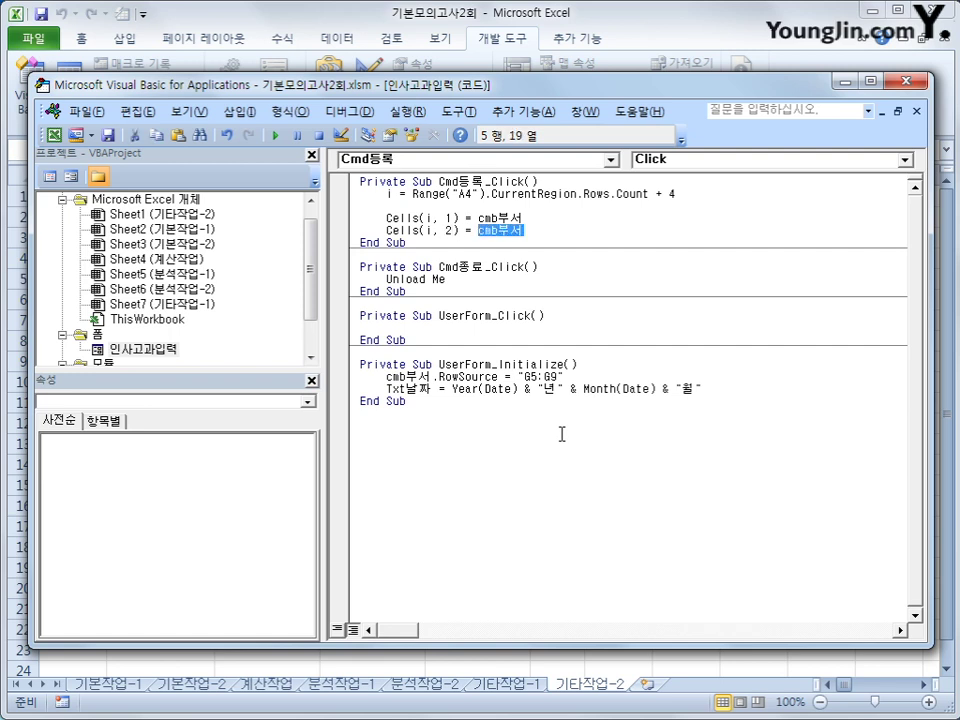
pyautogui.write('txt성명')
# Add the line Cells(i, 3) = txt직무수행.Value
pyautogui.press('Return')
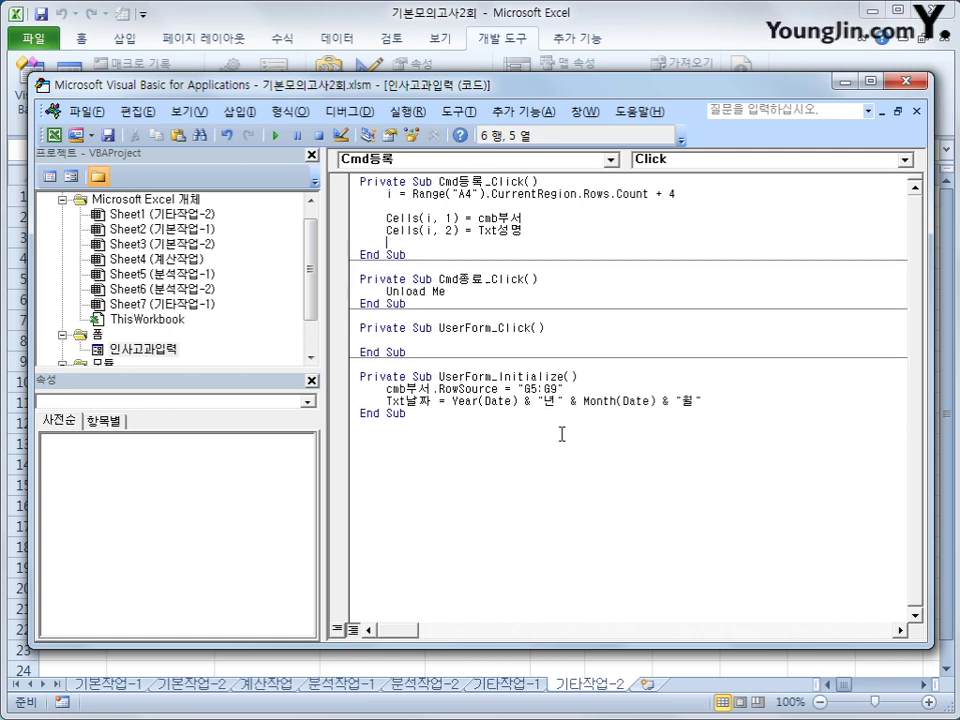
pyautogui.hotkey('ctrl', 'v')
pyautogui.press('BackSpace')
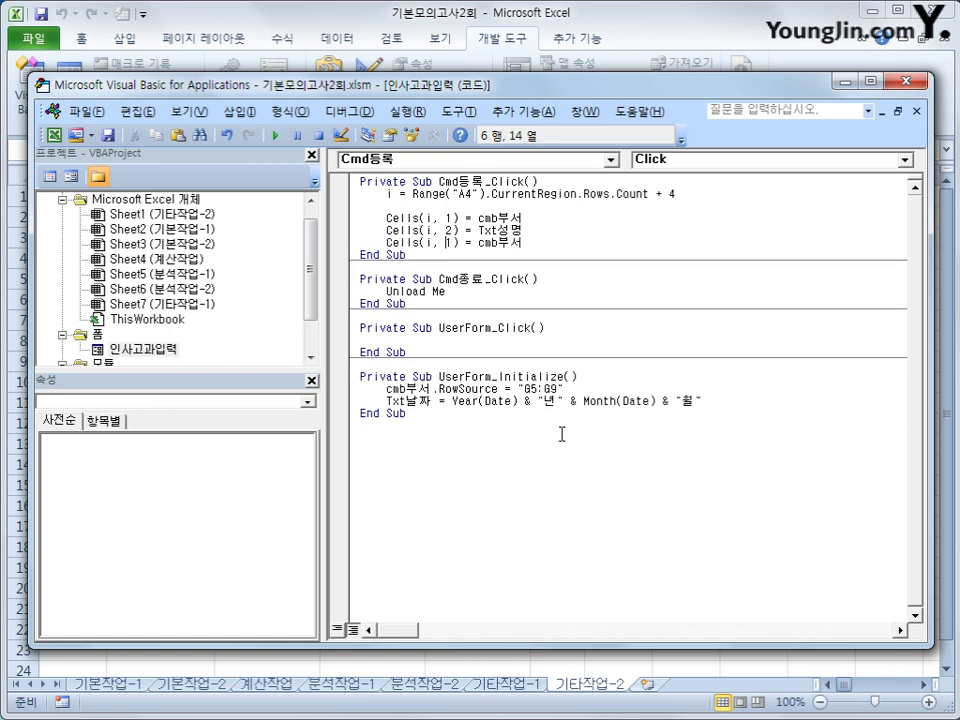
pyautogui.write('3')
pyautogui.press('Right')
pyautogui.press('Right')
pyautogui.press('Right')
pyautogui.press('Right')
pyautogui.hotkey('shift', 'End')
pyautogui.write('txt직무수행.')
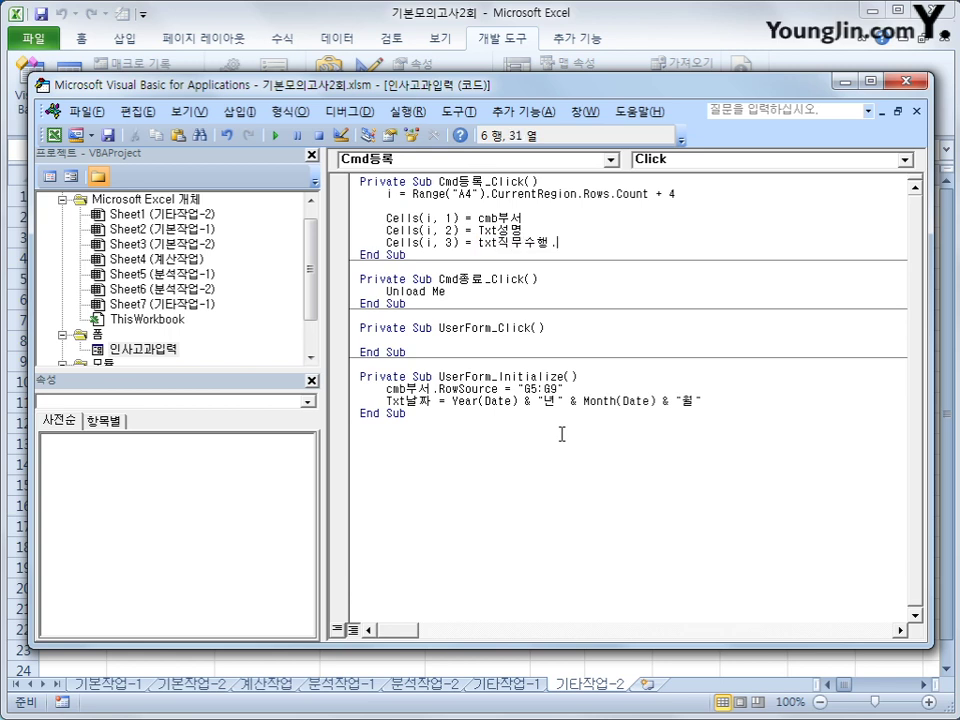
pyautogui.write('val')
pyautogui.press('Return')
# Copy the column 3 line and edit it into Cells(i, 4) = txt이해점수.Value
pyautogui.press('Up')
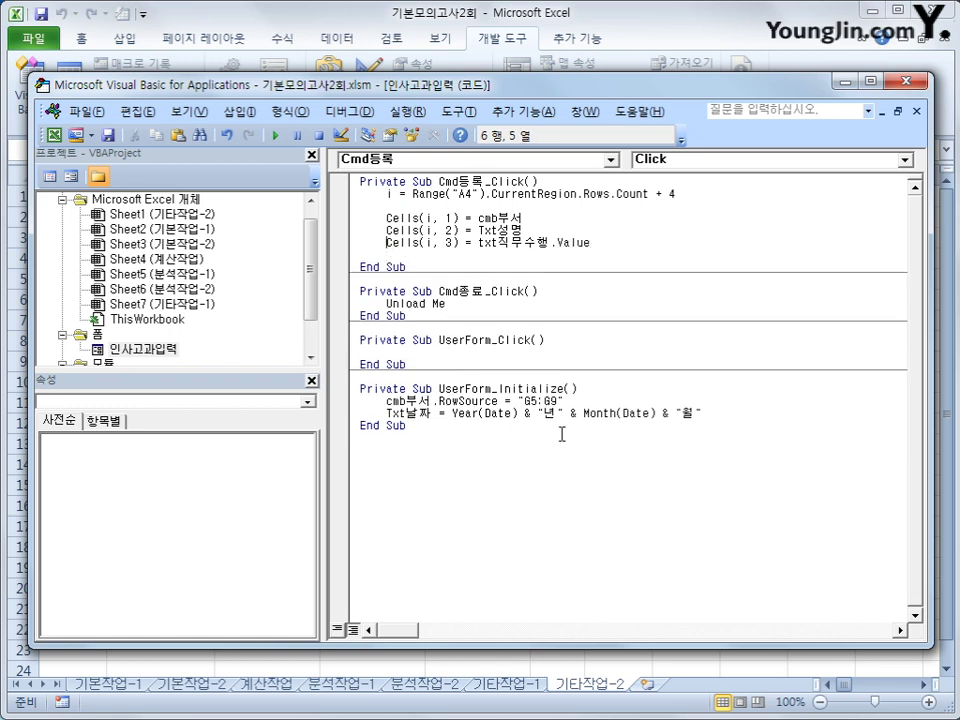
pyautogui.hotkey('shift', 'End')
pyautogui.hotkey('ctrl', 'c')
pyautogui.press('Down')
pyautogui.hotkey('ctrl', 'v')
pyautogui.press('Left')
pyautogui.press('Left')
pyautogui.press('Left')
pyautogui.press('Left')
pyautogui.press('Left')
pyautogui.press('Left')
pyautogui.press('Left')
pyautogui.press('Left')
pyautogui.press('Left')
pyautogui.press('Left')
pyautogui.press('Left')
pyautogui.press('Left')
pyautogui.press('Left')
pyautogui.press('Left')
pyautogui.press('Left')
pyautogui.press('Left')
pyautogui.press('Left')
pyautogui.press('Left')
pyautogui.press('Left')
pyautogui.press('Left')
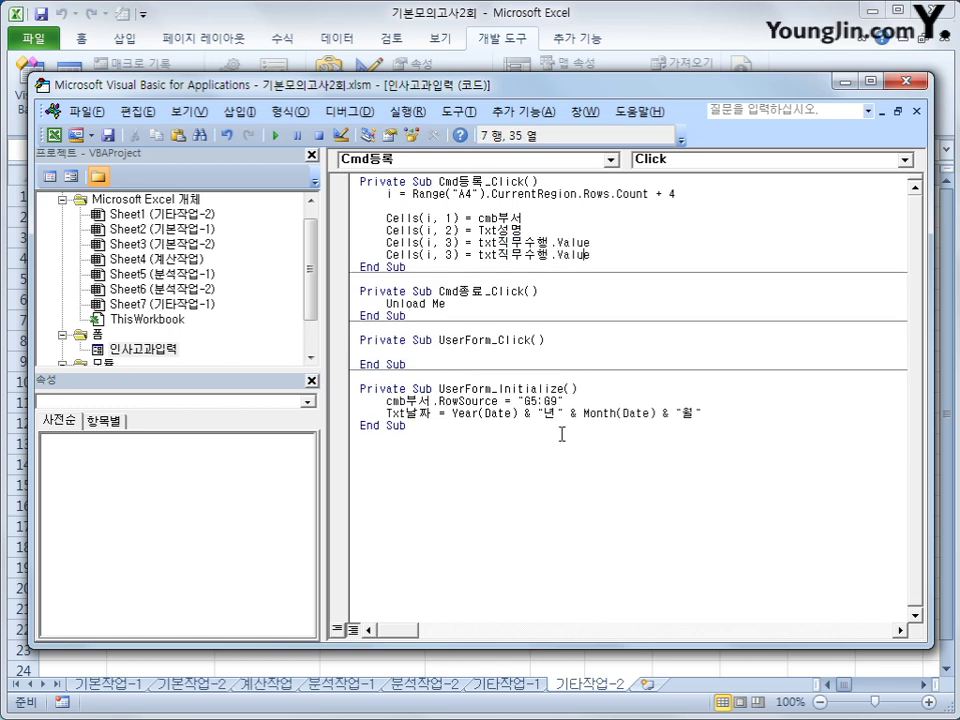
pyautogui.press('Right')
pyautogui.press('Right')
pyautogui.press('Right')
pyautogui.press('Right')
pyautogui.press('Delete')
pyautogui.write('4')
pyautogui.press('Right')
pyautogui.press('Right')
pyautogui.press('Right')
pyautogui.press('Right')
pyautogui.press('Right')
pyautogui.press('Right')
pyautogui.write('이해점수')
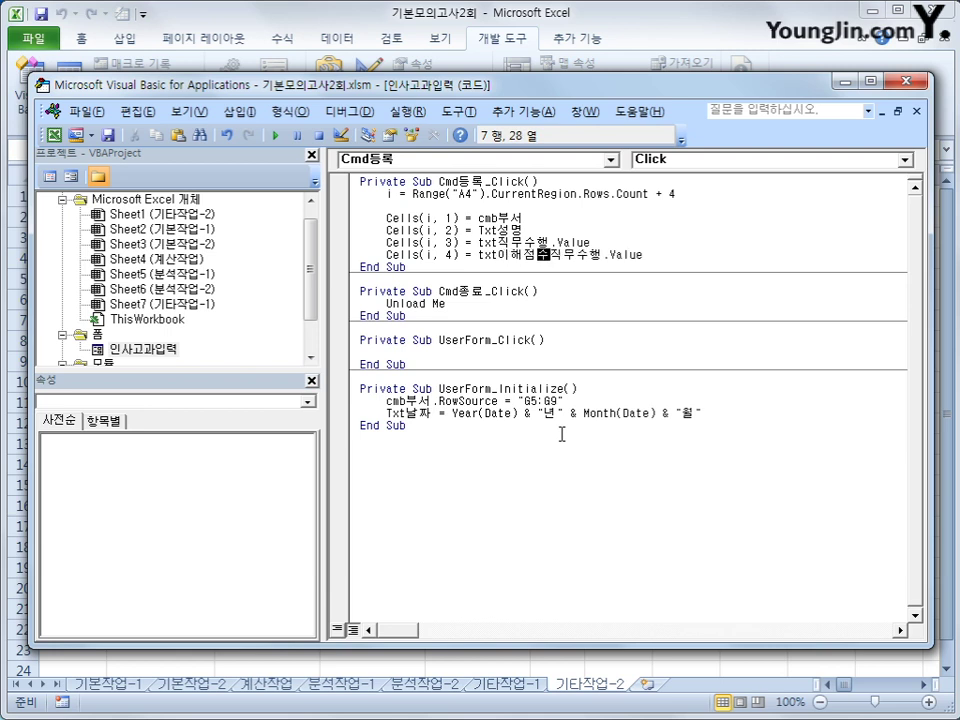
pyautogui.press('Delete')
pyautogui.press('Delete')
pyautogui.press('Delete')
pyautogui.press('Delete')
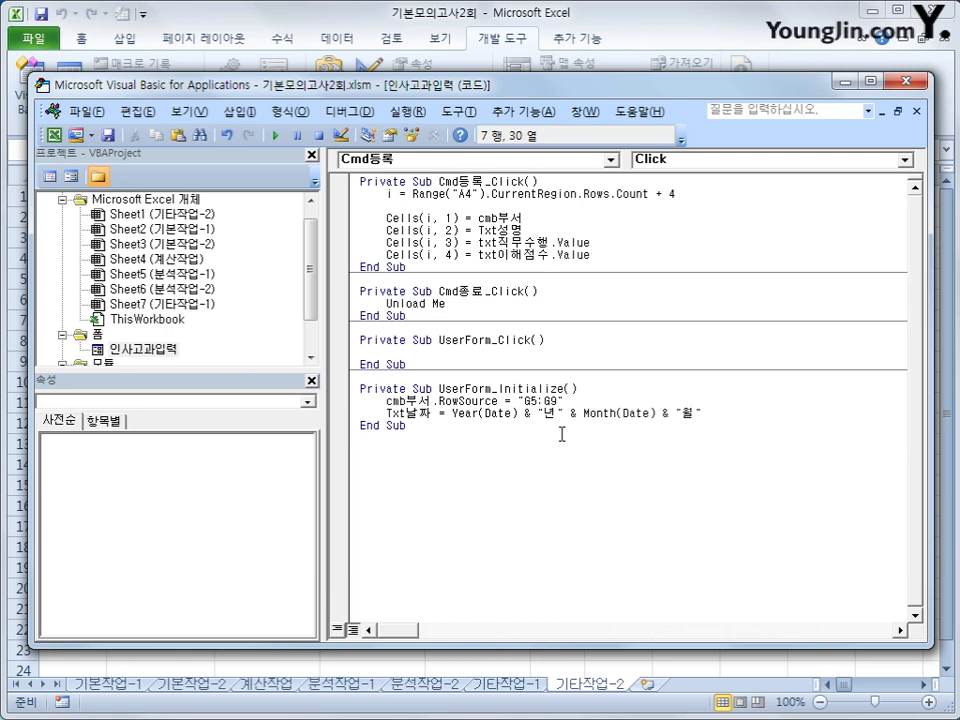
pyautogui.press('Down')
# Check the score textboxes' names on the form and correct txt직무수행 to Txt직무점수
pyautogui.doubleClick(136, 350)
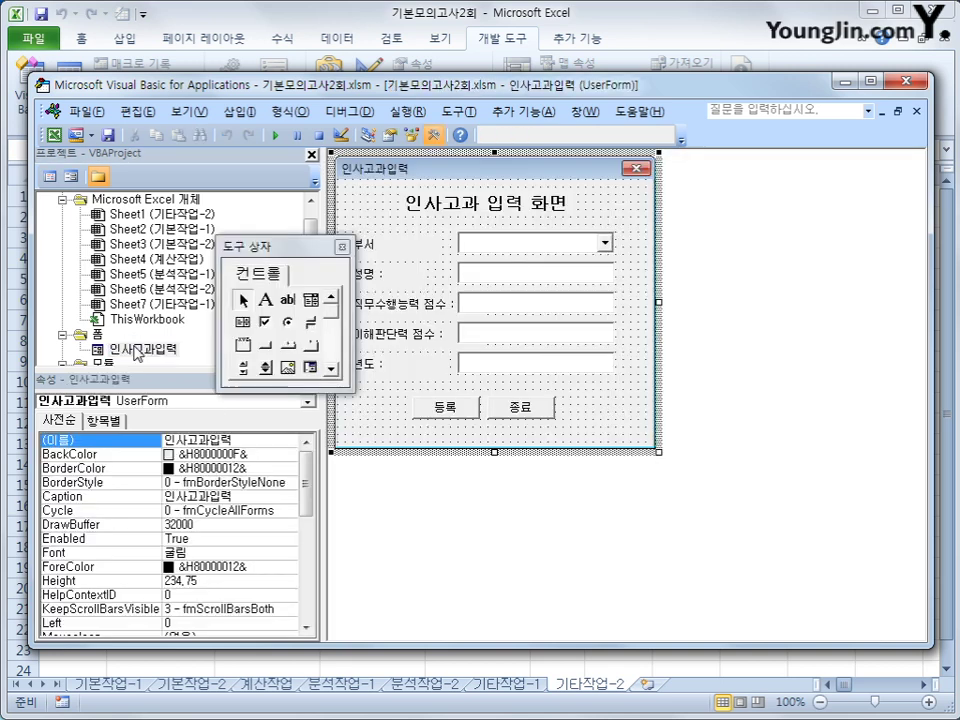
pyautogui.click(536, 306)
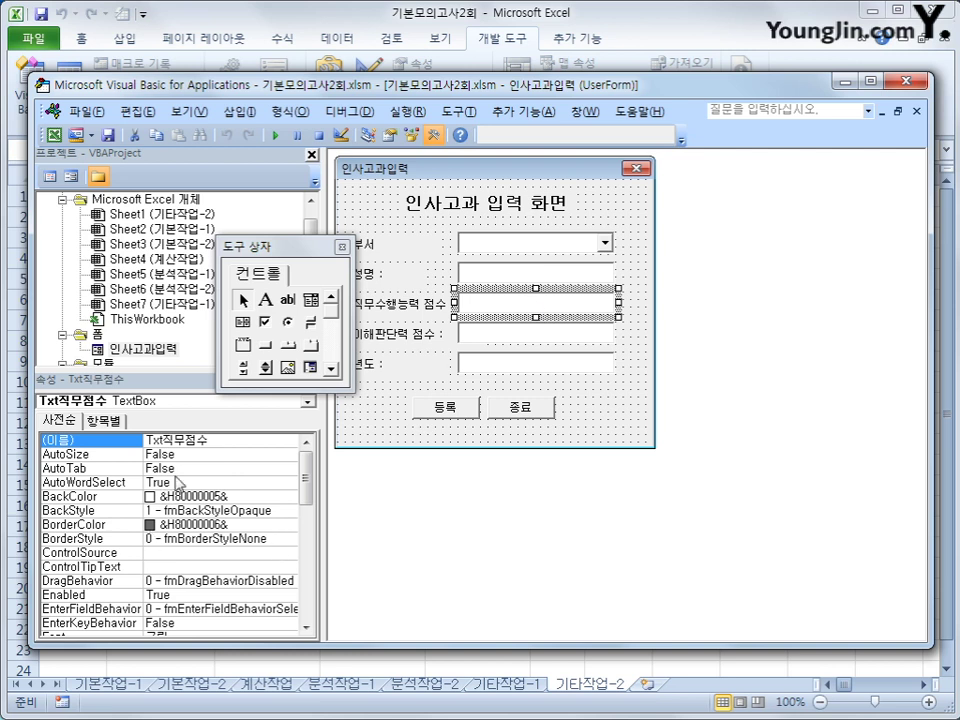
pyautogui.click(530, 335)
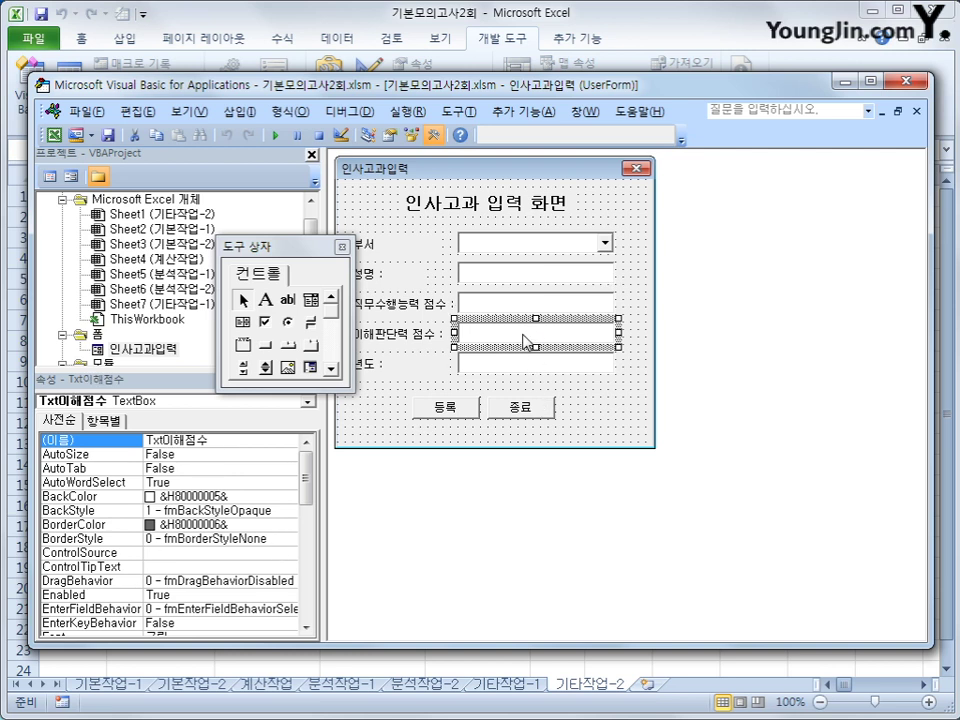
pyautogui.click(47, 175)
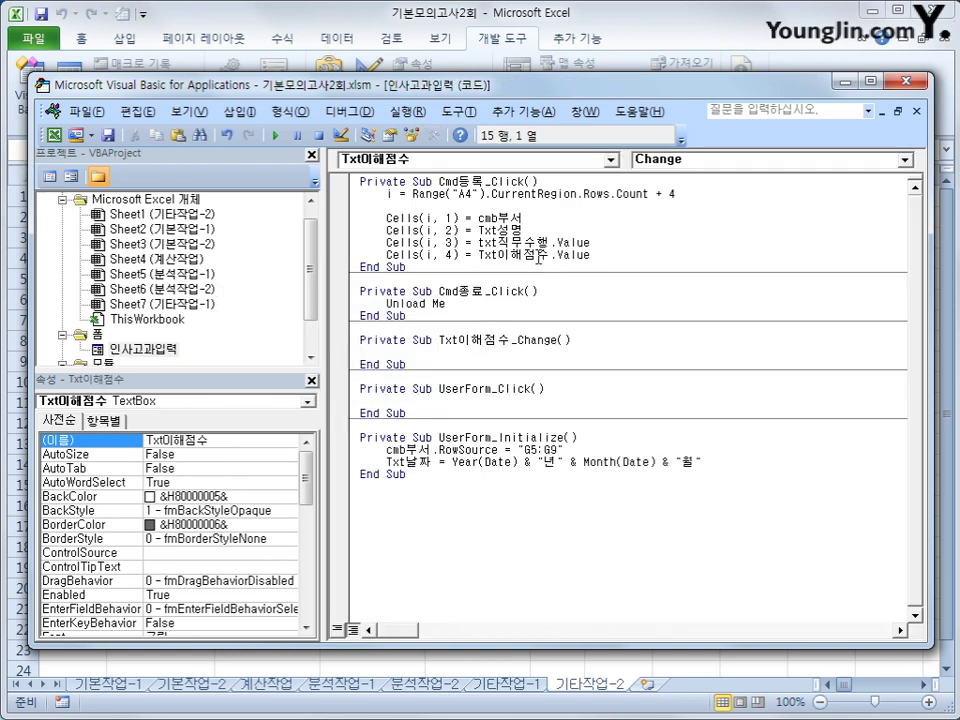
pyautogui.click(393, 243)
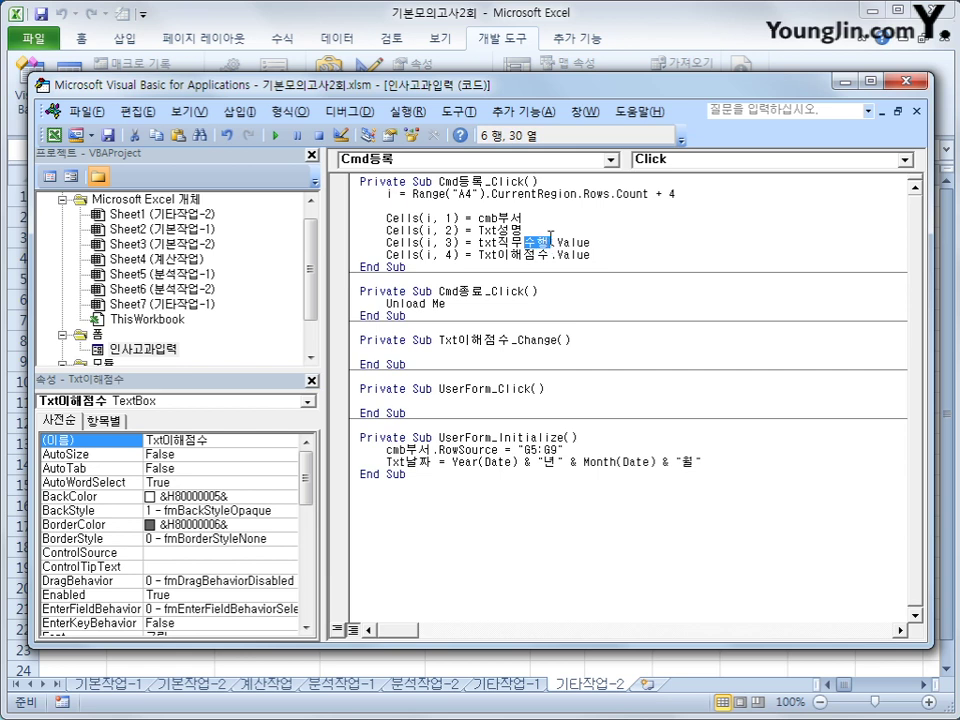
pyautogui.write('점수')
pyautogui.press('Down')
pyautogui.press('End')
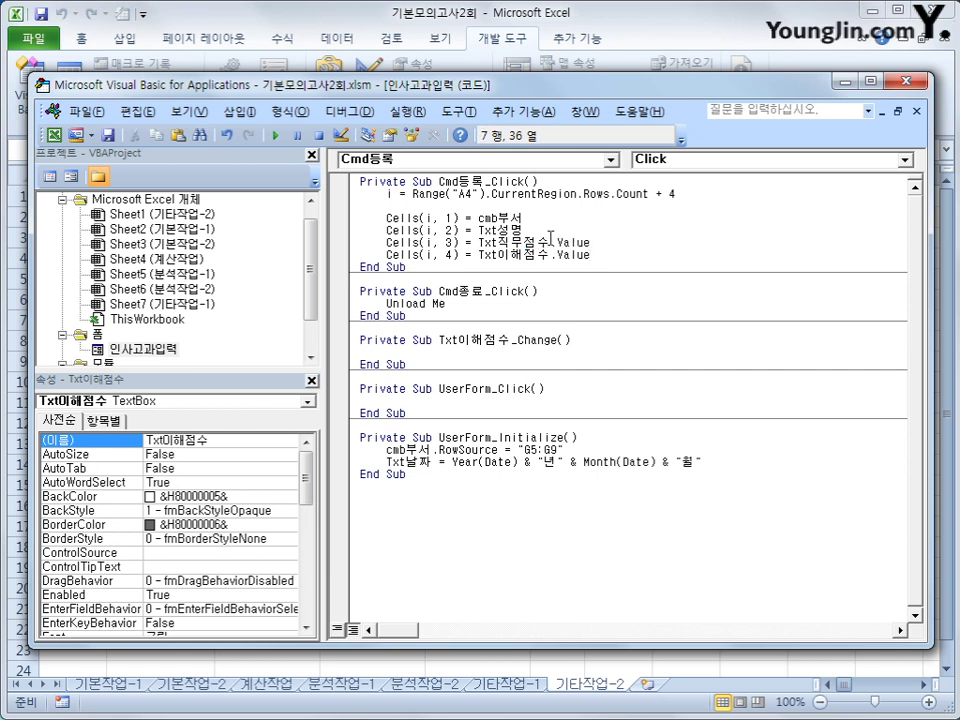
pyautogui.press('Return')
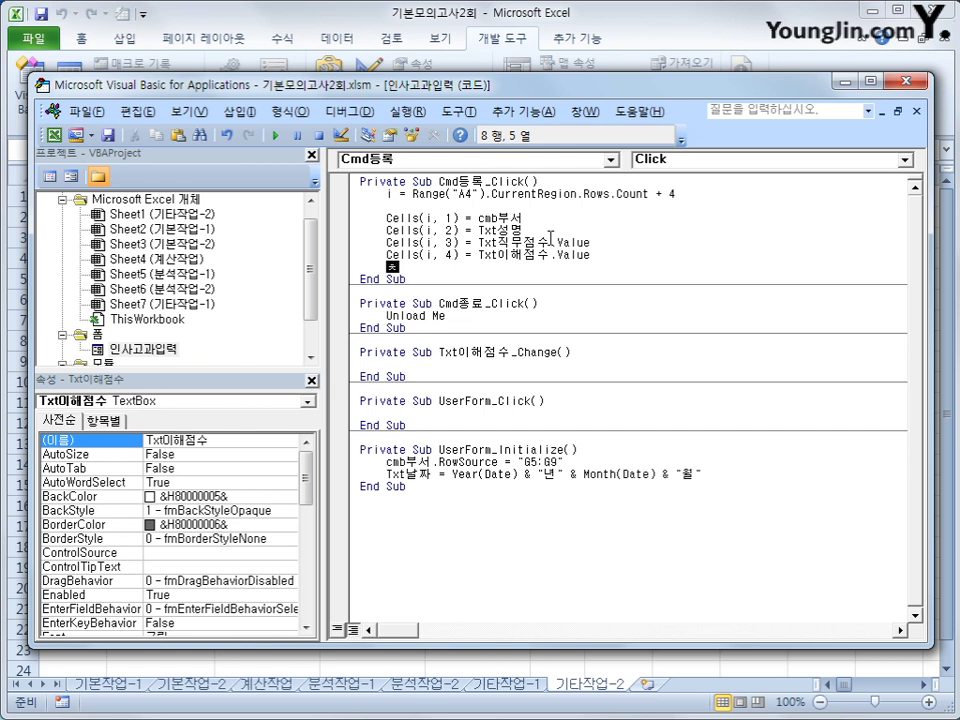
# Add Cells(i, 5) = (Cells(i, 3) + Cells(i, 4)) / 2 and return to the worksheet
pyautogui.write('cells(i,5) = (')
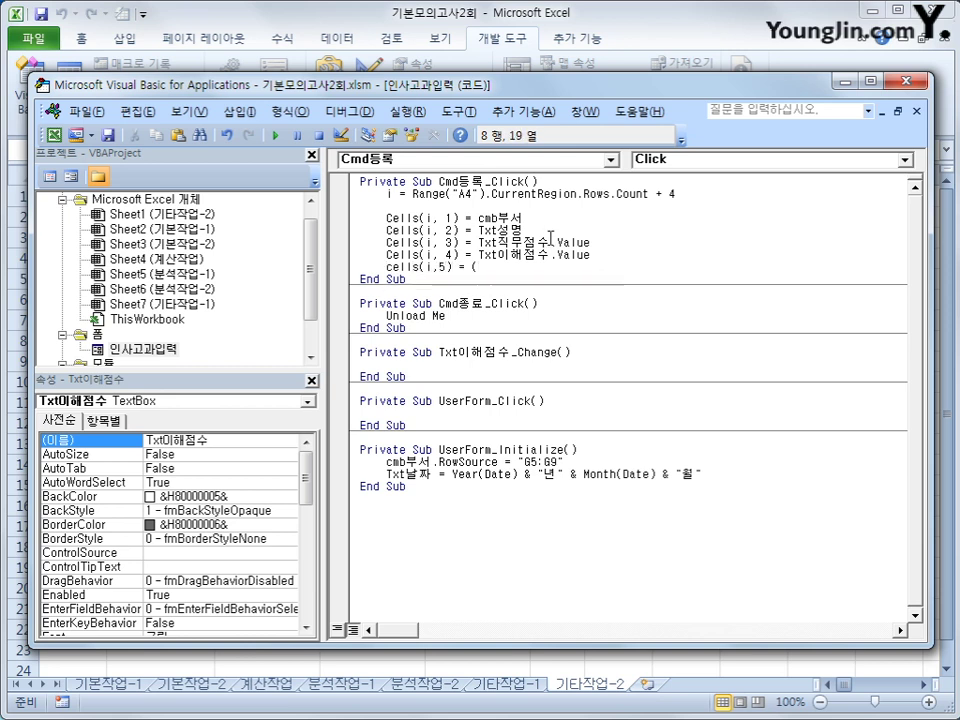
pyautogui.write('cells(i,')
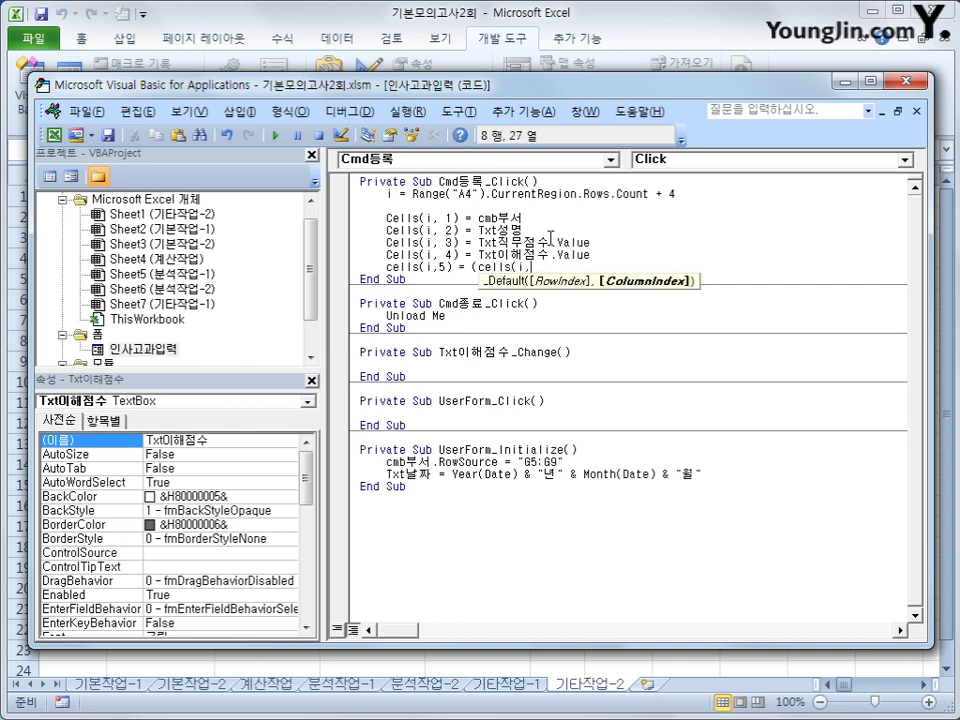
pyautogui.write('3) + cell')
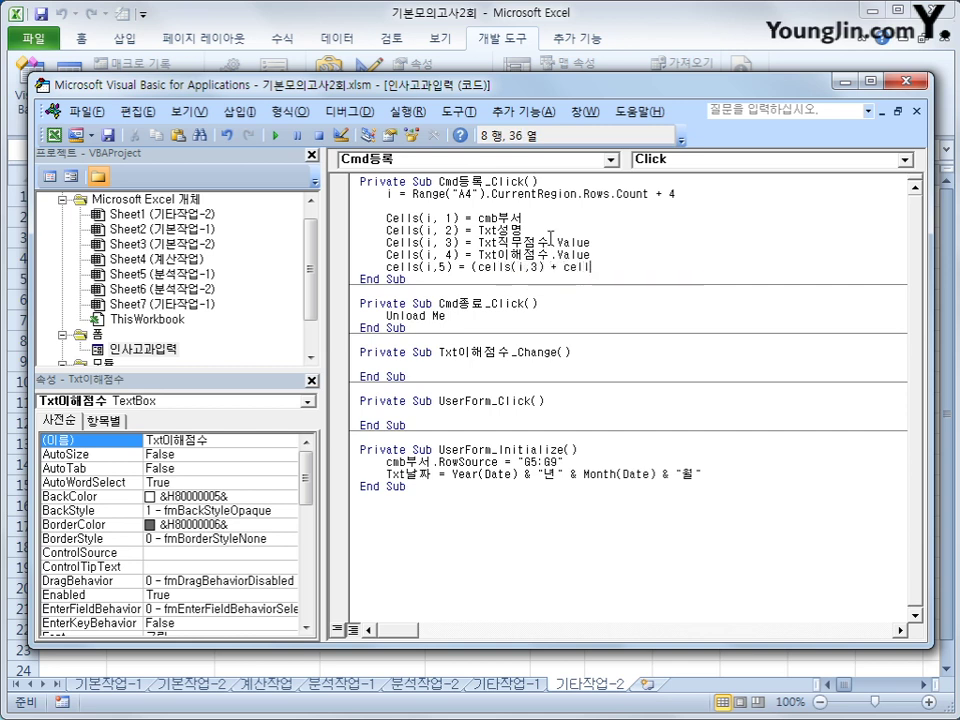
pyautogui.write('s(i,4')
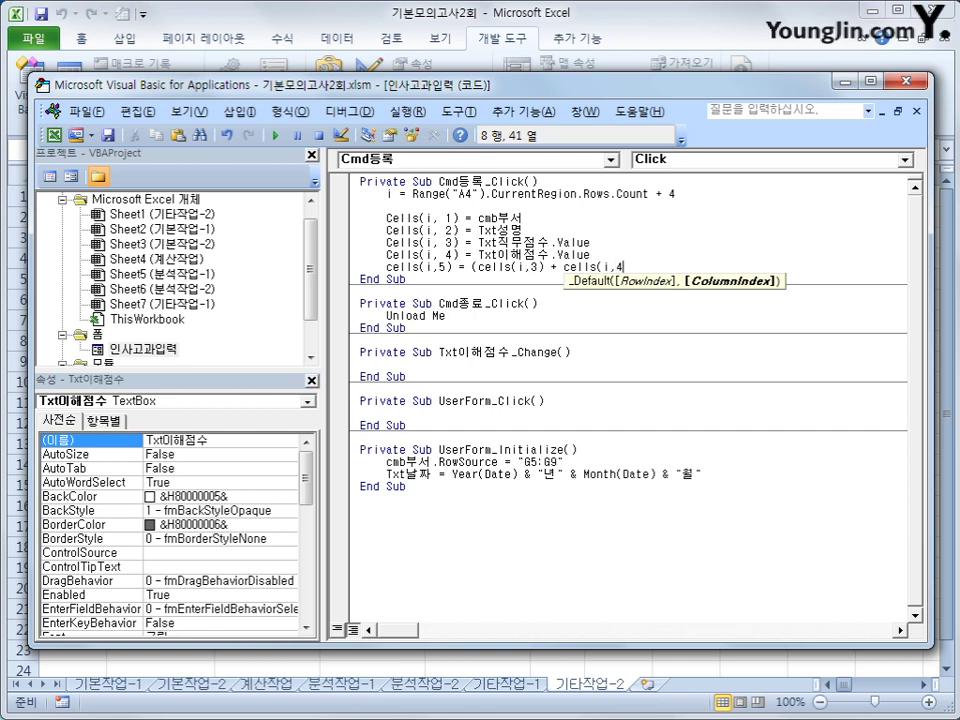
pyautogui.write('))/2')
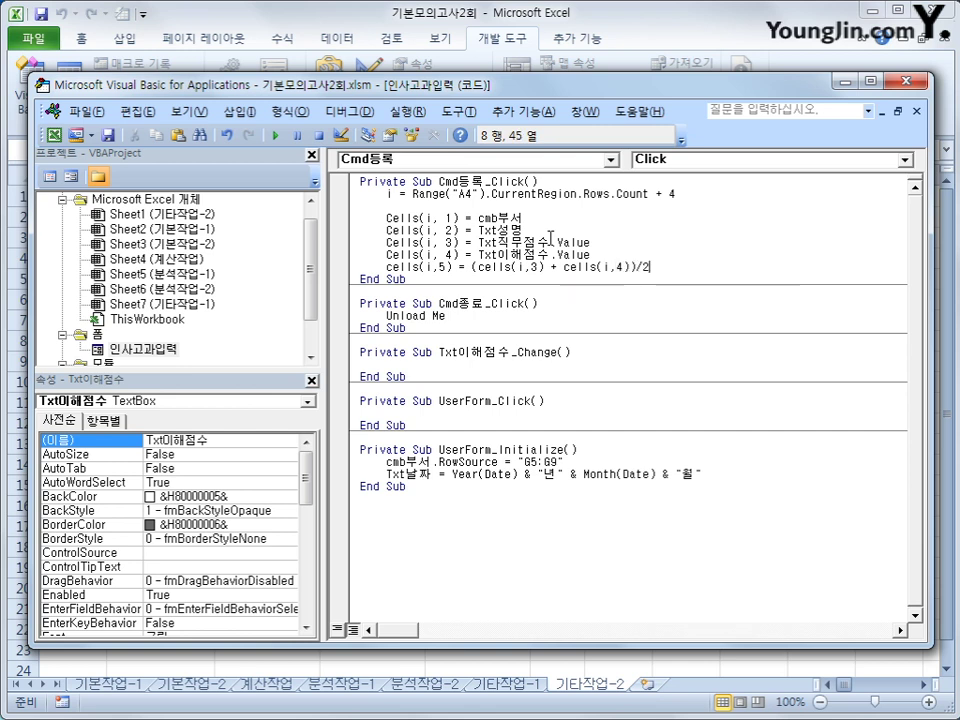
pyautogui.press('Down')
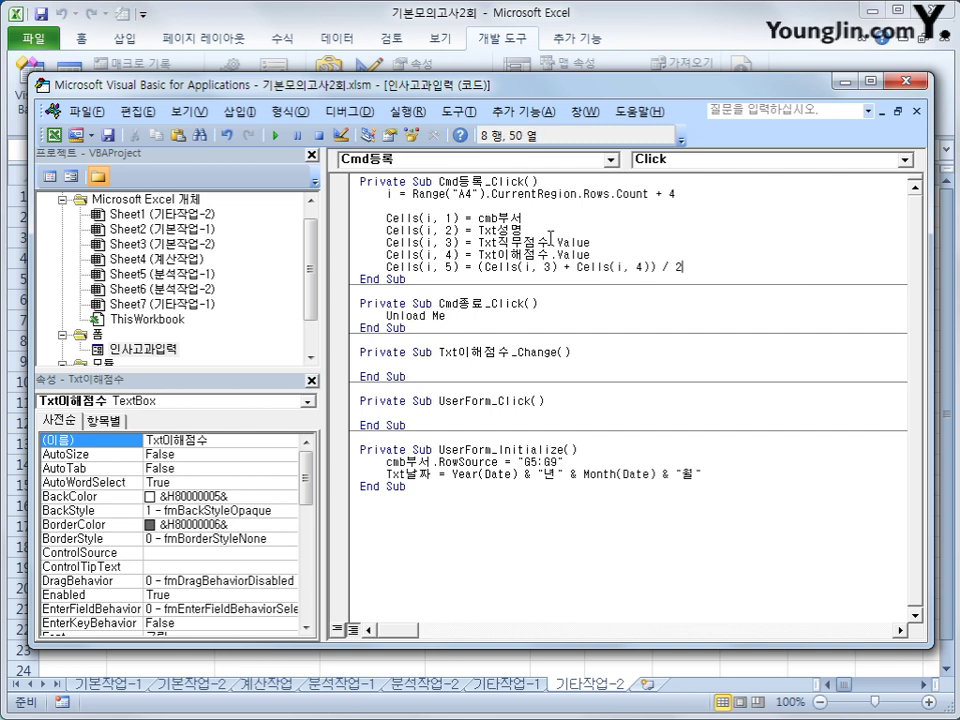
pyautogui.press('Up')
pyautogui.press('End')
pyautogui.press('Return')
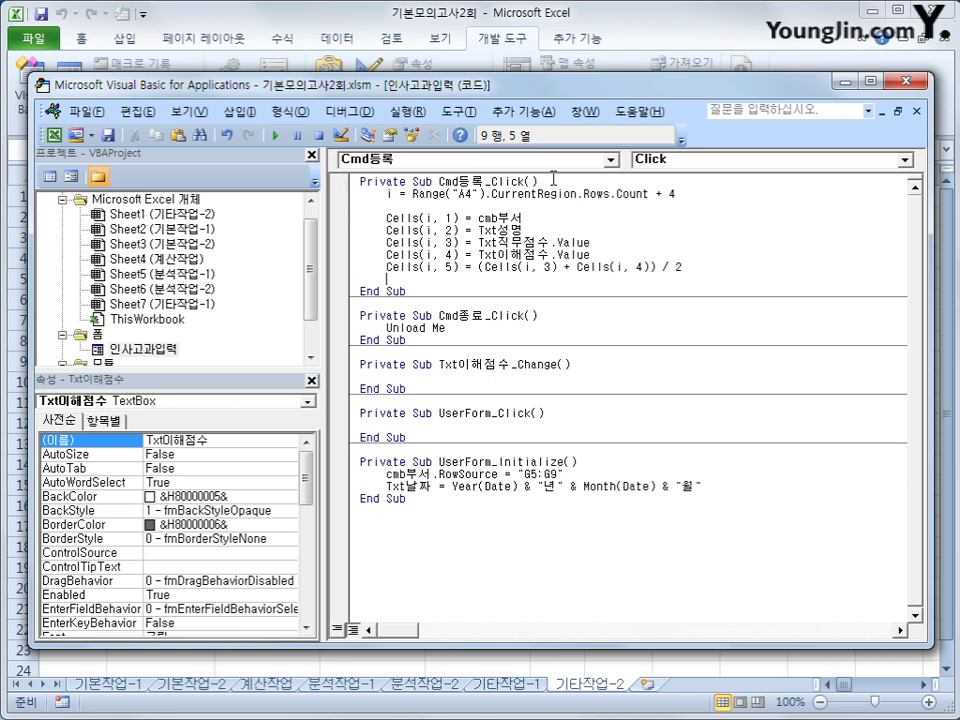
pyautogui.click(553, 178)
pyautogui.press('Return')
pyautogui.click(618, 400)
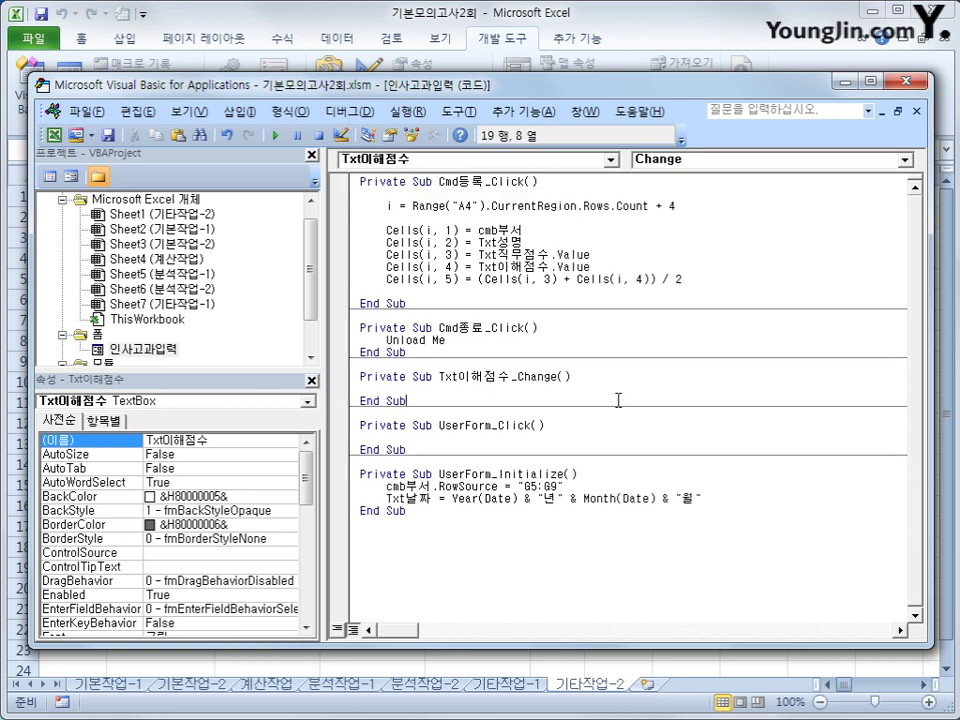
pyautogui.click(670, 63)
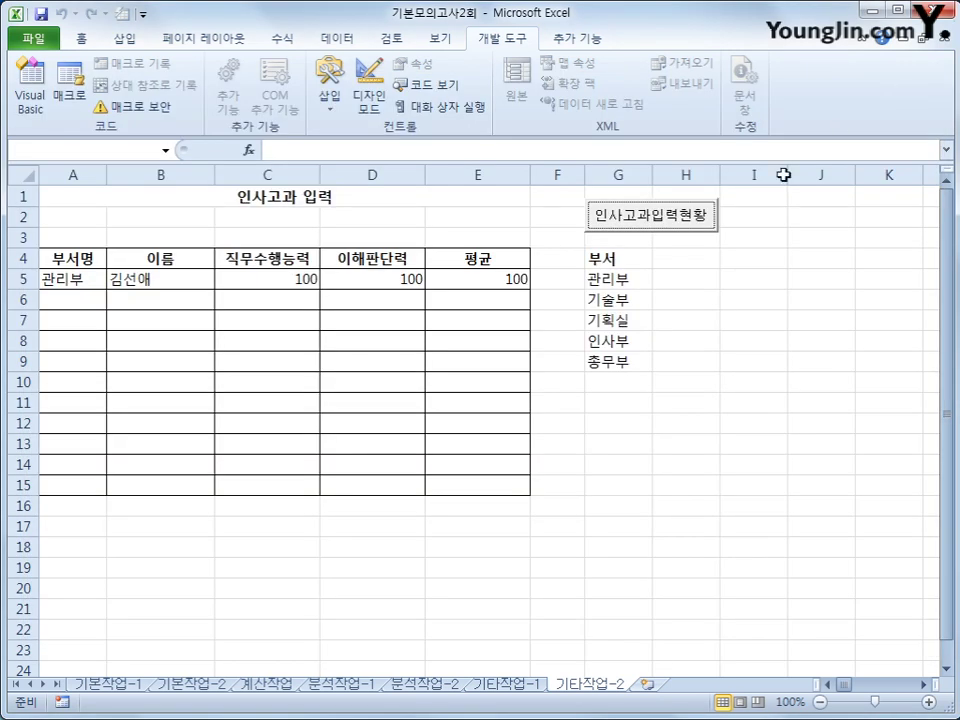
# Launch the 인사고과 form and enter 관리부, the employee's name and the scores
pyautogui.click(804, 386)
pyautogui.click(665, 224)
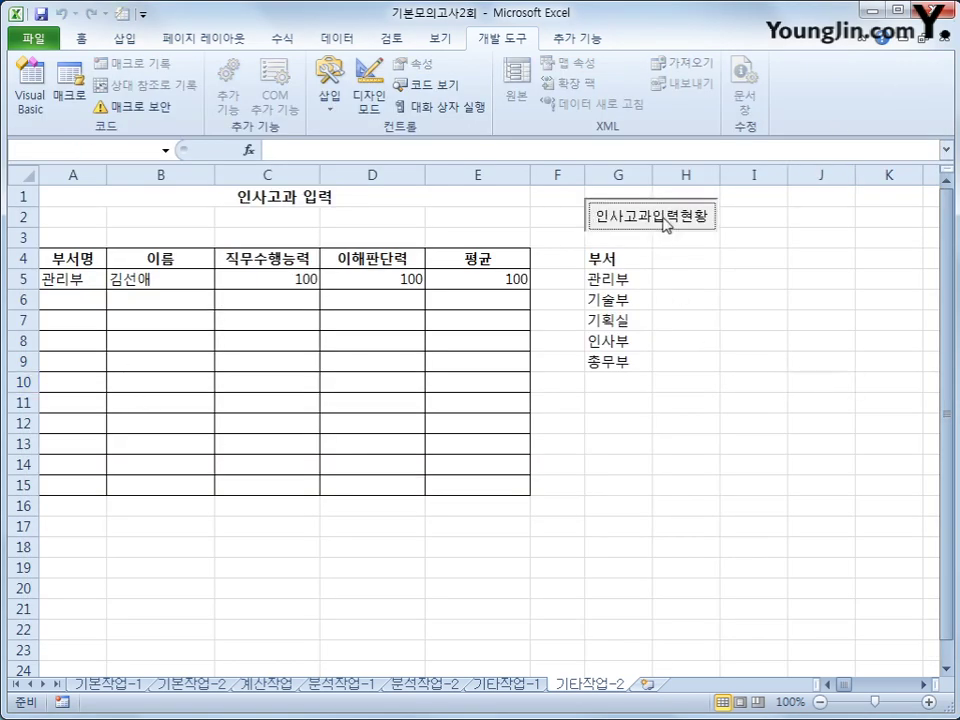
pyautogui.moveTo(516, 225); pyautogui.dragTo(662, 257)
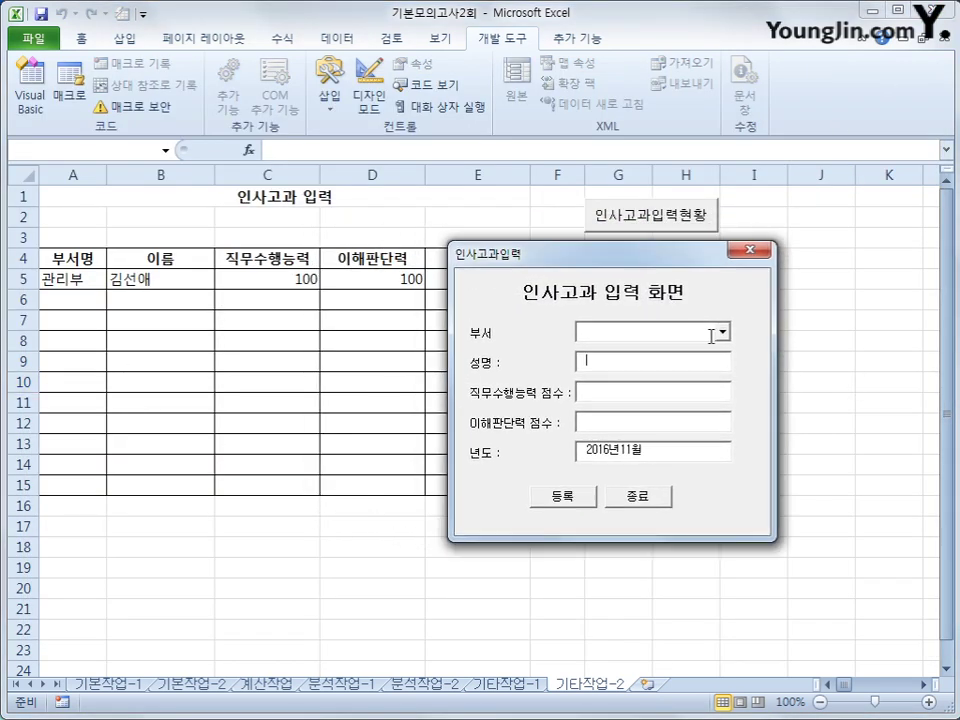
pyautogui.click(711, 336)
pyautogui.click(700, 350)
pyautogui.click(675, 366)
pyautogui.write('ㅁ')
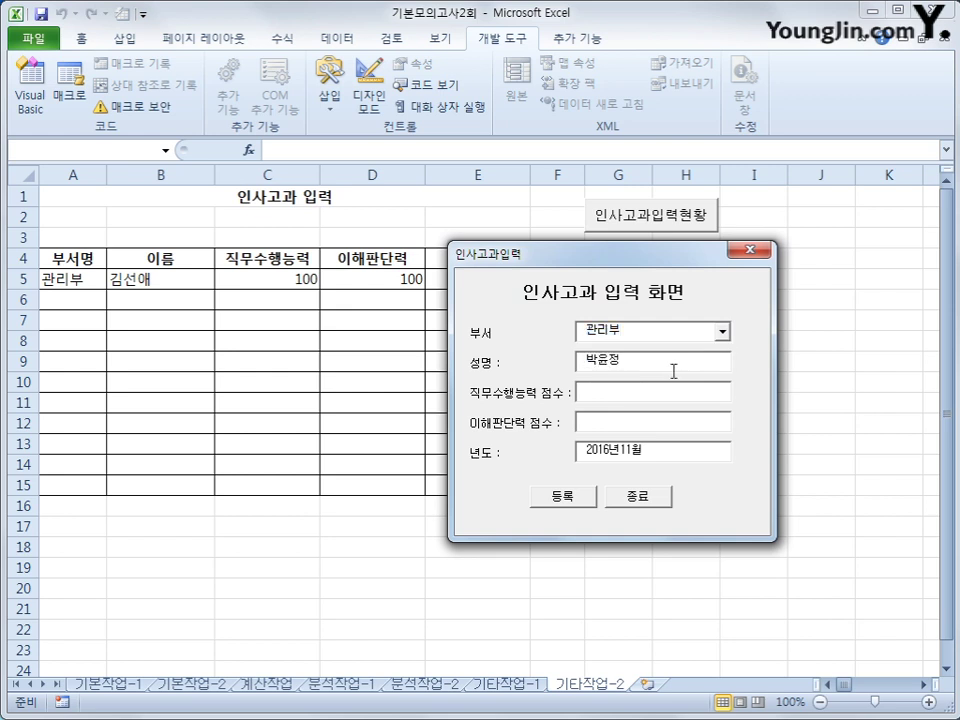
pyautogui.press('Tab')
pyautogui.write('95')
# Register the entry, confirming row 6 averages 92.5, and close the form
pyautogui.click(556, 496)
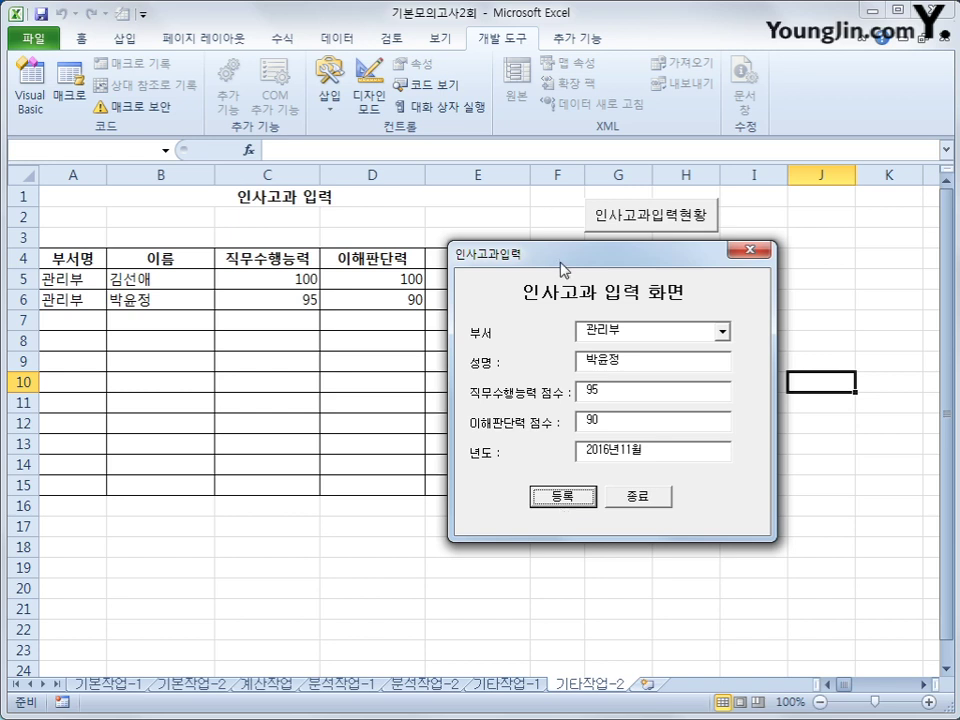
pyautogui.moveTo(562, 270); pyautogui.dragTo(662, 340)
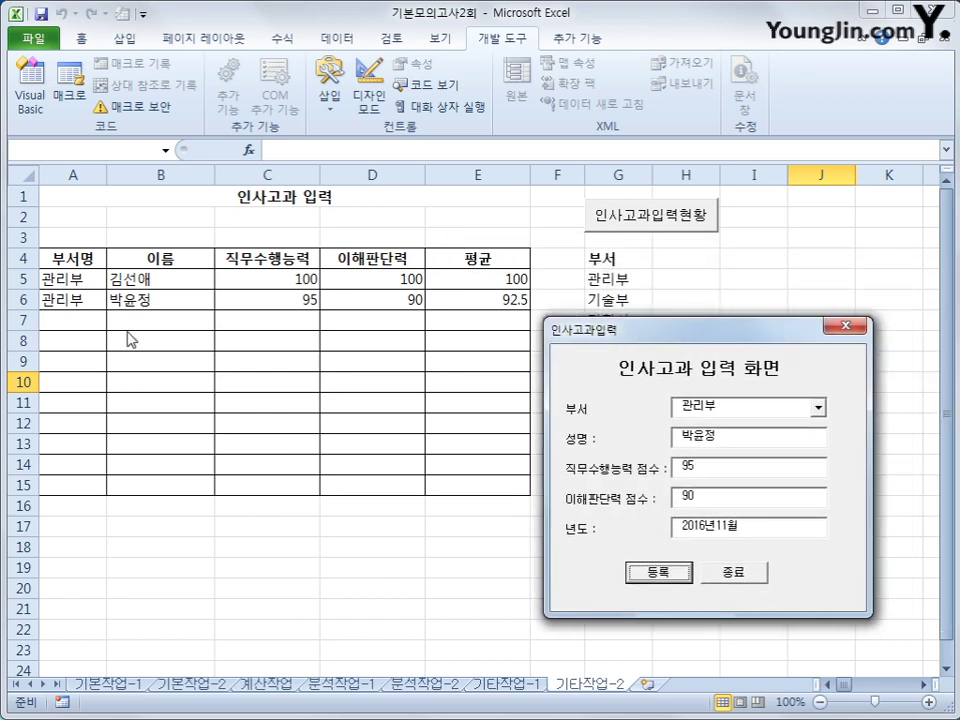
pyautogui.click(733, 572)
pyautogui.click(735, 569)
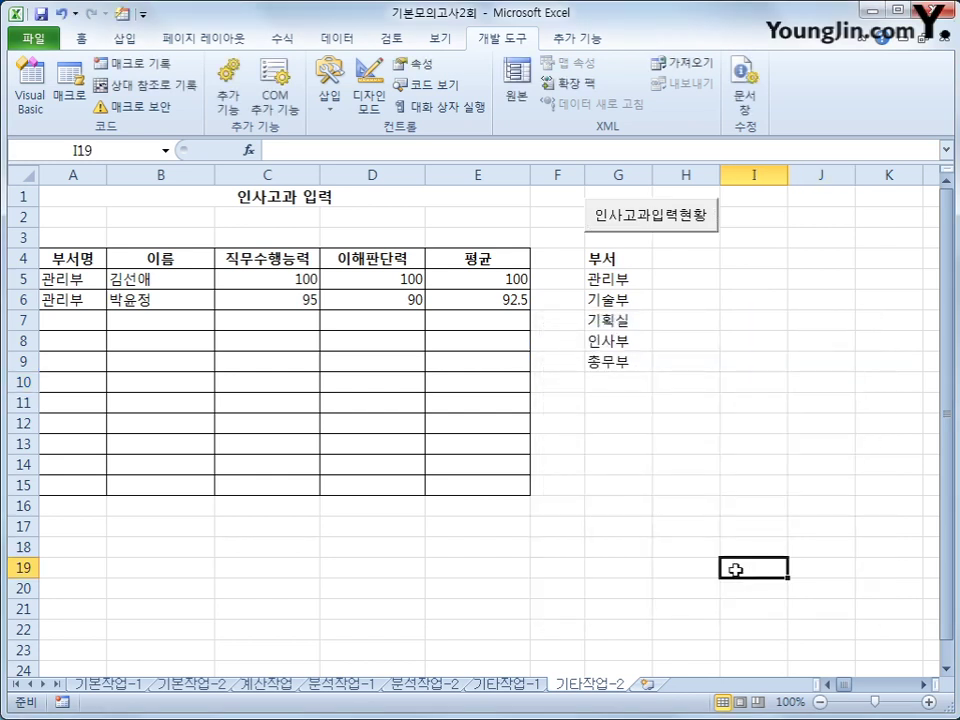